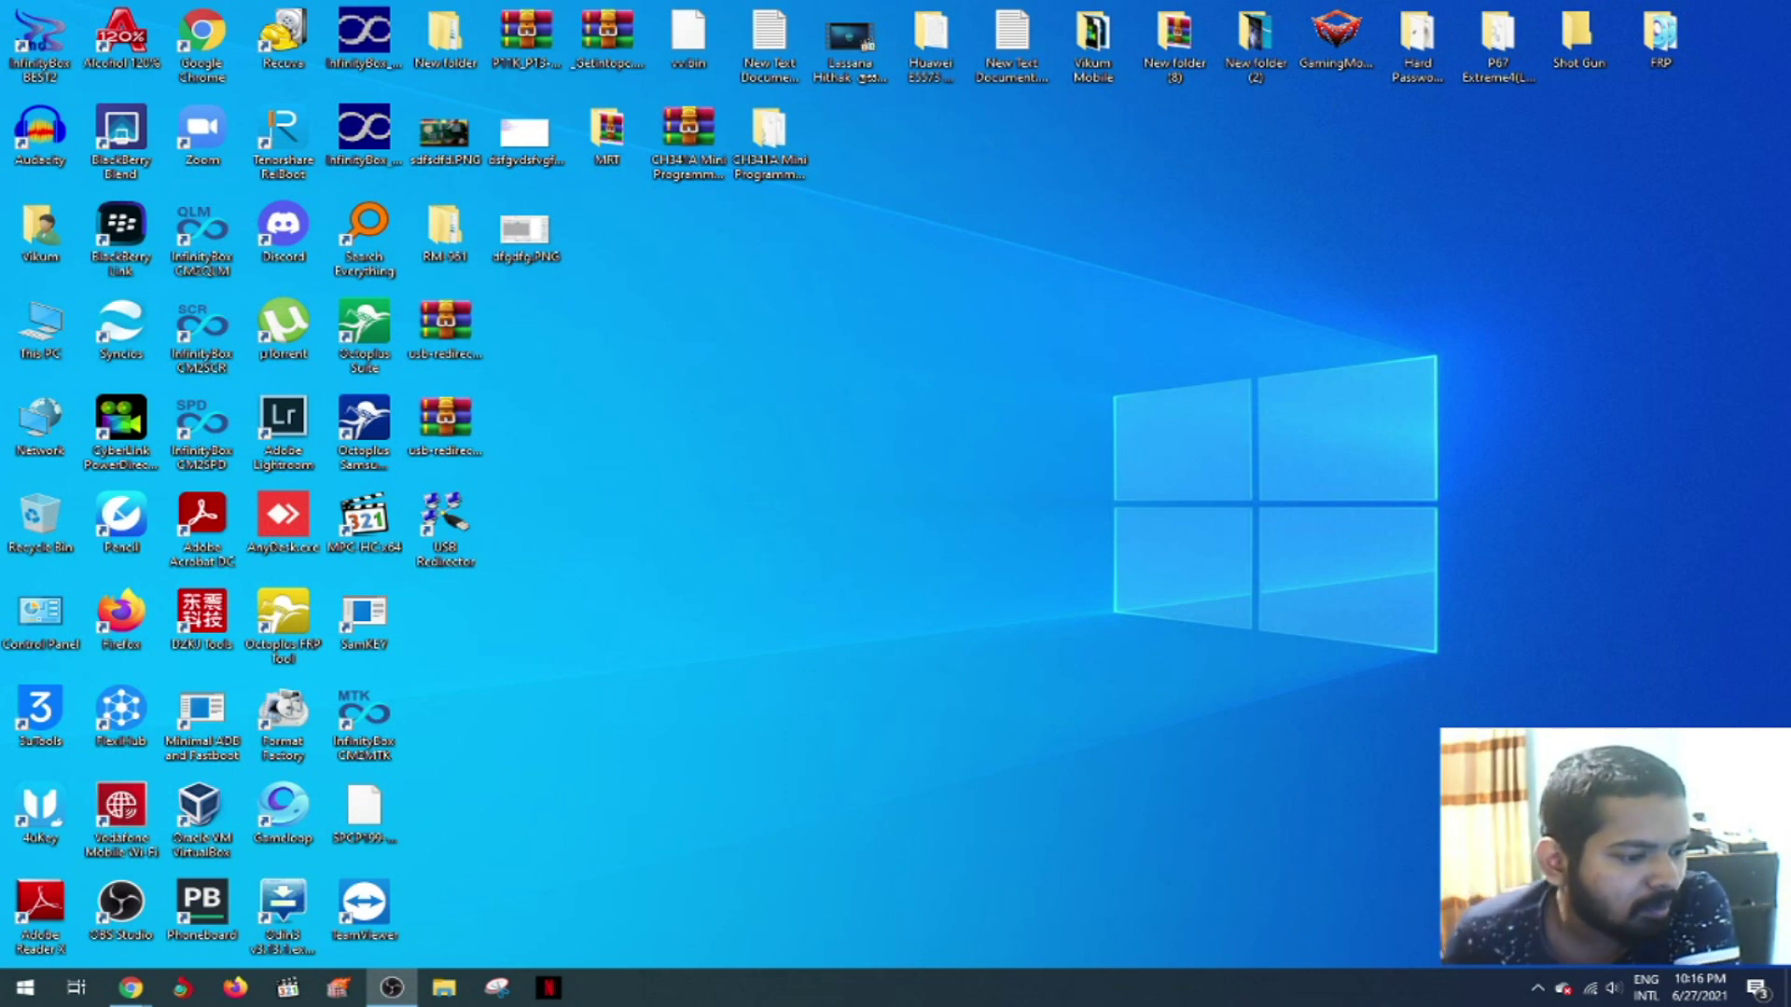
- Launch TeamViewer, reposition its window, and set the connection type to Remote control
{"action": "double_click", "coordinate": [360, 918]}
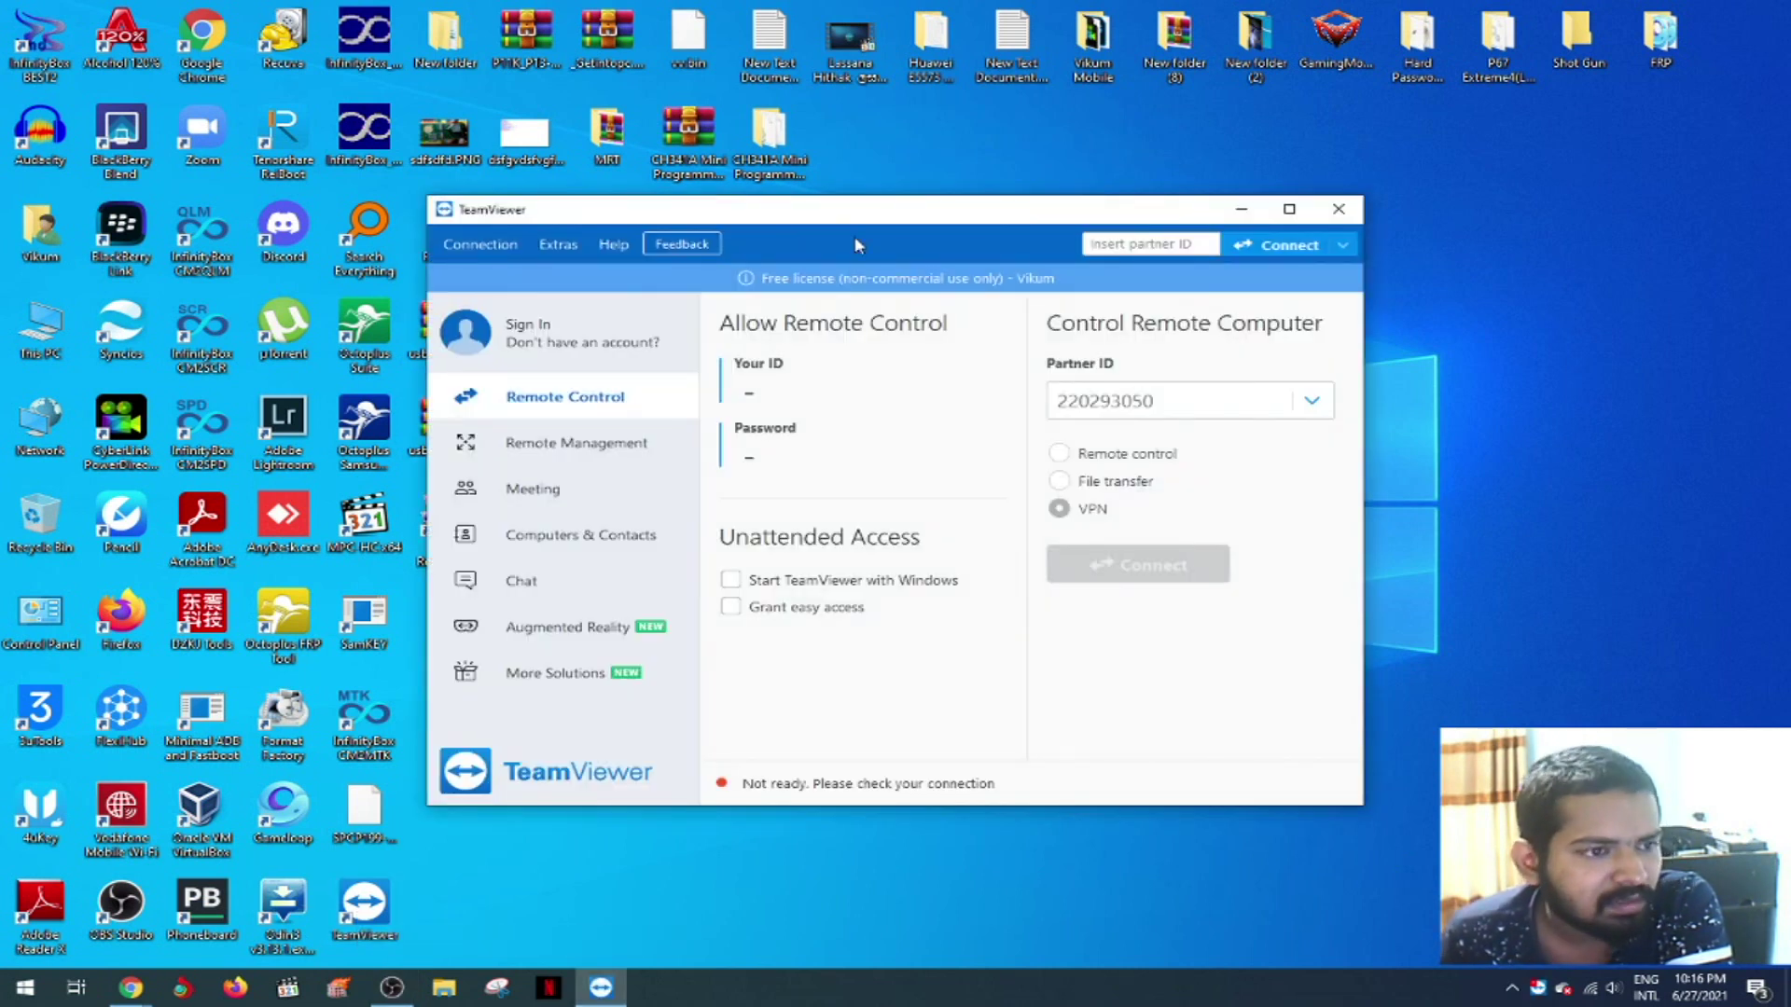
{"action": "mouse_move", "coordinate": [883, 218]}
{"action": "left_mouse_down"}
{"action": "mouse_move", "coordinate": [851, 198]}
{"action": "mouse_move", "coordinate": [866, 200]}
{"action": "left_mouse_up"}
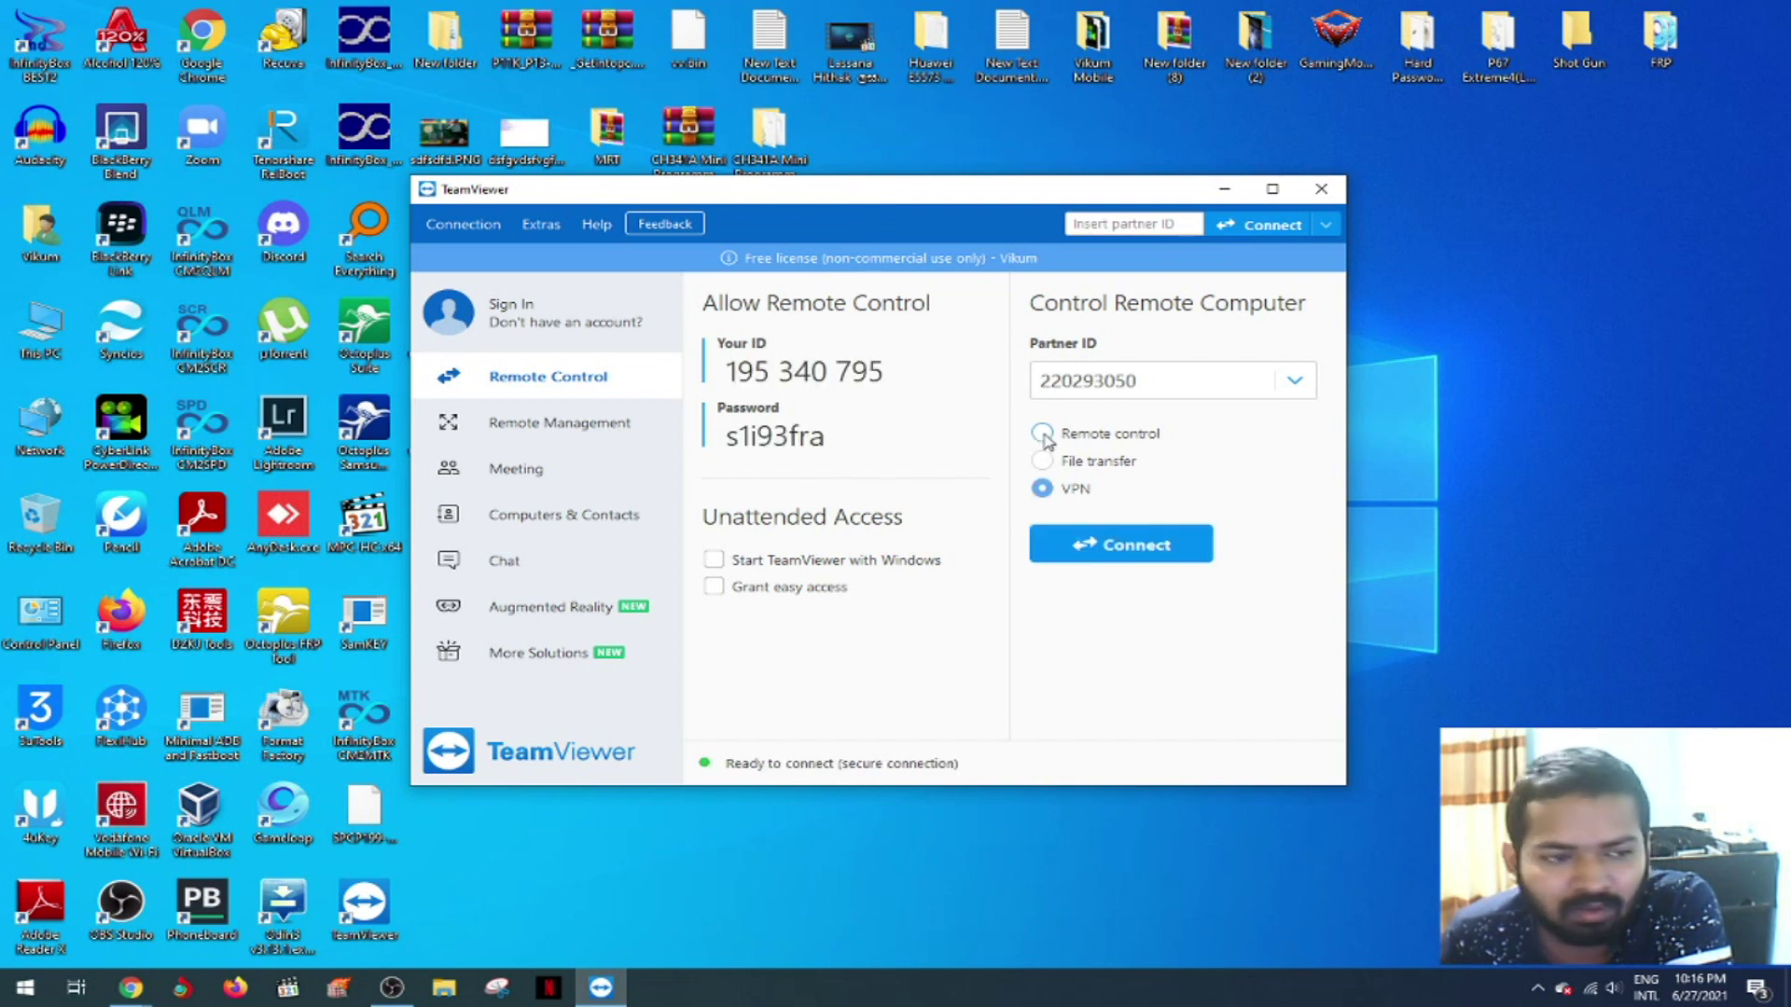
{"action": "left_click", "coordinate": [1044, 434]}
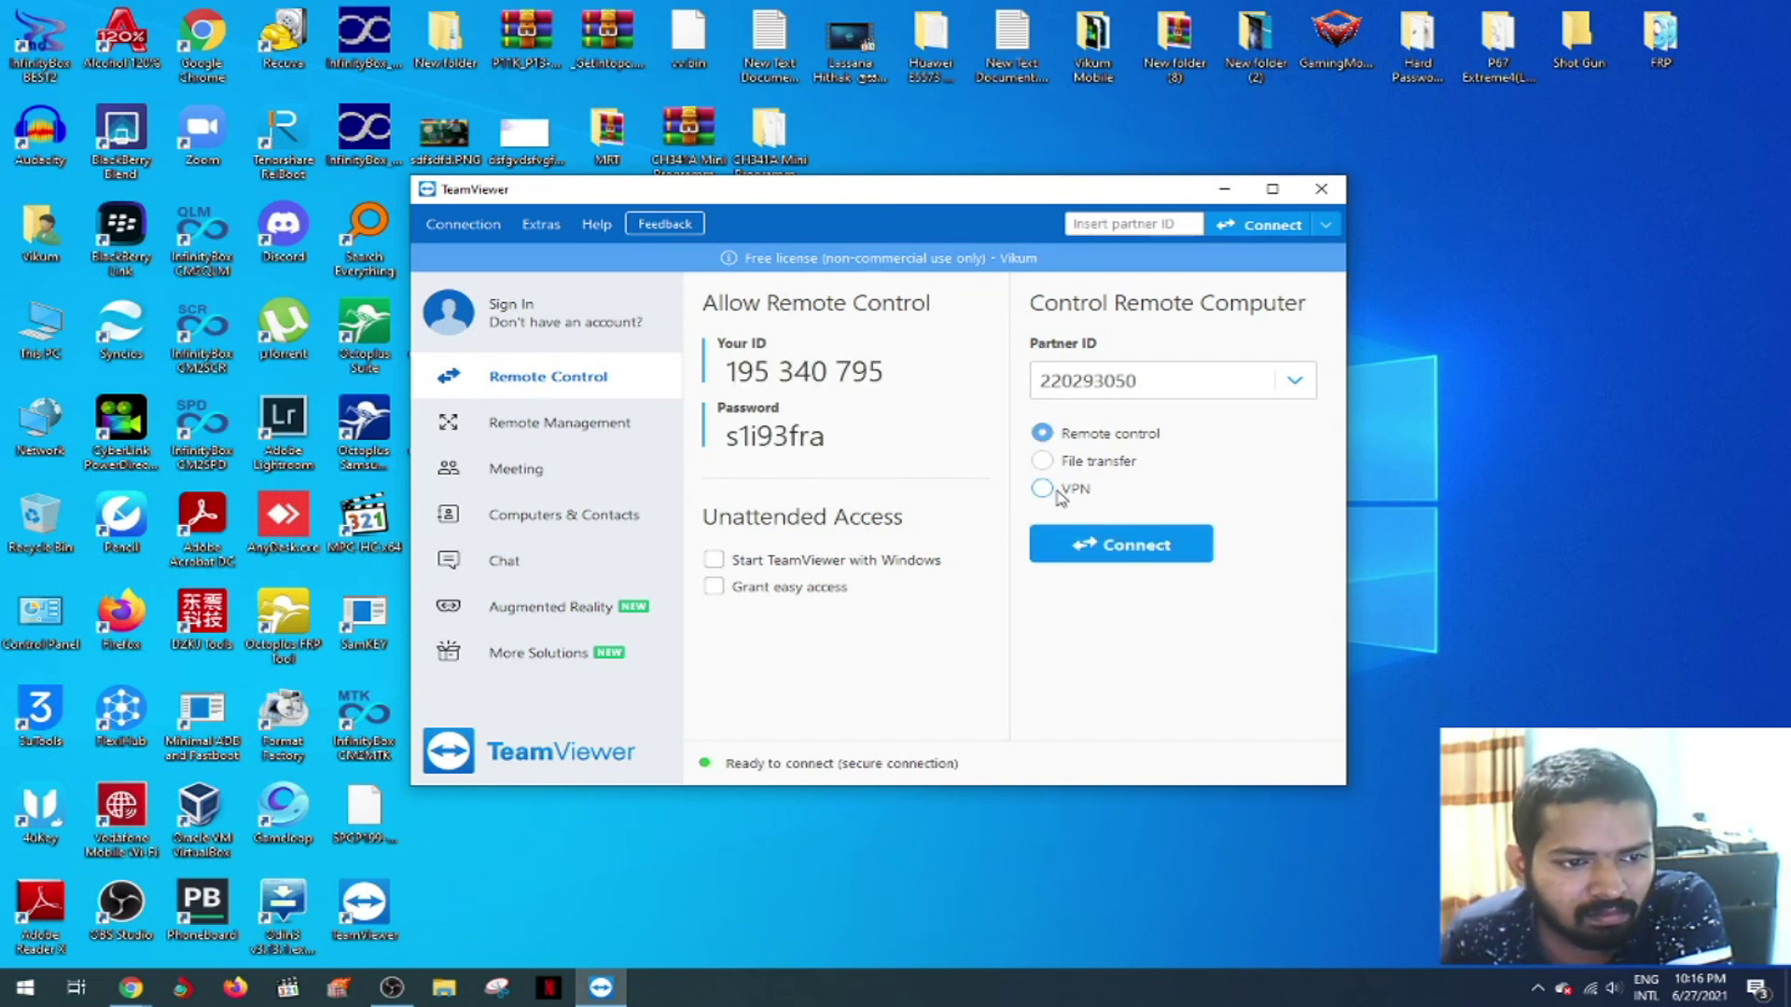
- Browse the Advanced settings in TeamViewer Options, then cancel without saving
{"action": "left_click", "coordinate": [541, 224]}
{"action": "left_click", "coordinate": [554, 250]}
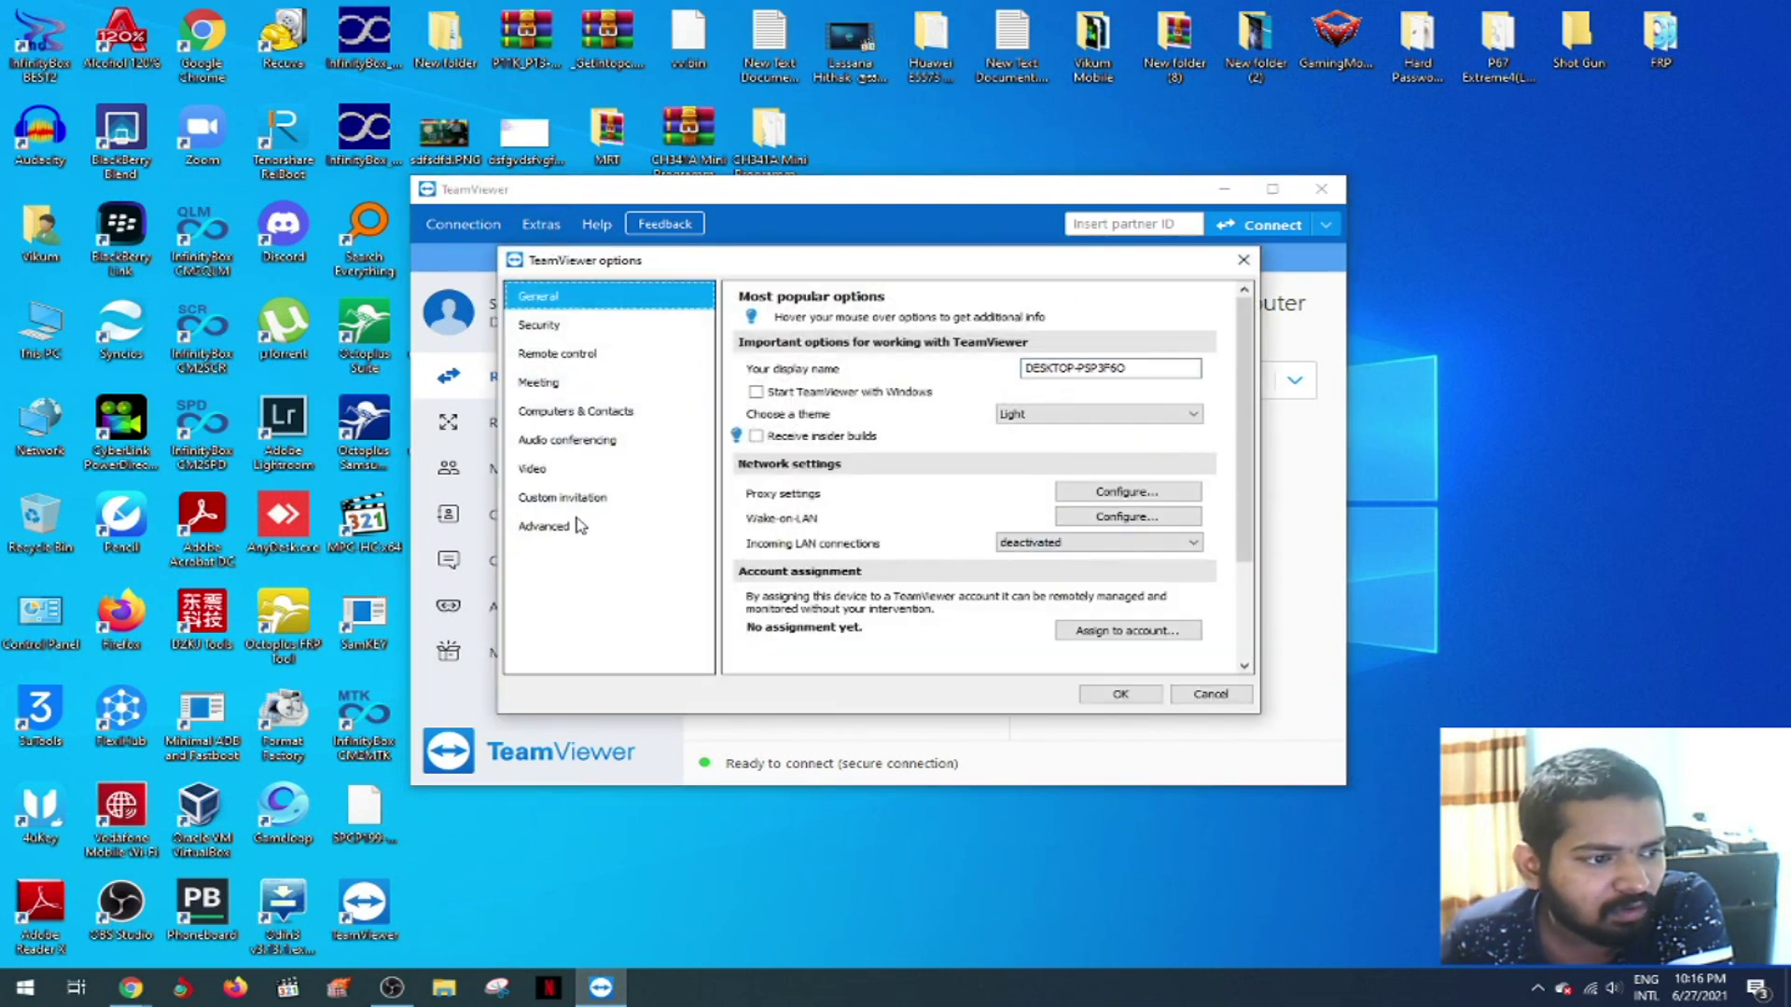
{"action": "left_click", "coordinate": [572, 527]}
{"action": "left_click", "coordinate": [887, 444]}
{"action": "scroll", "coordinate": [1108, 531], "scroll_direction": "down", "scroll_amount": 1}
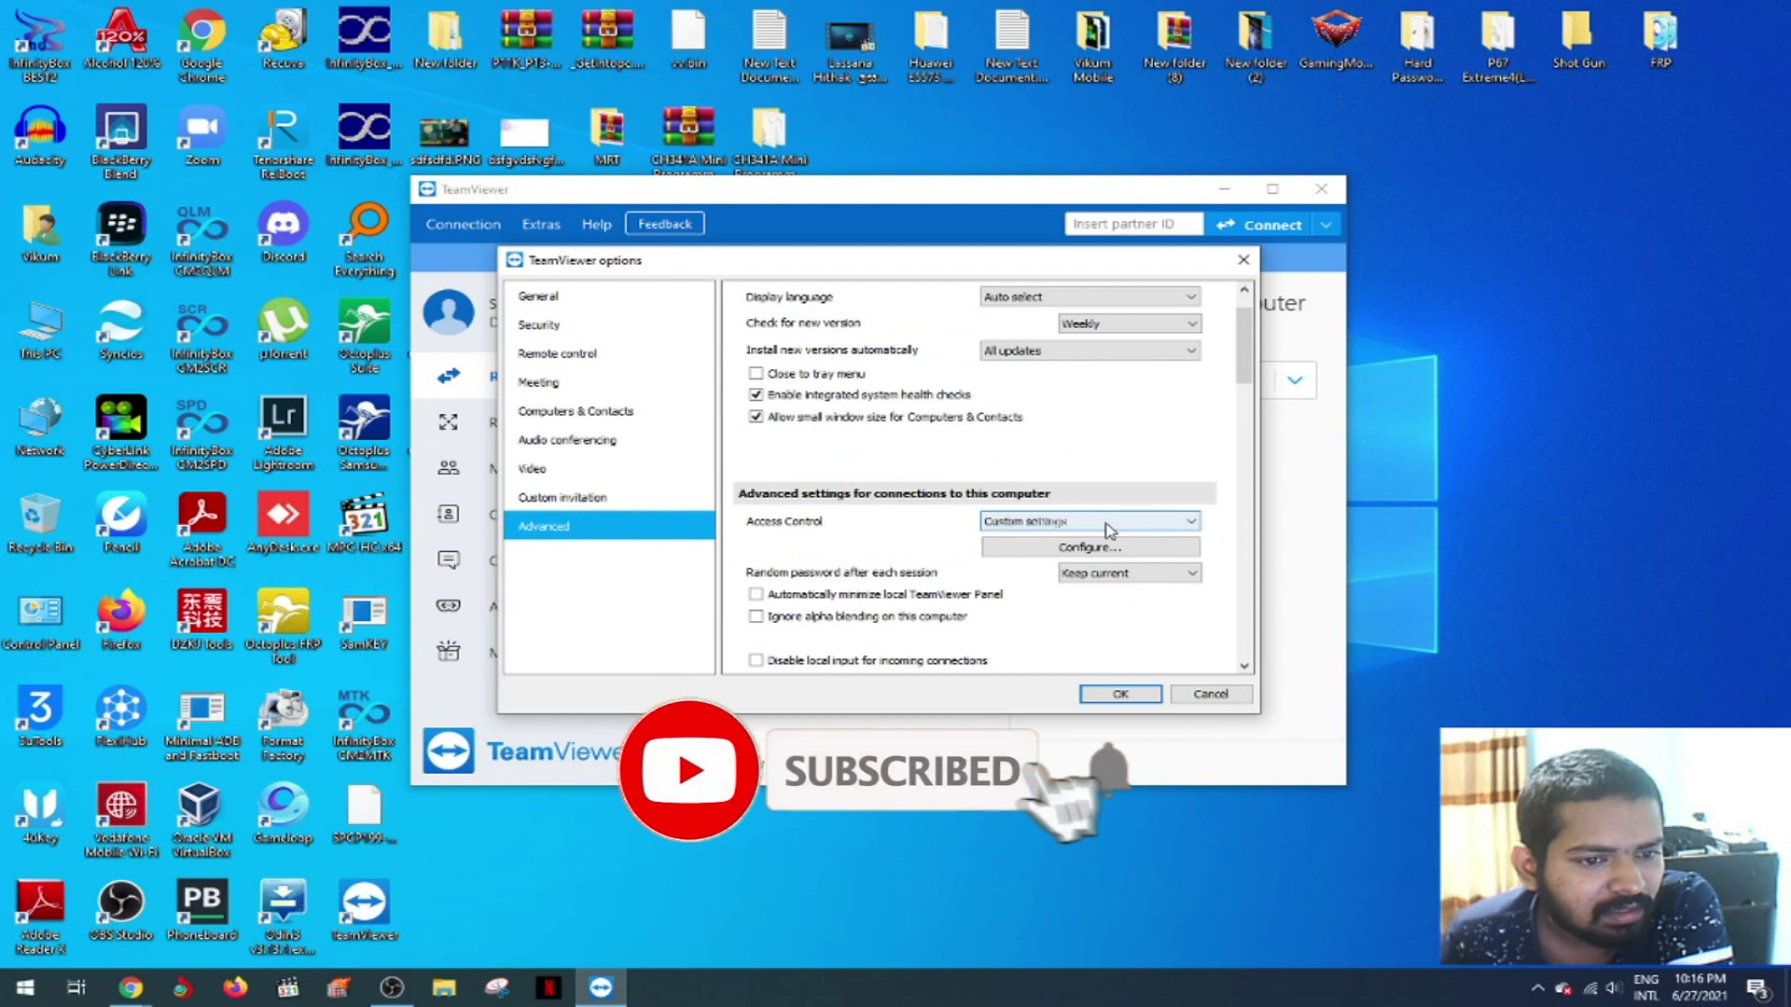
{"action": "scroll", "coordinate": [1119, 522], "scroll_direction": "up", "scroll_amount": 1}
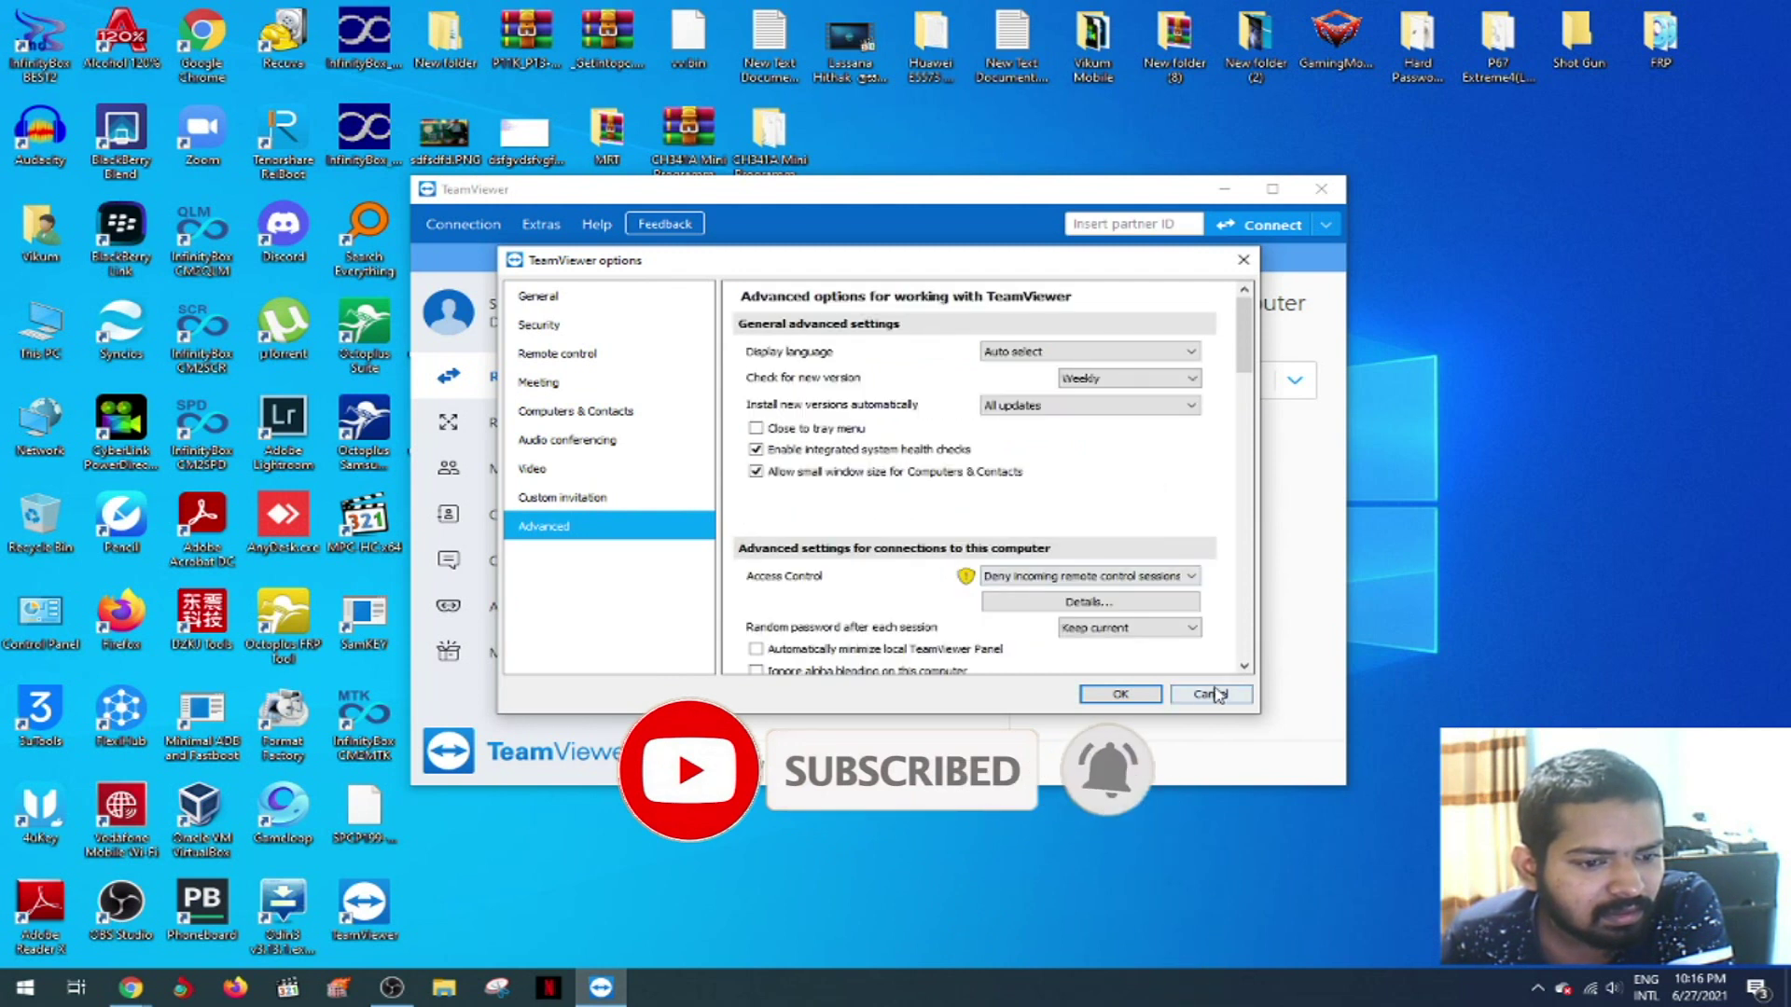
{"action": "left_click", "coordinate": [1212, 694]}
- Review the full Advanced options again, cancel them, and minimise TeamViewer
{"action": "left_click", "coordinate": [541, 224]}
{"action": "left_click", "coordinate": [546, 248]}
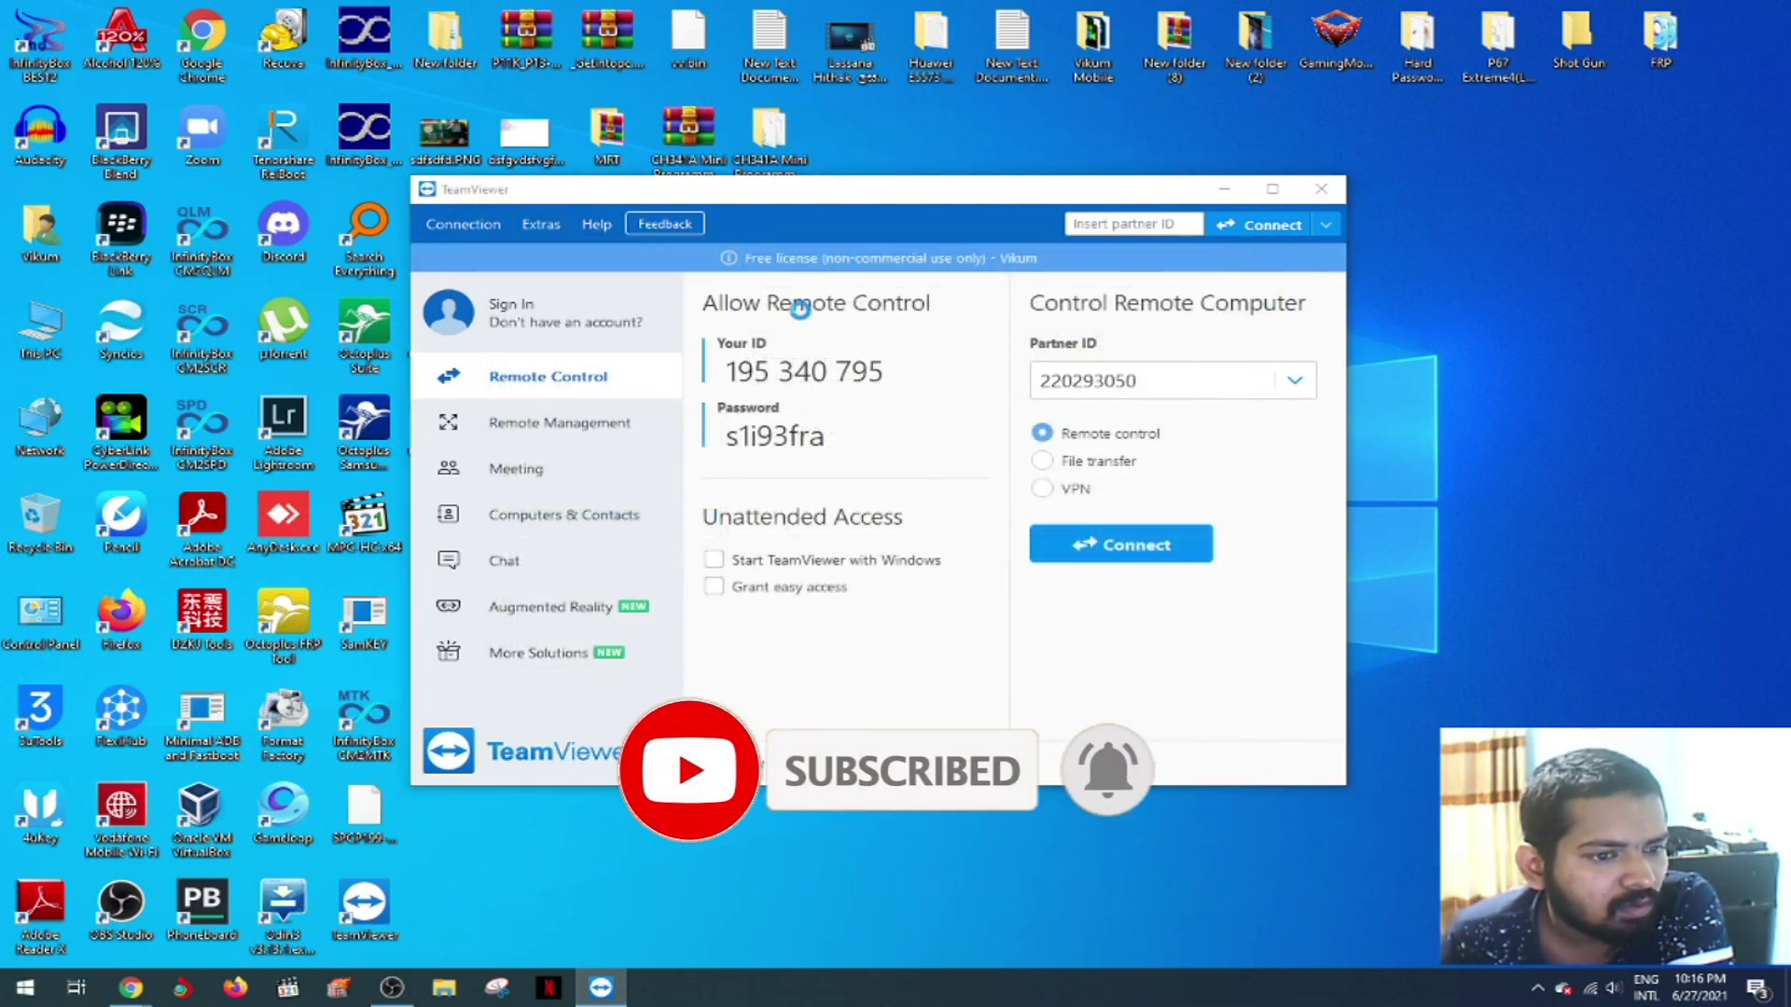
{"action": "left_click", "coordinate": [606, 528]}
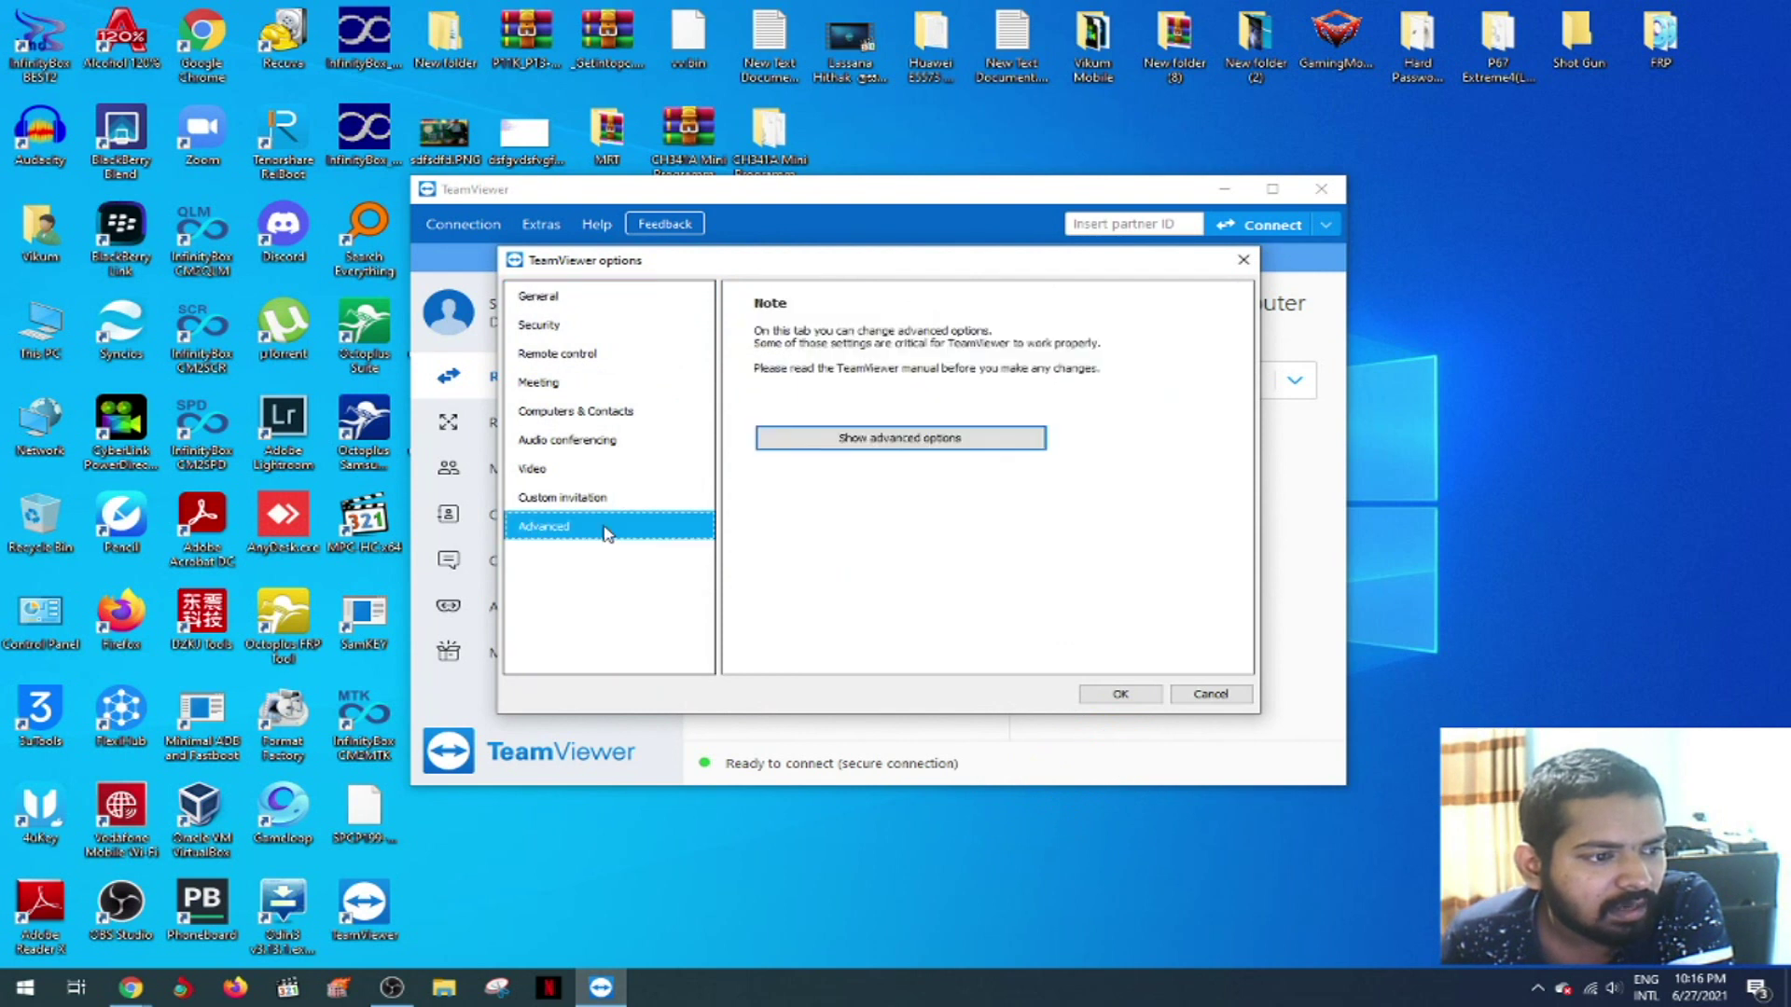
{"action": "left_click", "coordinate": [940, 434]}
{"action": "left_click_drag", "start_coordinate": [1248, 362], "coordinate": [1250, 542]}
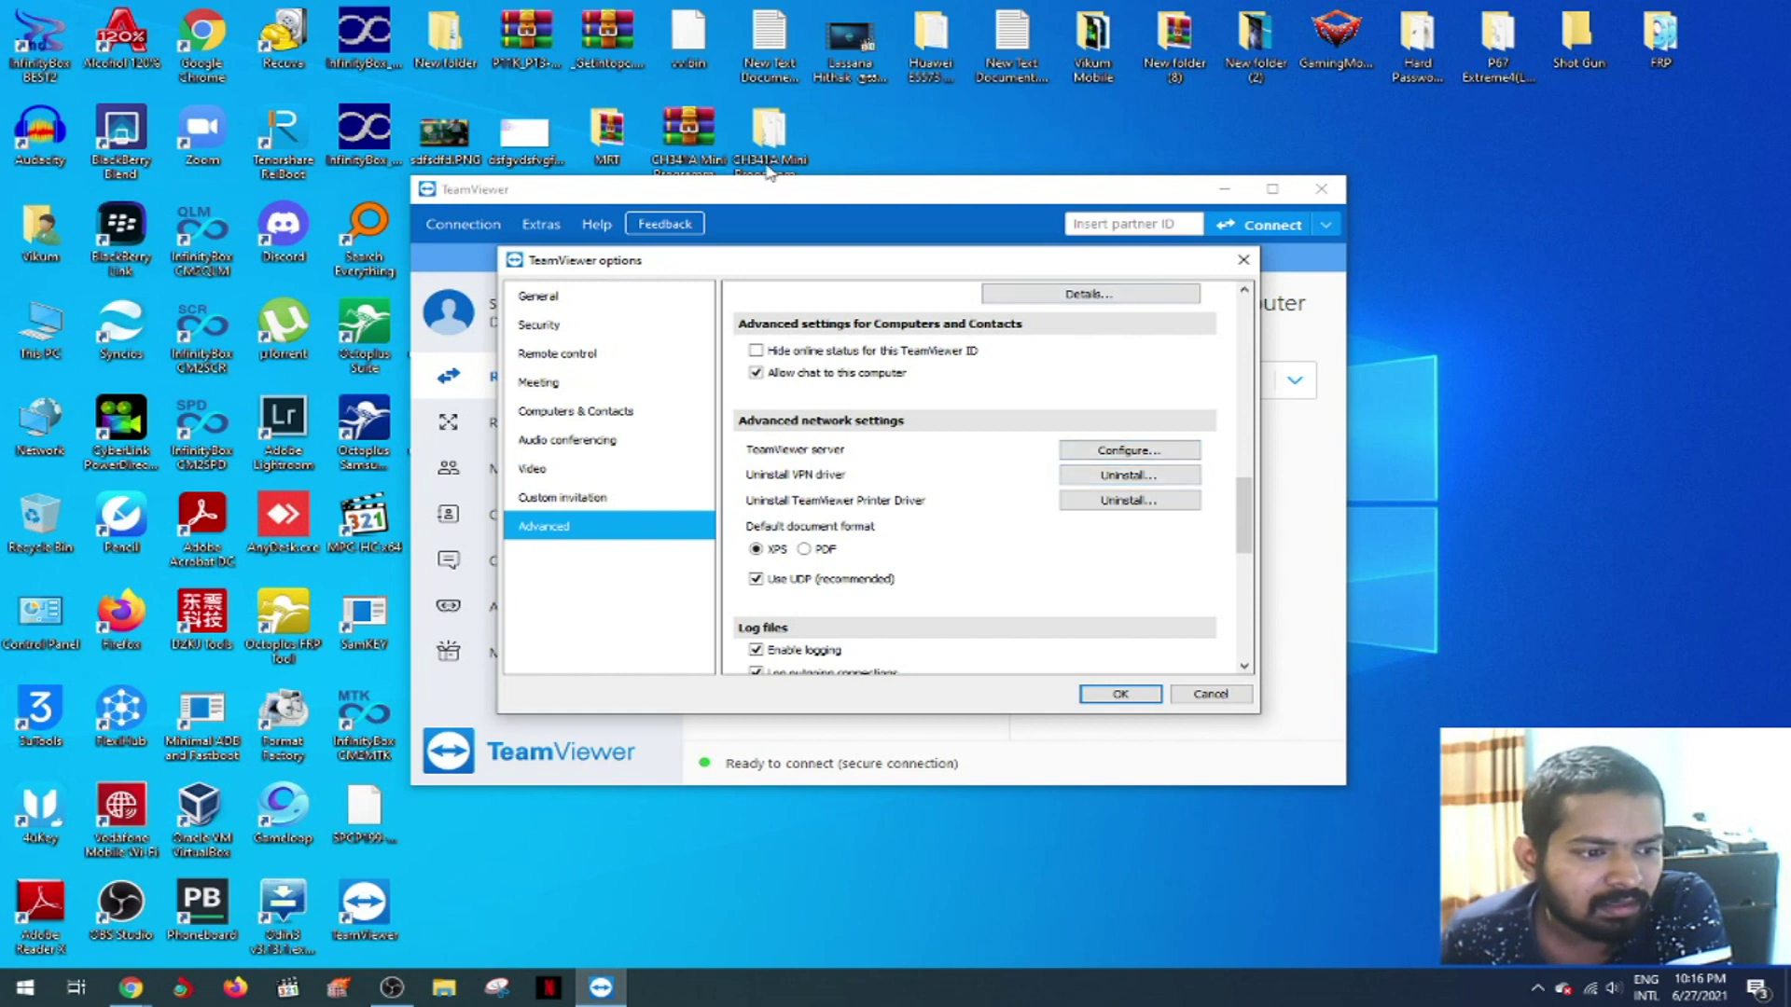
{"action": "left_click", "coordinate": [1221, 694]}
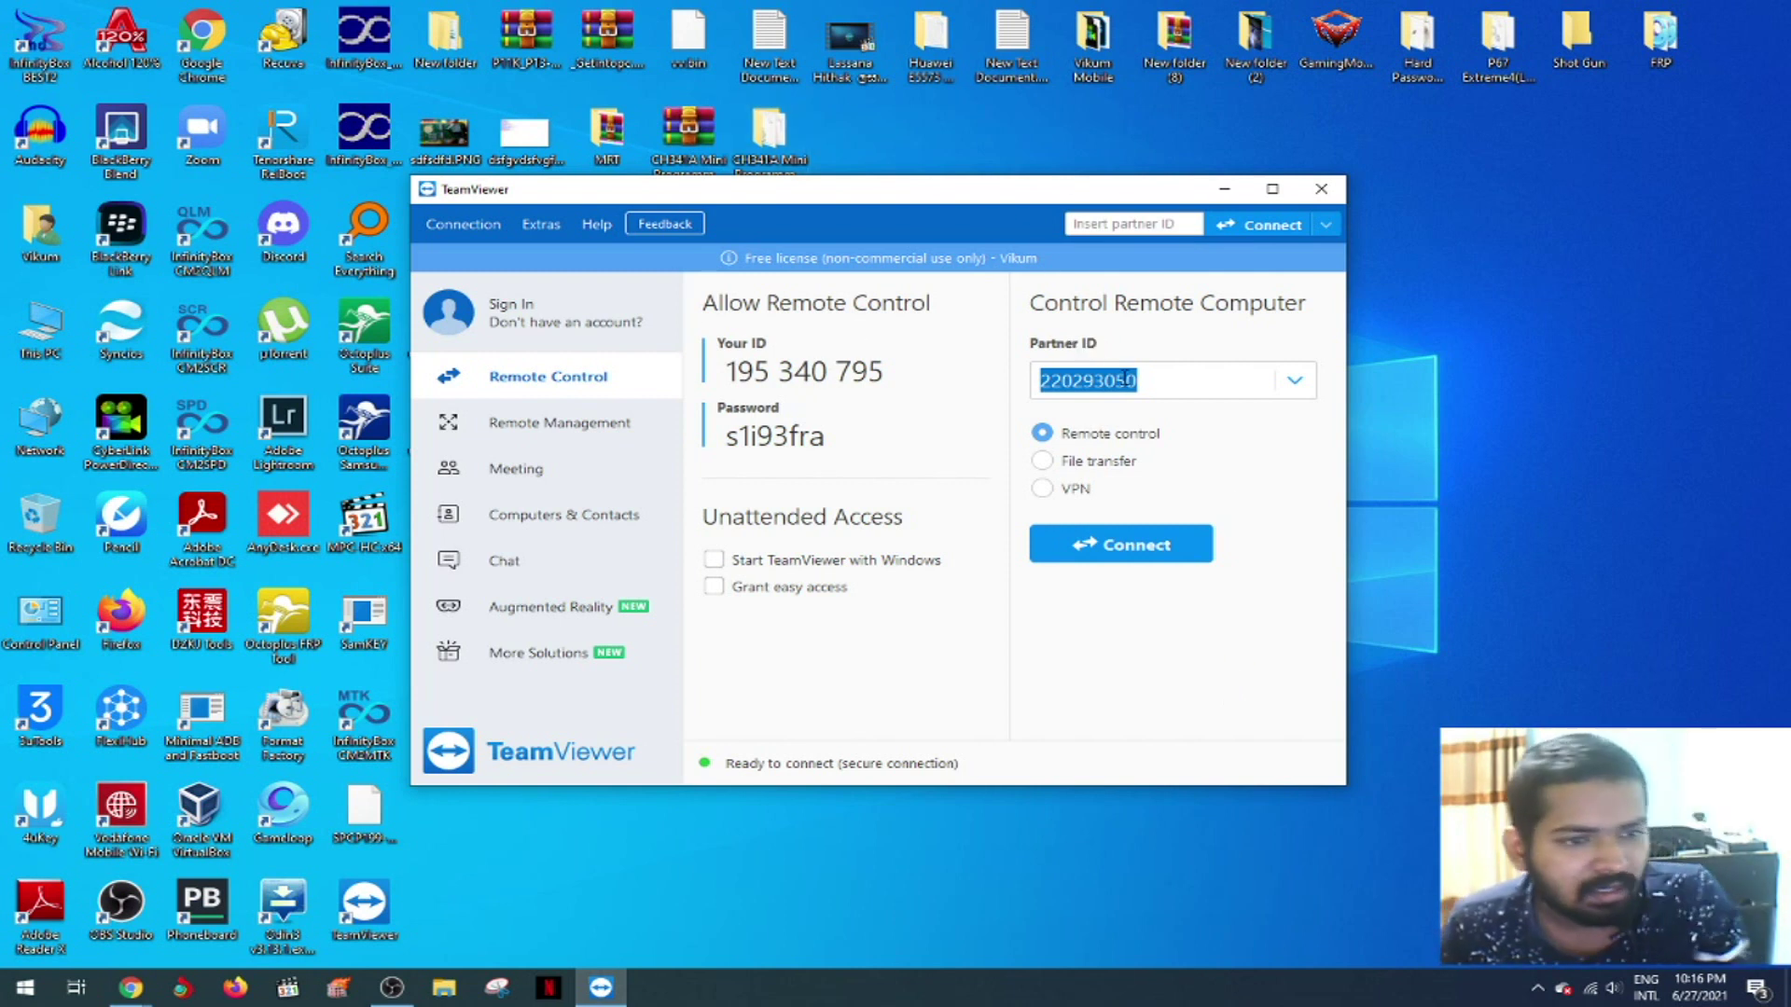
{"action": "left_click", "coordinate": [1181, 374]}
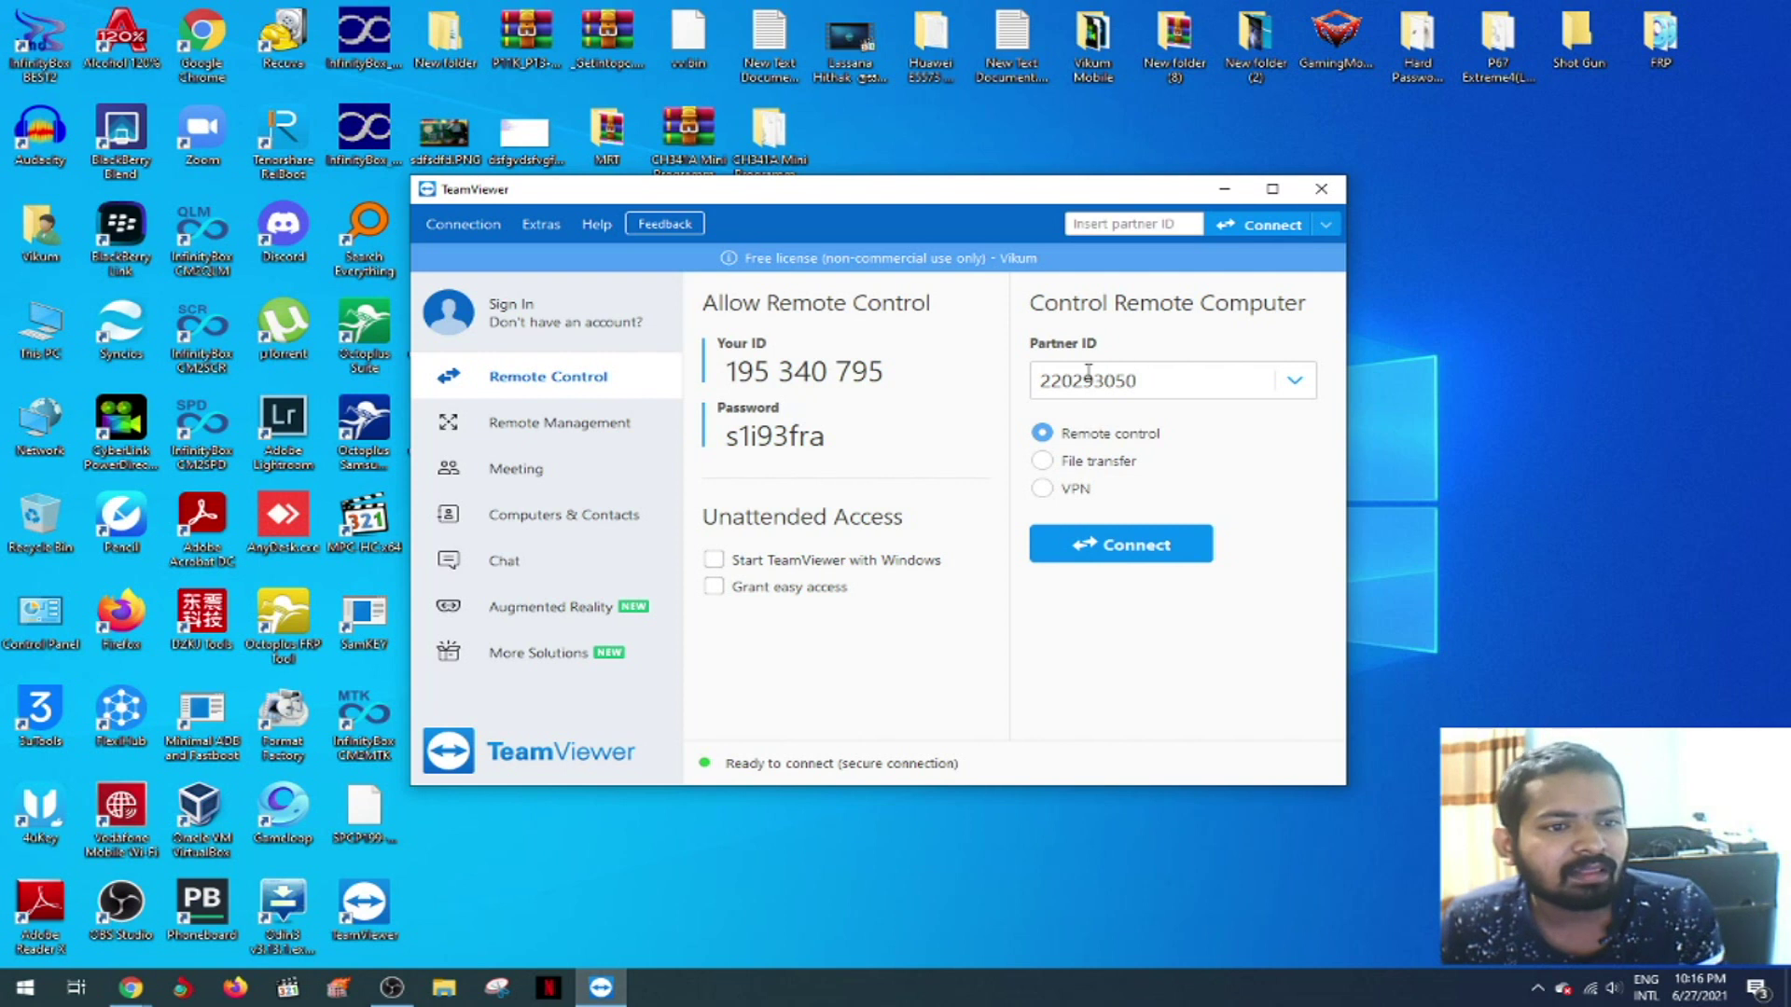
{"action": "left_click", "coordinate": [1225, 189]}
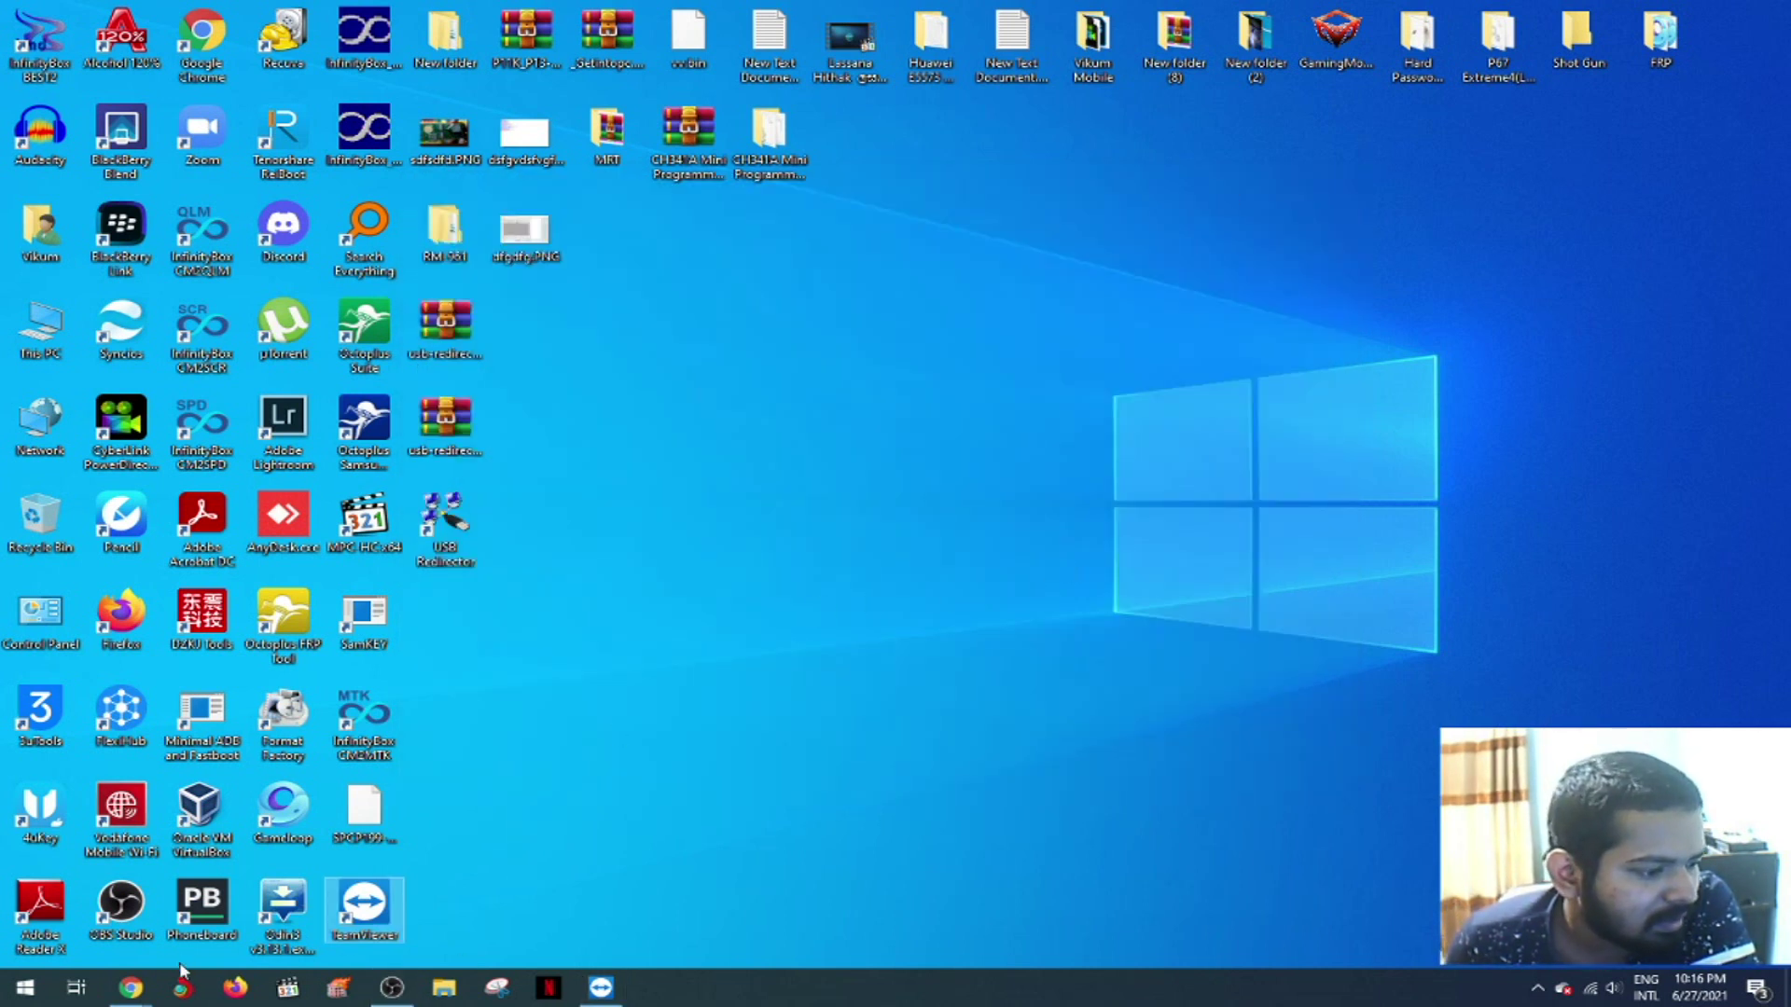
- Bring up the Chrome IncentivesPro downloads page and highlight the USB Redirector tagline
{"action": "mouse_move", "coordinate": [134, 993]}
{"action": "left_click", "coordinate": [187, 903]}
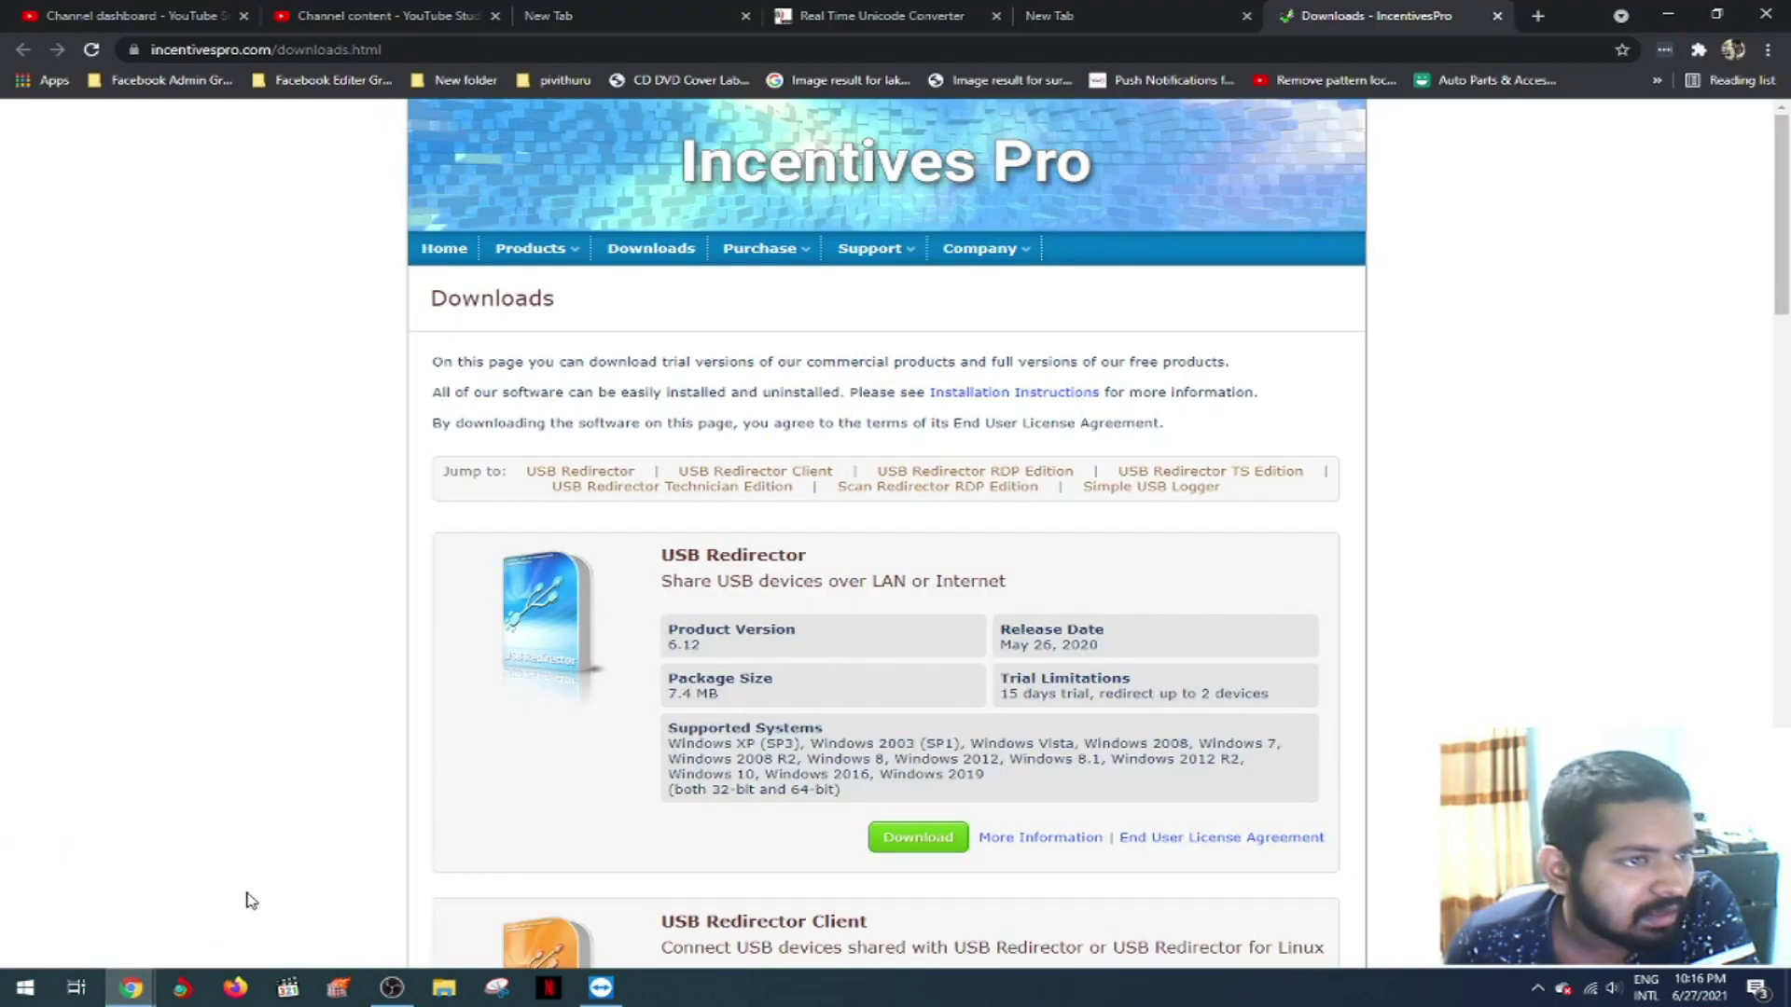
{"action": "left_click", "coordinate": [392, 49]}
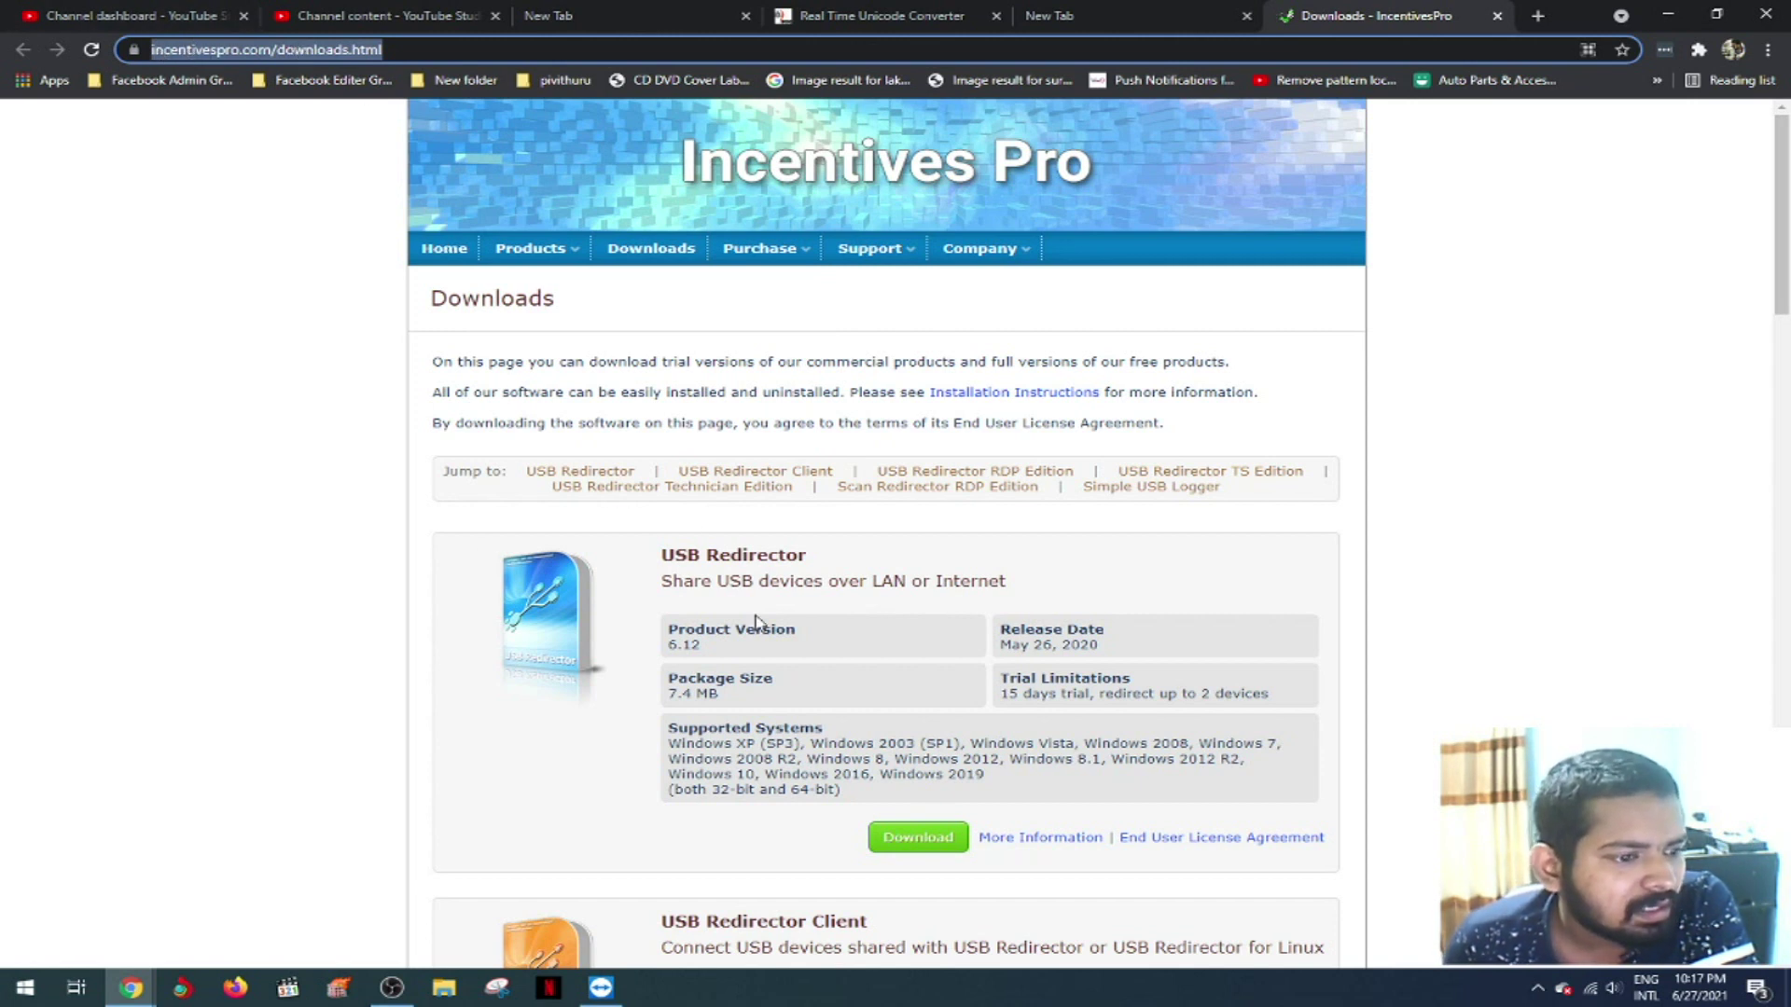
{"action": "scroll", "coordinate": [756, 621], "scroll_direction": "down", "scroll_amount": 1}
{"action": "left_click_drag", "start_coordinate": [660, 453], "coordinate": [999, 500]}
{"action": "left_click", "coordinate": [999, 495]}
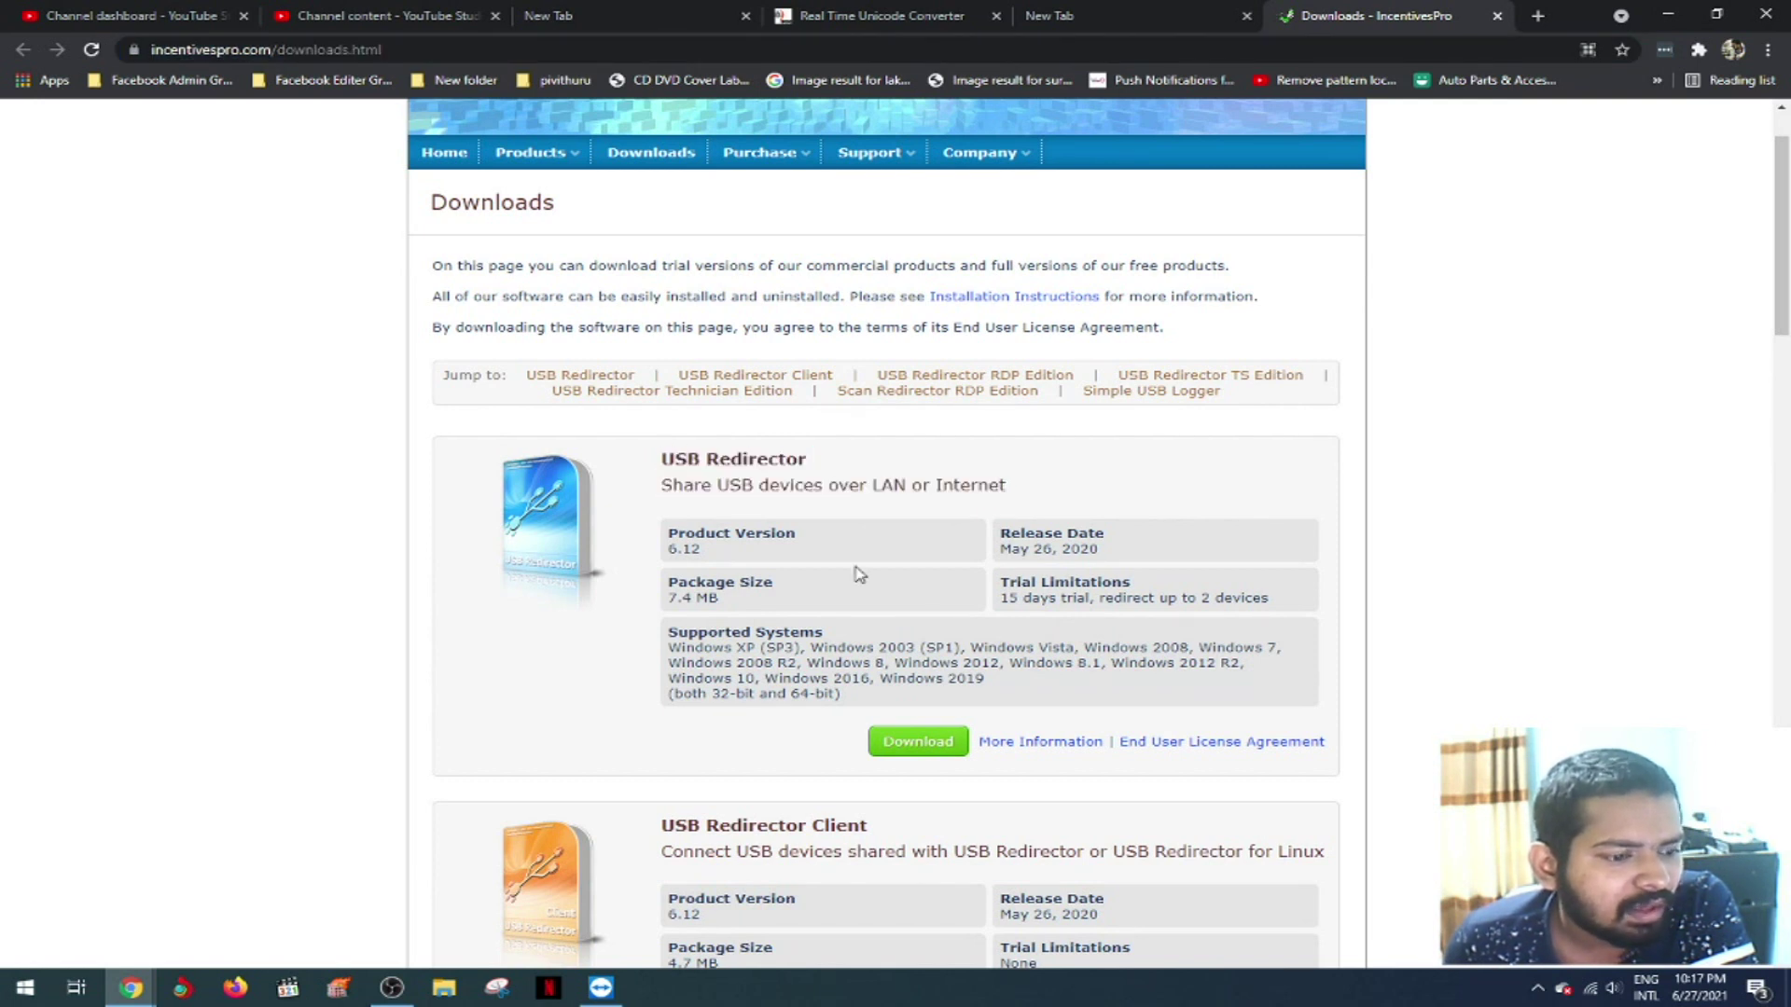
- Highlight the USB Redirector and USB Redirector Client entries, minimise Chrome, and launch USB Redirector
{"action": "scroll", "coordinate": [858, 573], "scroll_direction": "down", "scroll_amount": 2}
{"action": "left_click_drag", "start_coordinate": [661, 635], "coordinate": [955, 657]}
{"action": "left_click", "coordinate": [955, 658]}
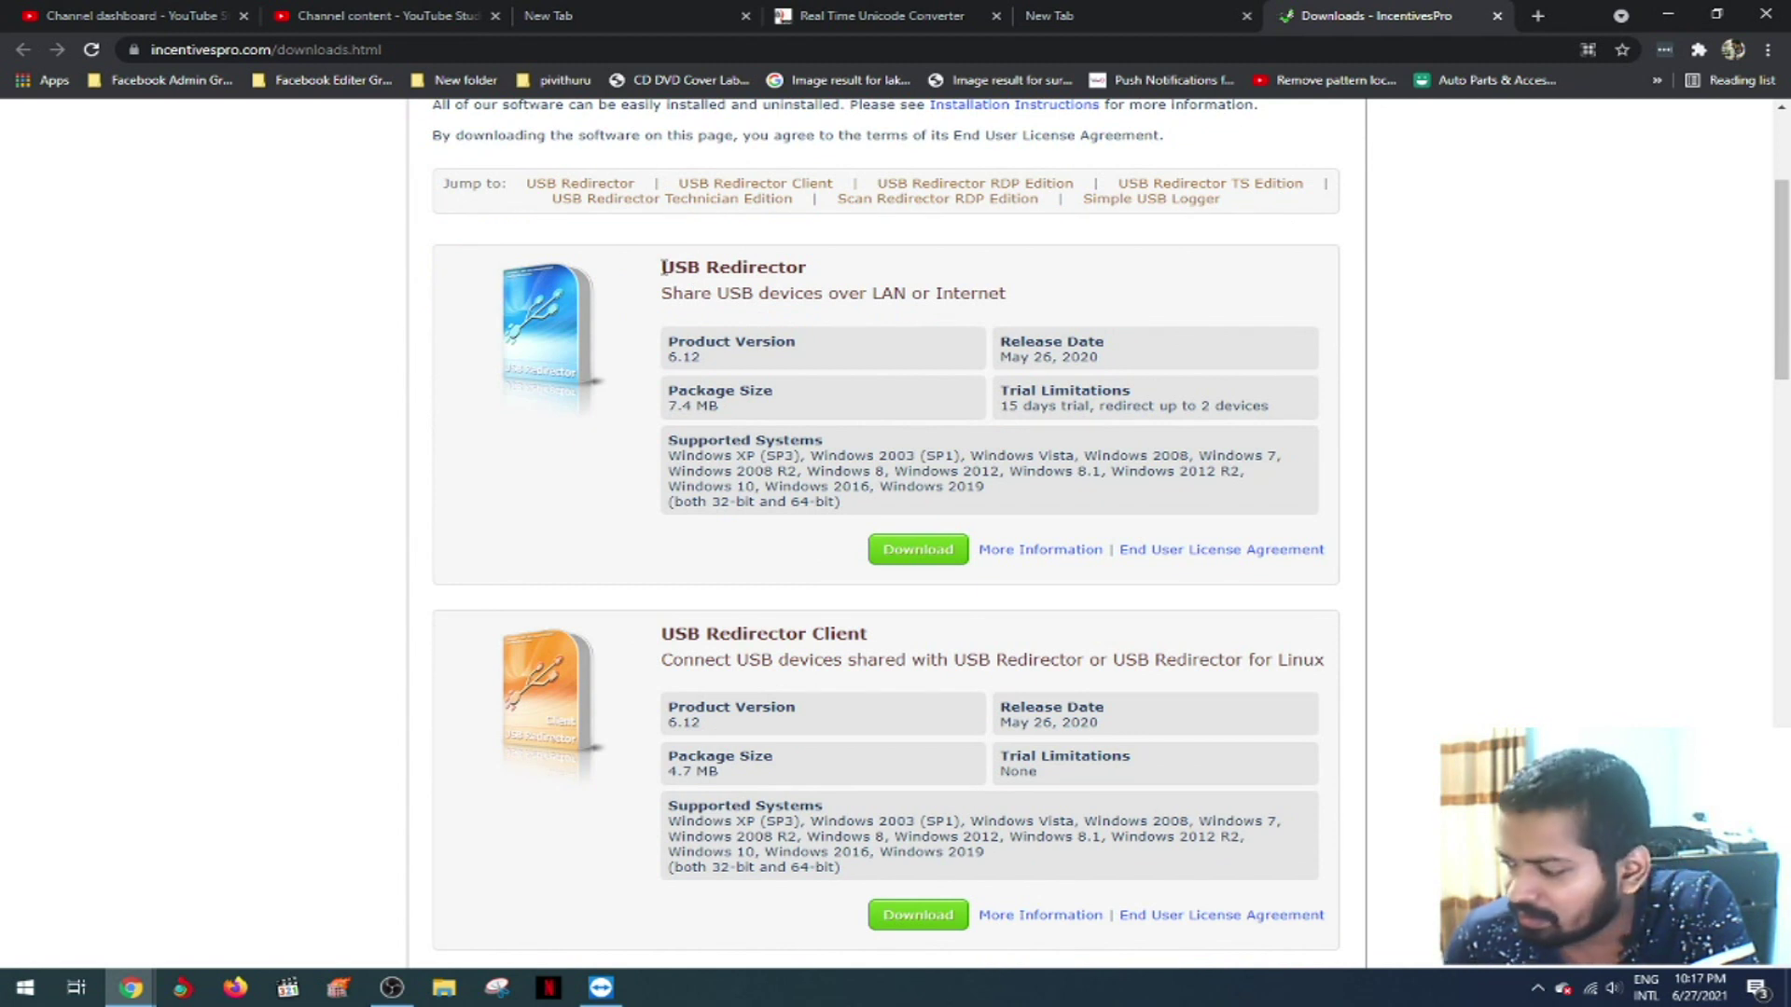
{"action": "left_click_drag", "start_coordinate": [662, 267], "coordinate": [1043, 322]}
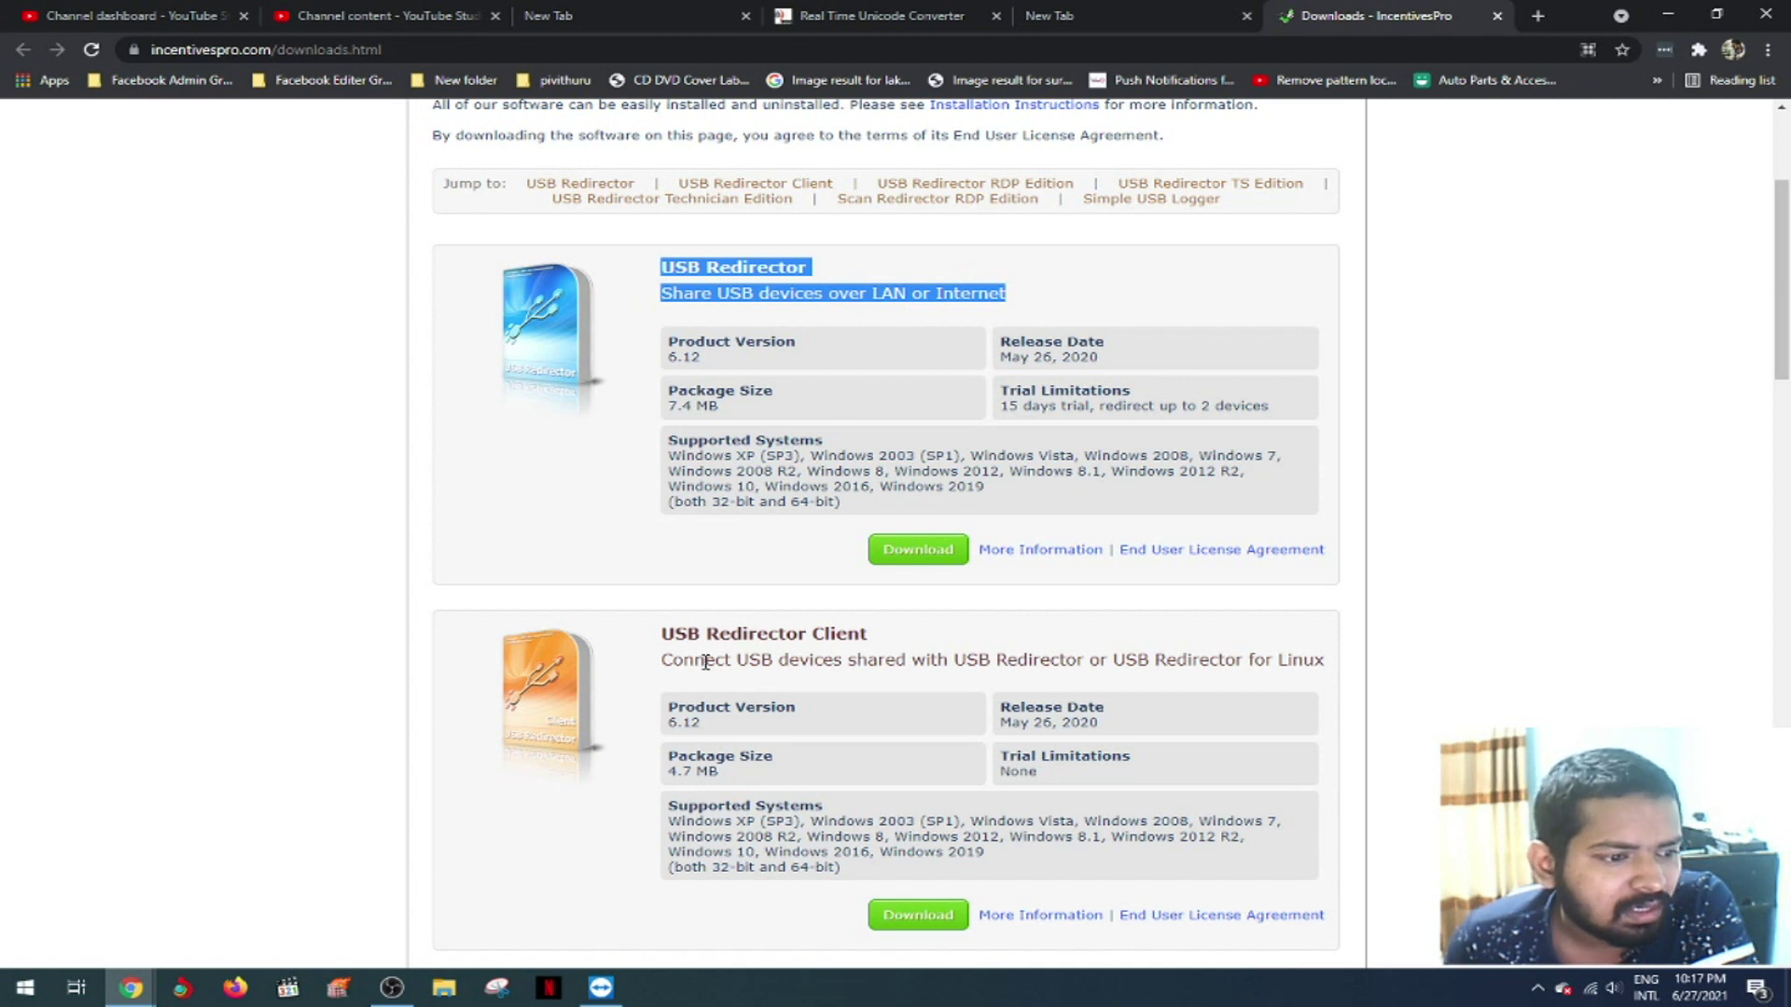
{"action": "left_click_drag", "start_coordinate": [659, 638], "coordinate": [1329, 680]}
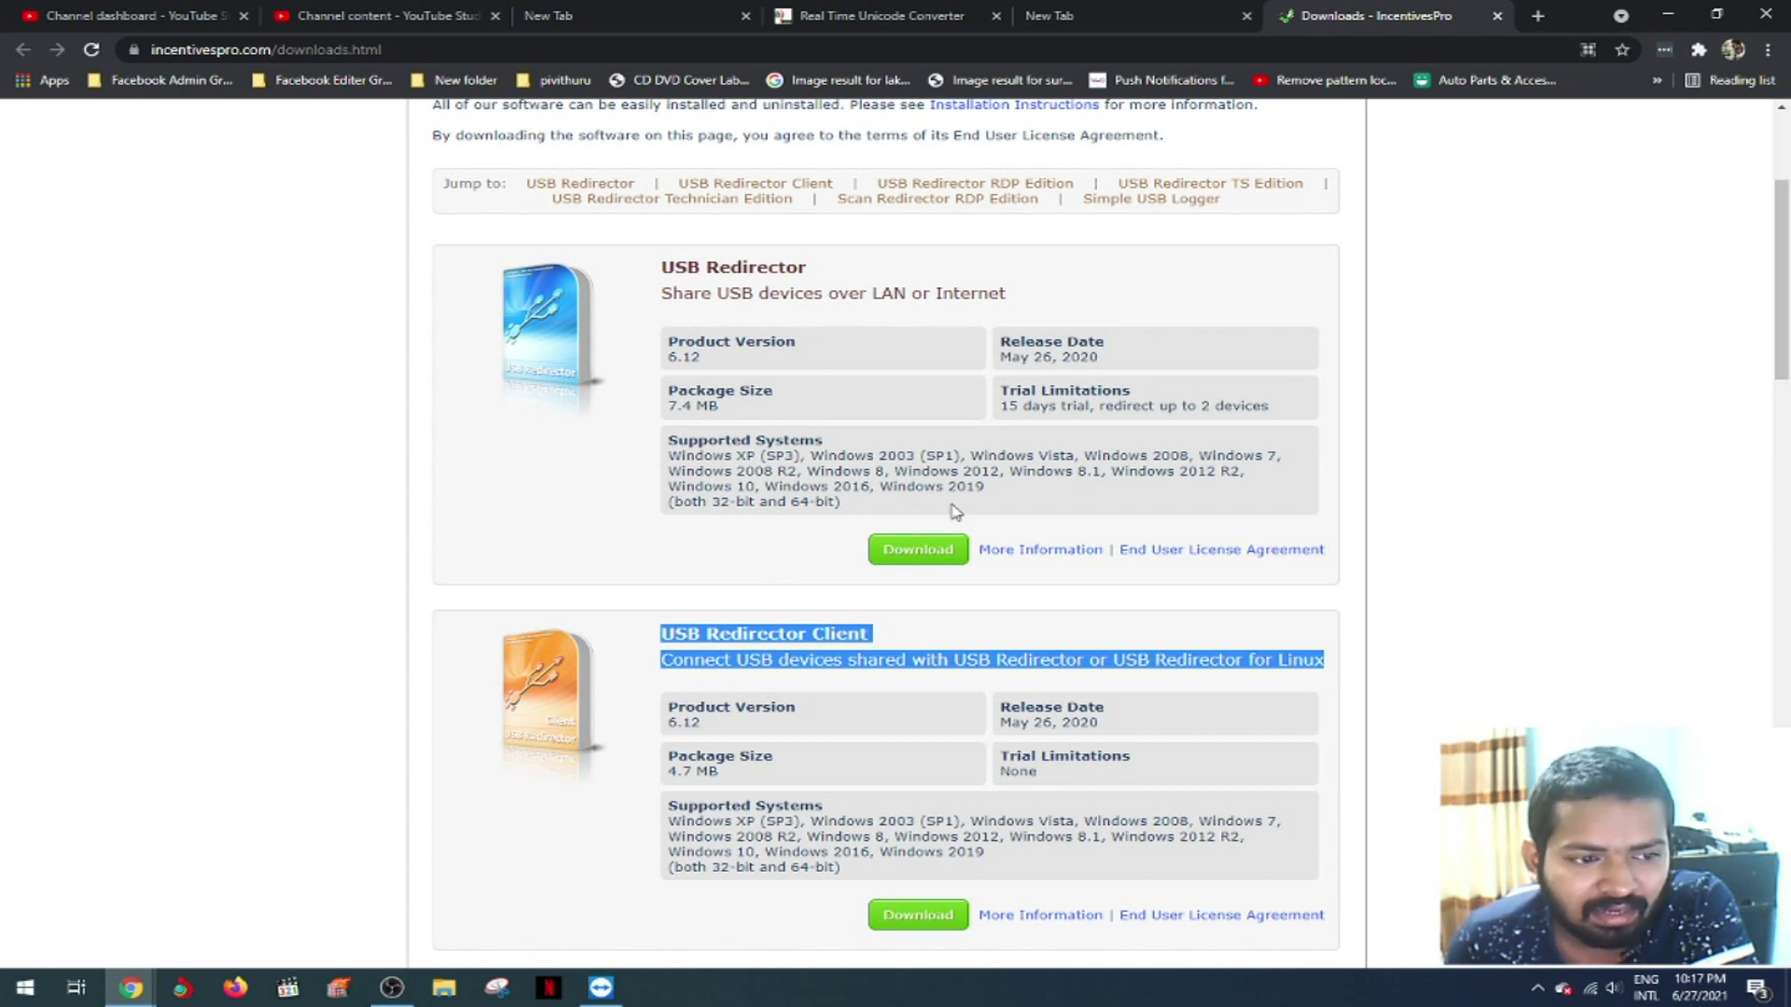
{"action": "left_click", "coordinate": [1449, 501]}
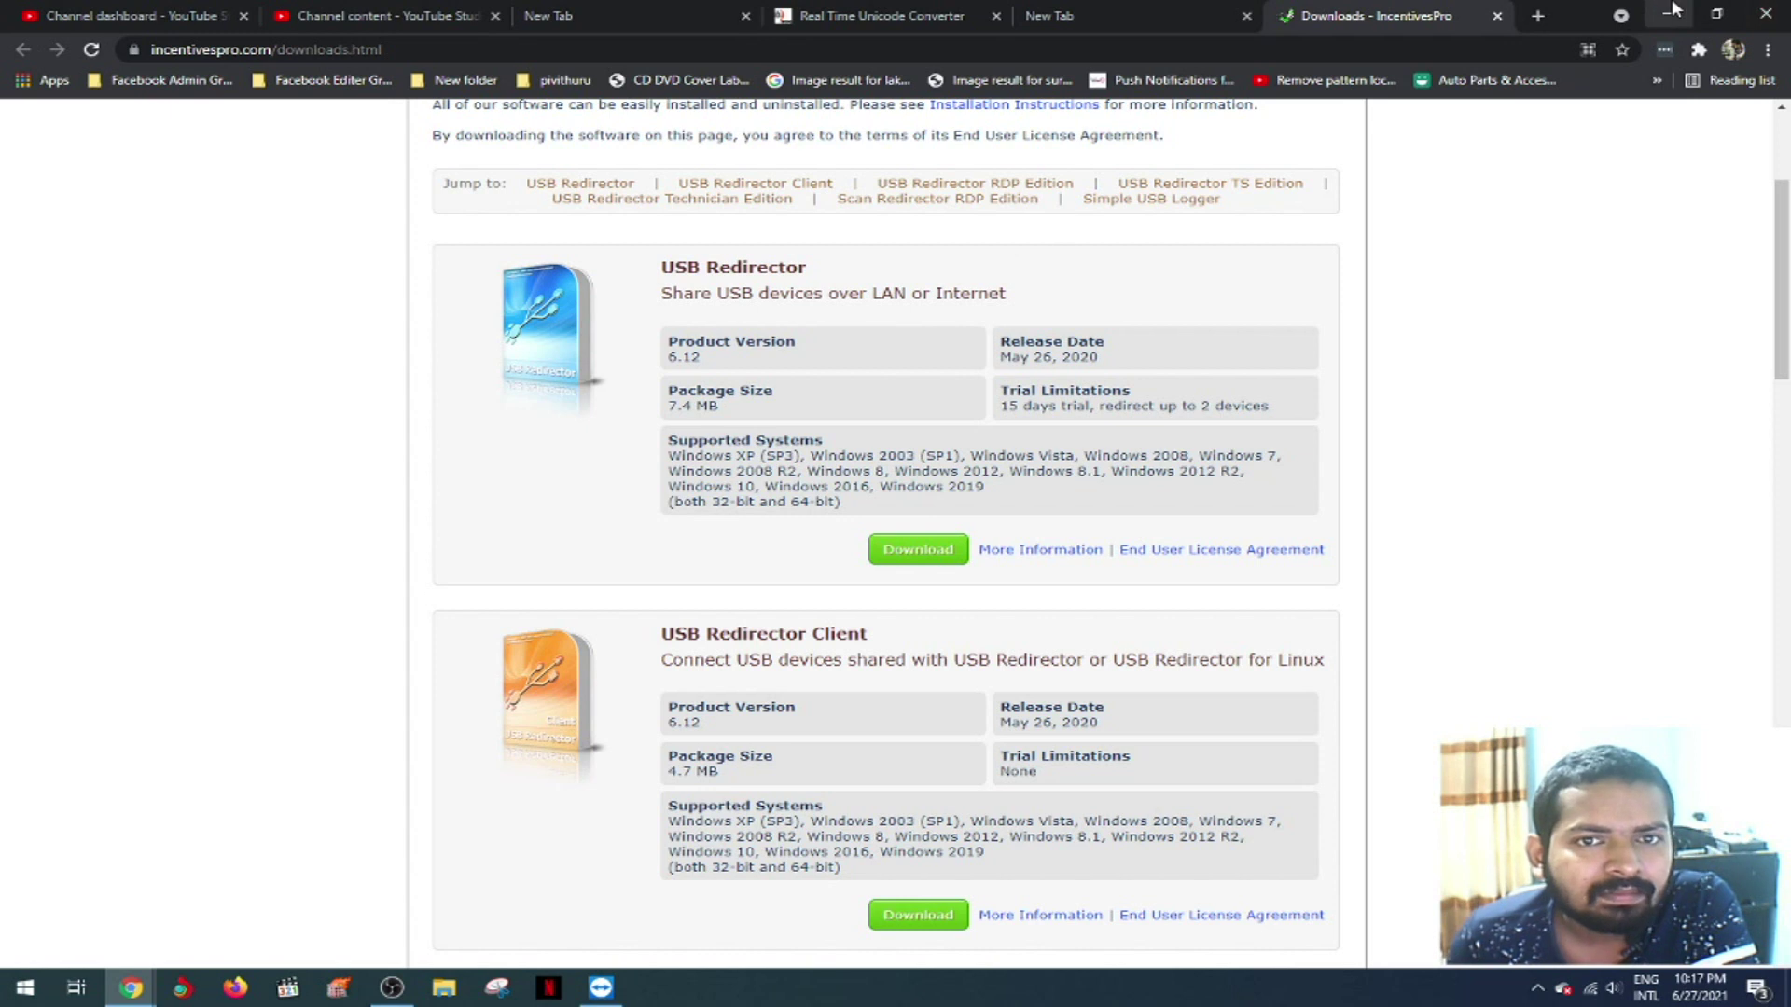
{"action": "left_click", "coordinate": [1668, 14]}
{"action": "double_click", "coordinate": [457, 521]}
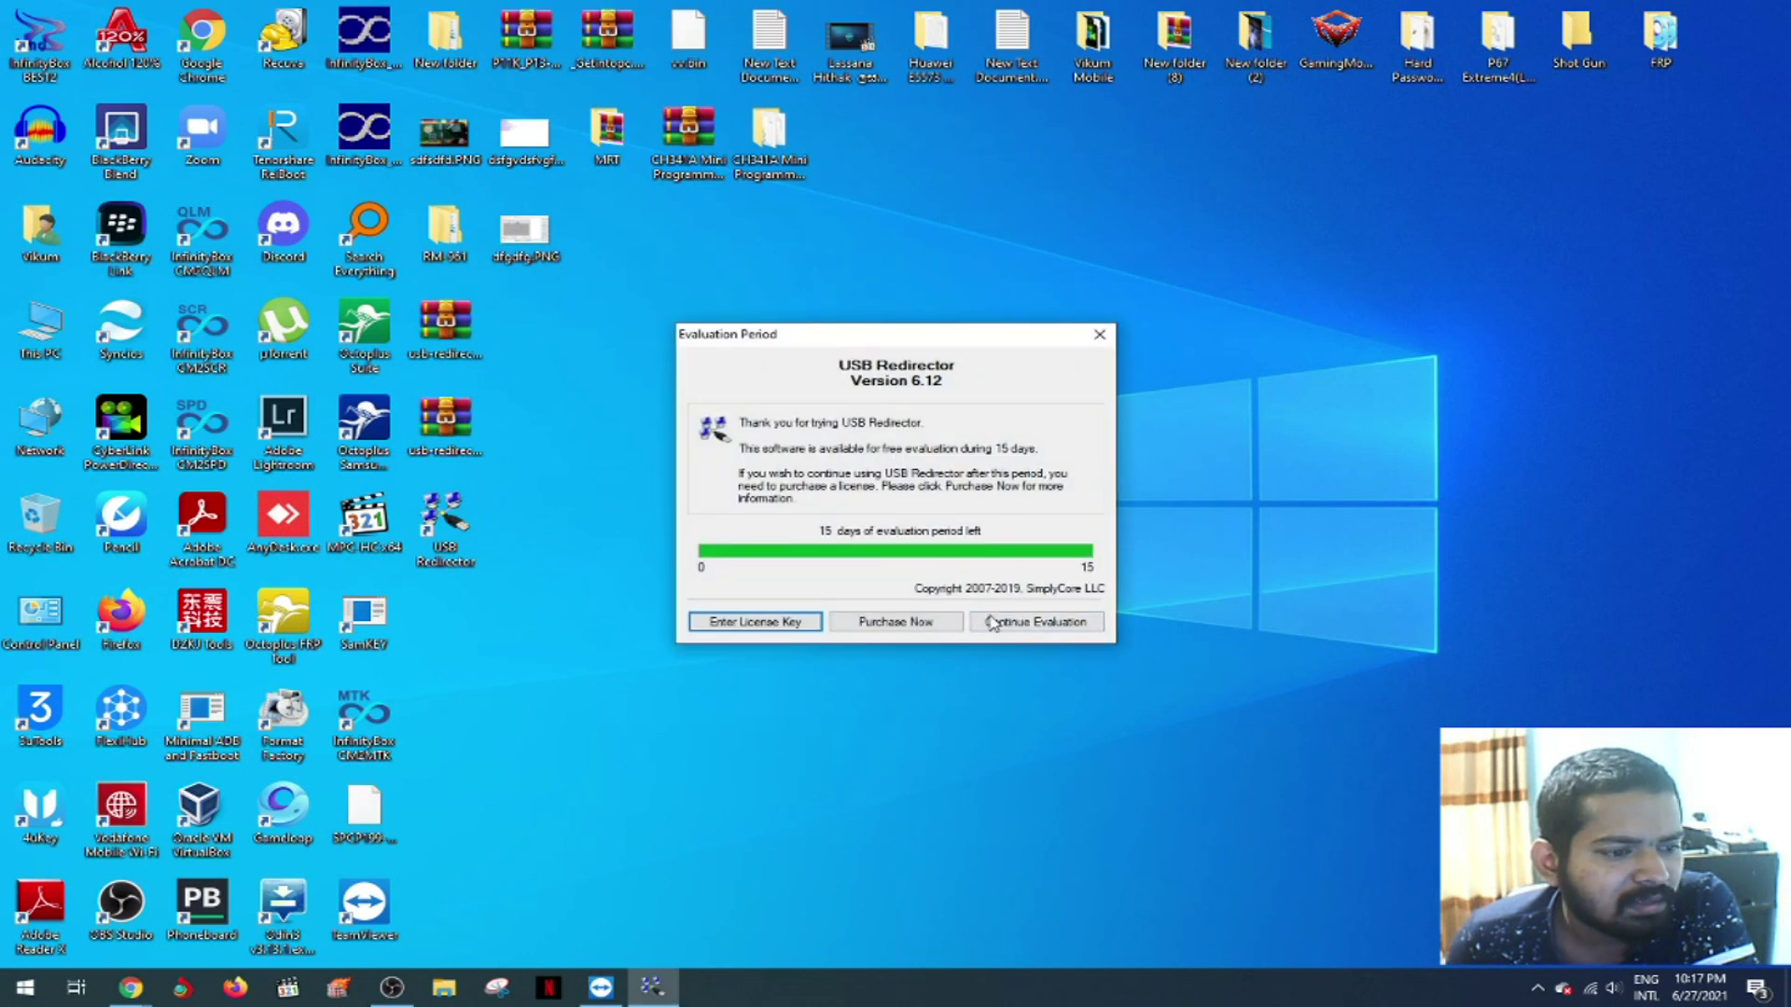
- Continue the USB Redirector evaluation, minimise its window, and bring TeamViewer back
{"action": "left_click", "coordinate": [1064, 632]}
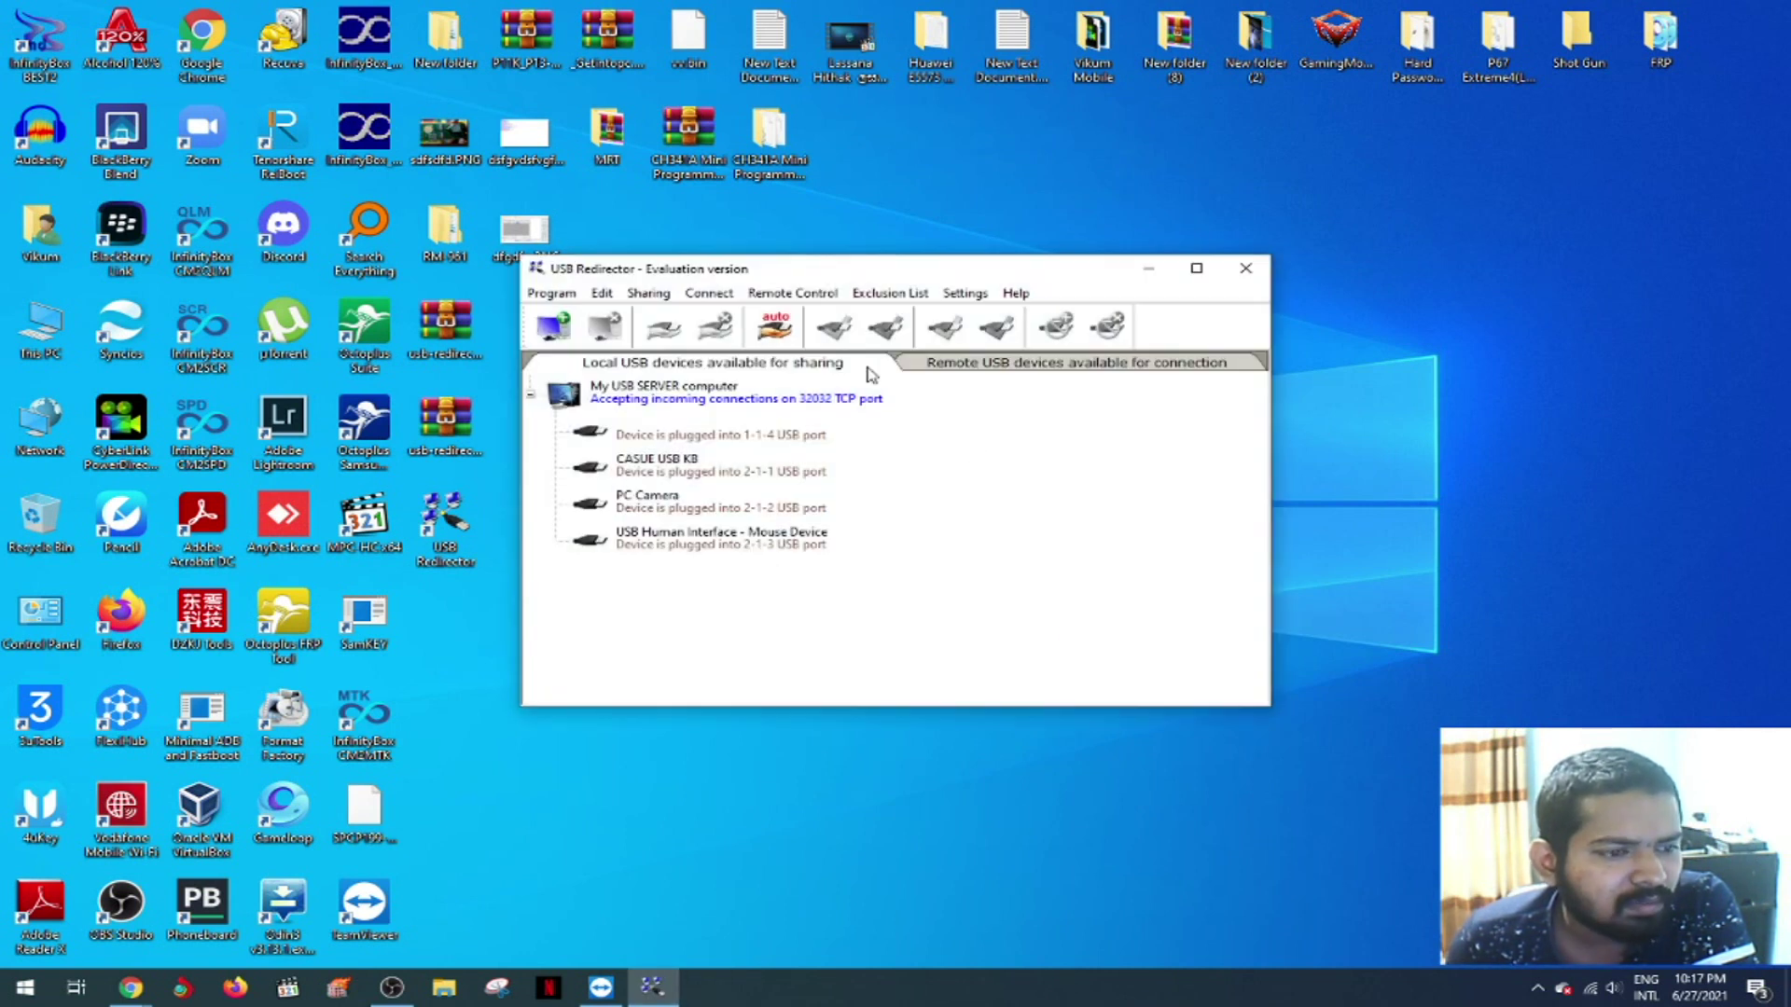
{"action": "left_click_drag", "start_coordinate": [893, 273], "coordinate": [998, 227]}
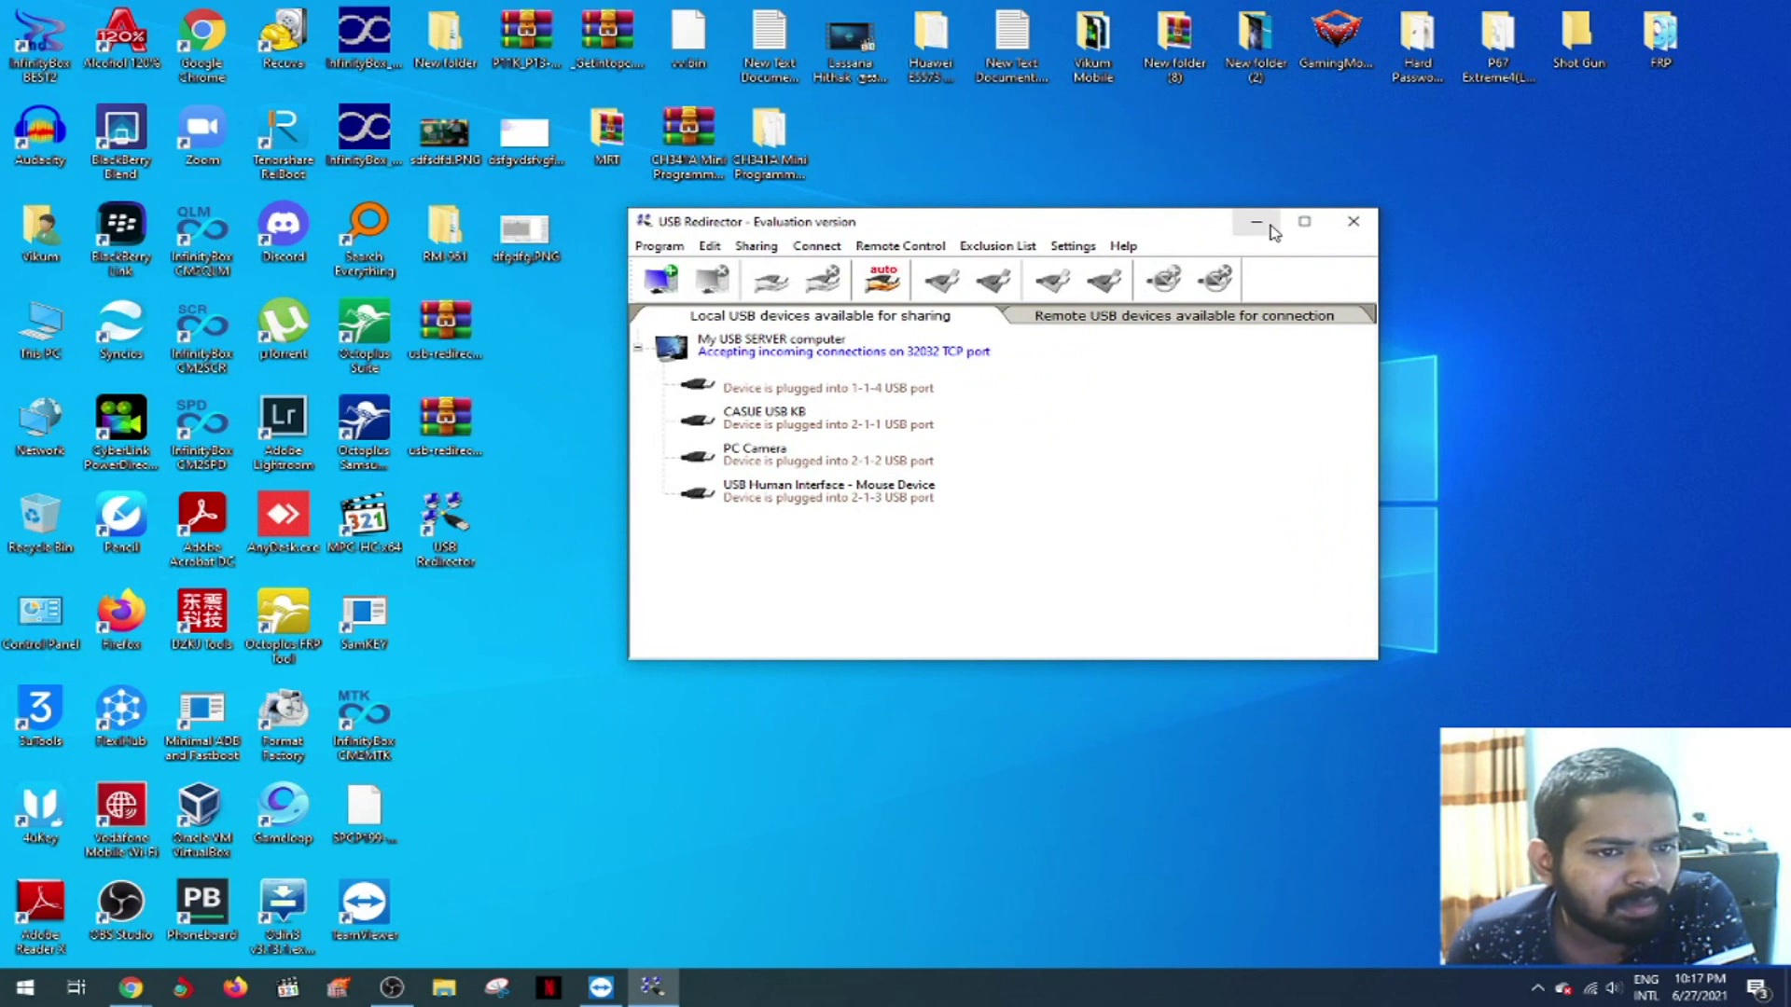
{"action": "left_click", "coordinate": [1253, 222]}
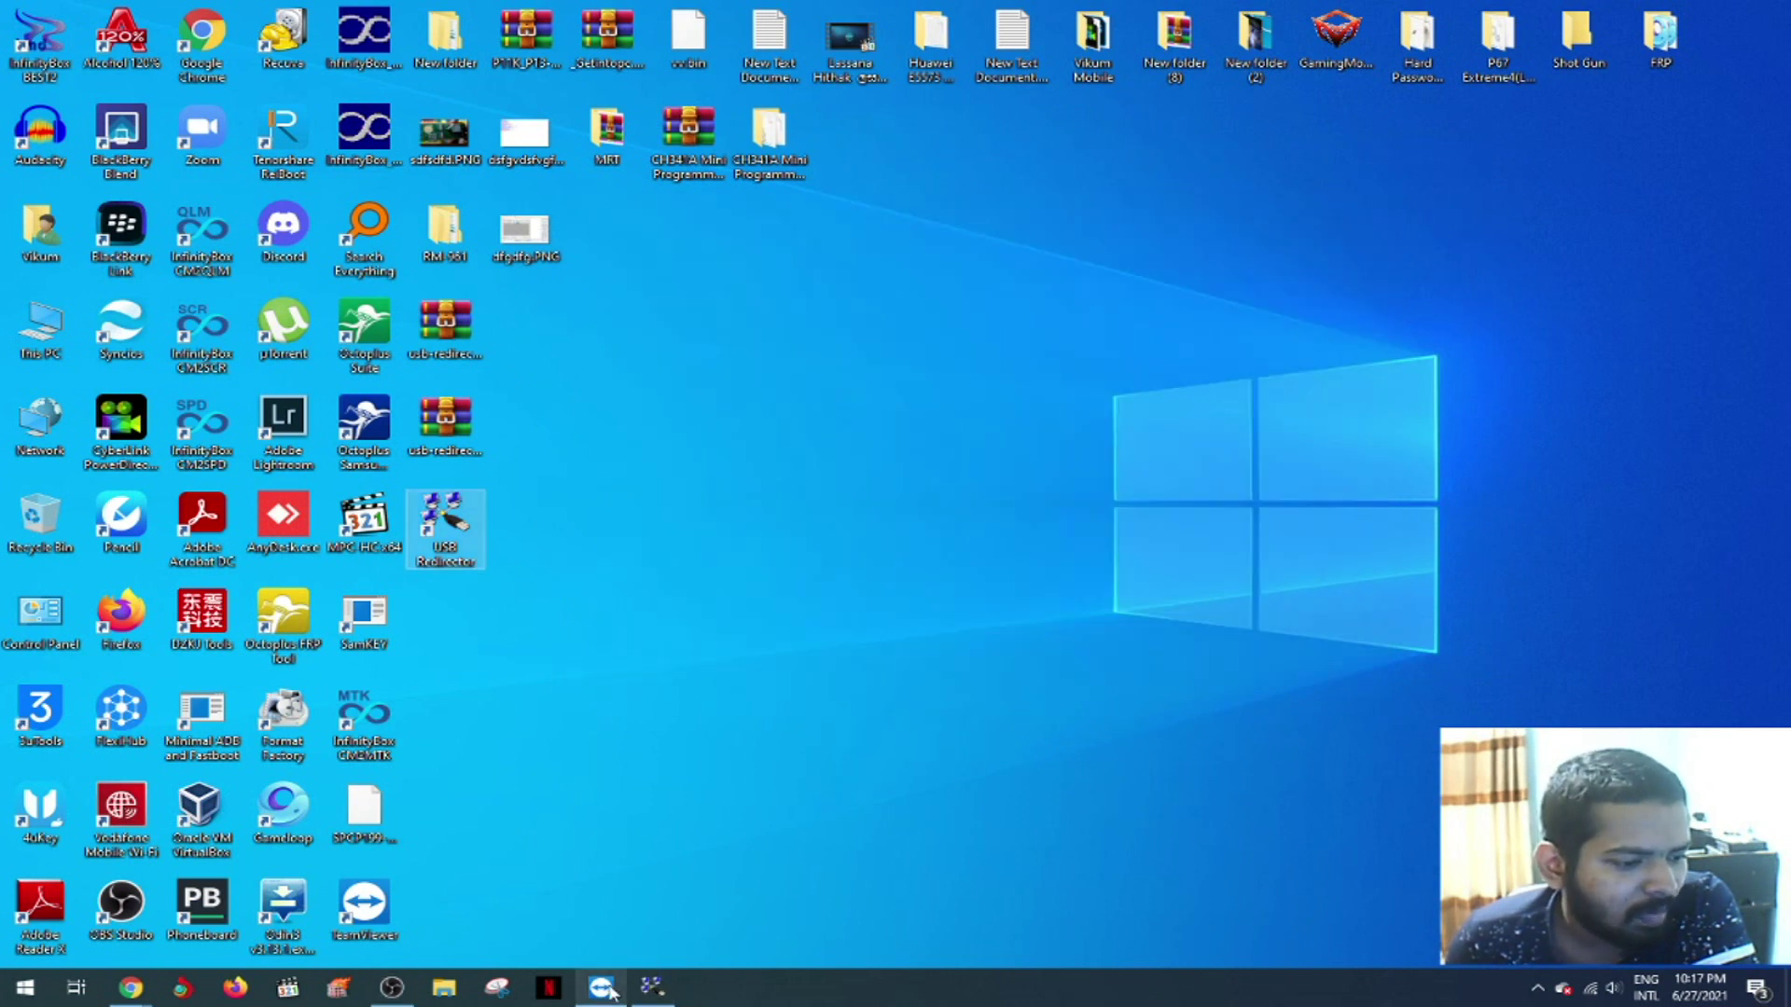
{"action": "left_click", "coordinate": [600, 987]}
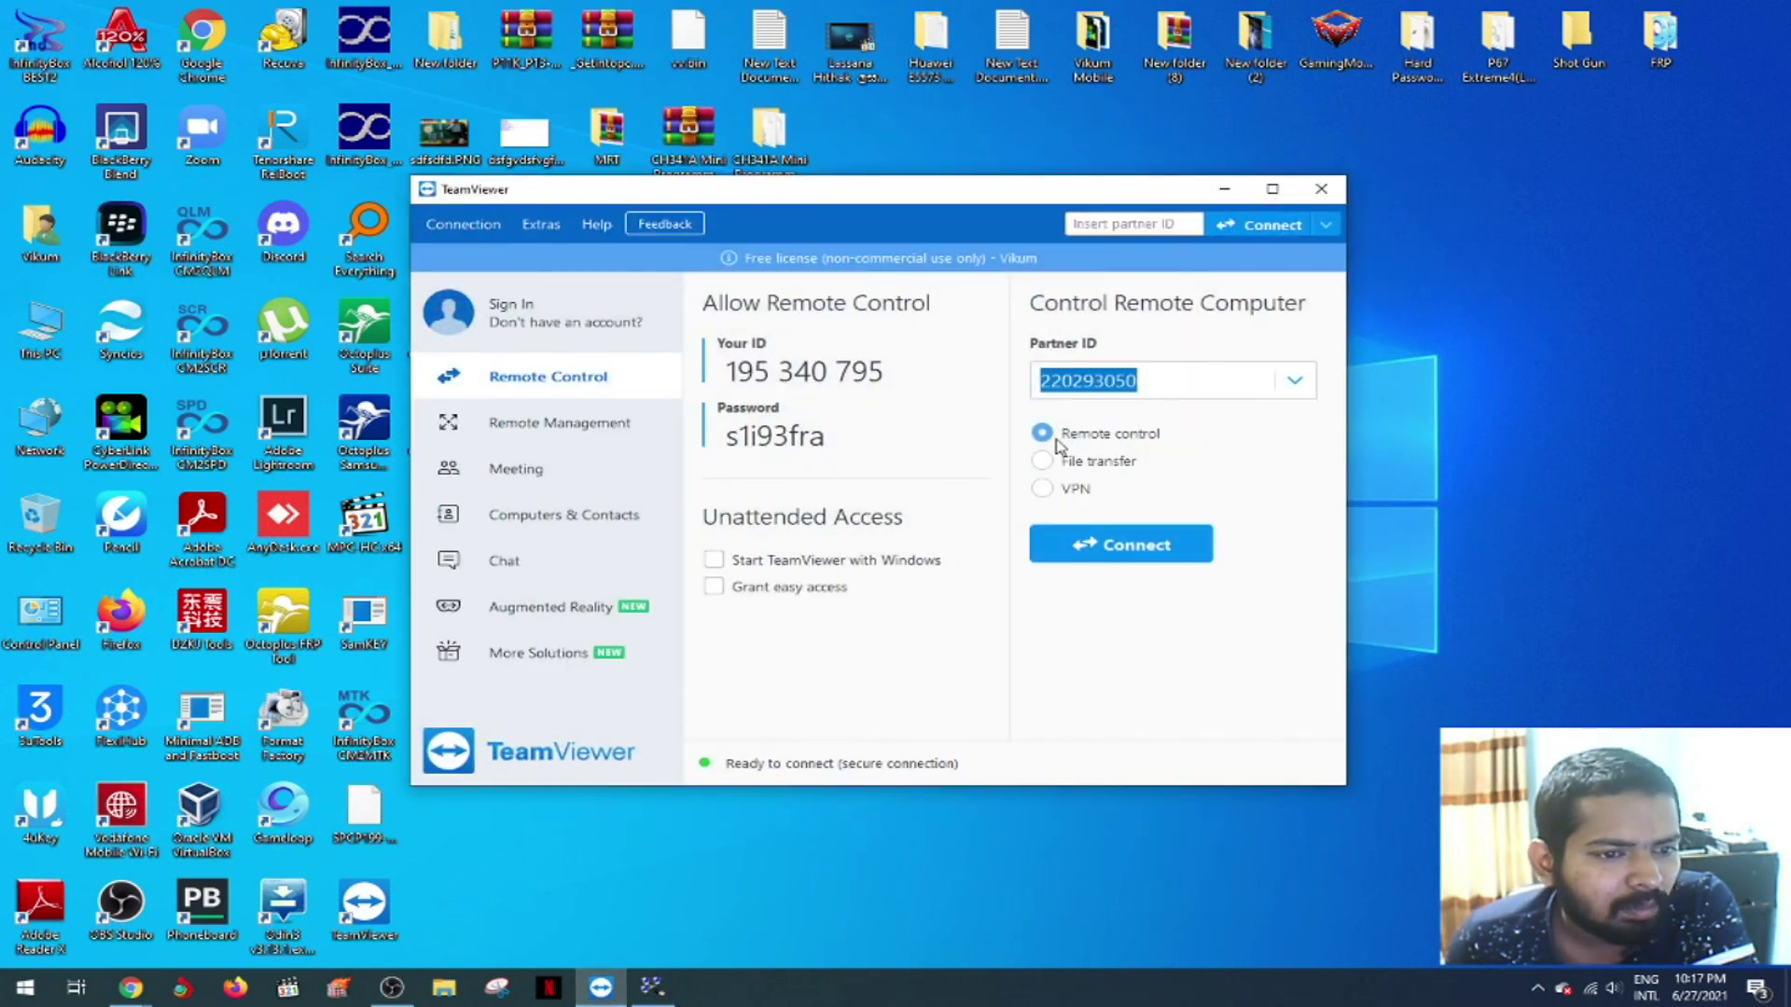
- Connect to the partner computer and log on with the partner's password
{"action": "left_click", "coordinate": [1146, 550]}
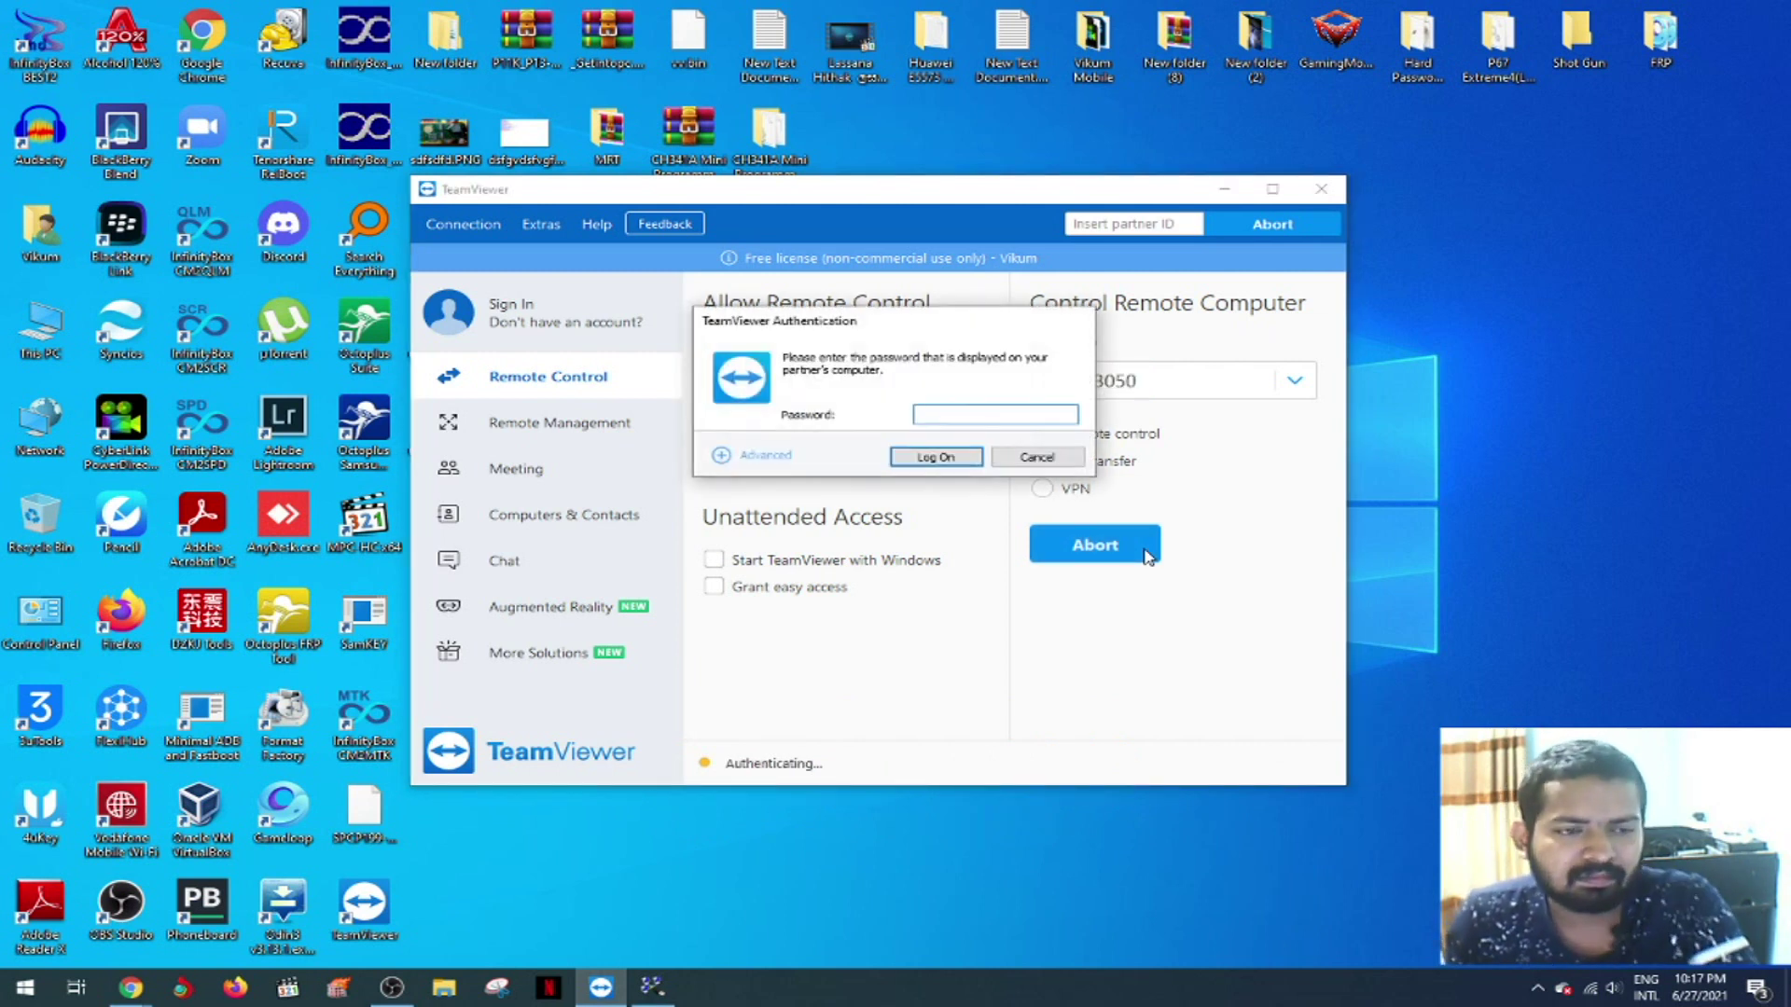
{"action": "type", "text": "••"}
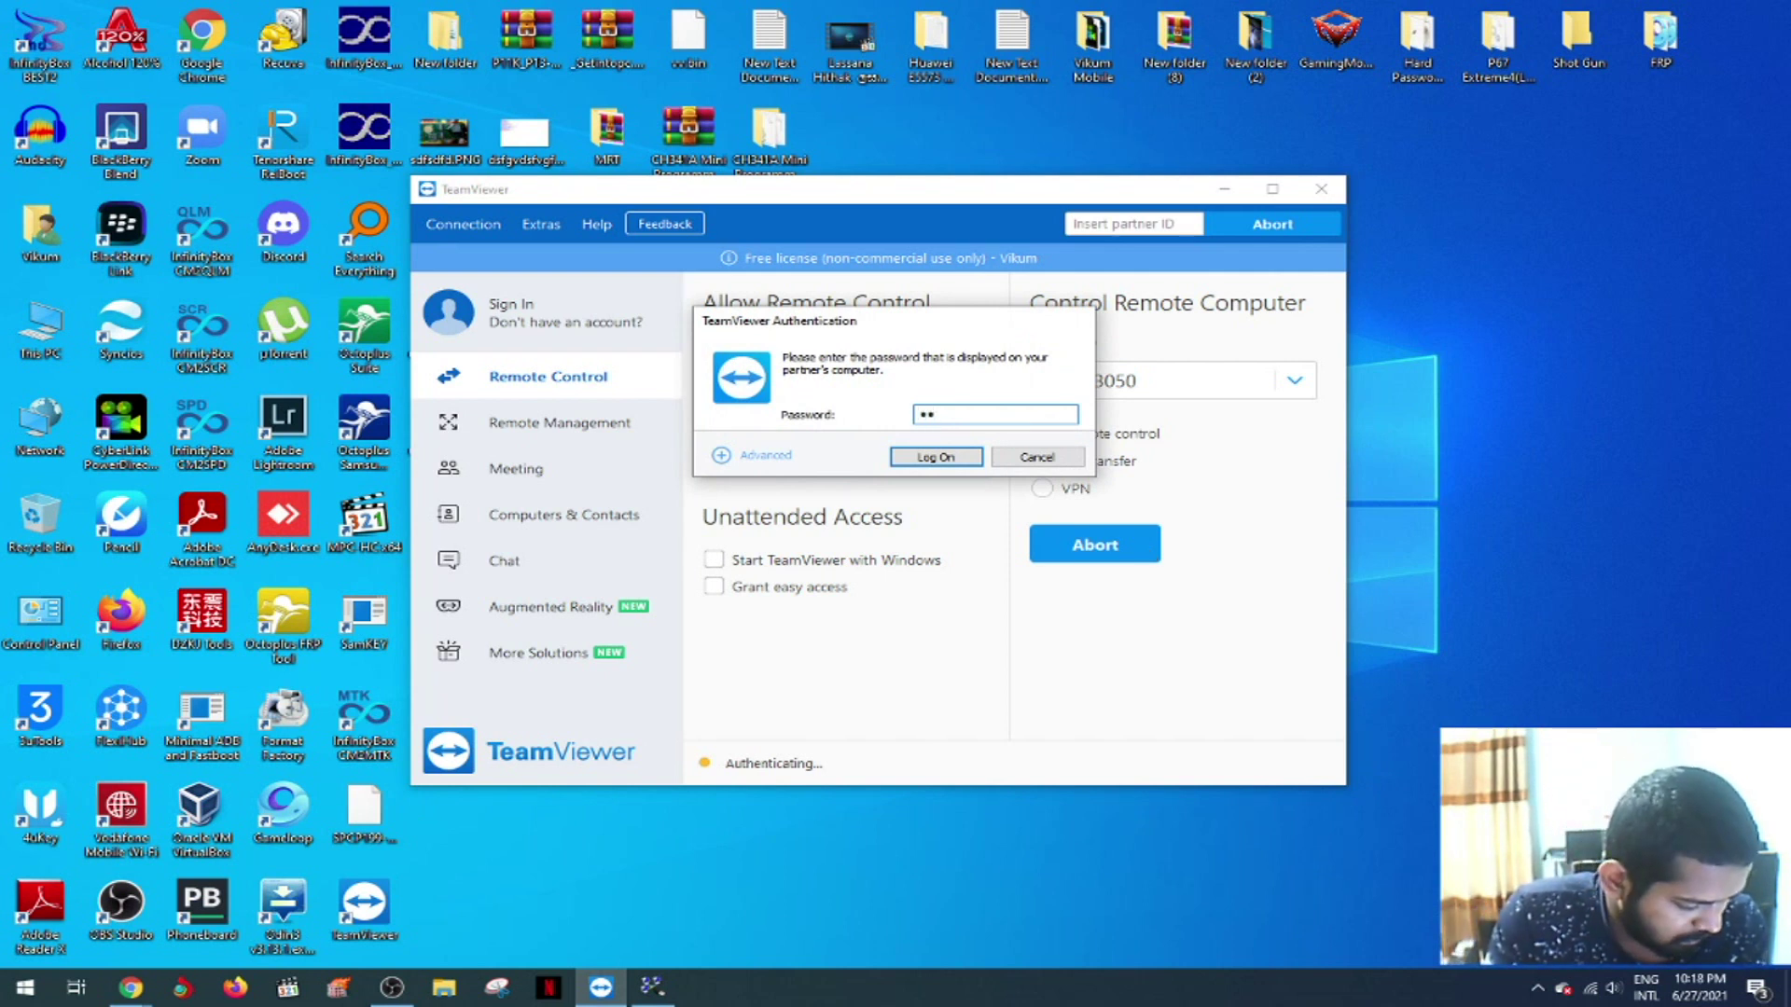
{"action": "type", "text": "•"}
{"action": "type", "text": "**fra"}
{"action": "key", "text": "Return"}
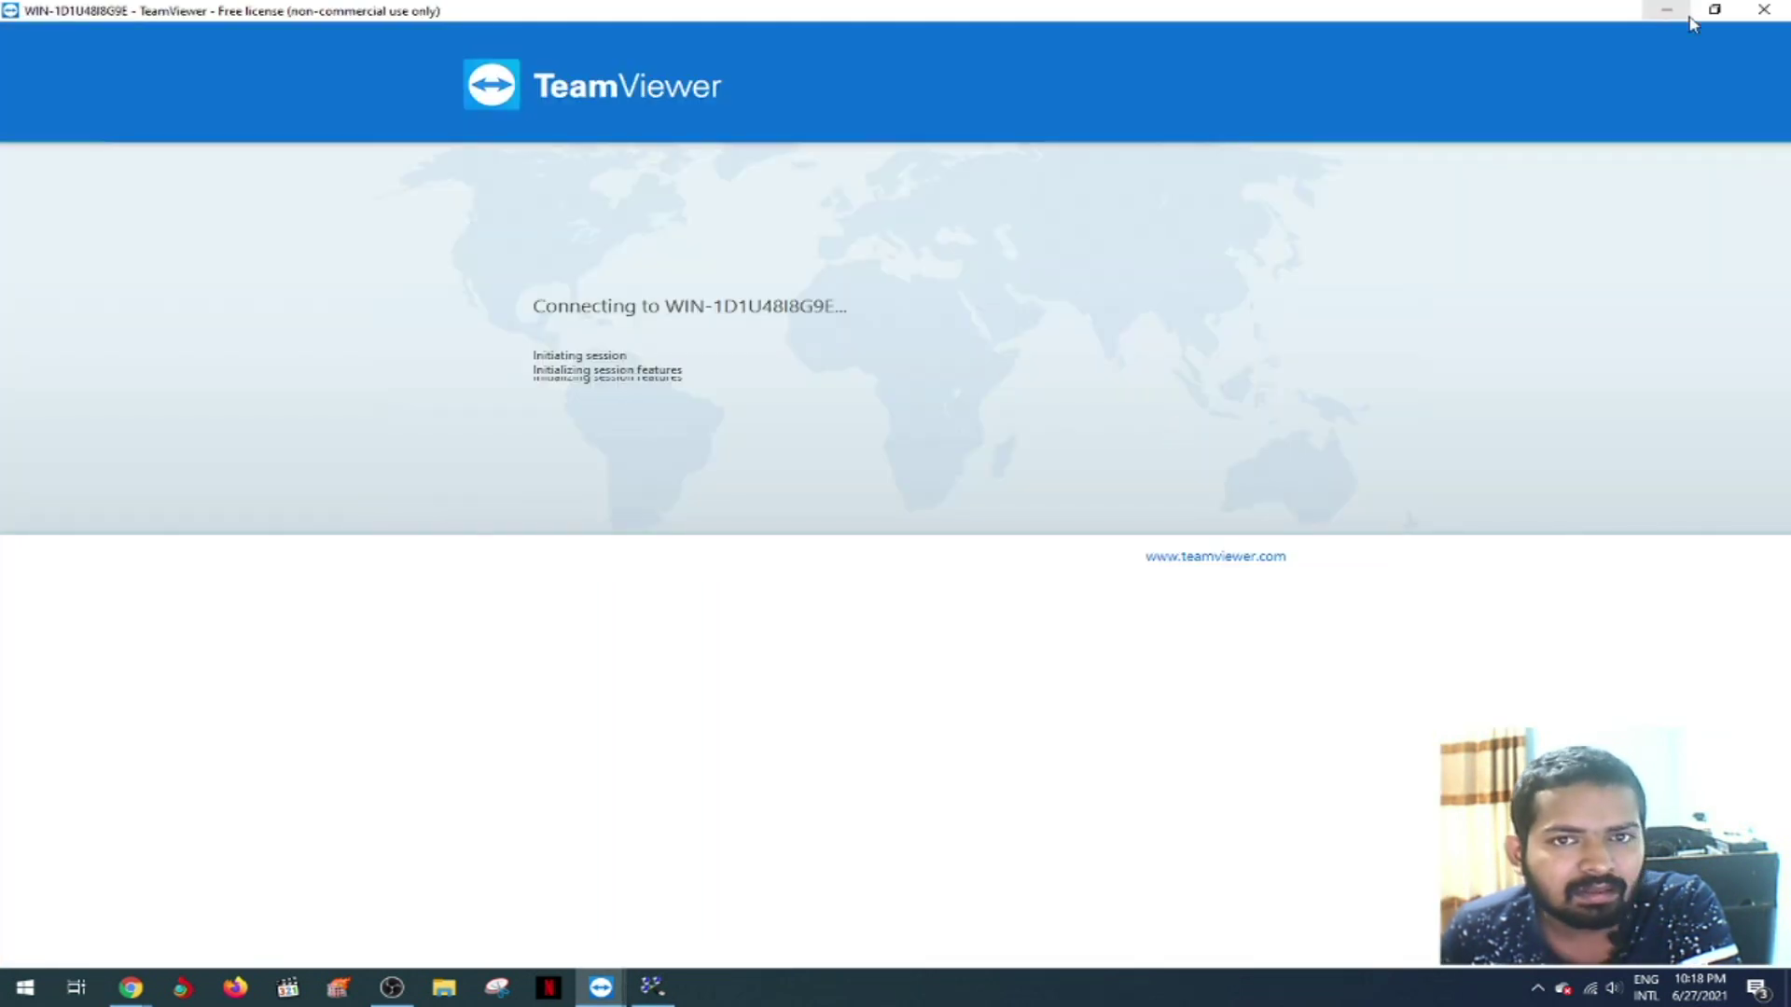
- Restore the remote session to a smaller window and hide its session panel and controls
{"action": "left_click", "coordinate": [1692, 17]}
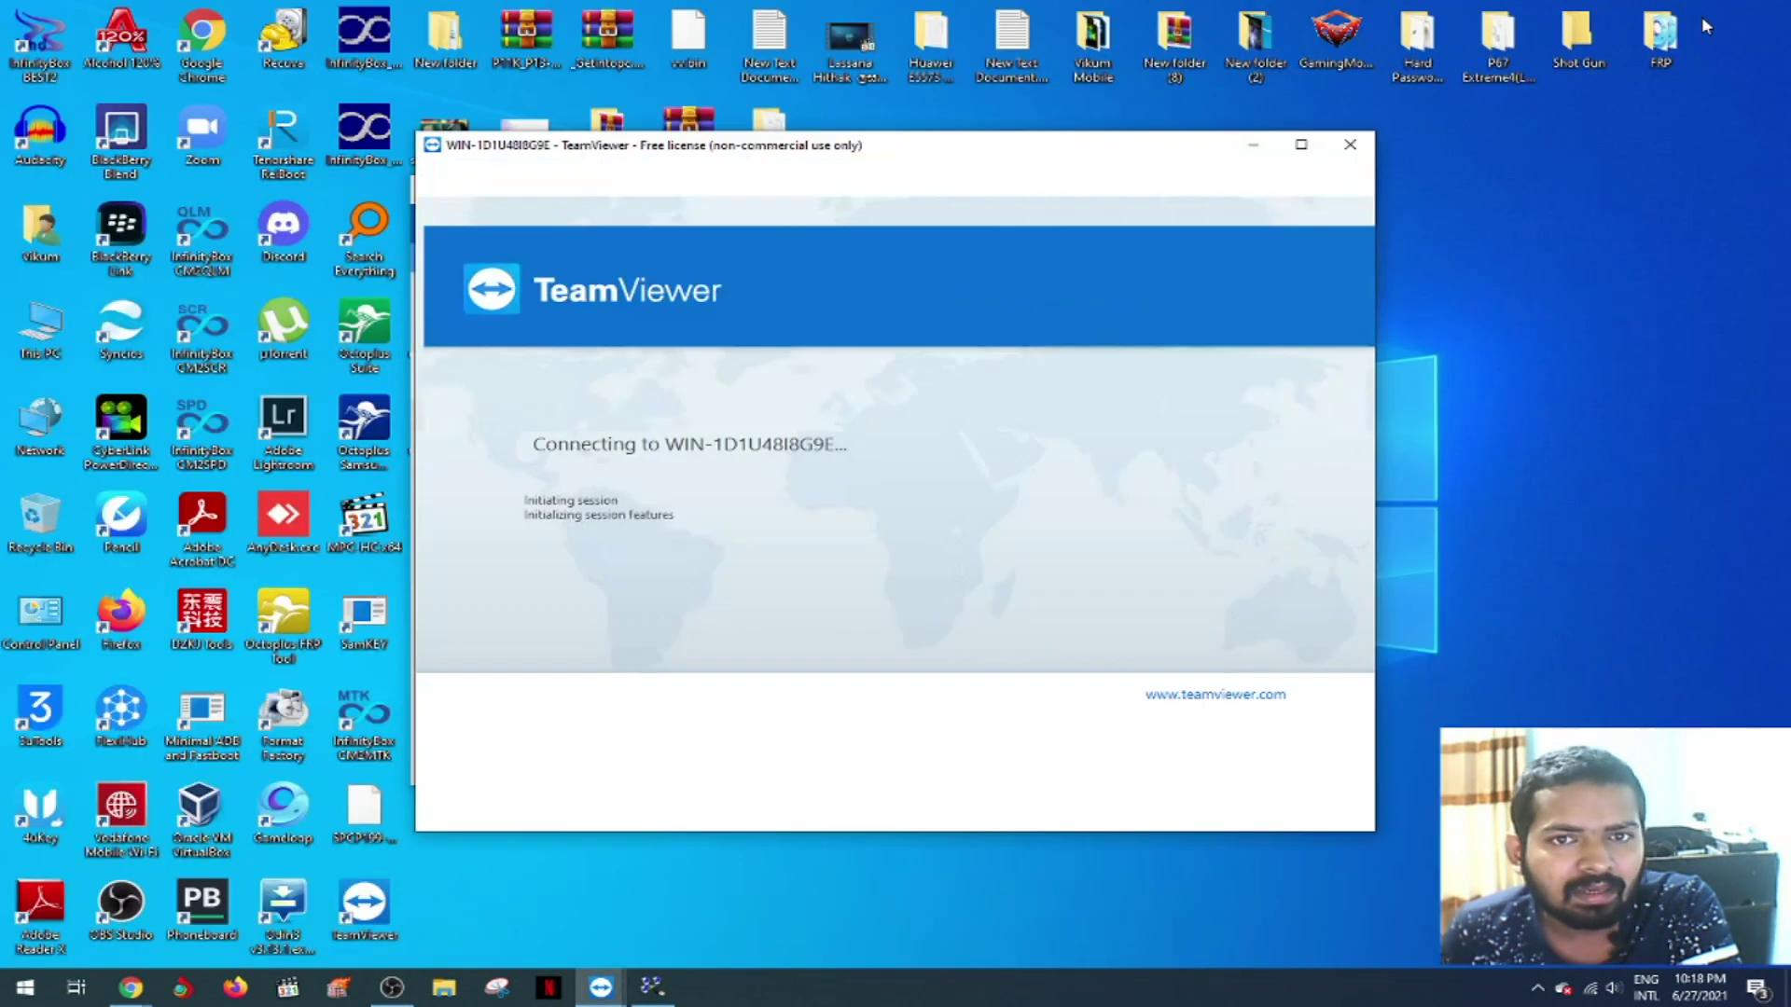
{"action": "left_click_drag", "start_coordinate": [1039, 159], "coordinate": [1138, 127]}
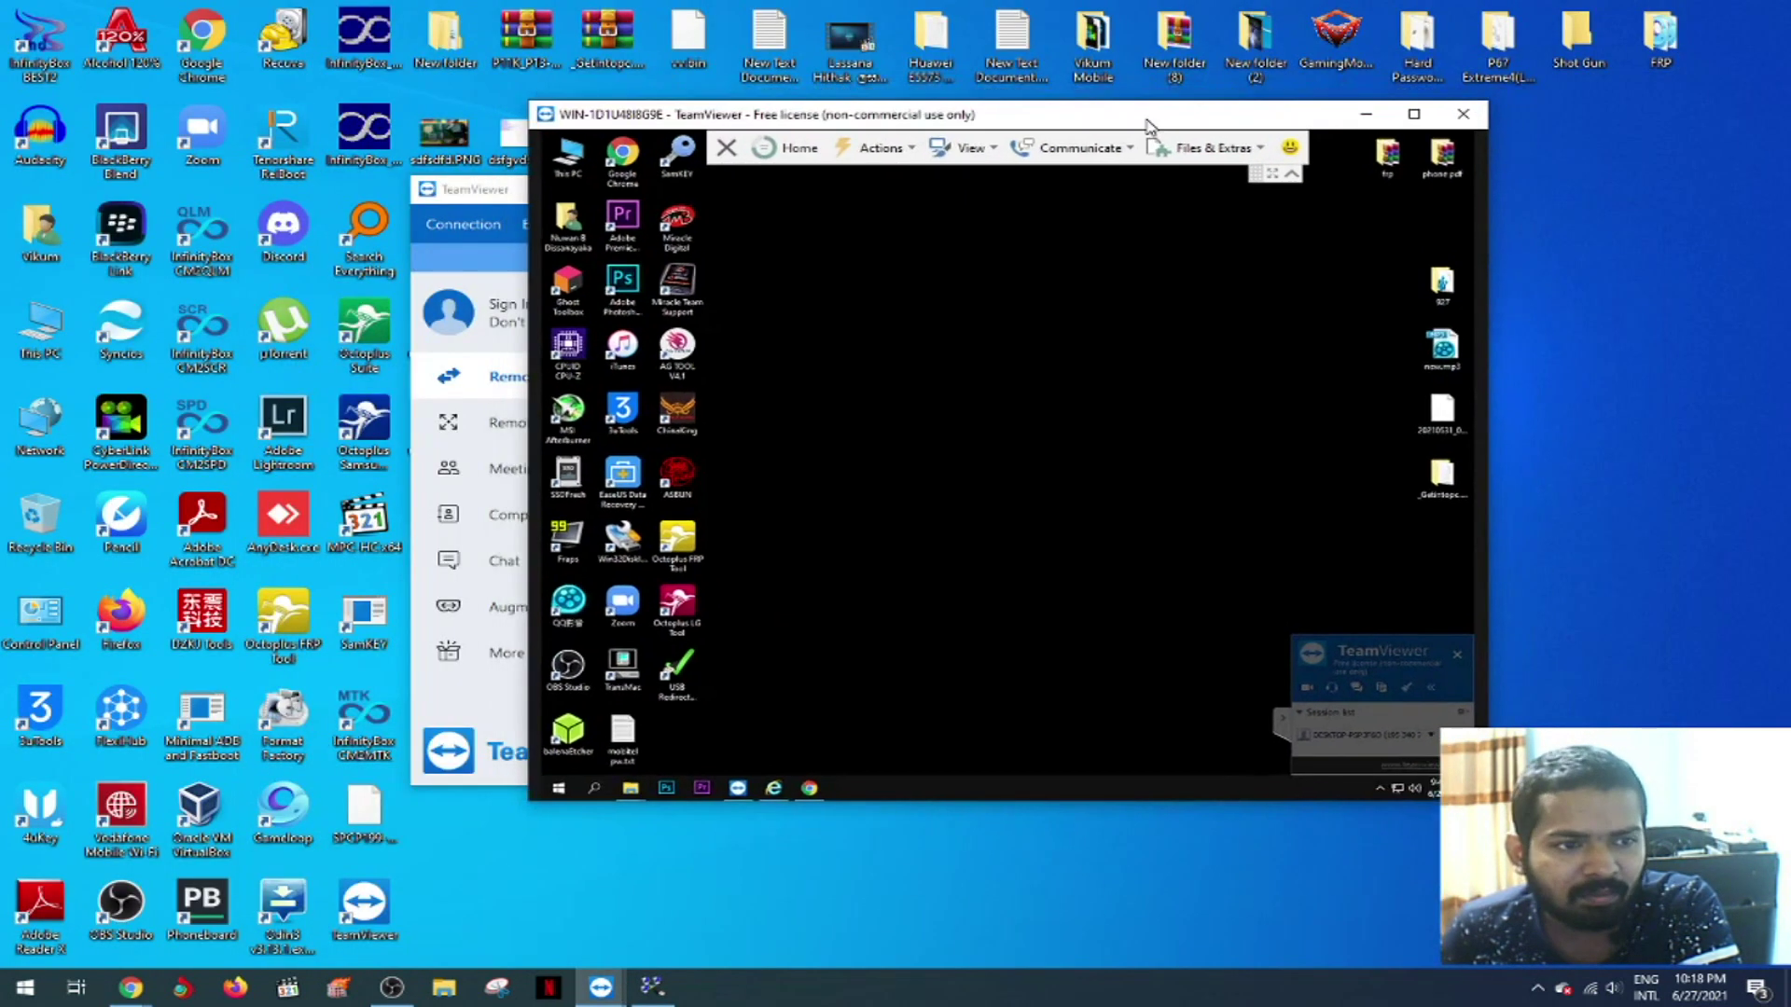
{"action": "left_click", "coordinate": [1283, 718]}
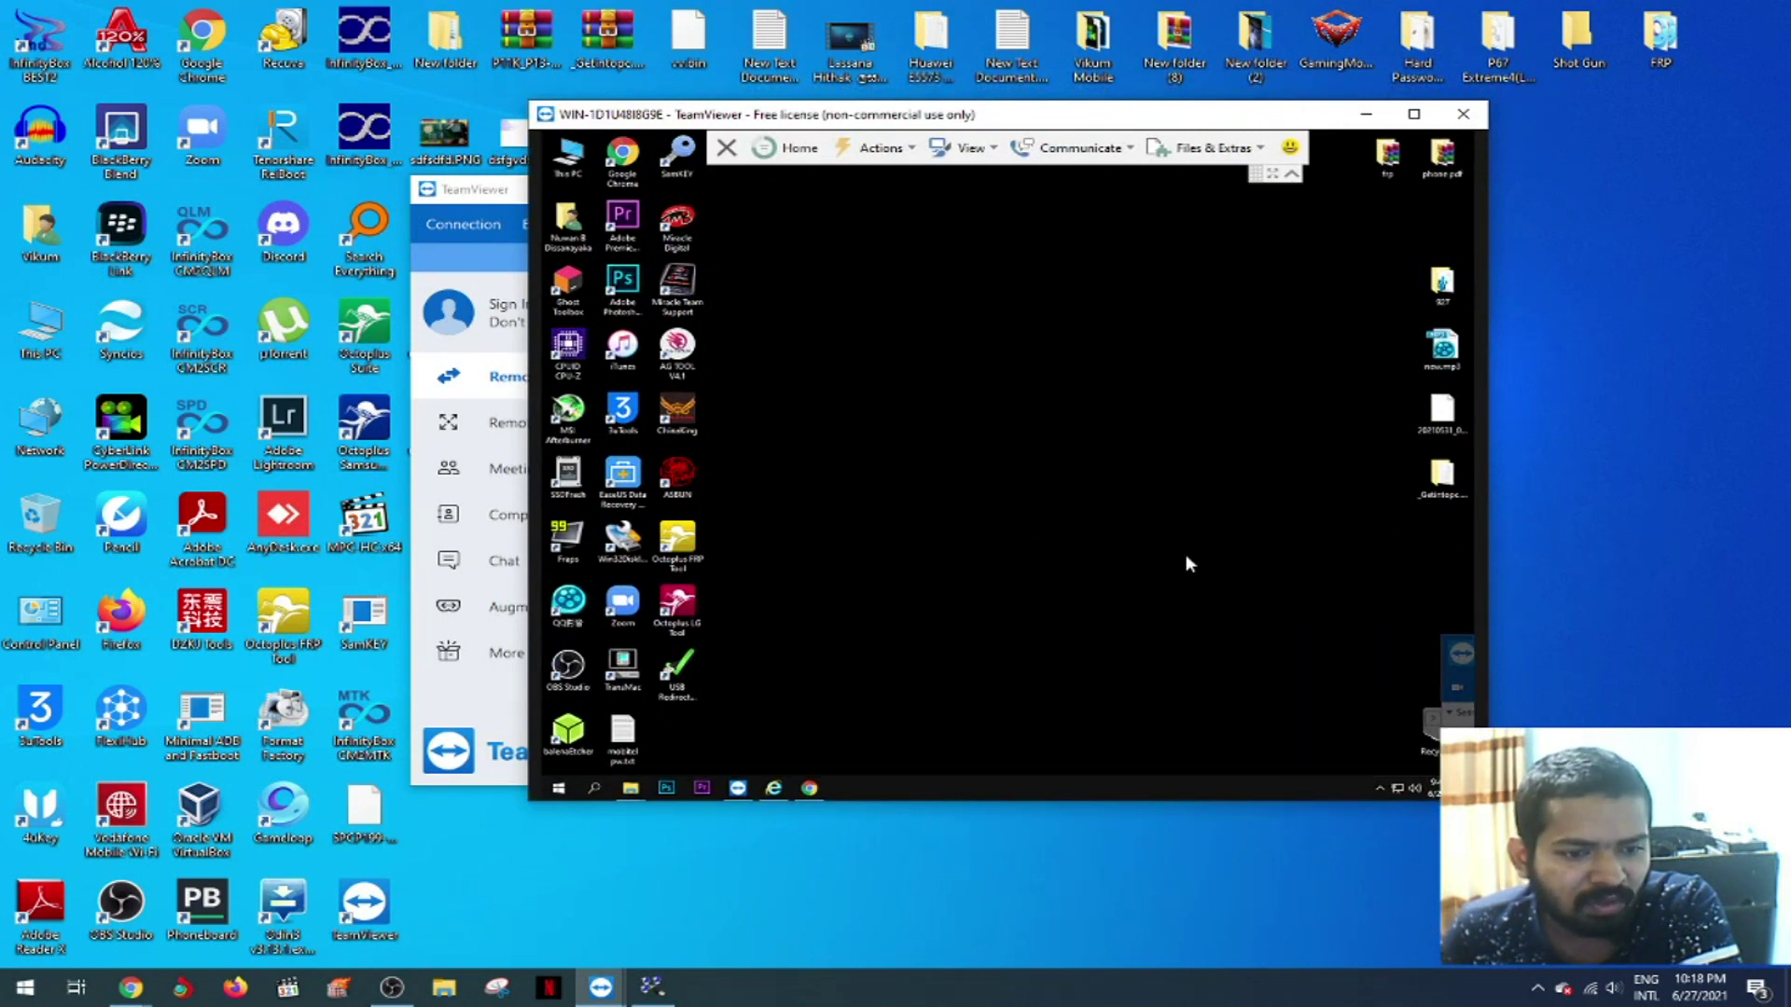
{"action": "left_click", "coordinate": [1292, 176]}
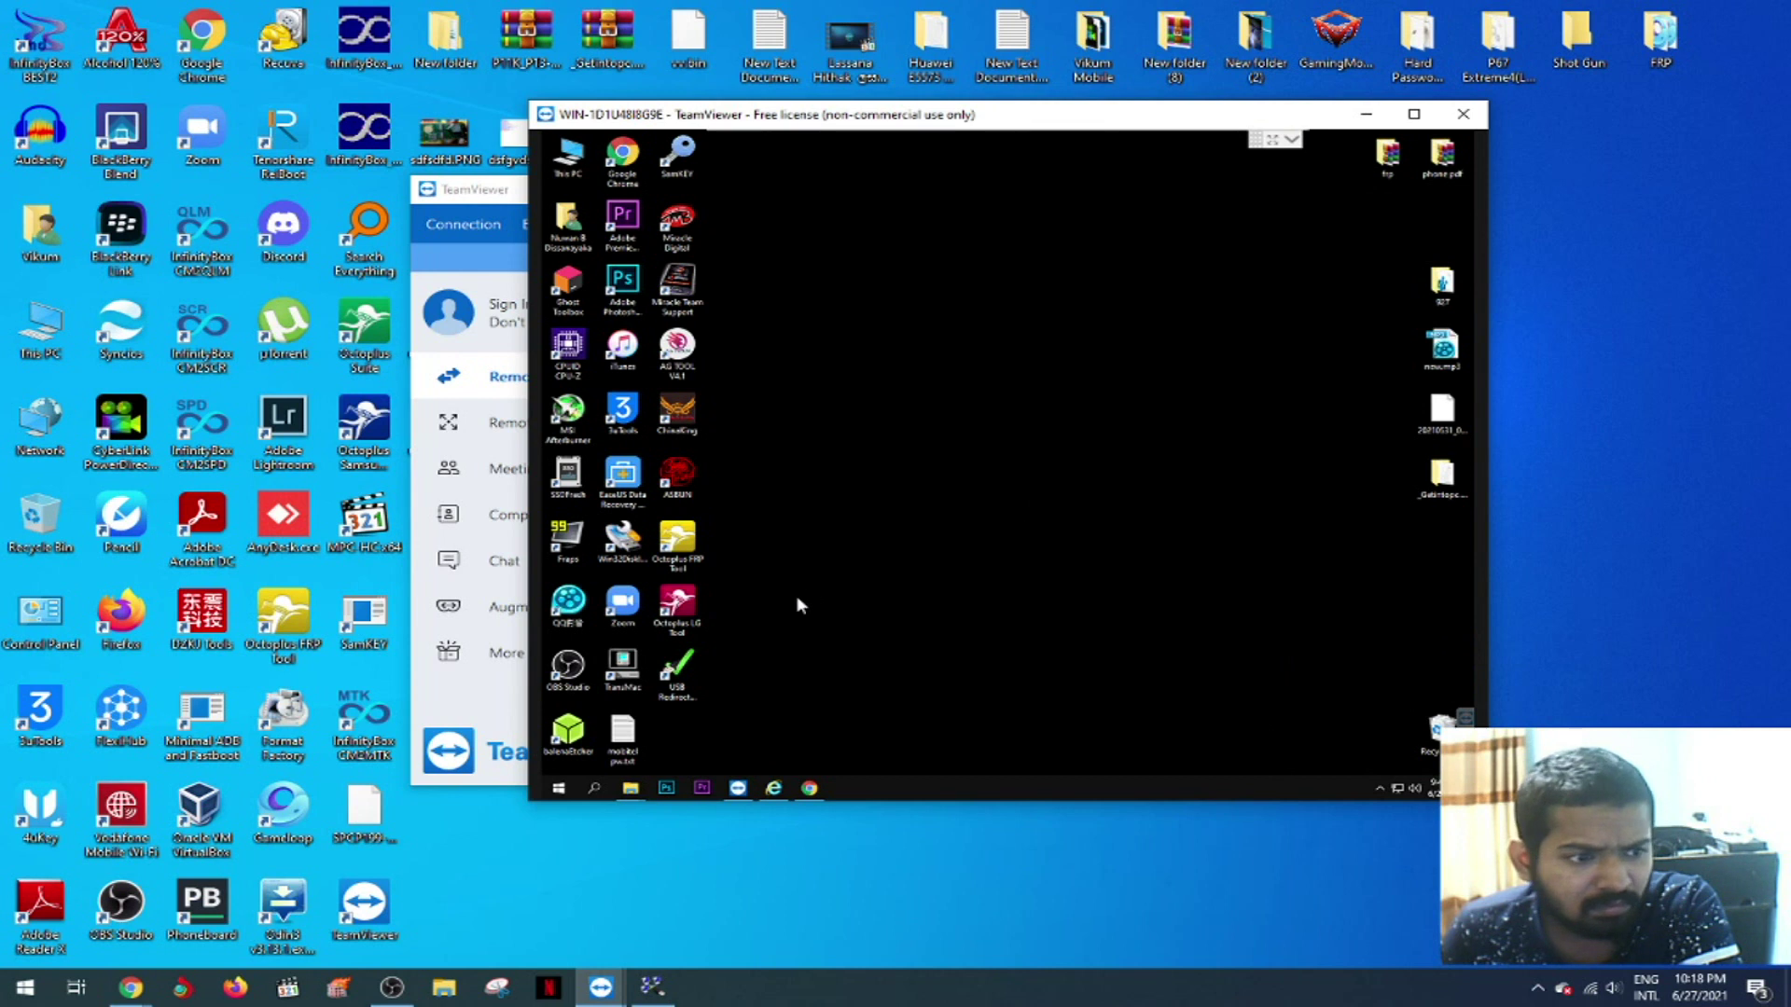
- Launch Octoplus LG Tool remotely, dismiss its activation prompts, and return to TeamViewer
{"action": "left_click", "coordinate": [690, 608]}
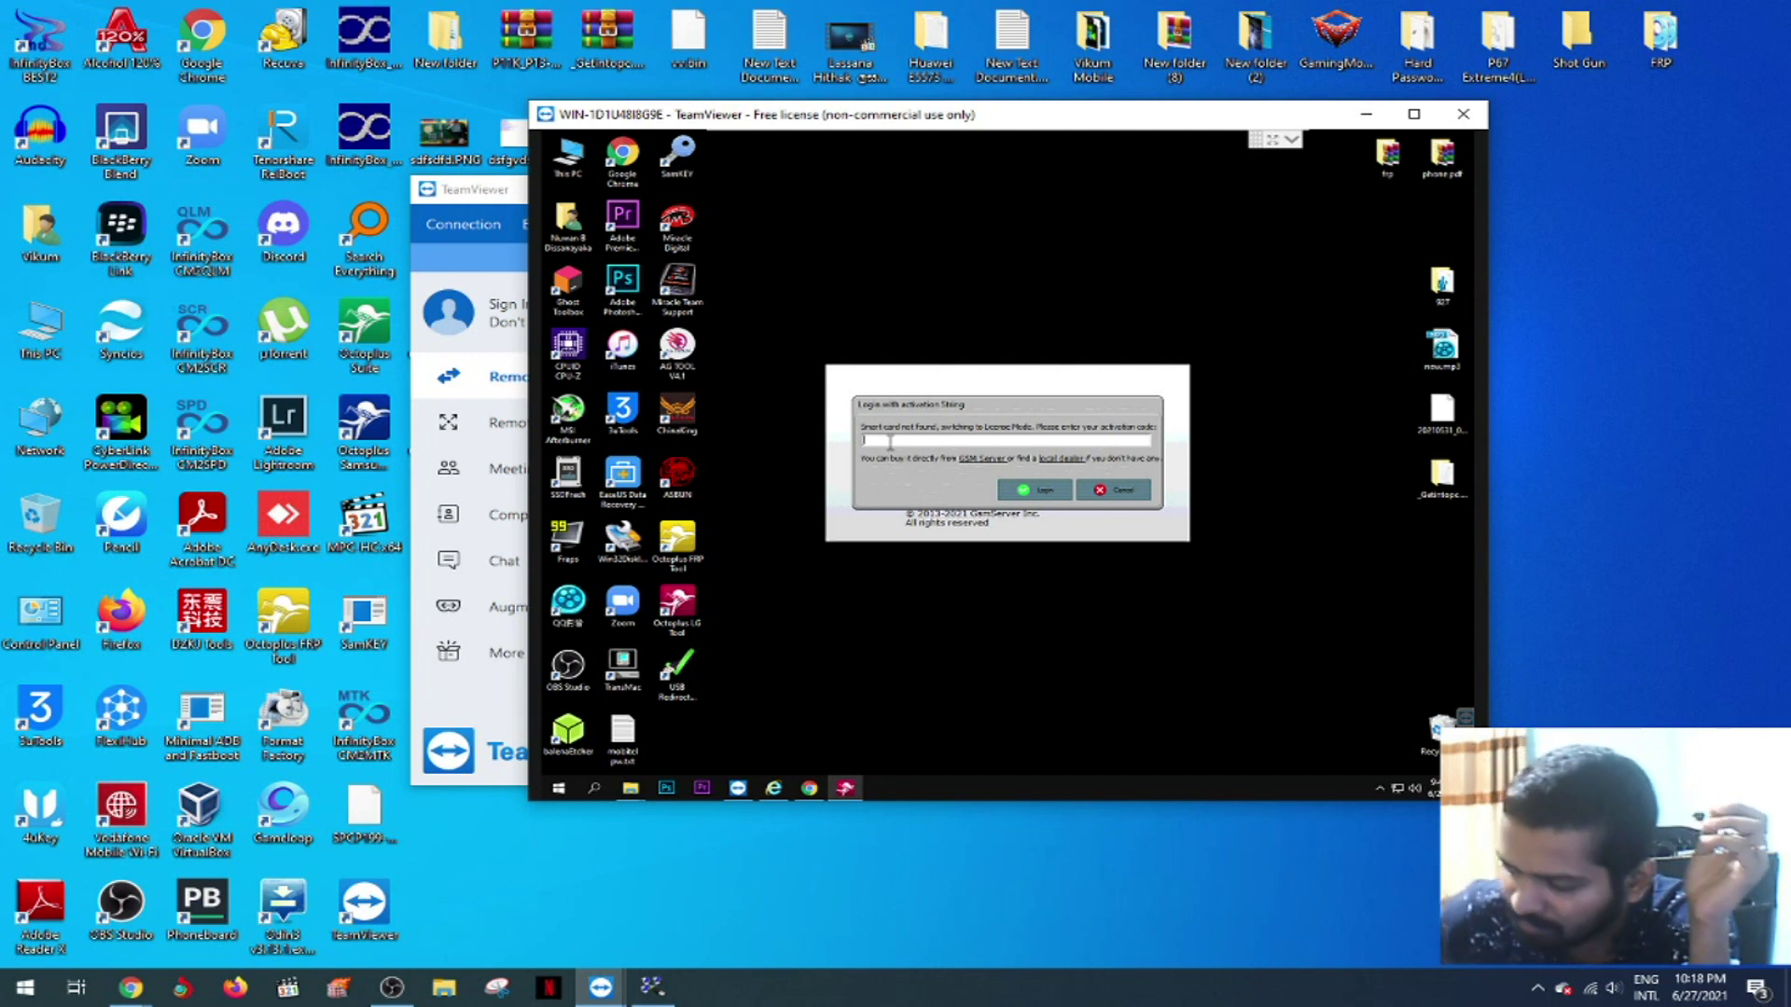
{"action": "left_click", "coordinate": [1115, 492]}
{"action": "double_click", "coordinate": [683, 600]}
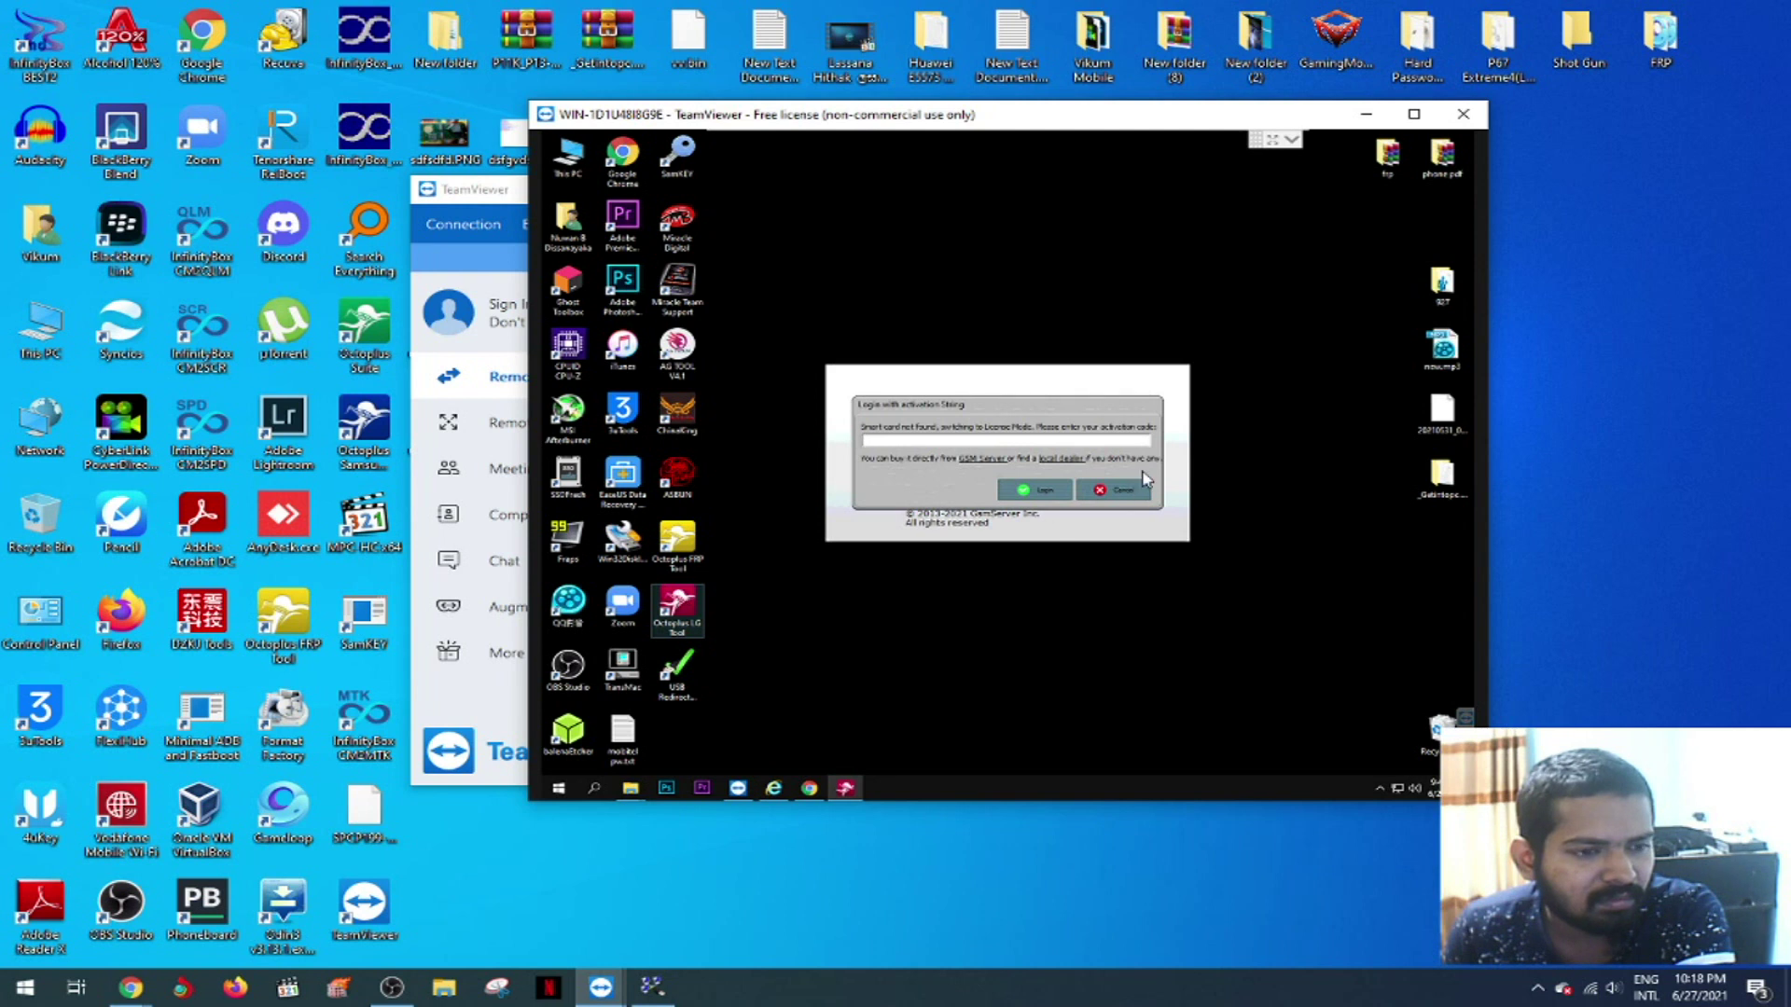
{"action": "left_click", "coordinate": [1136, 494]}
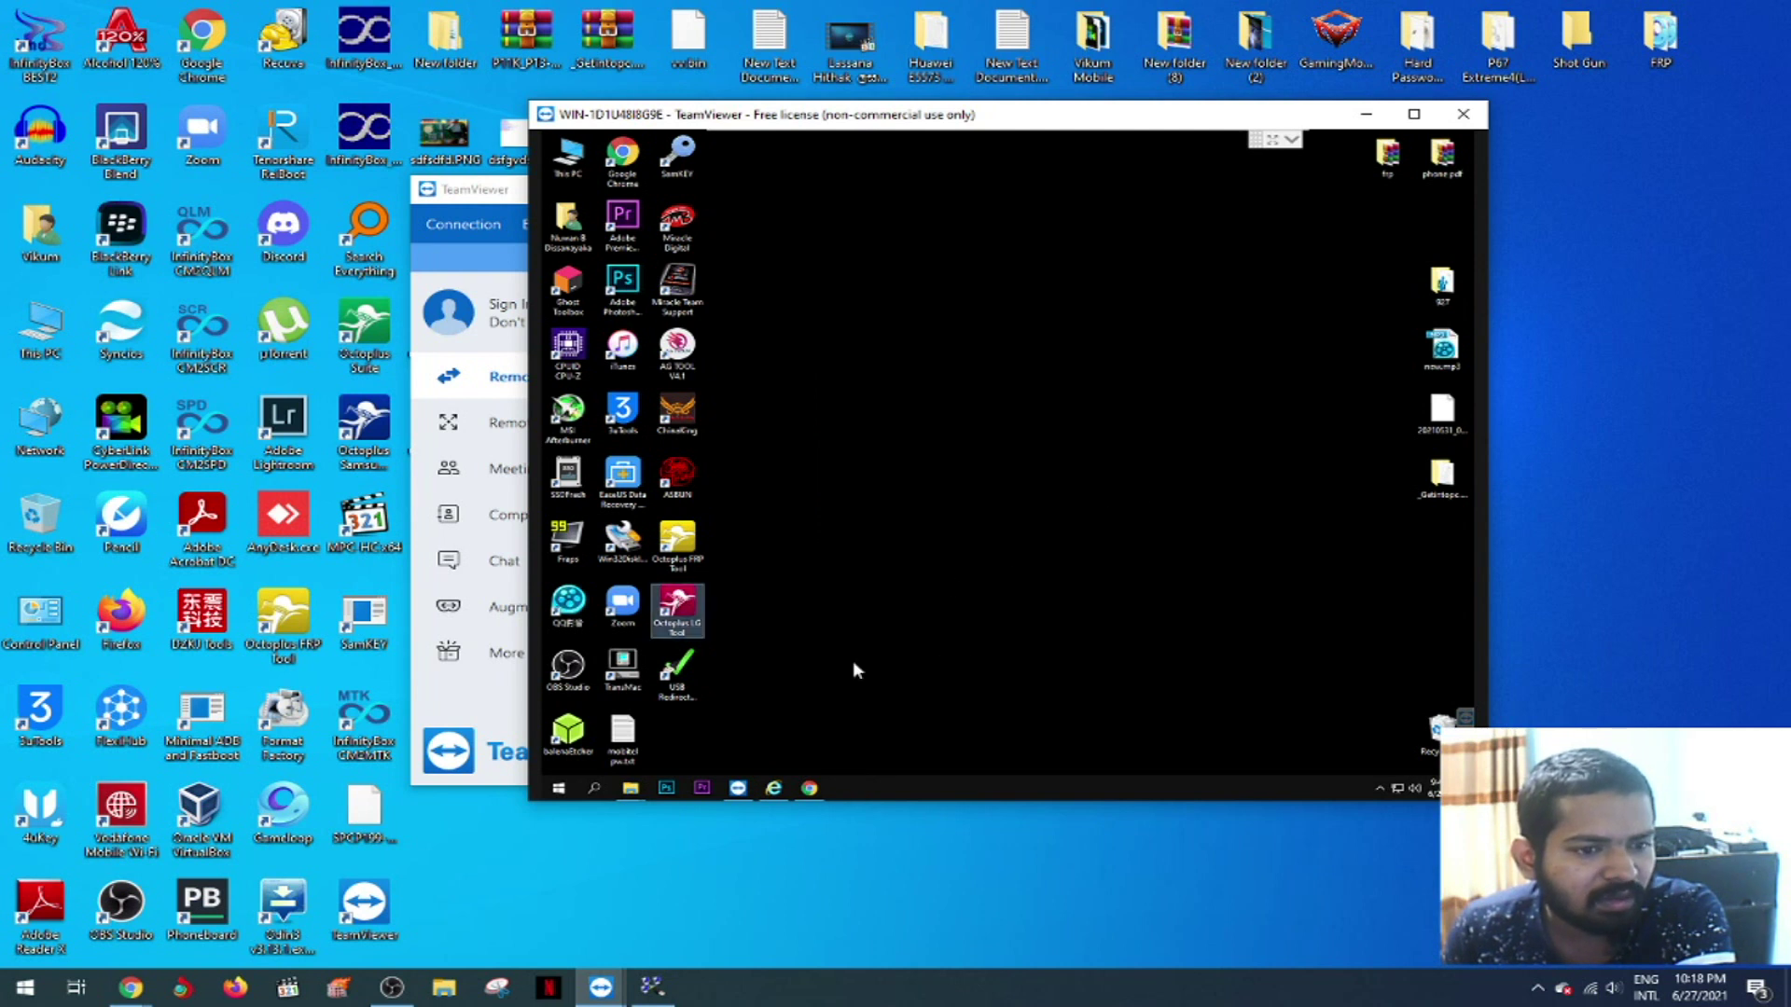
{"action": "left_click", "coordinate": [485, 198]}
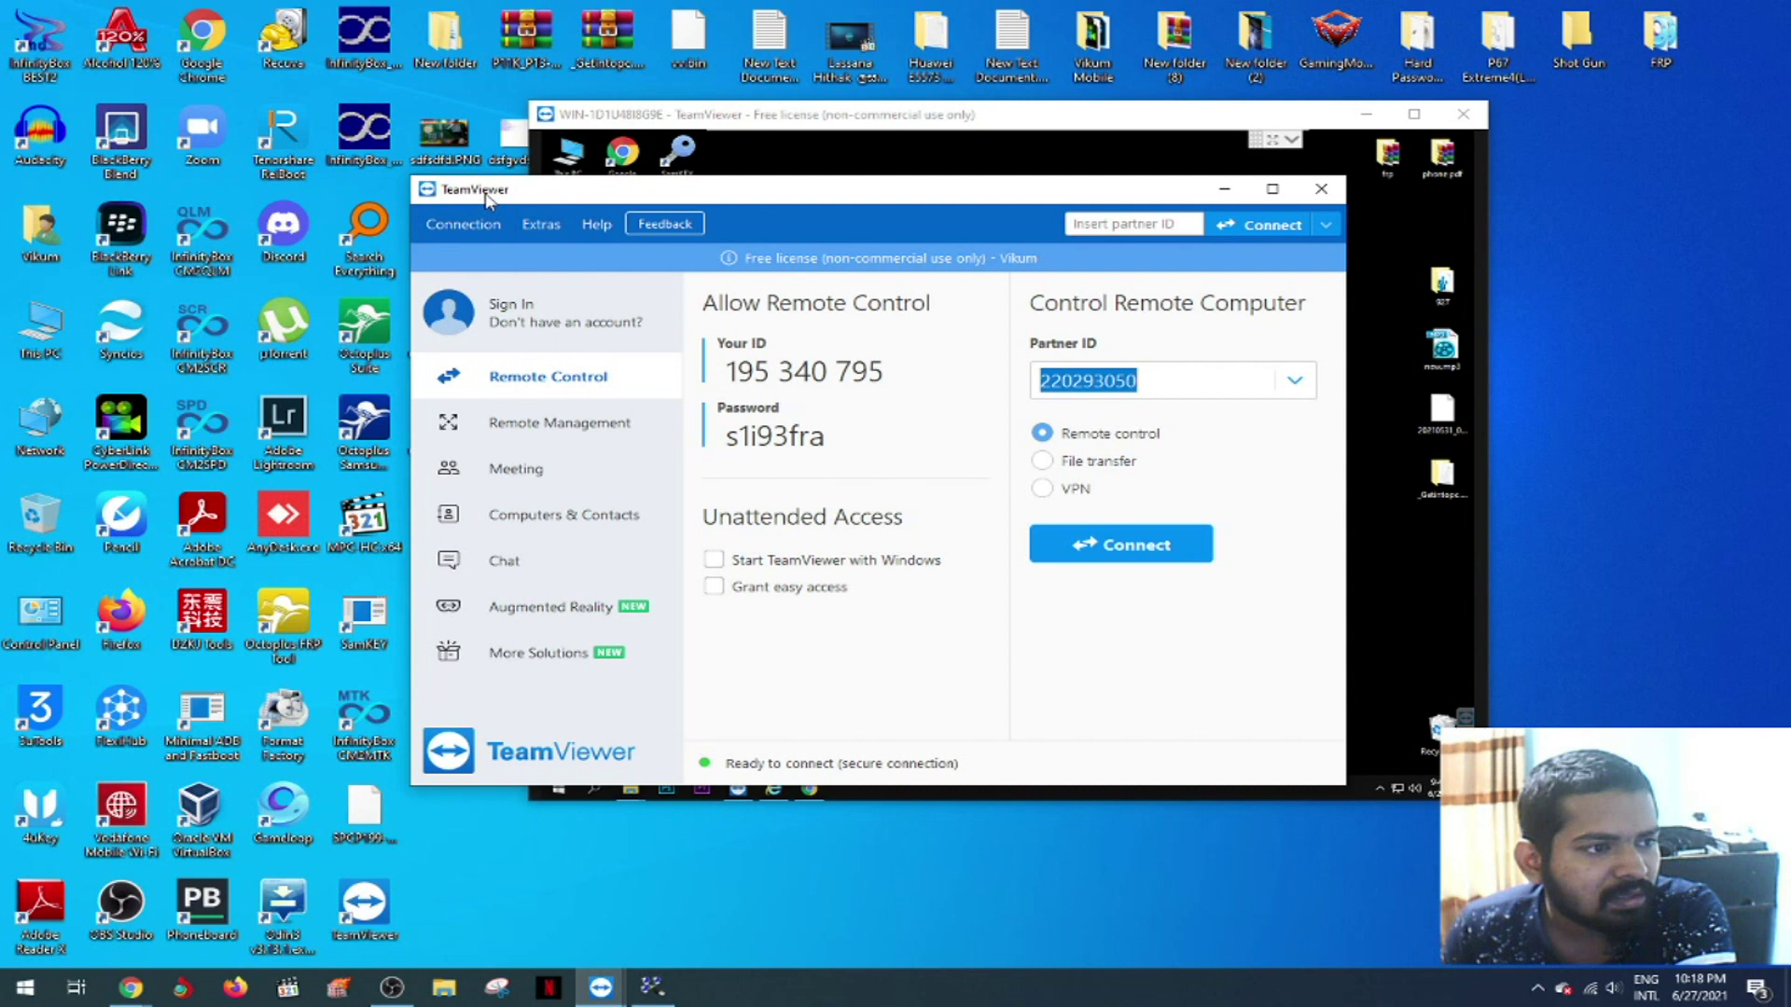
- Open an additional VPN connection to the partner computer using its password
{"action": "left_click", "coordinate": [1043, 489]}
{"action": "left_click", "coordinate": [1082, 543]}
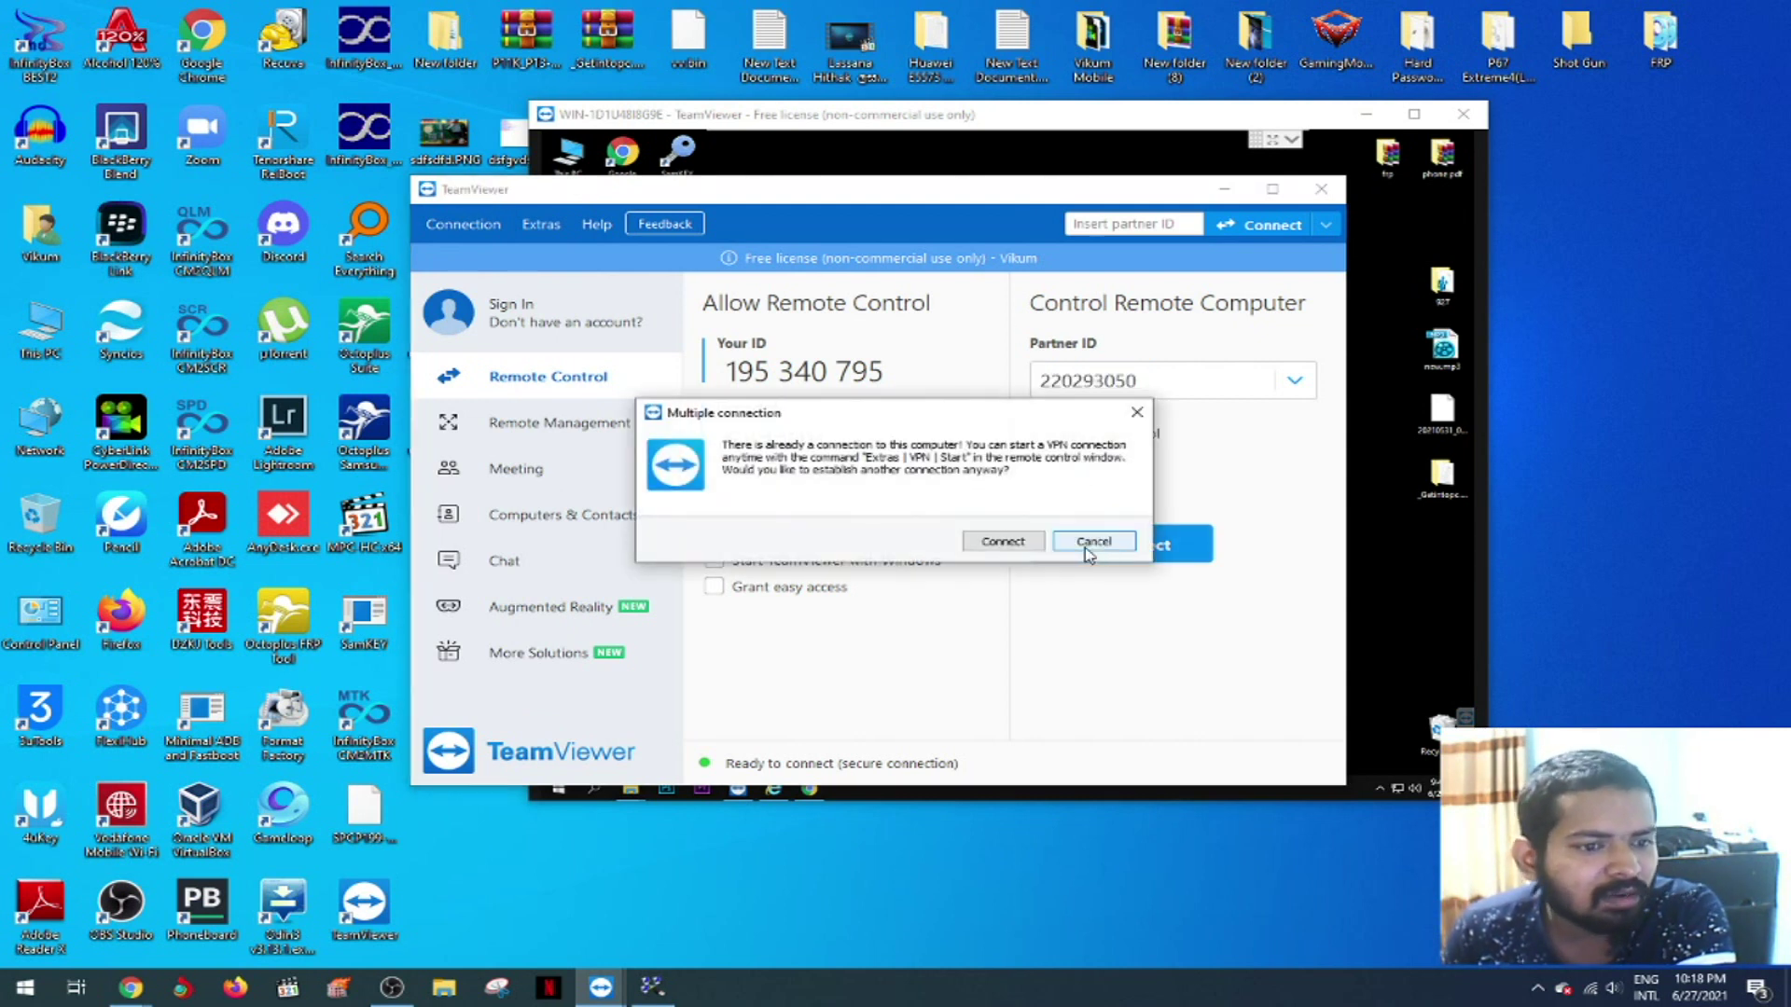
{"action": "left_click", "coordinate": [1022, 551]}
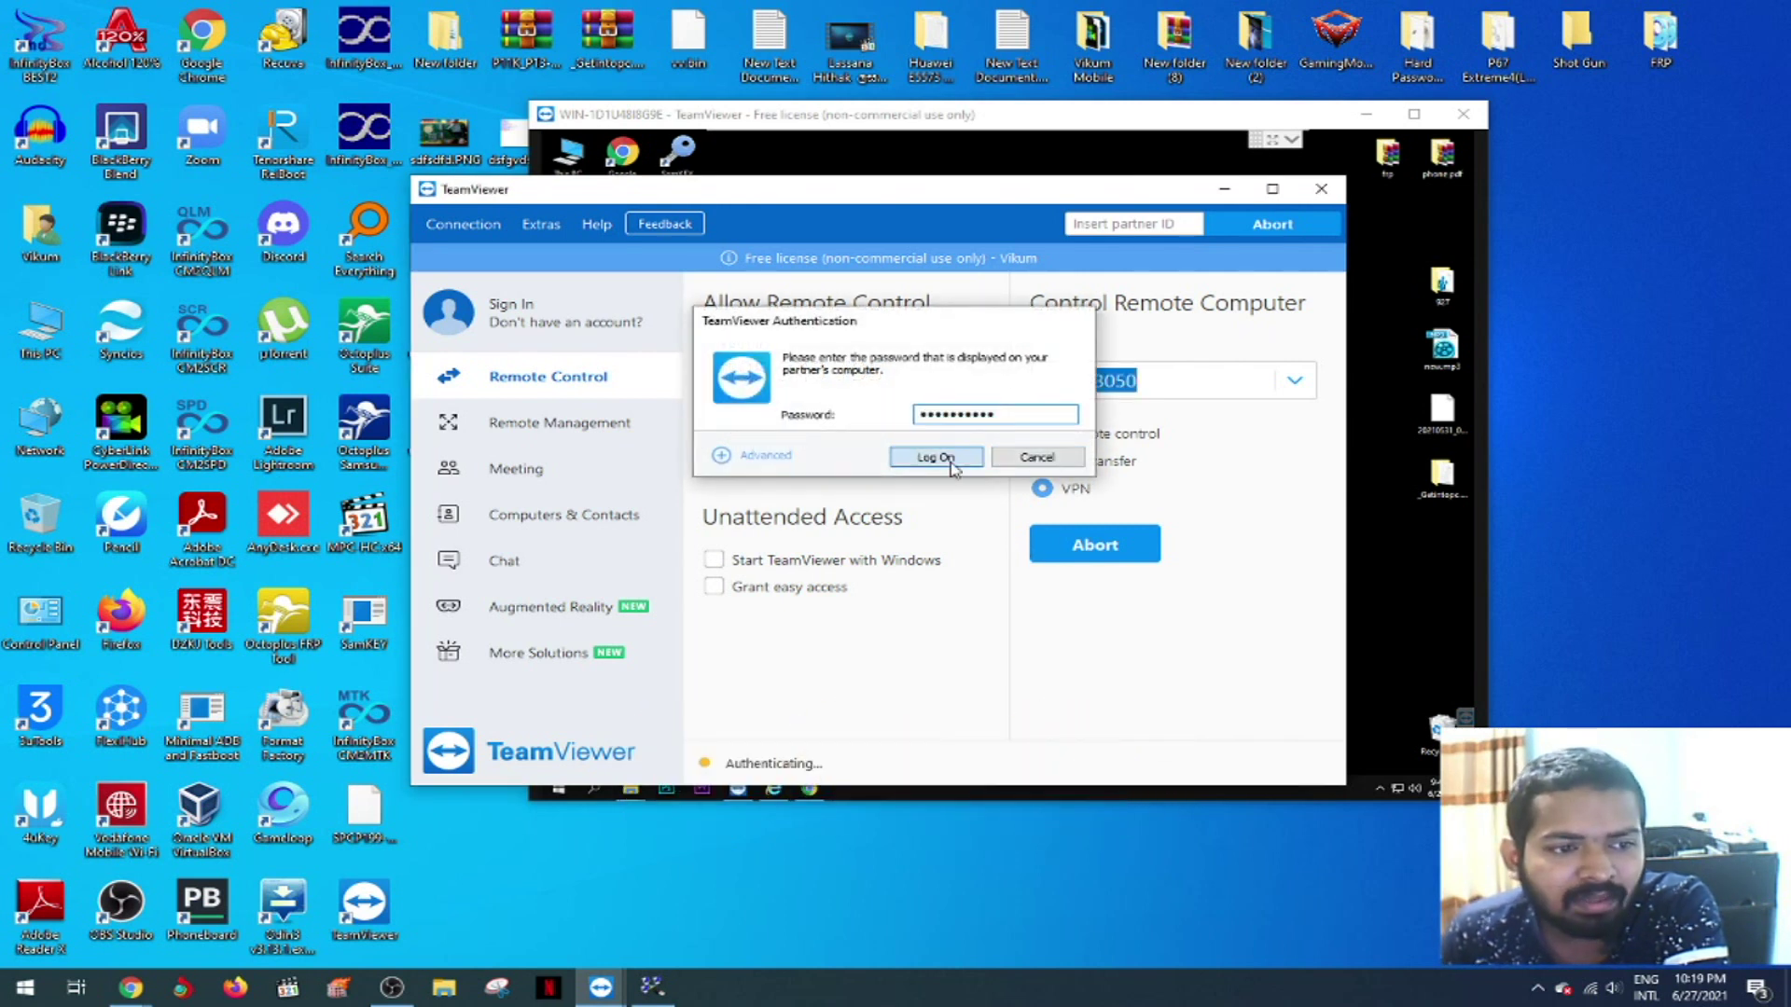
{"action": "left_click", "coordinate": [933, 456]}
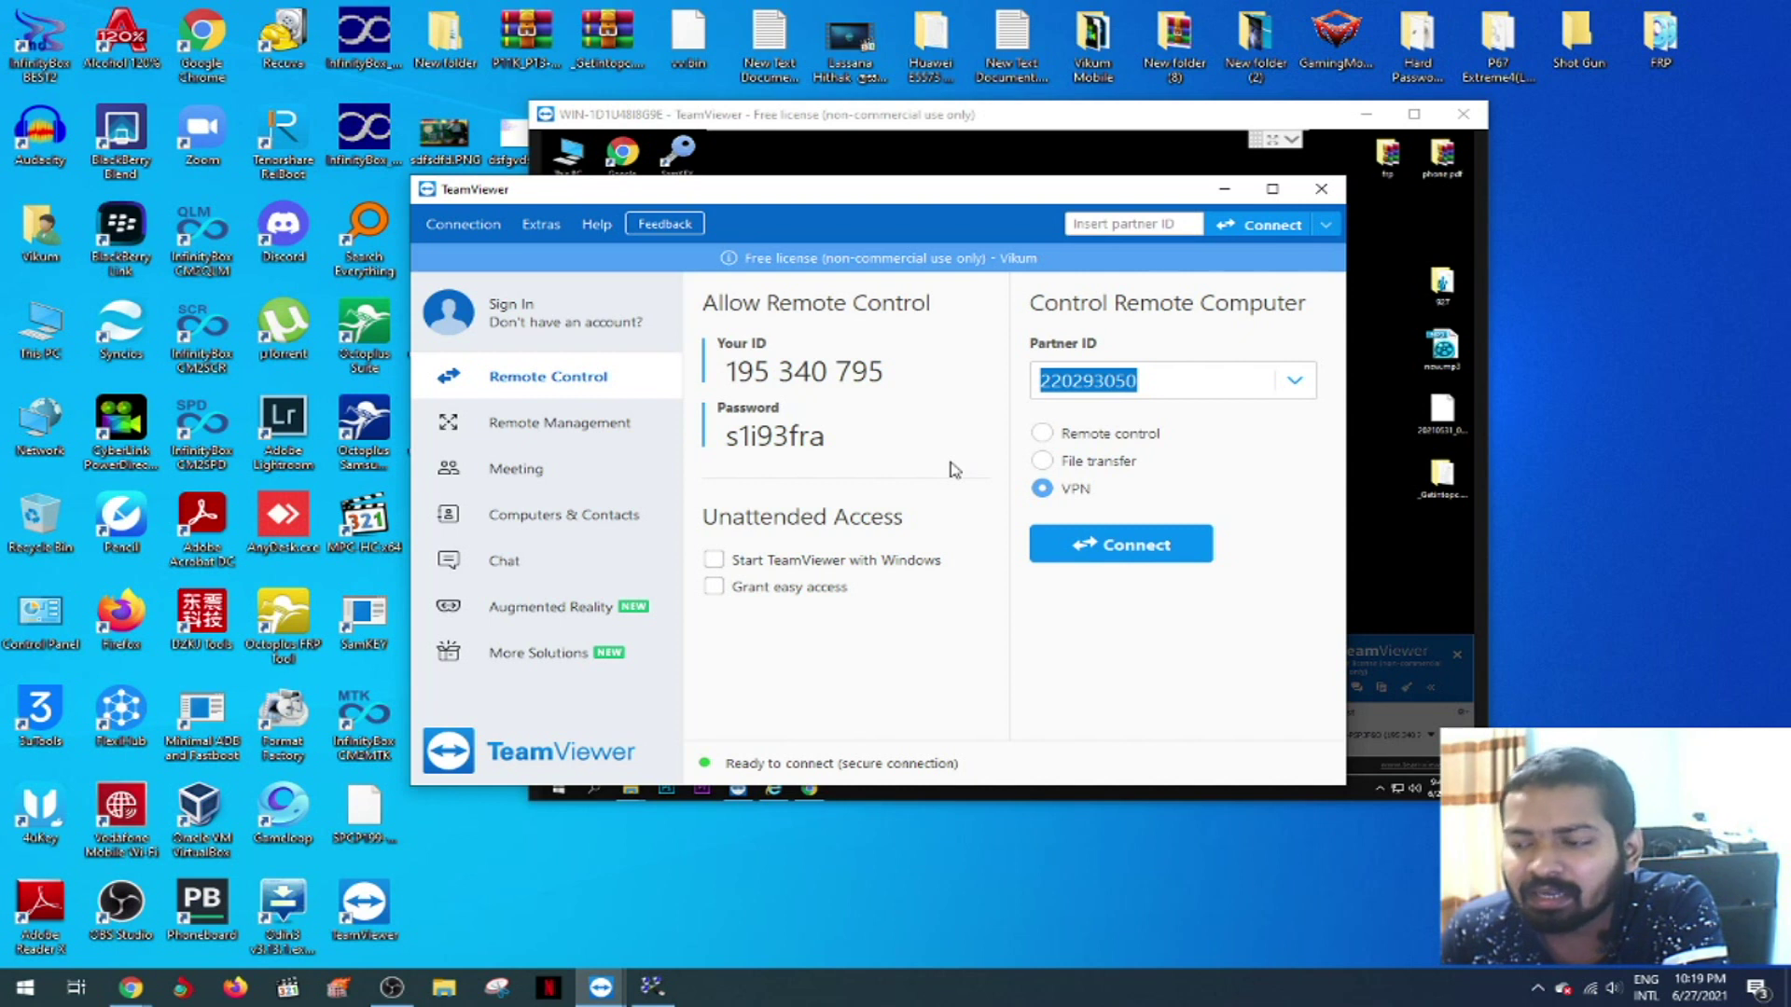
- Copy this PC's VPN IP address and bring the remote session forward
{"action": "left_click_drag", "start_coordinate": [1026, 473], "coordinate": [1118, 481]}
{"action": "left_click", "coordinate": [1064, 473]}
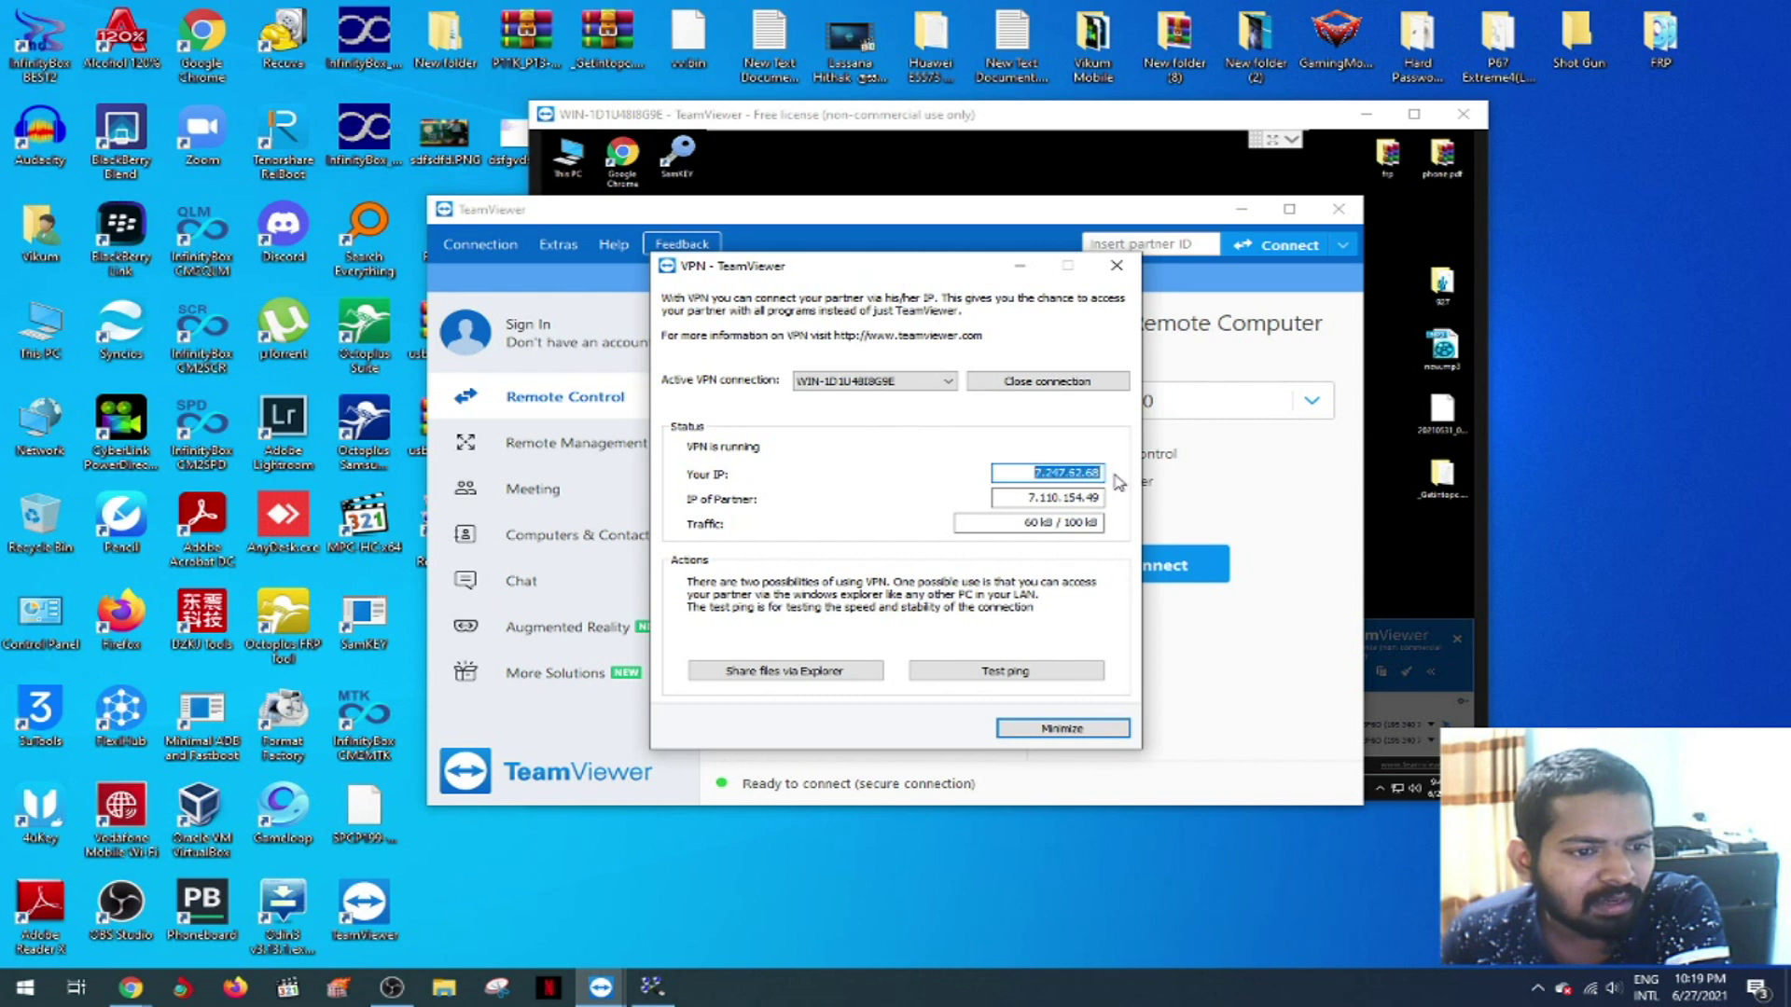
{"action": "right_click", "coordinate": [1067, 471]}
{"action": "left_click", "coordinate": [1110, 532]}
{"action": "left_click", "coordinate": [1395, 542]}
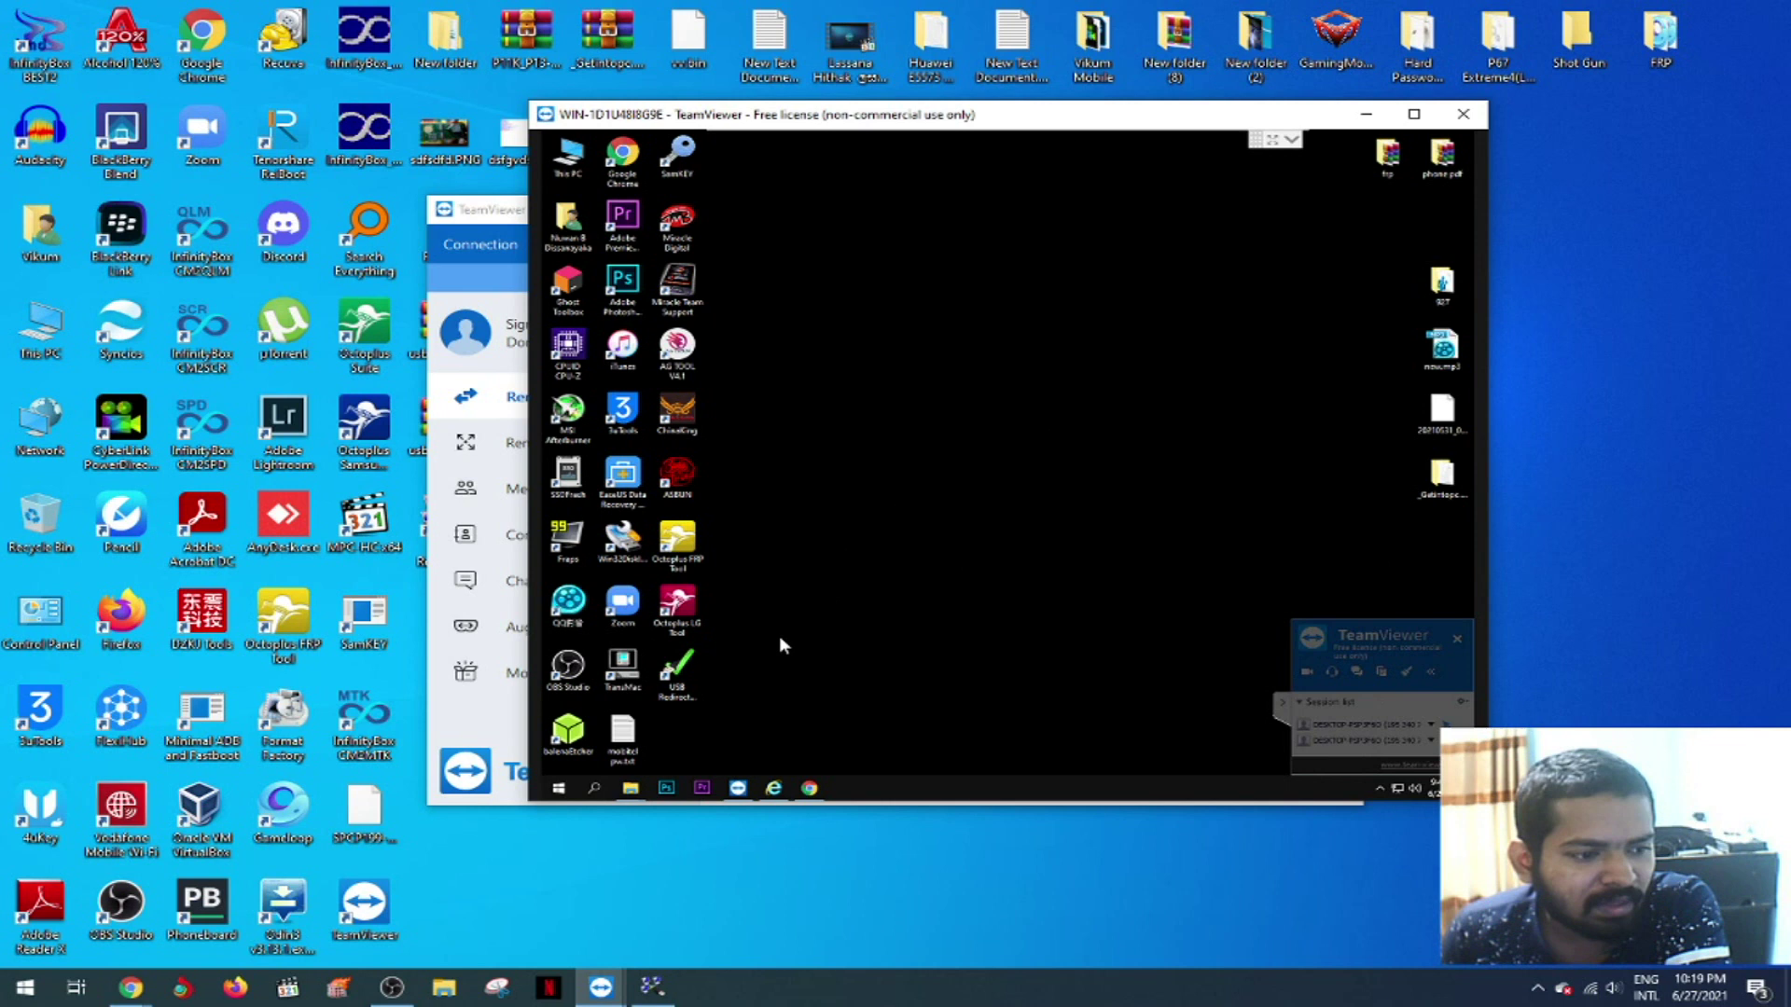
- Launch USB Redirector Client remotely and add server 7.247.62.68 with auto-connect enabled
{"action": "left_click", "coordinate": [690, 679]}
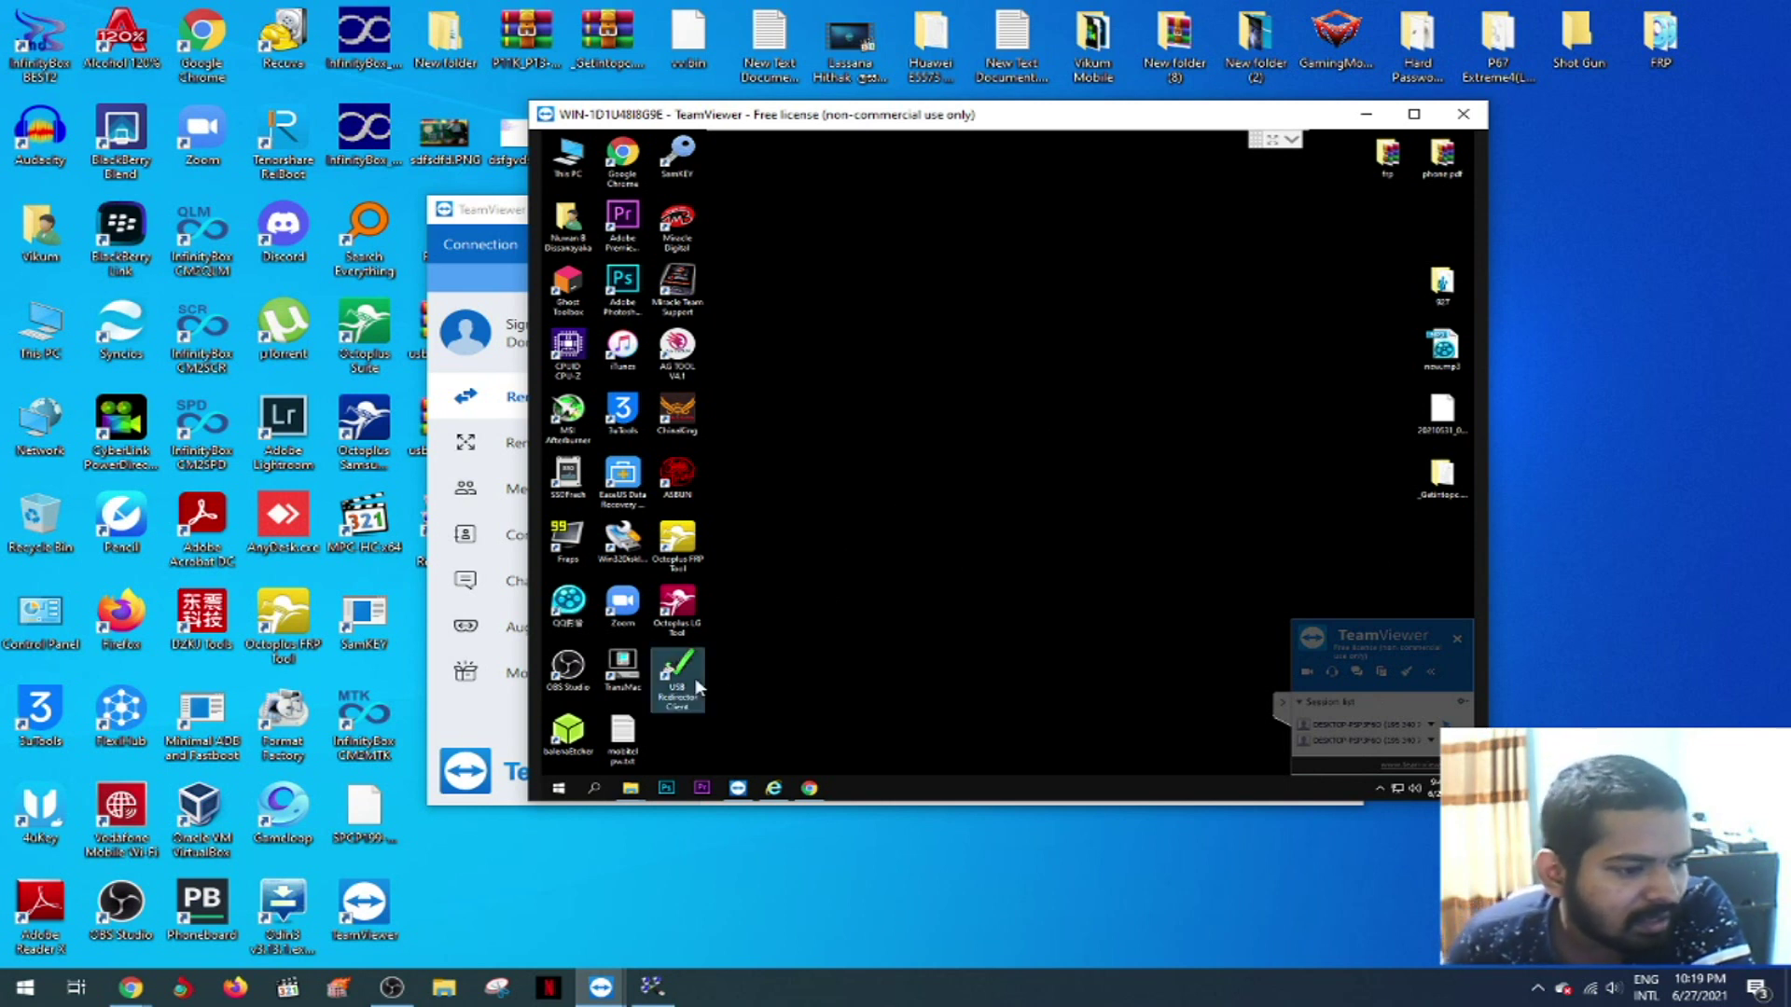
{"action": "double_click", "coordinate": [687, 673]}
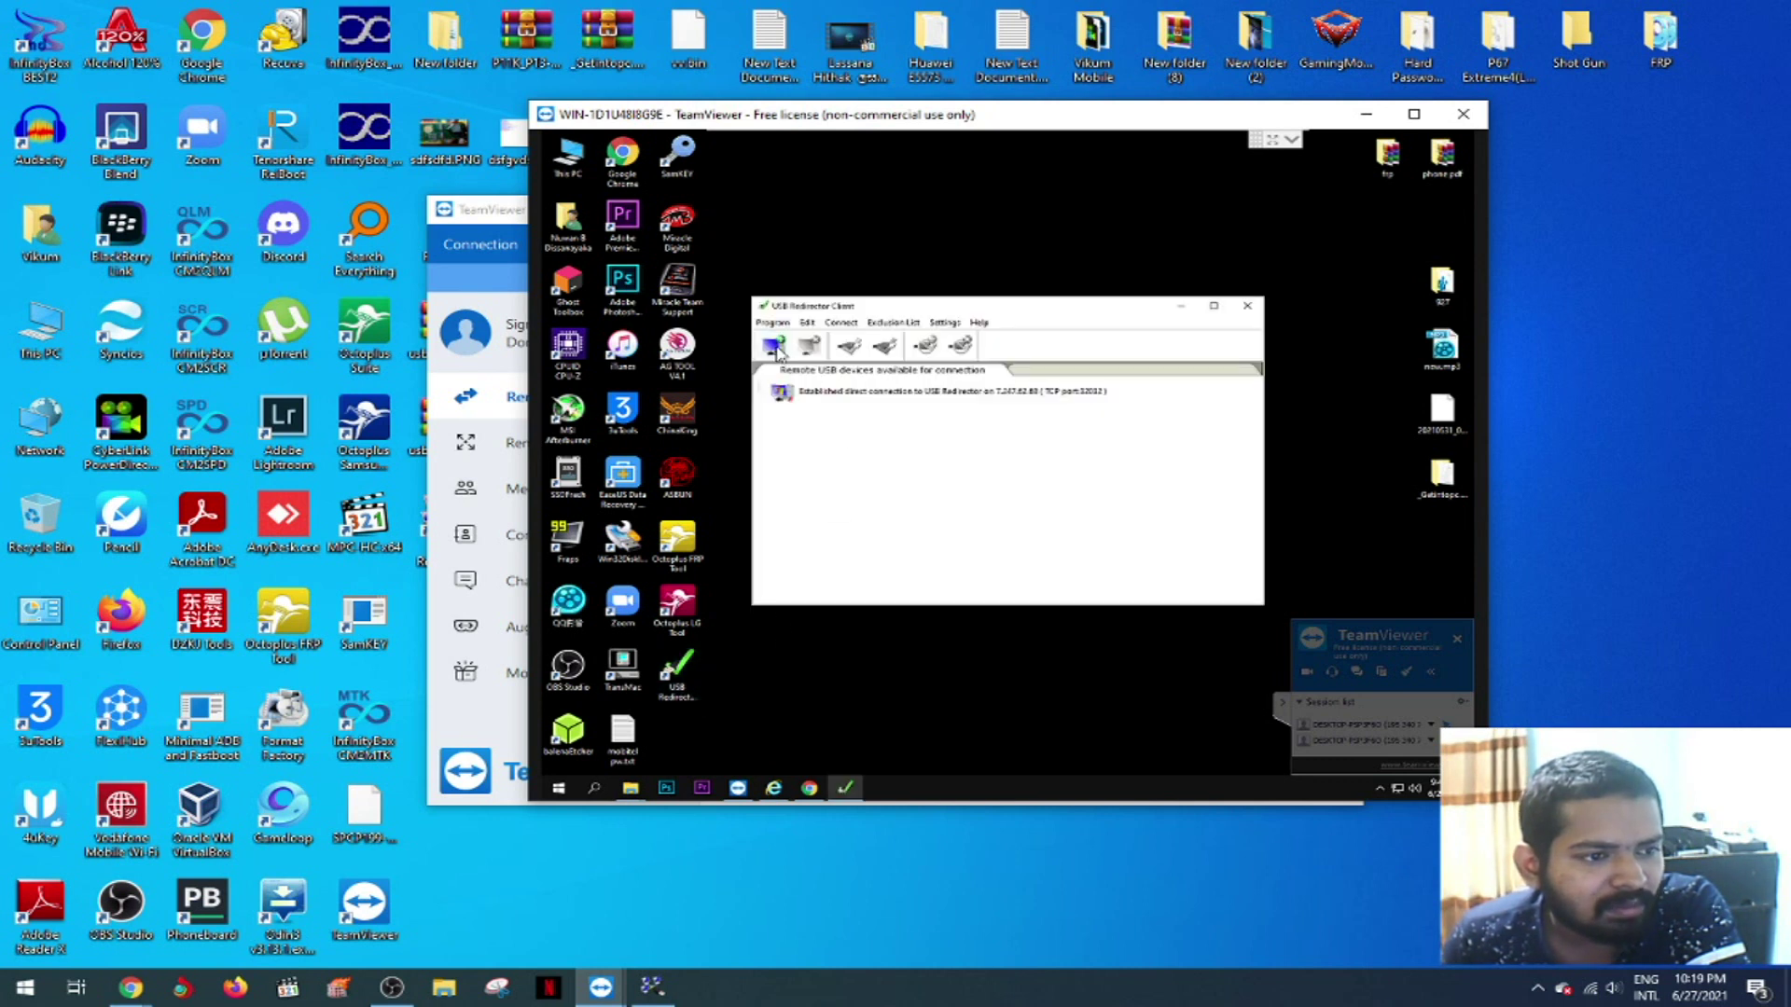
{"action": "left_click", "coordinate": [774, 347]}
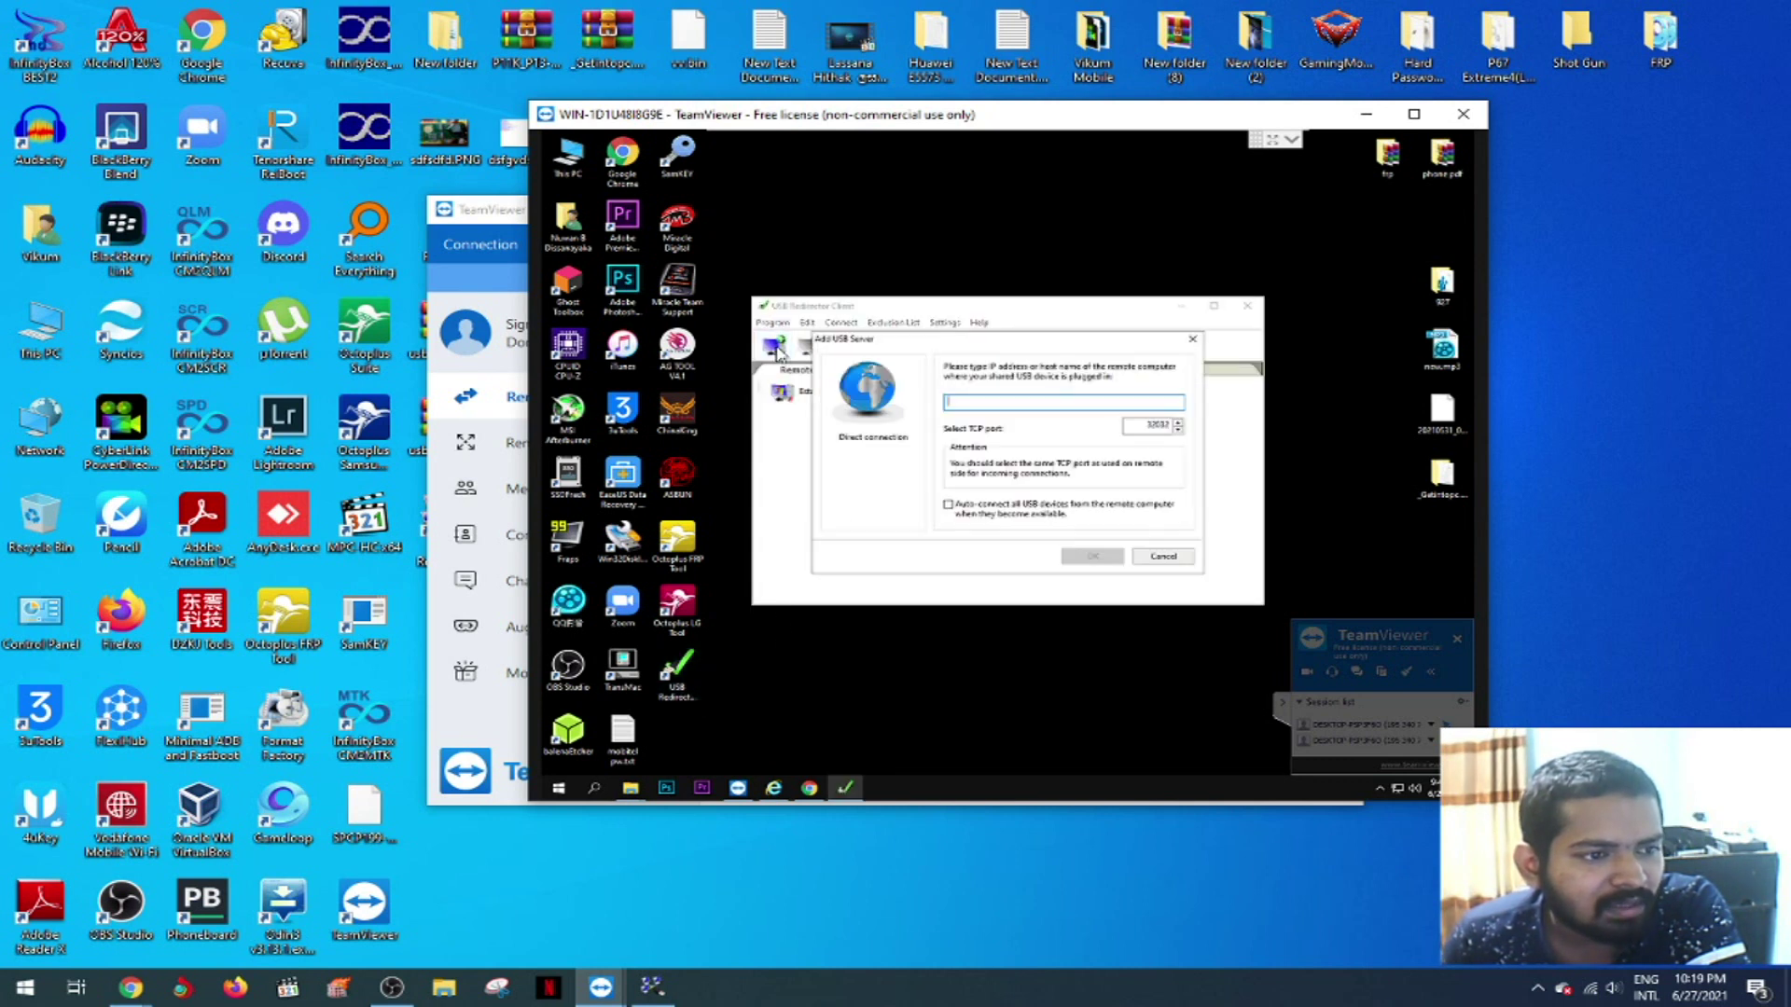
{"action": "right_click", "coordinate": [965, 408]}
{"action": "left_click", "coordinate": [974, 465]}
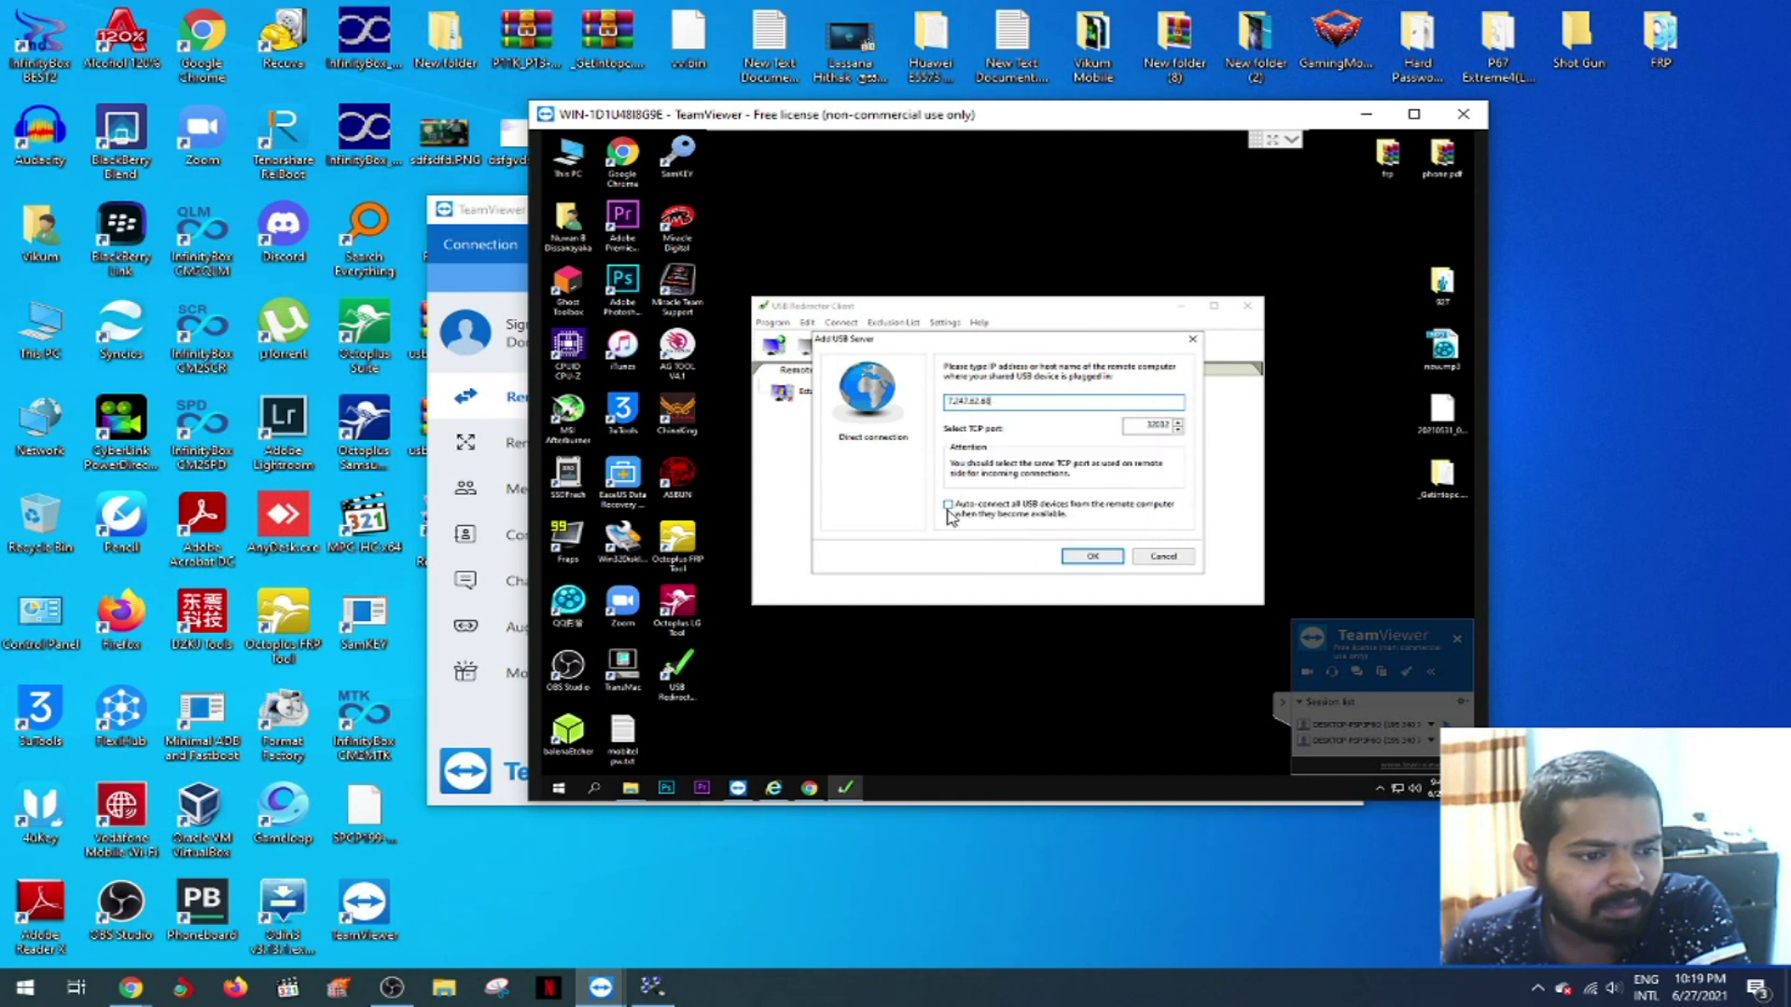
{"action": "left_click", "coordinate": [947, 505]}
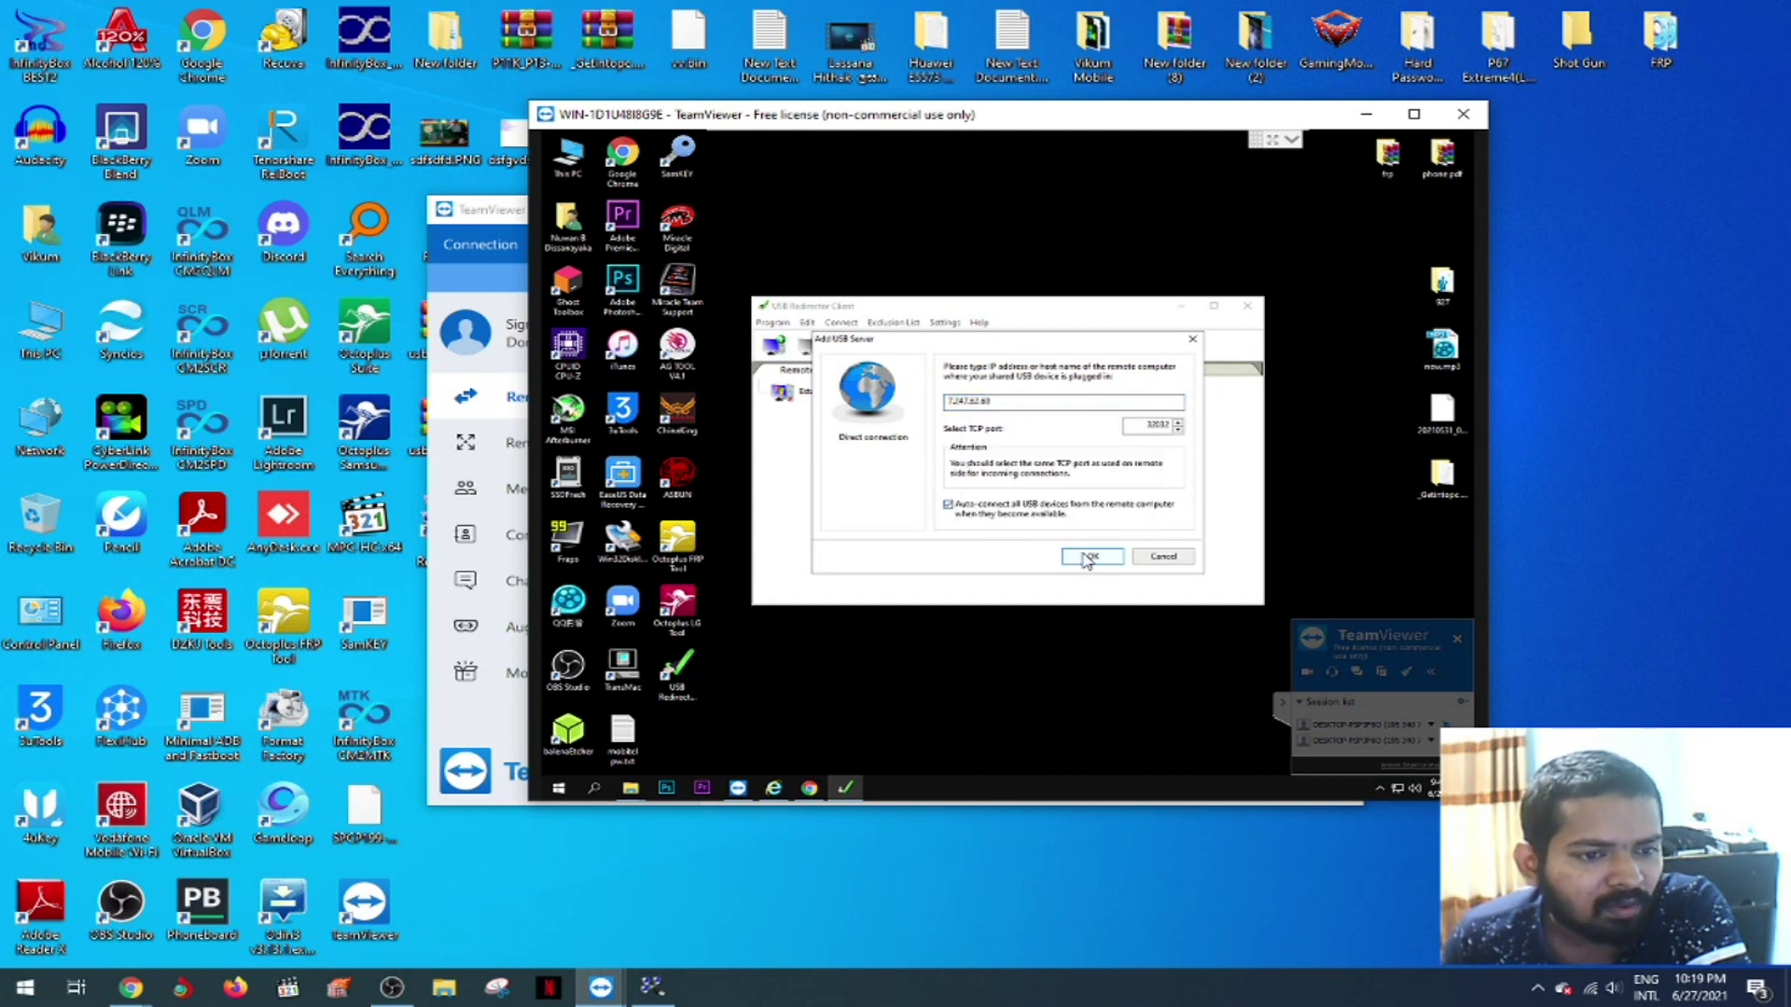
{"action": "left_click", "coordinate": [1088, 557]}
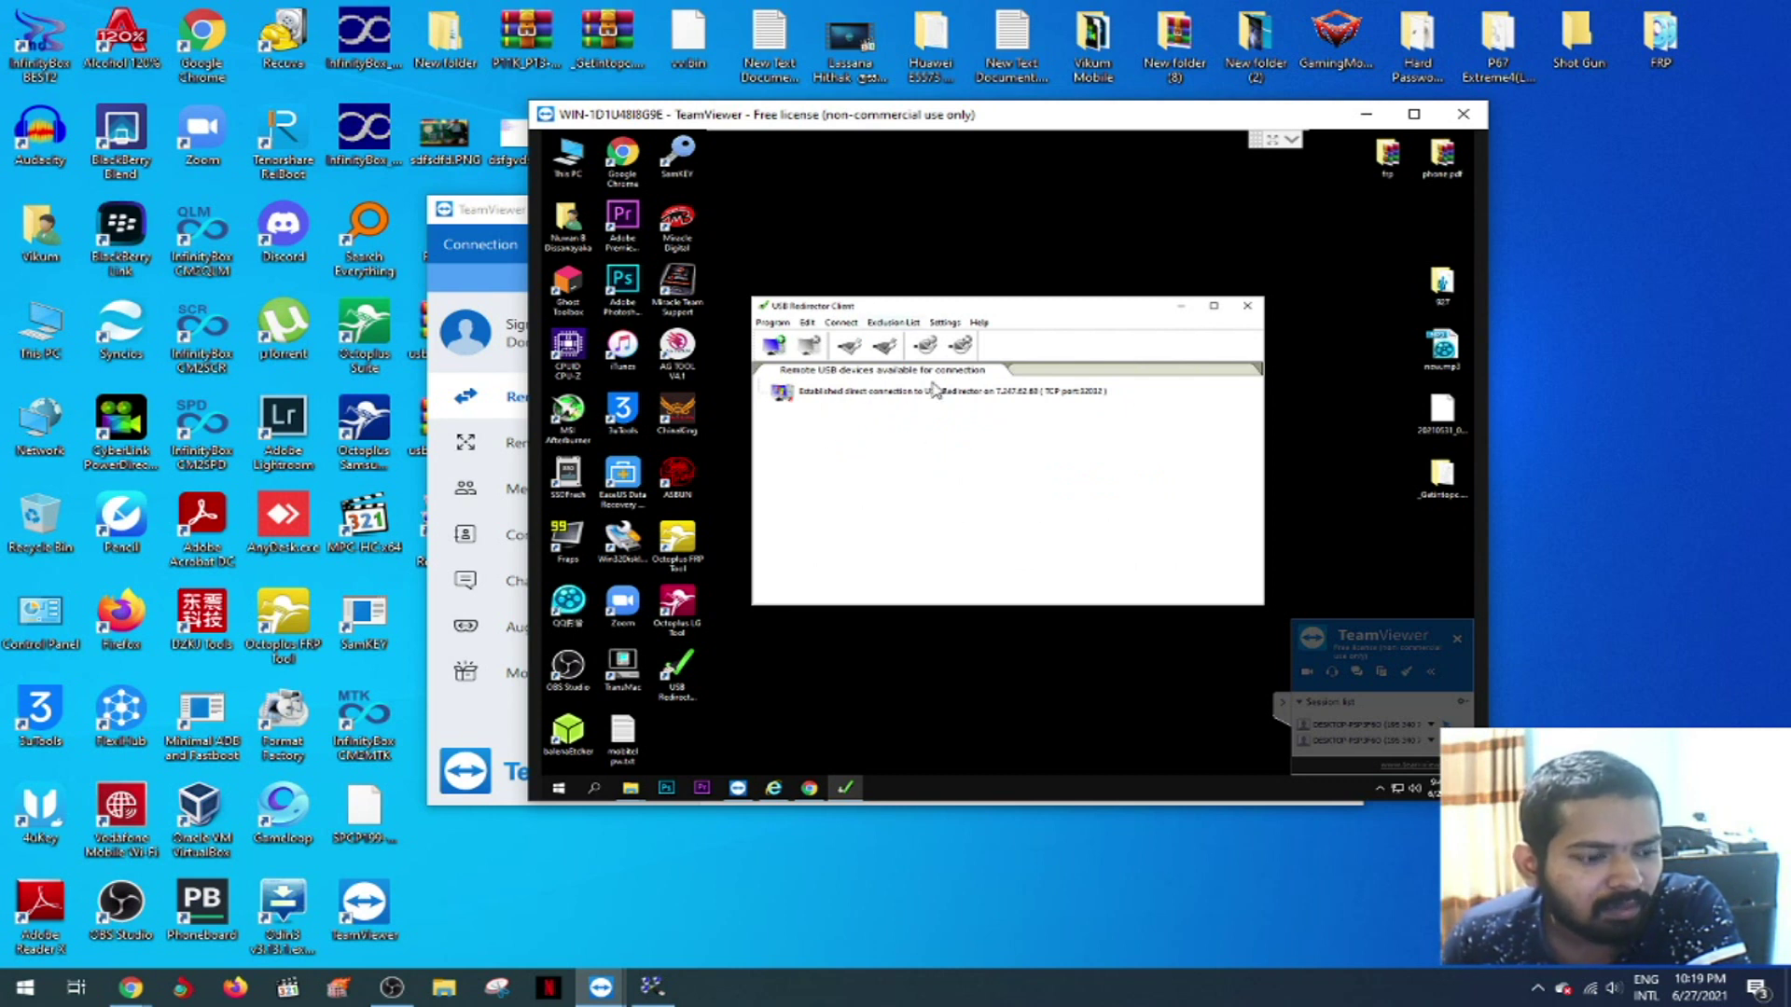
{"action": "left_click", "coordinate": [651, 986]}
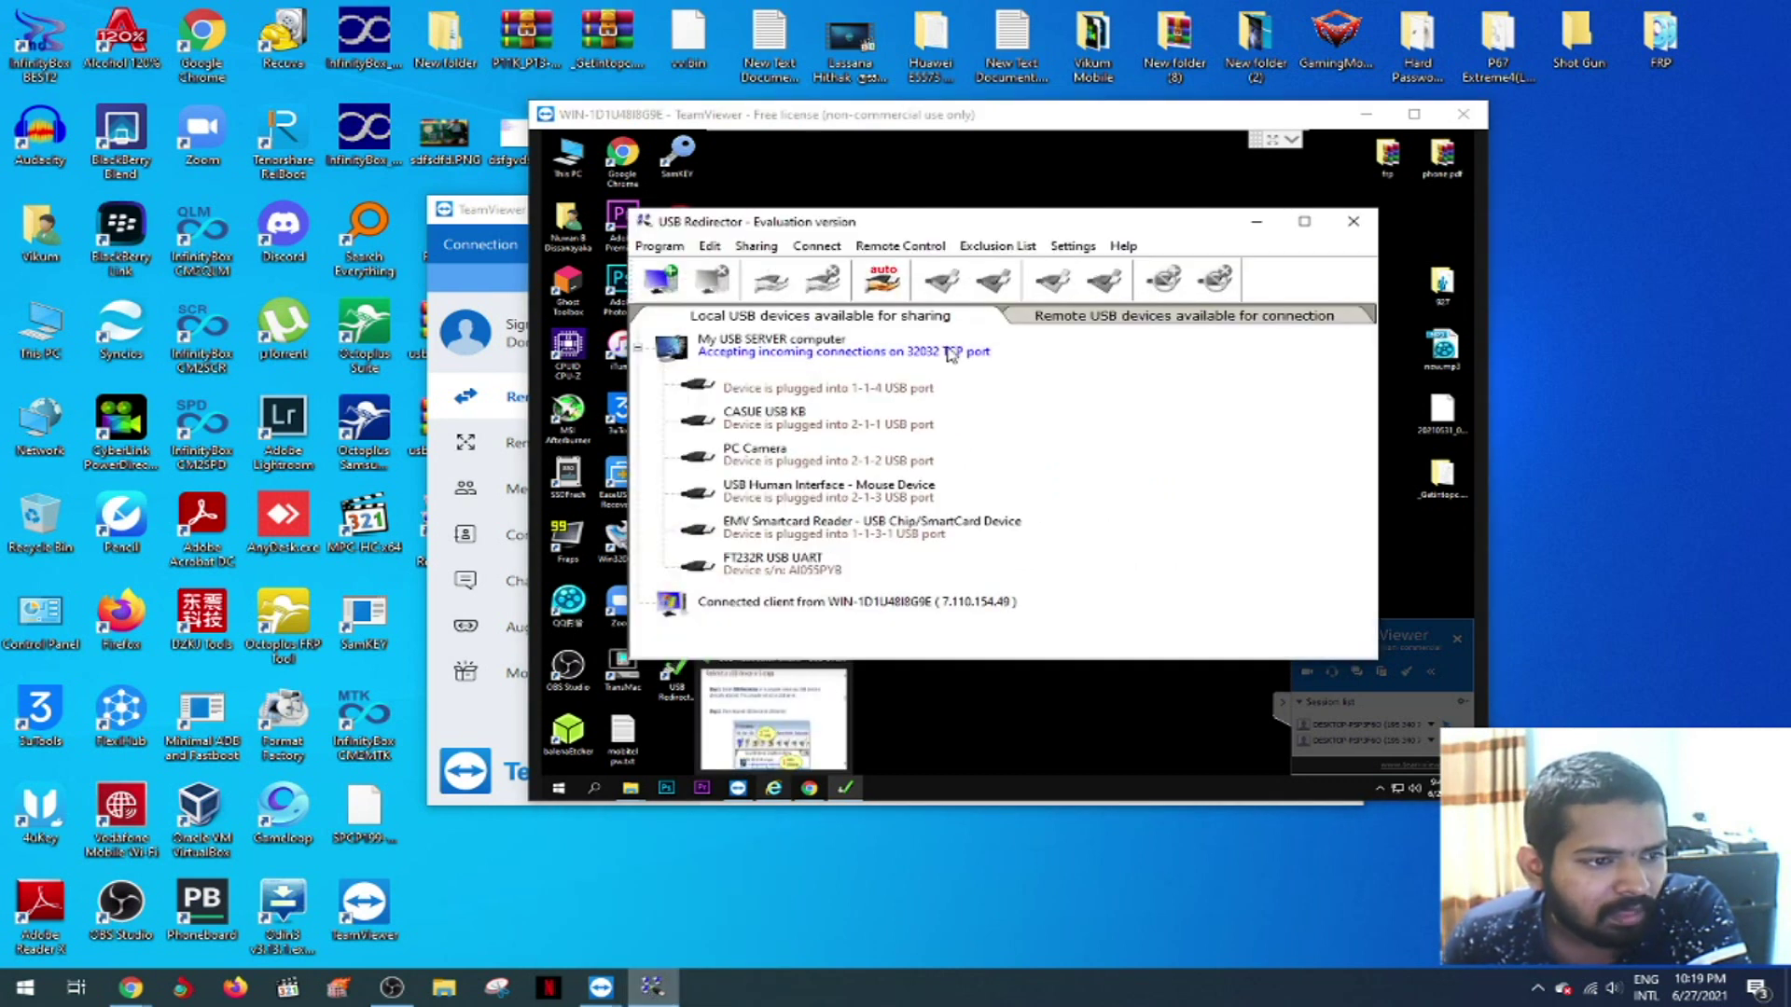
- Share the EMV Smartcard Reader and FT232R USB UART in USB Redirector, then minimise it
{"action": "left_click_drag", "start_coordinate": [941, 227], "coordinate": [715, 346]}
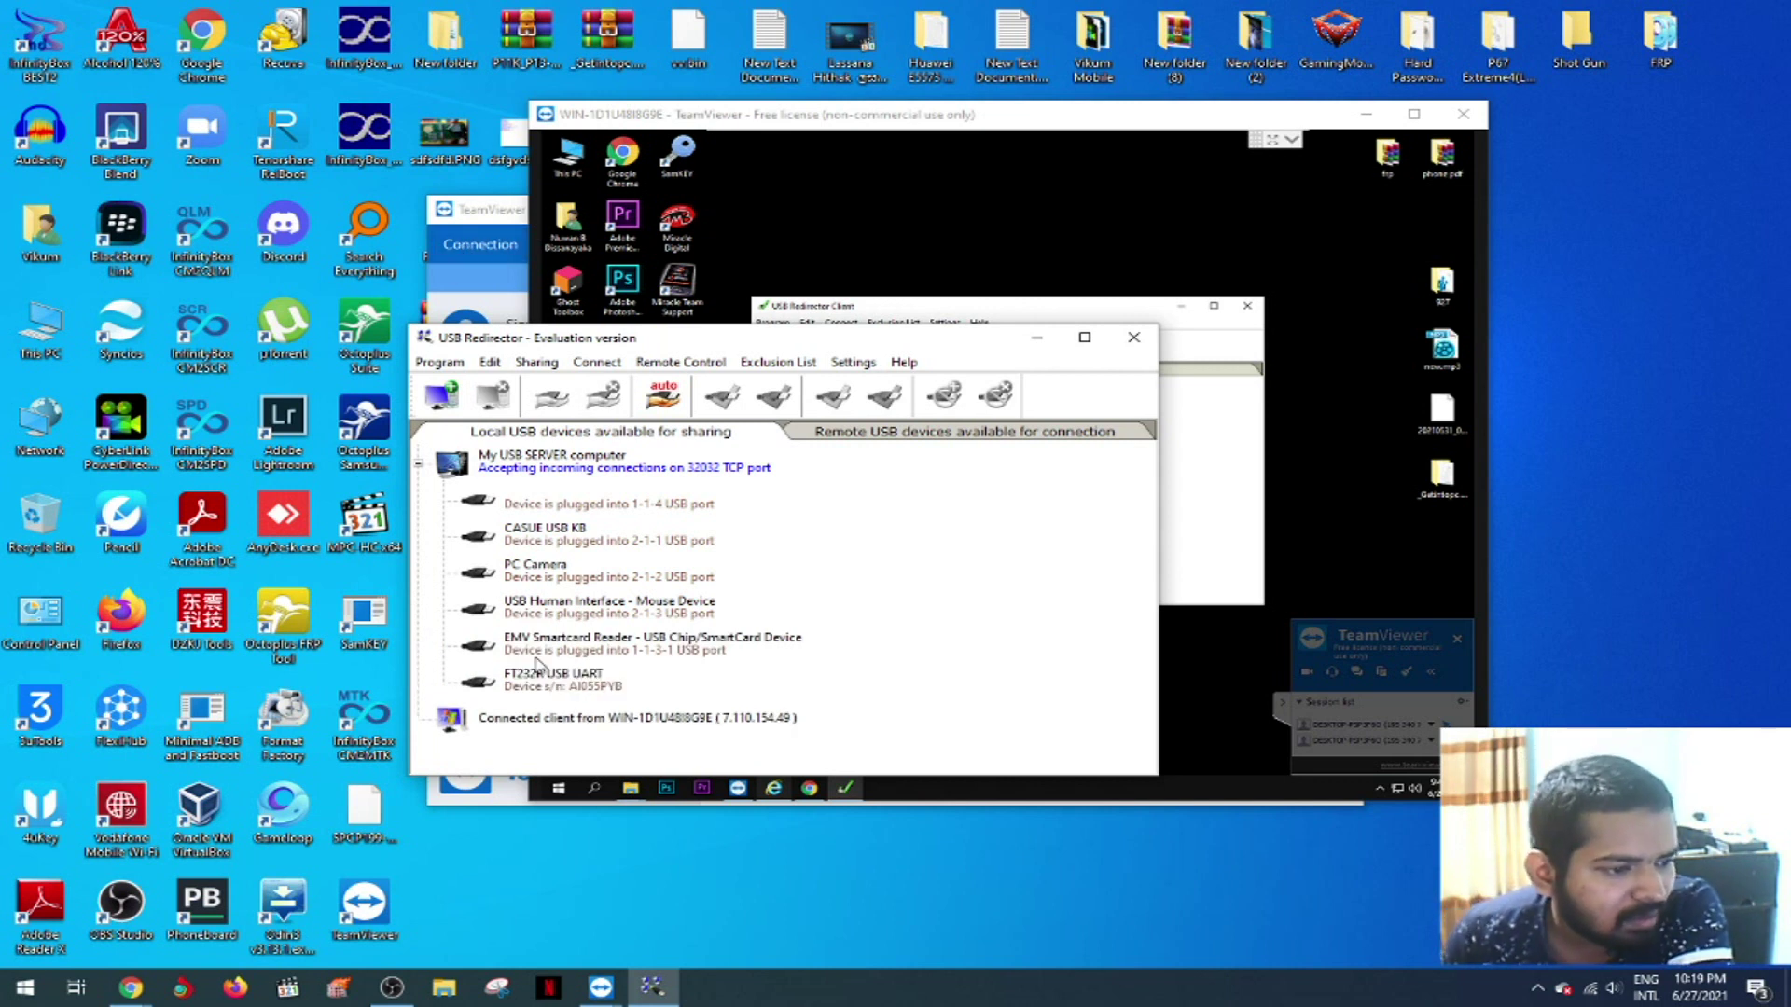
{"action": "left_click", "coordinate": [548, 679]}
{"action": "left_click", "coordinate": [557, 650]}
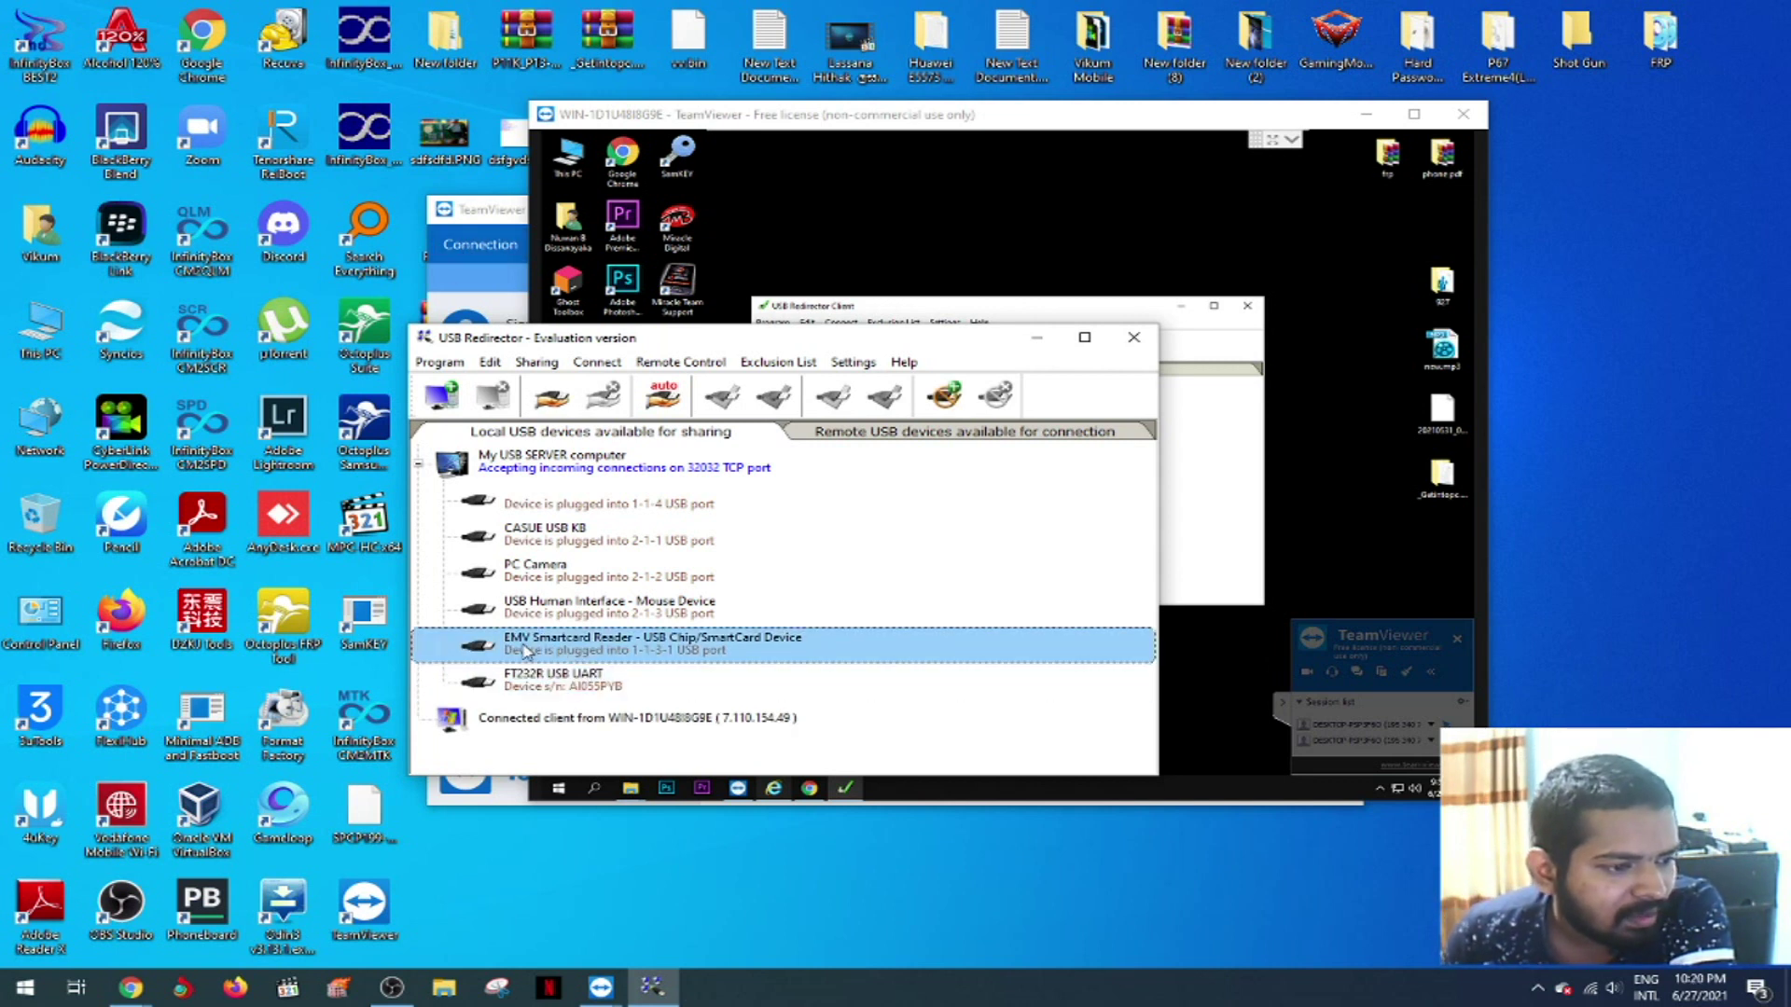
{"action": "right_click", "coordinate": [530, 648]}
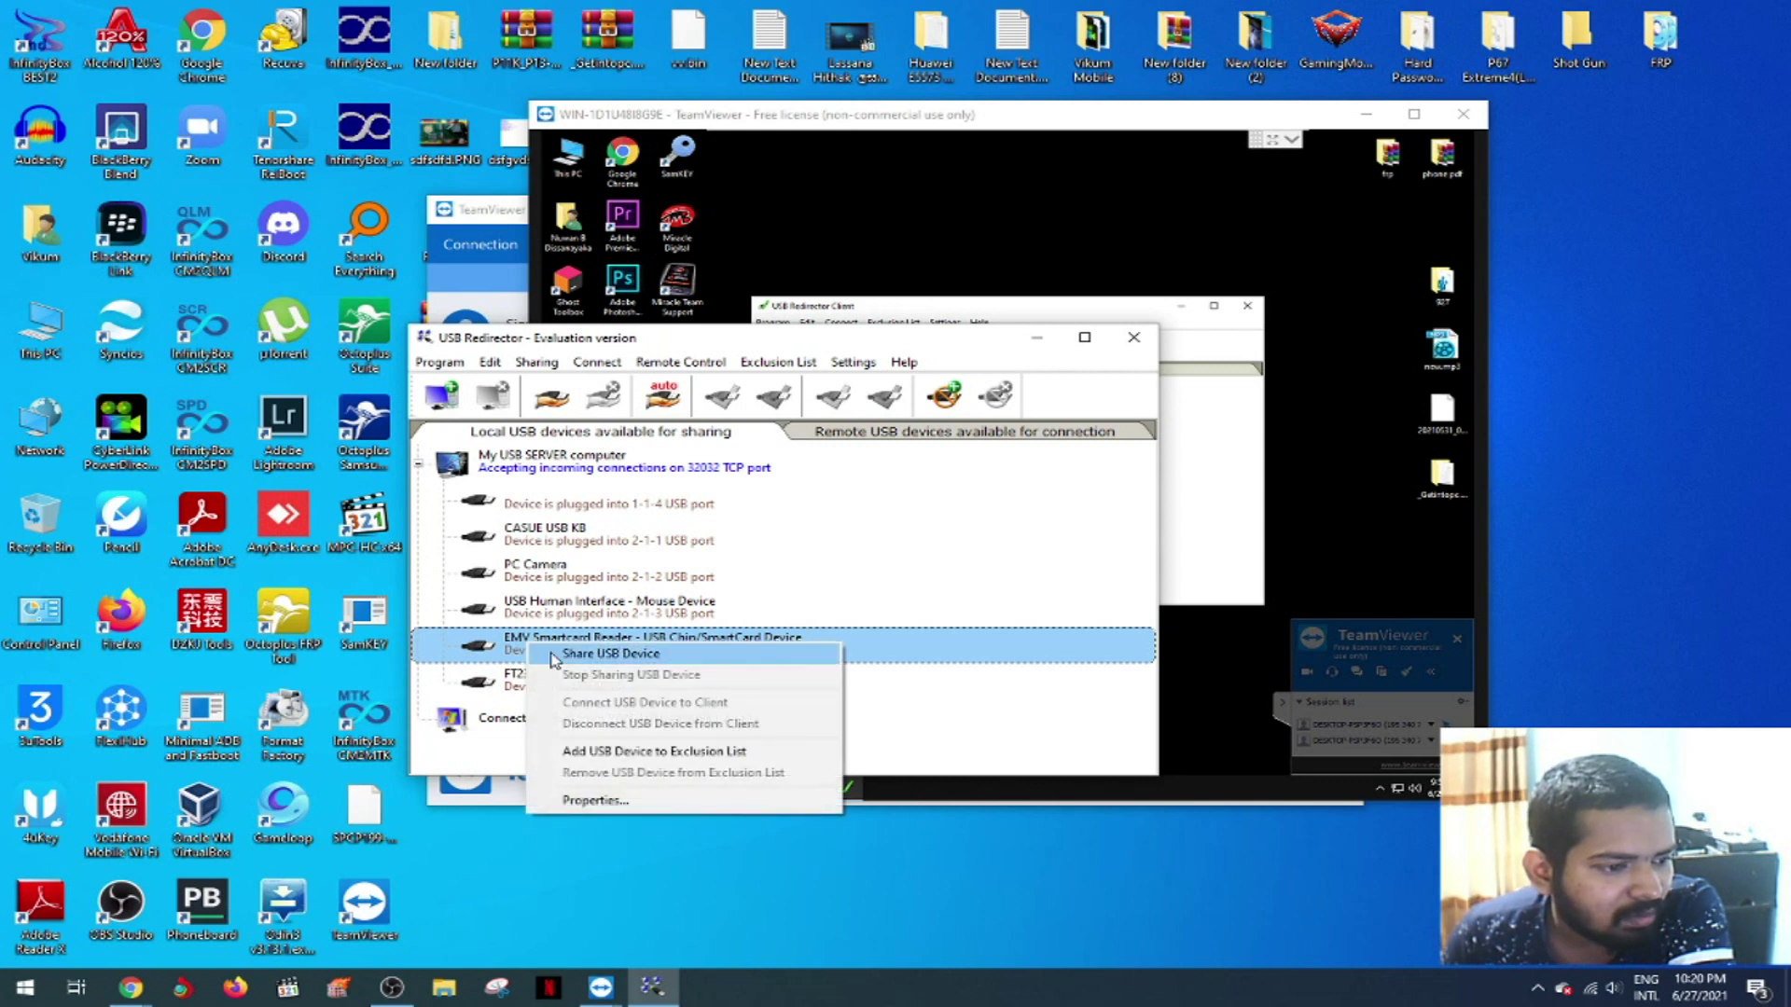
{"action": "left_click", "coordinate": [554, 655]}
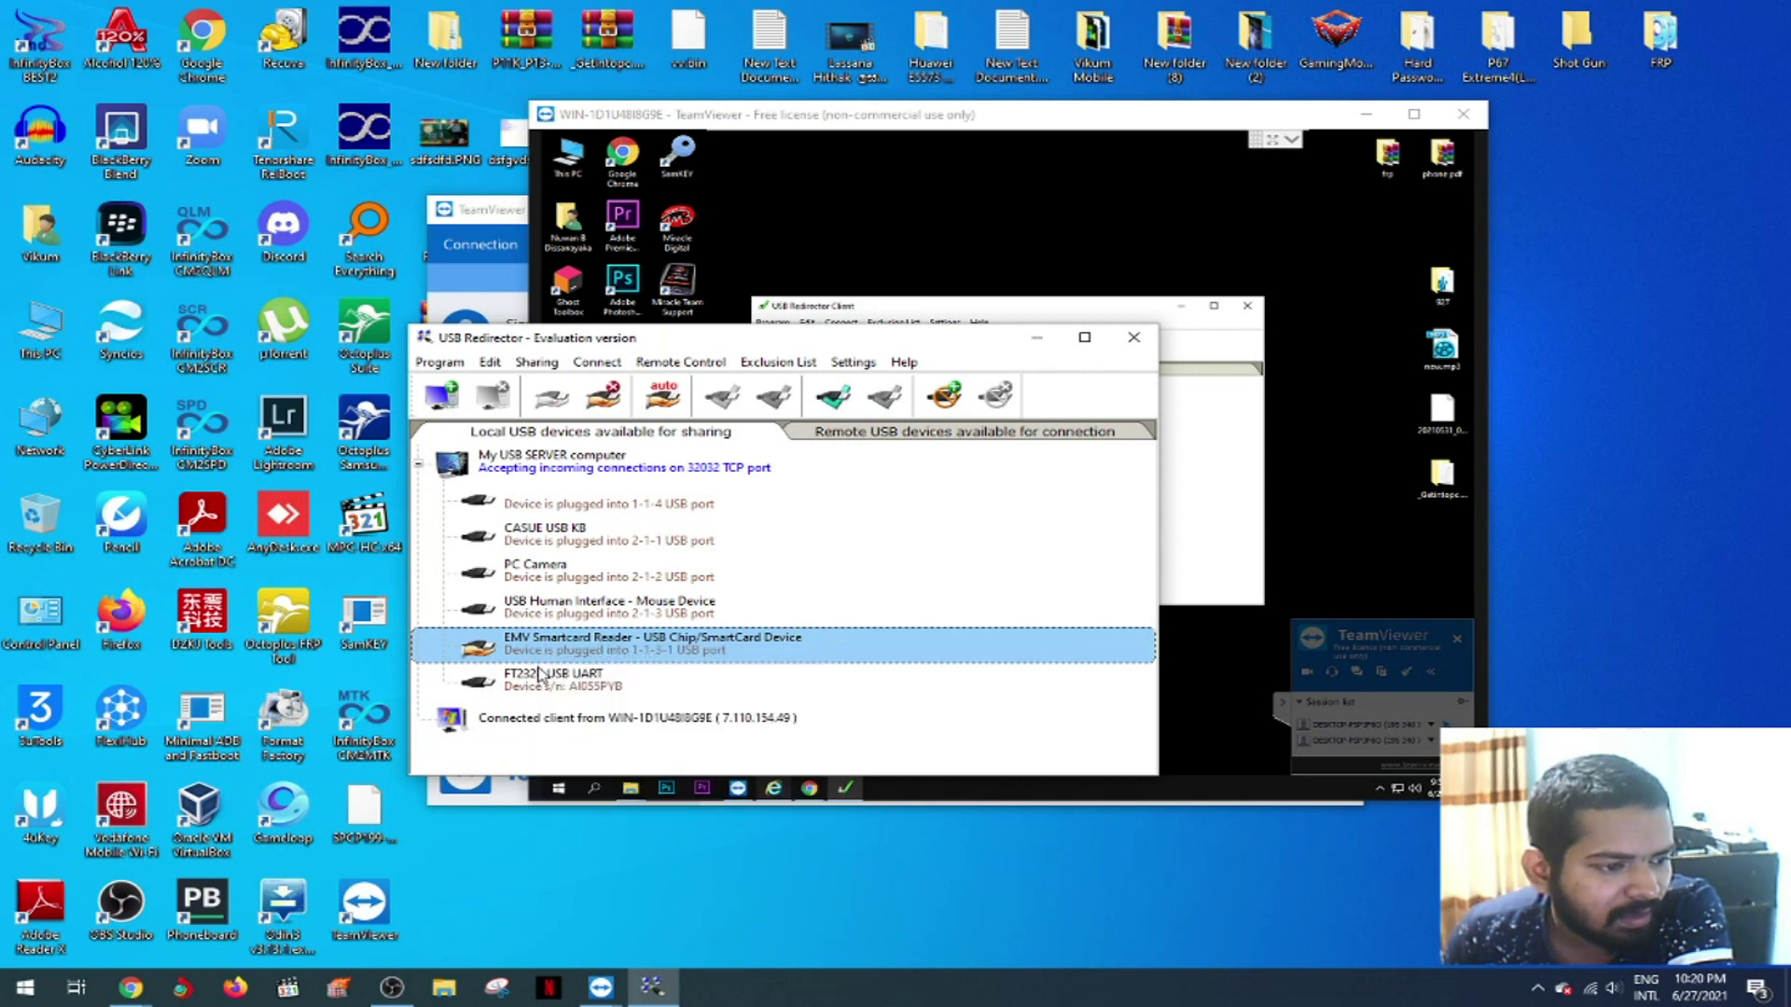
{"action": "right_click", "coordinate": [532, 683]}
{"action": "left_click", "coordinate": [545, 690]}
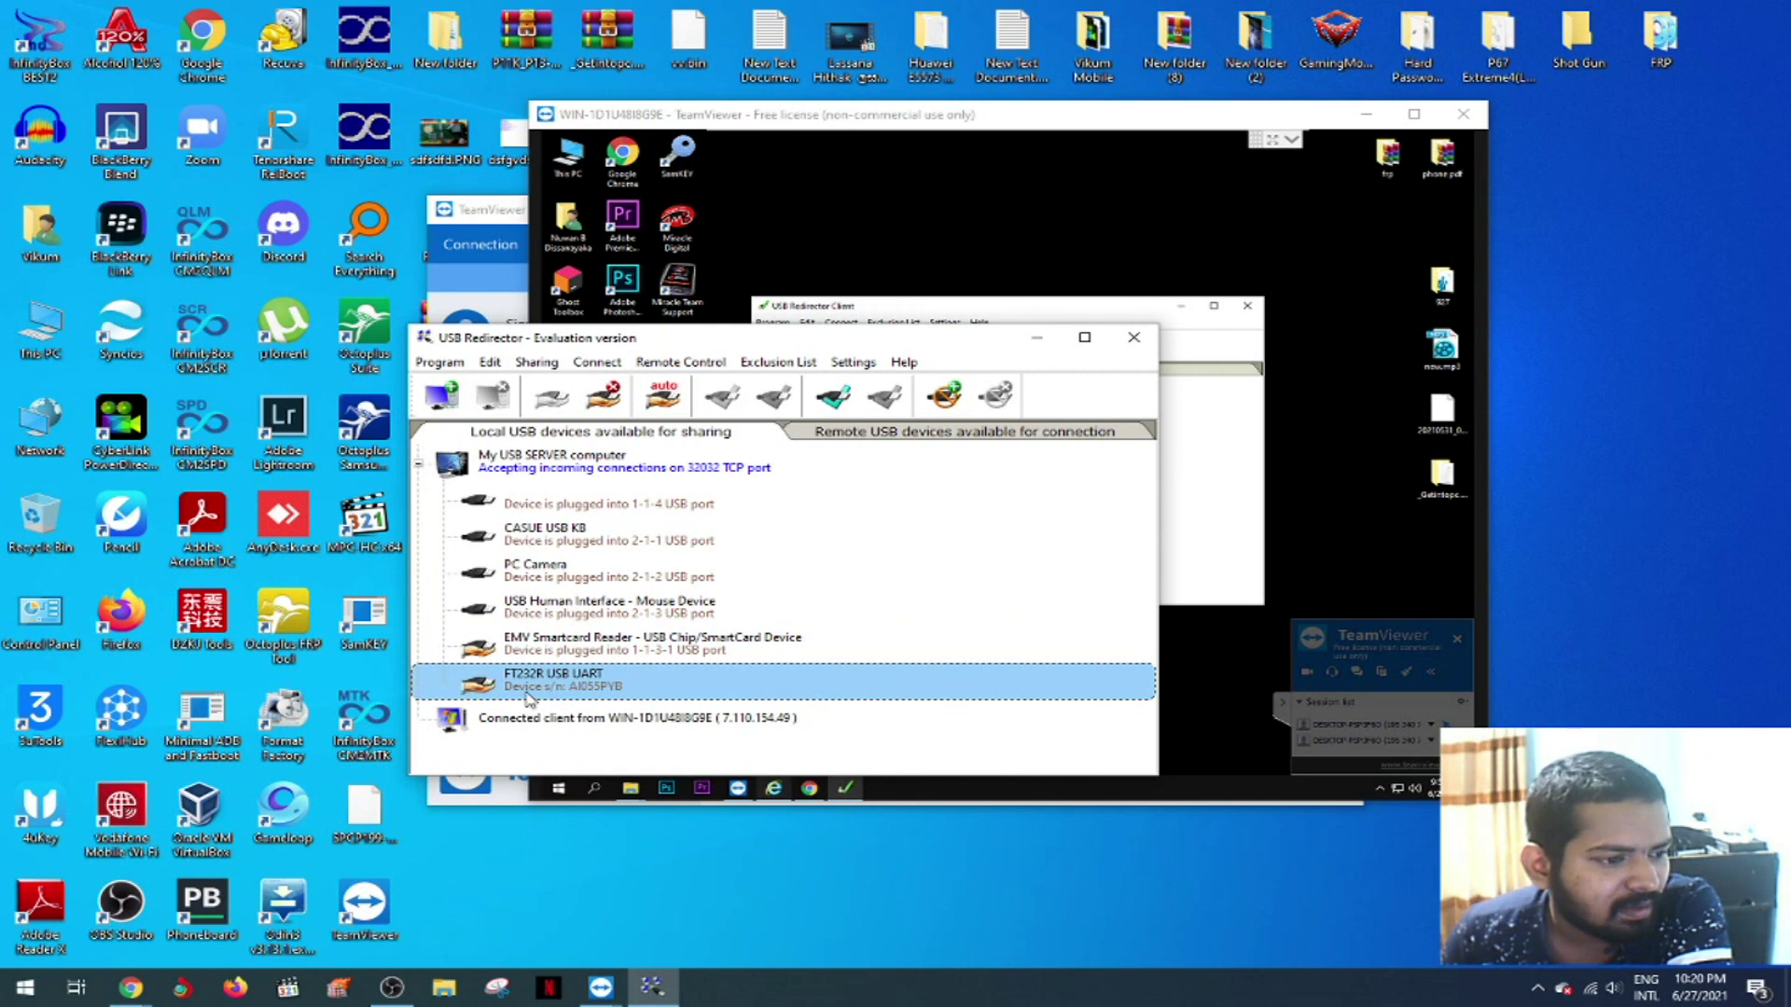
{"action": "left_click", "coordinate": [1036, 339]}
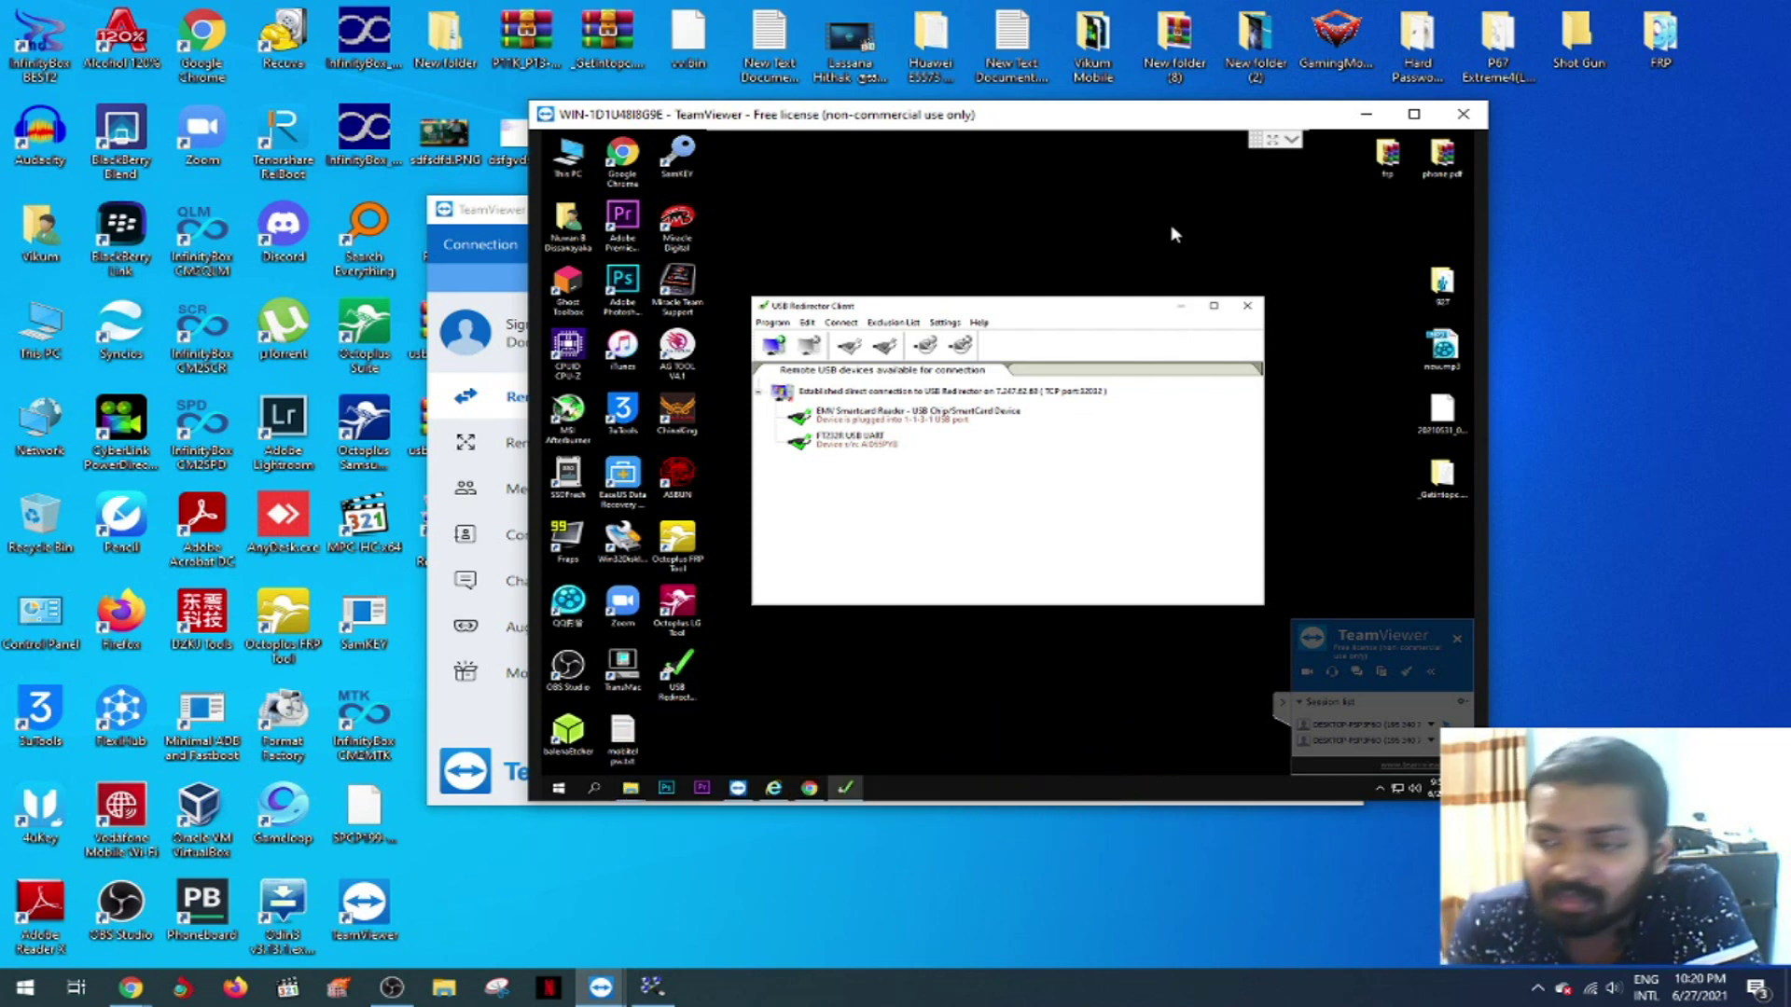
- Refresh the remote desktop, dismiss its activation prompt, and reopen the local USB Redirector
{"action": "right_click", "coordinate": [1062, 238]}
{"action": "left_click", "coordinate": [1091, 273]}
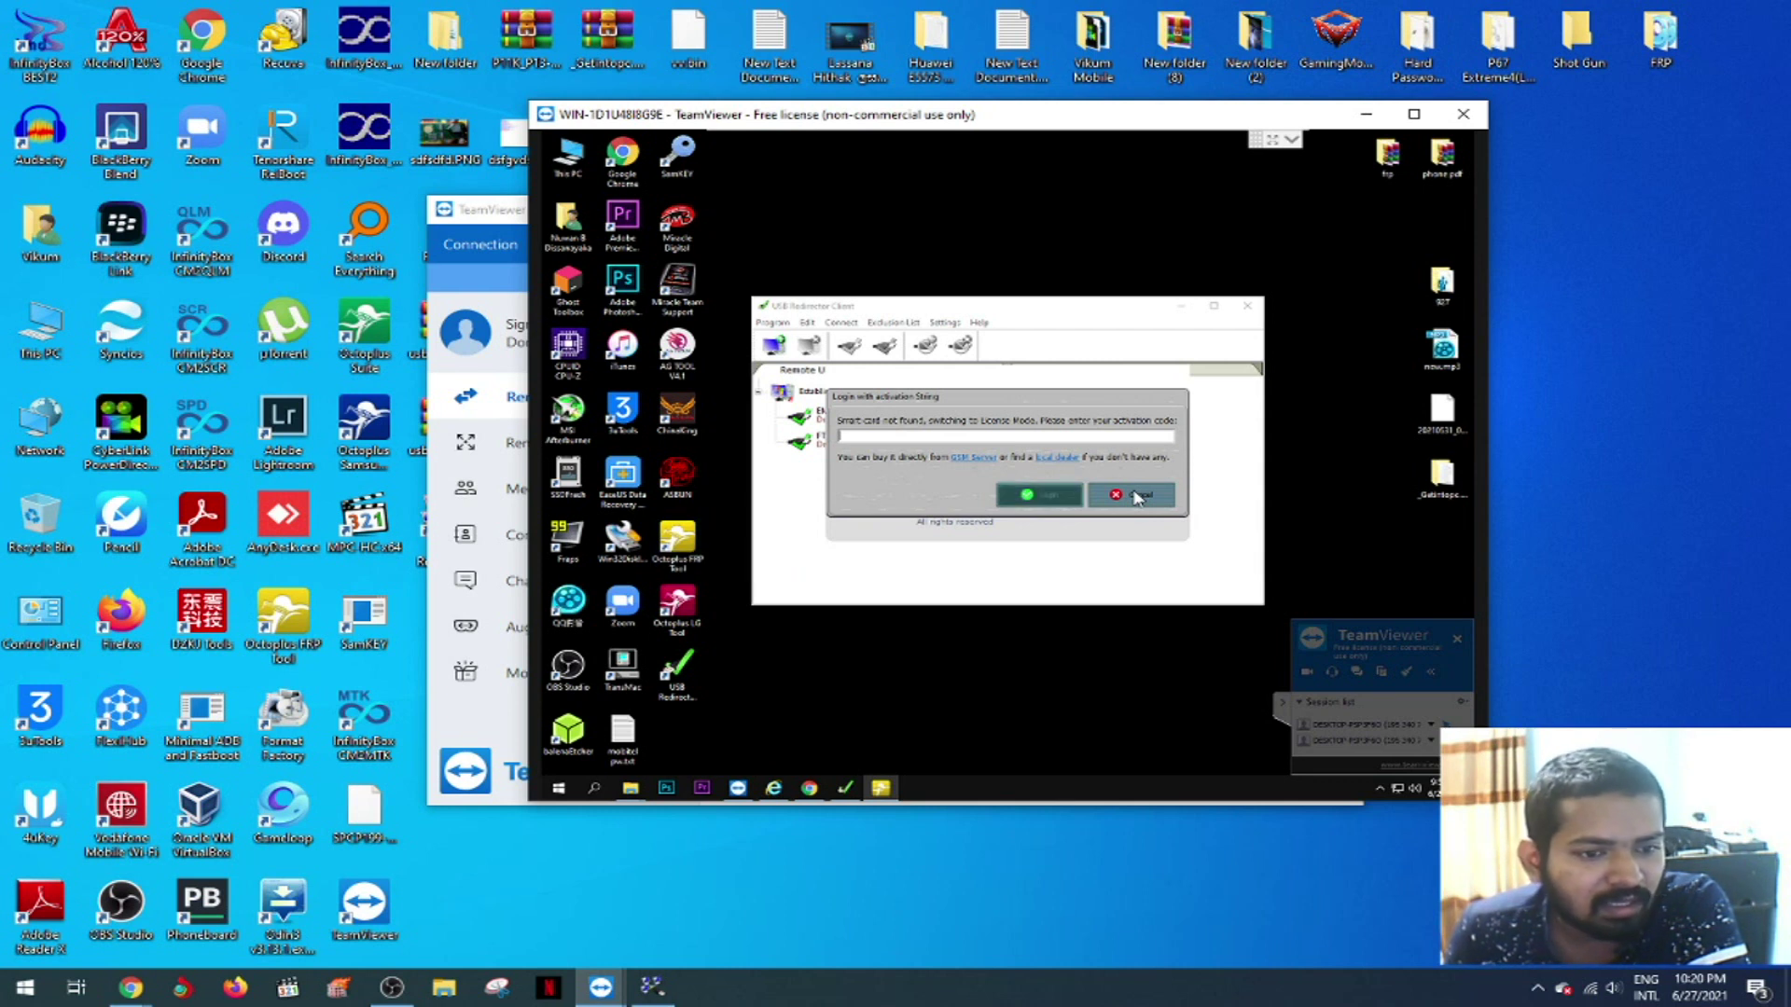
{"action": "left_click", "coordinate": [1136, 497]}
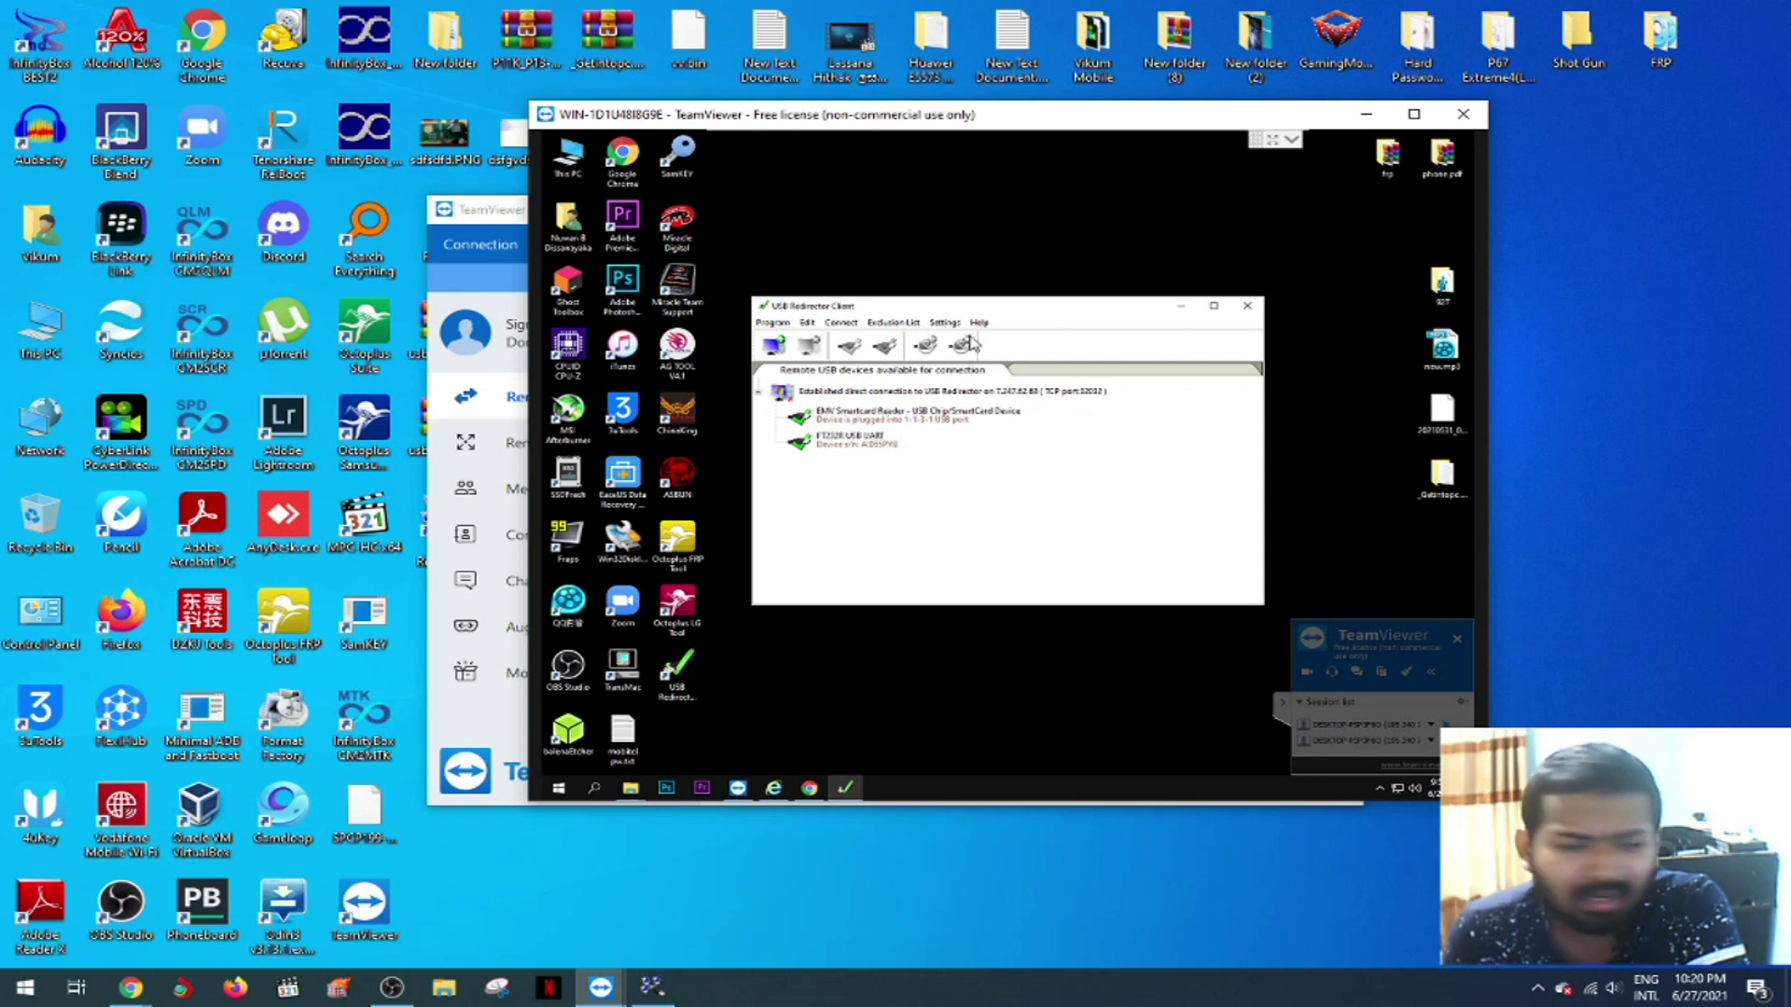
{"action": "left_click_drag", "start_coordinate": [1066, 310], "coordinate": [1112, 311]}
{"action": "left_click", "coordinate": [659, 989]}
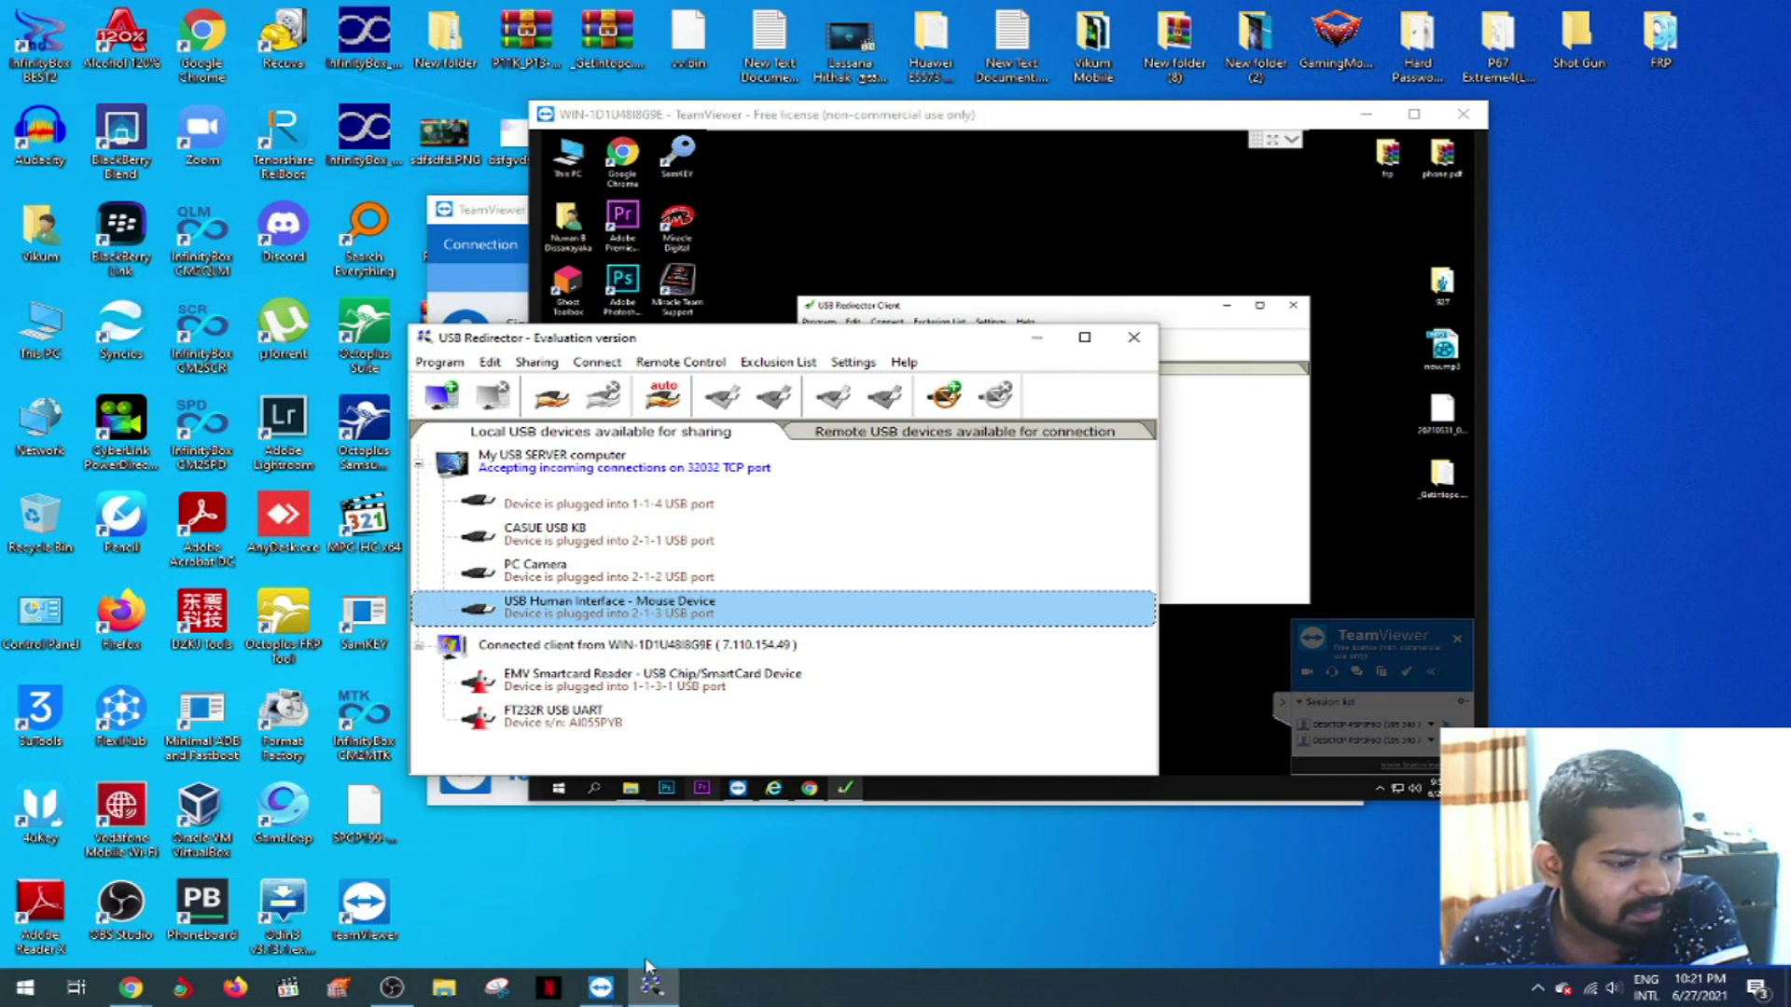
- Hide USB Redirector and start Octoplus LG Tool on the remote PC
{"action": "left_click", "coordinate": [653, 989]}
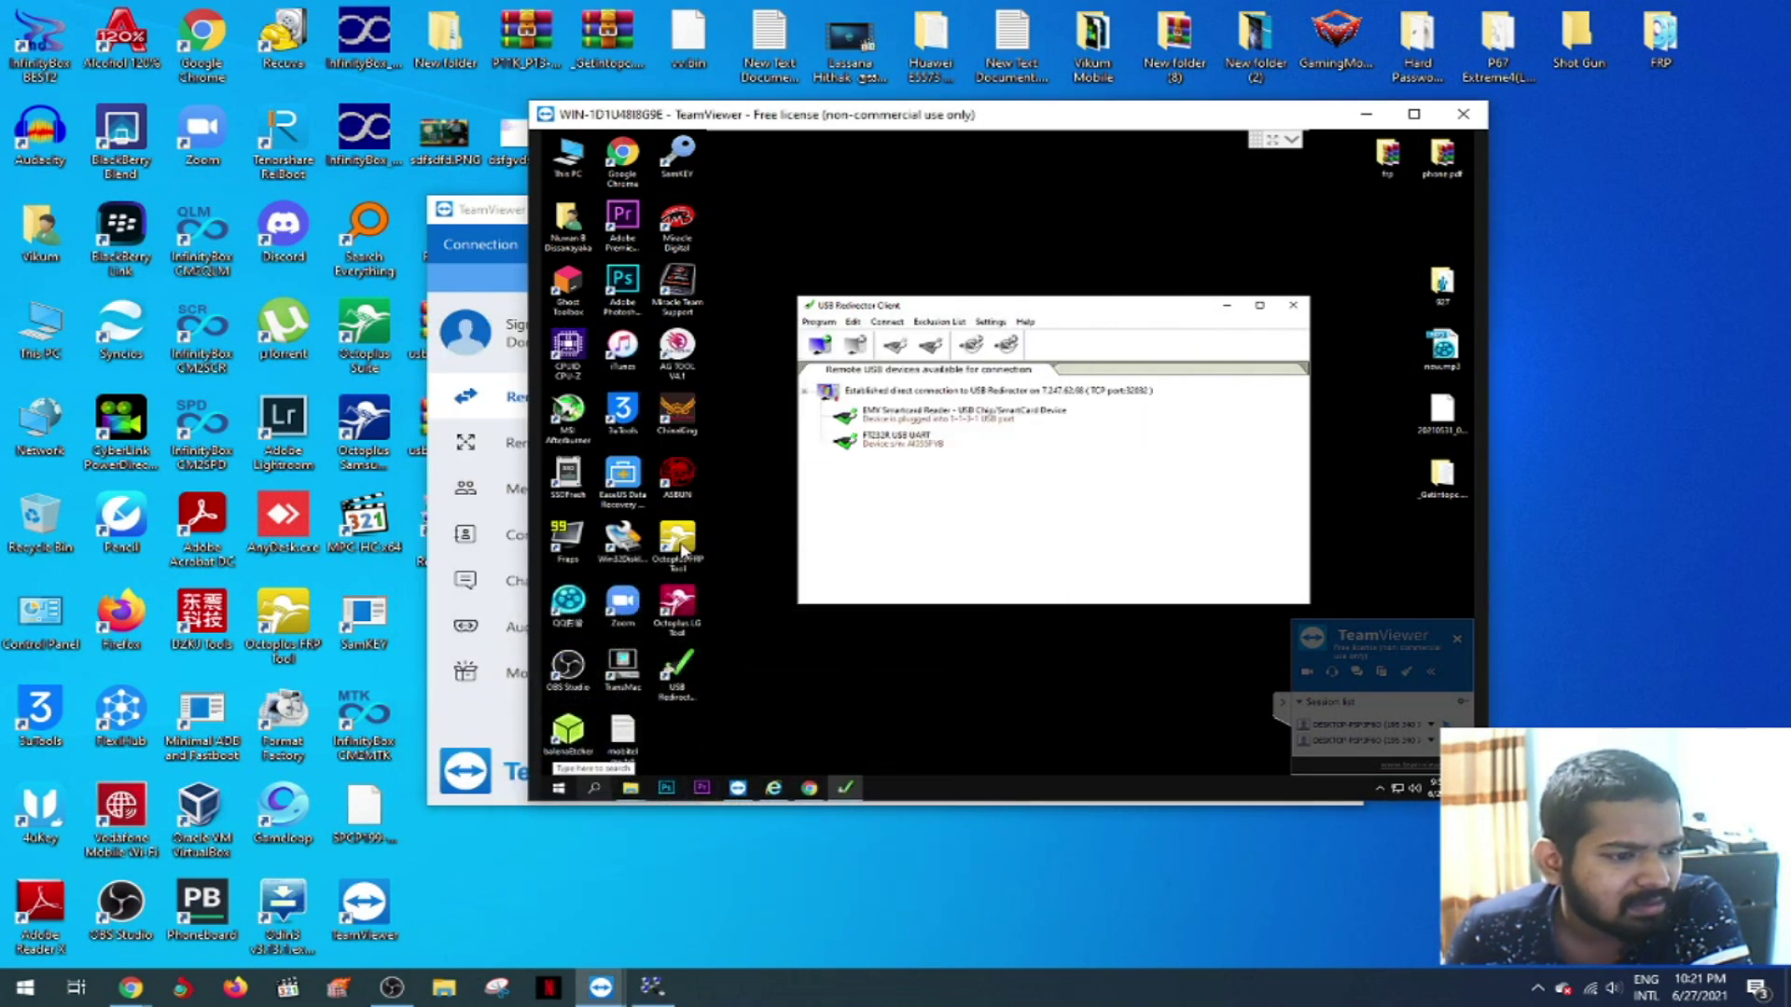
{"action": "left_click", "coordinate": [683, 610]}
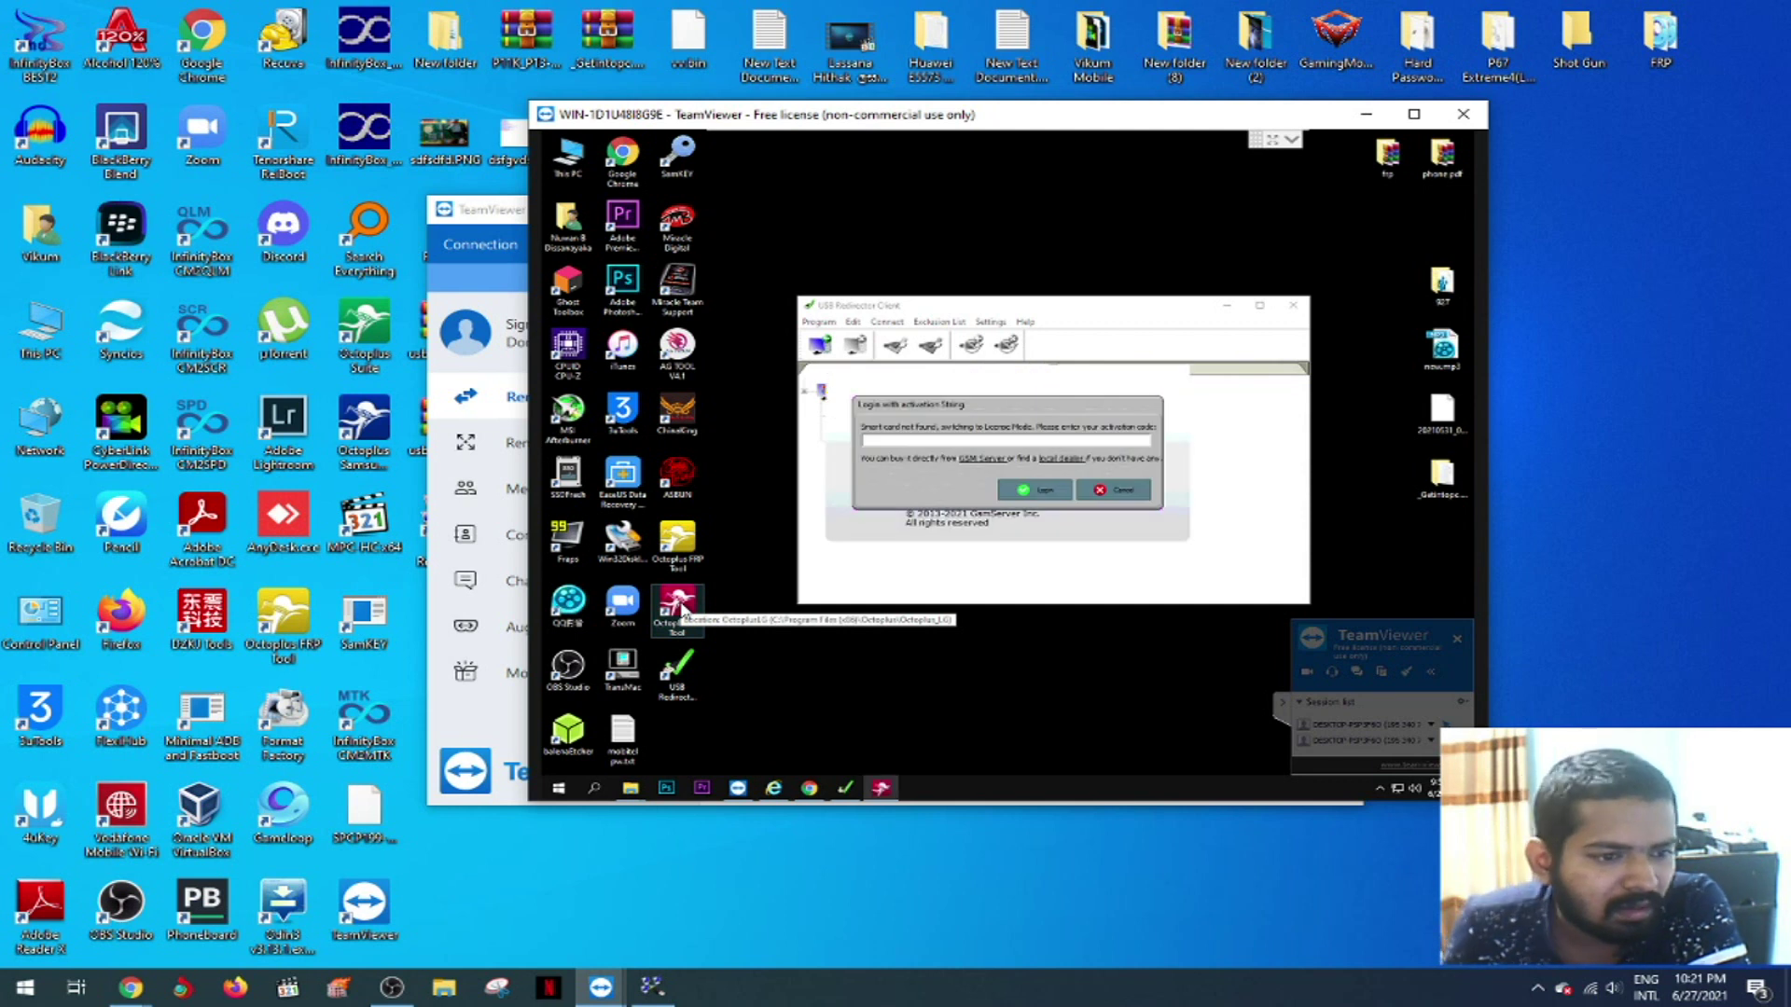
{"action": "left_click", "coordinate": [651, 987]}
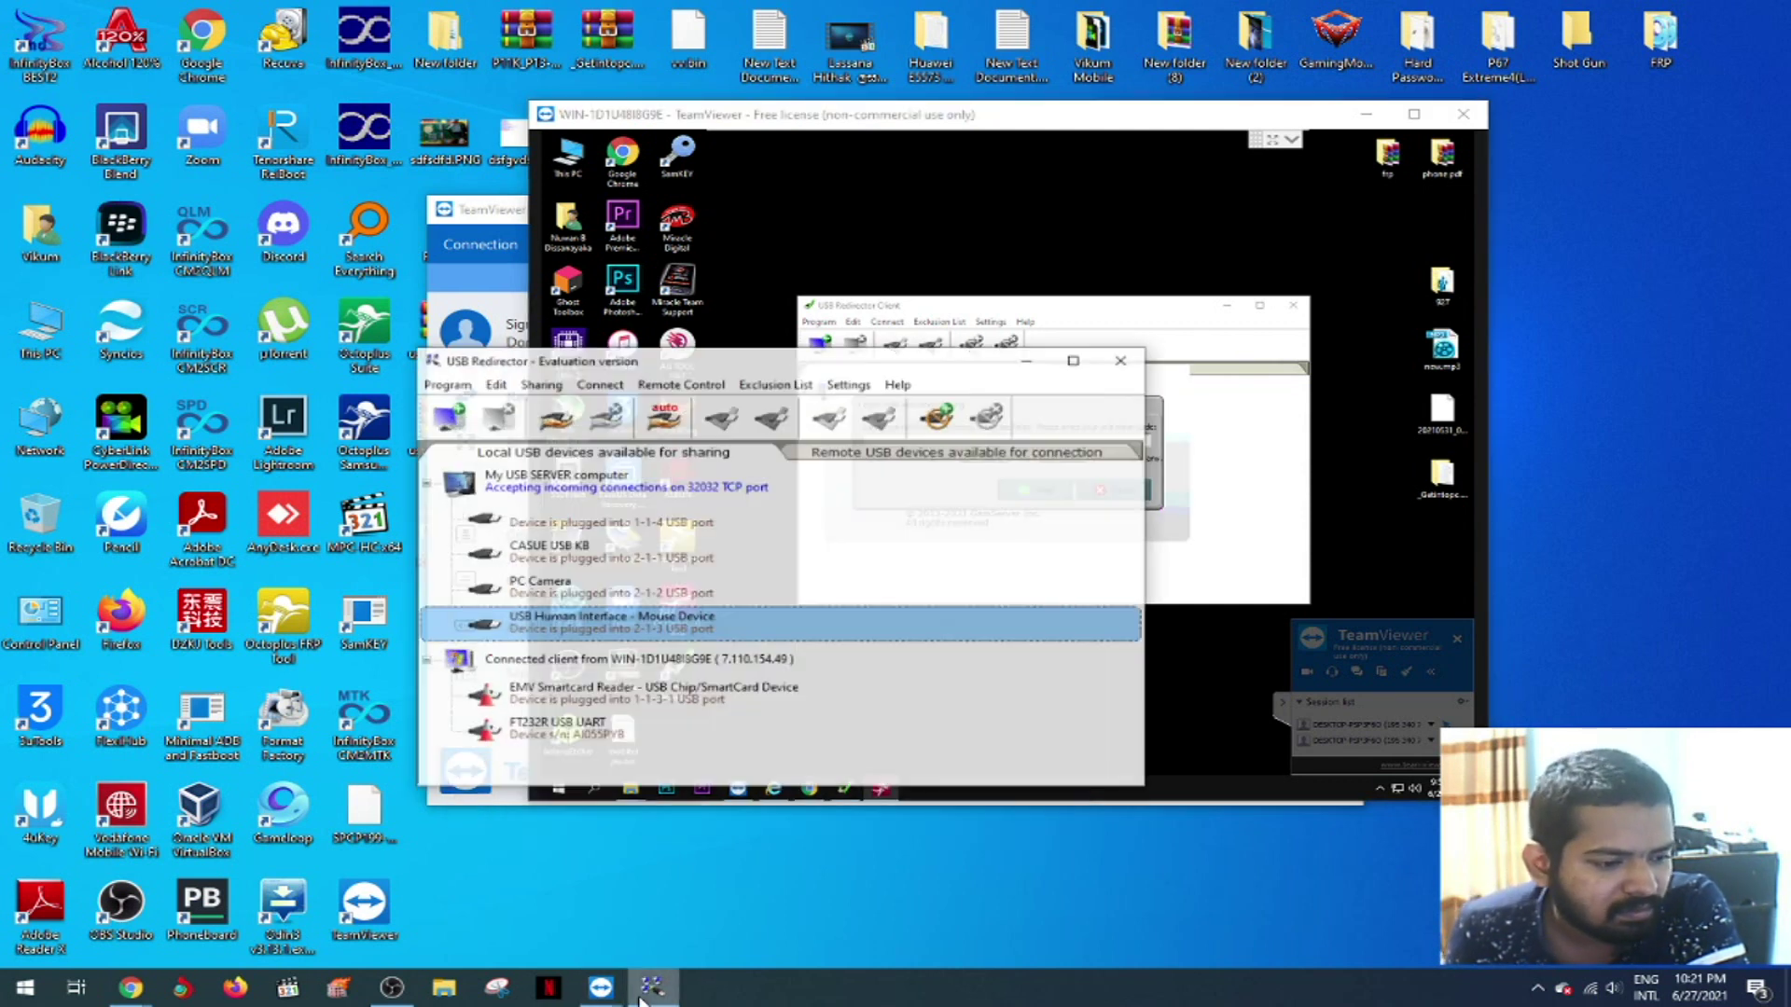
- Stop sharing the FT232R USB UART, then hide USB Redirector and focus the remote desktop
{"action": "left_click", "coordinate": [555, 732]}
{"action": "right_click", "coordinate": [532, 723]}
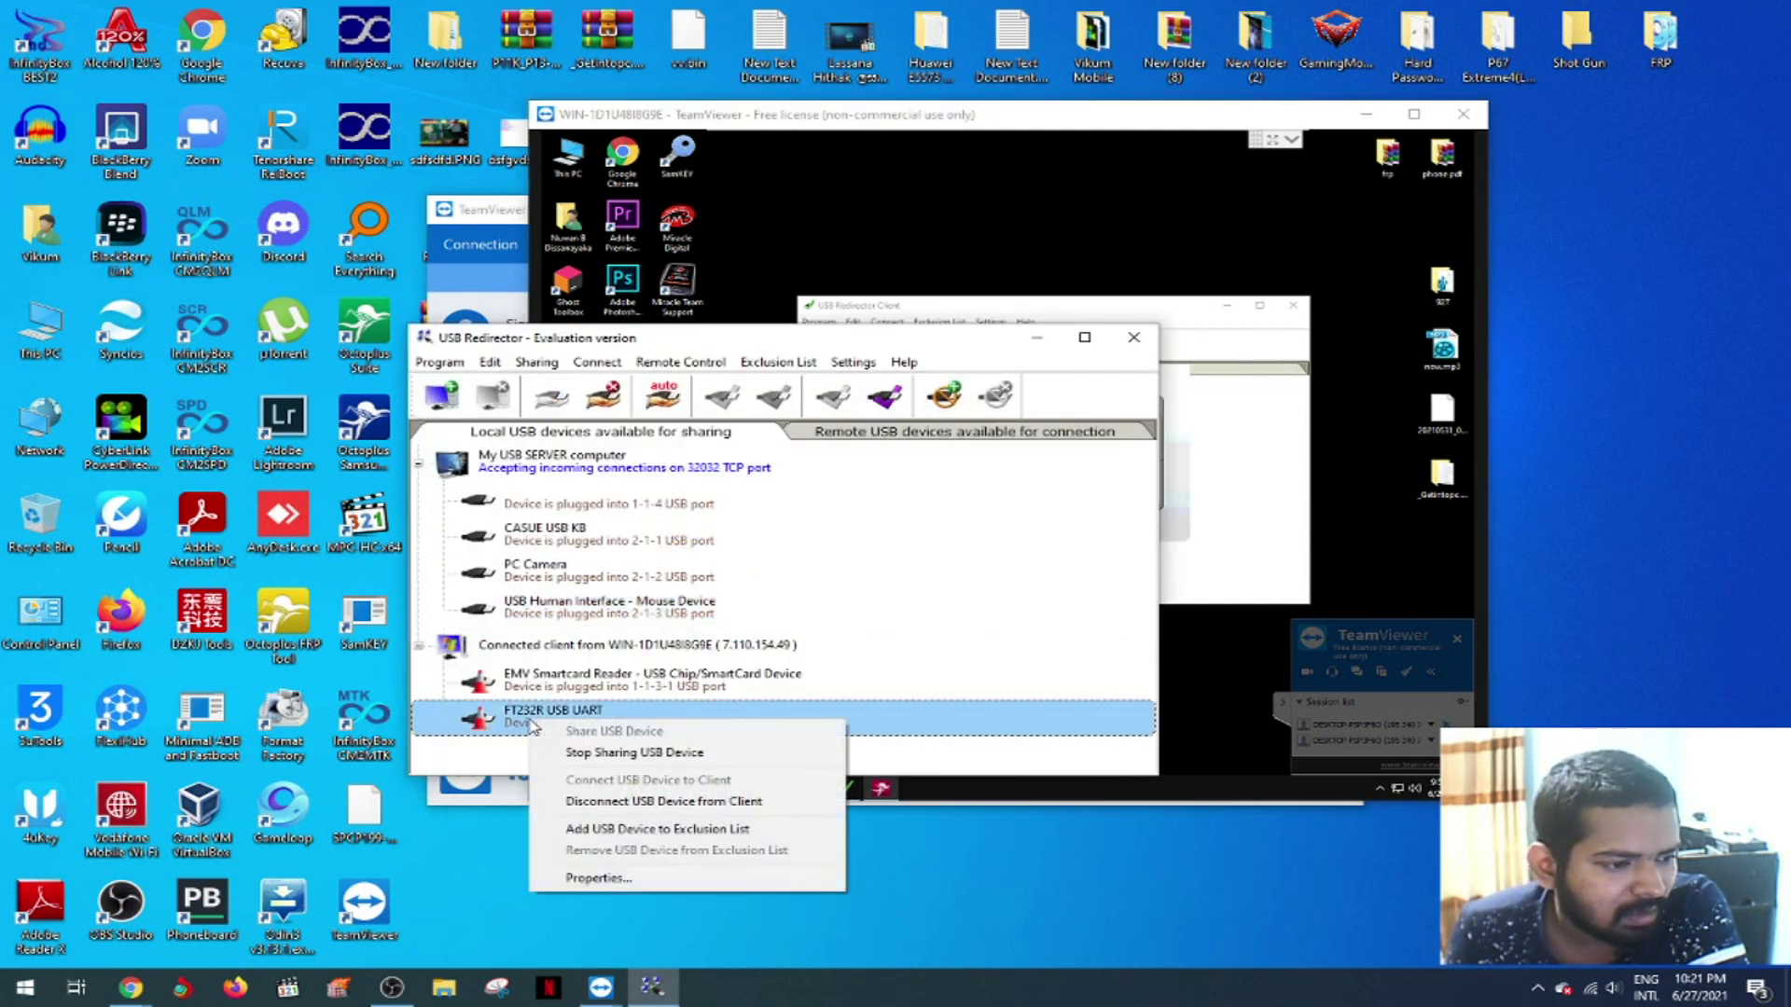
{"action": "left_click", "coordinate": [593, 752]}
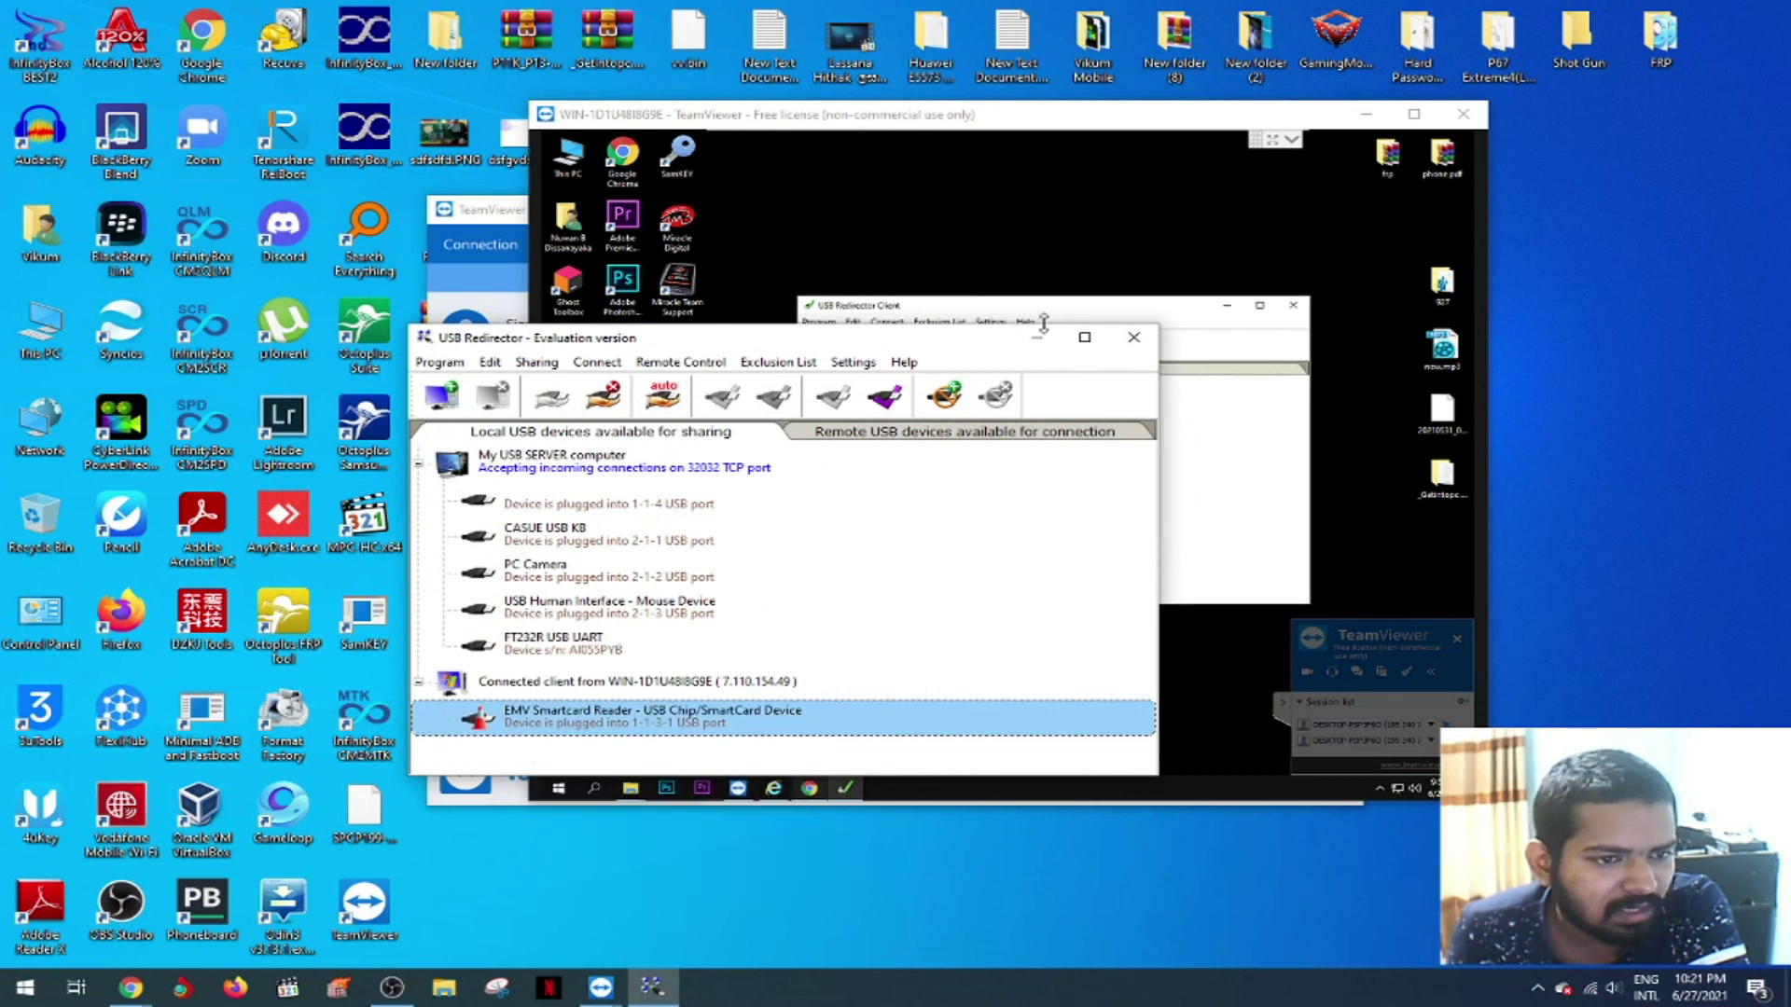
{"action": "left_click", "coordinate": [1037, 337]}
{"action": "left_click", "coordinate": [740, 576]}
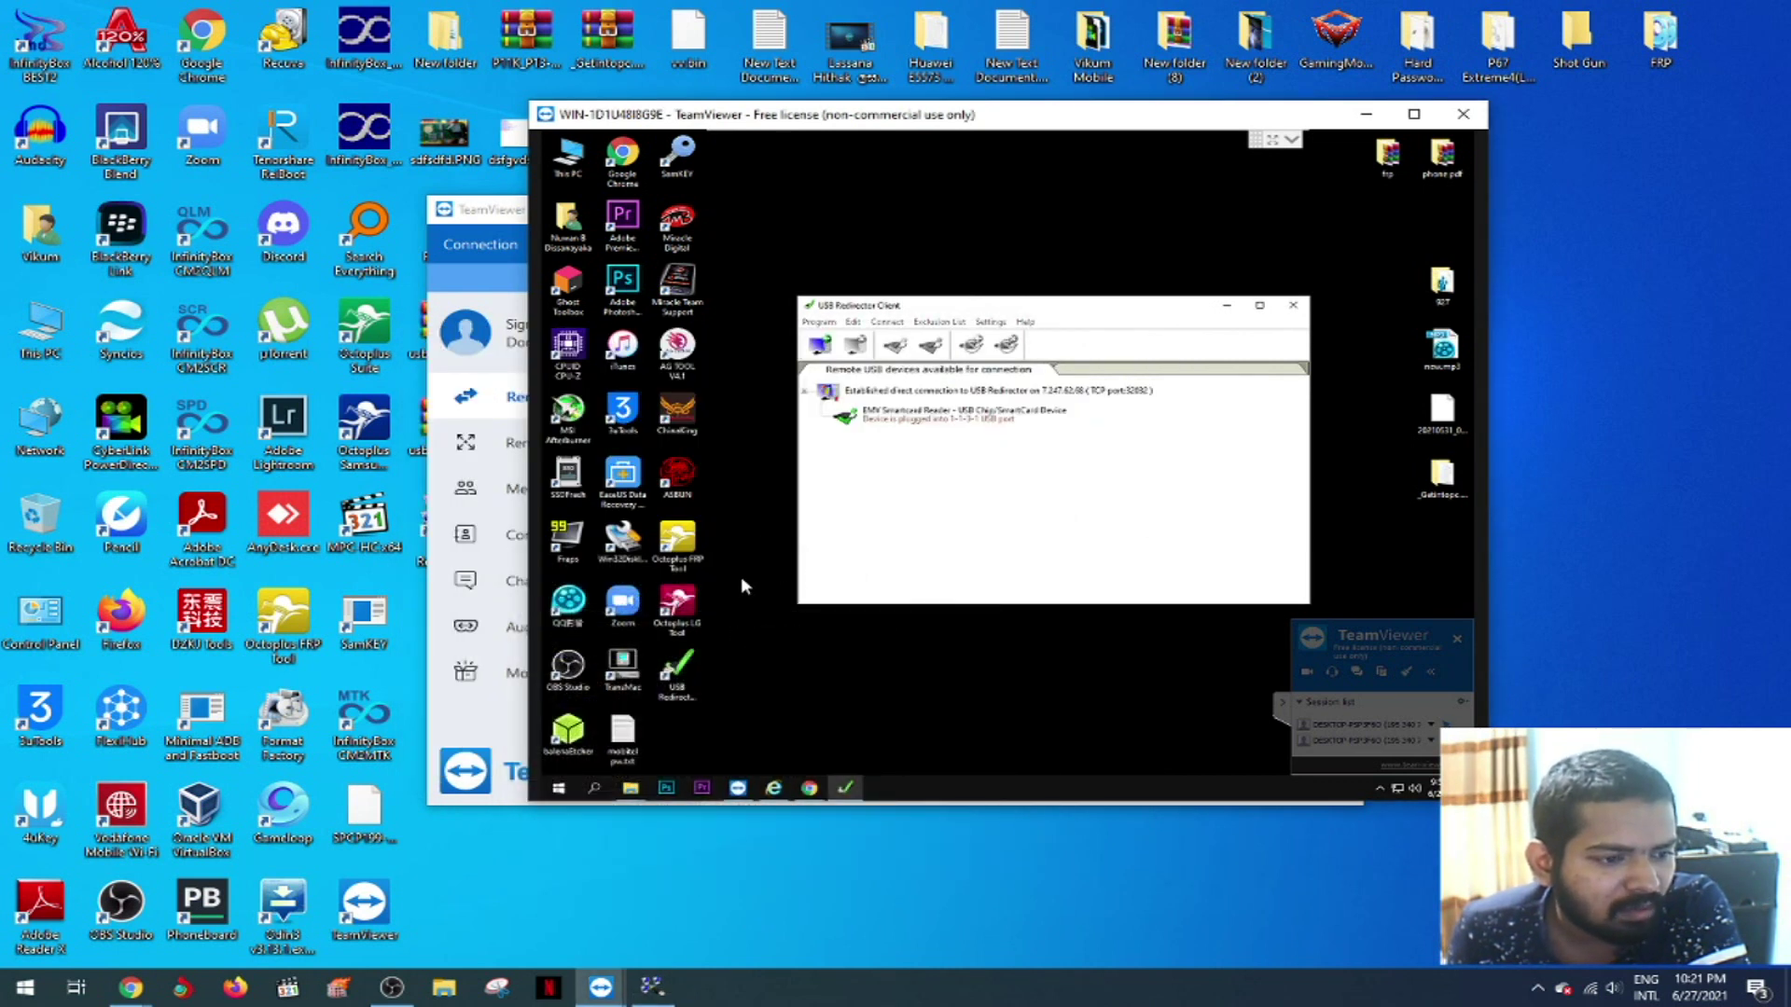
- Run Octoplus FRP Tool on the remote desktop, cancel its activation-code prompt, then dismiss the desktop menu
{"action": "double_click", "coordinate": [681, 543]}
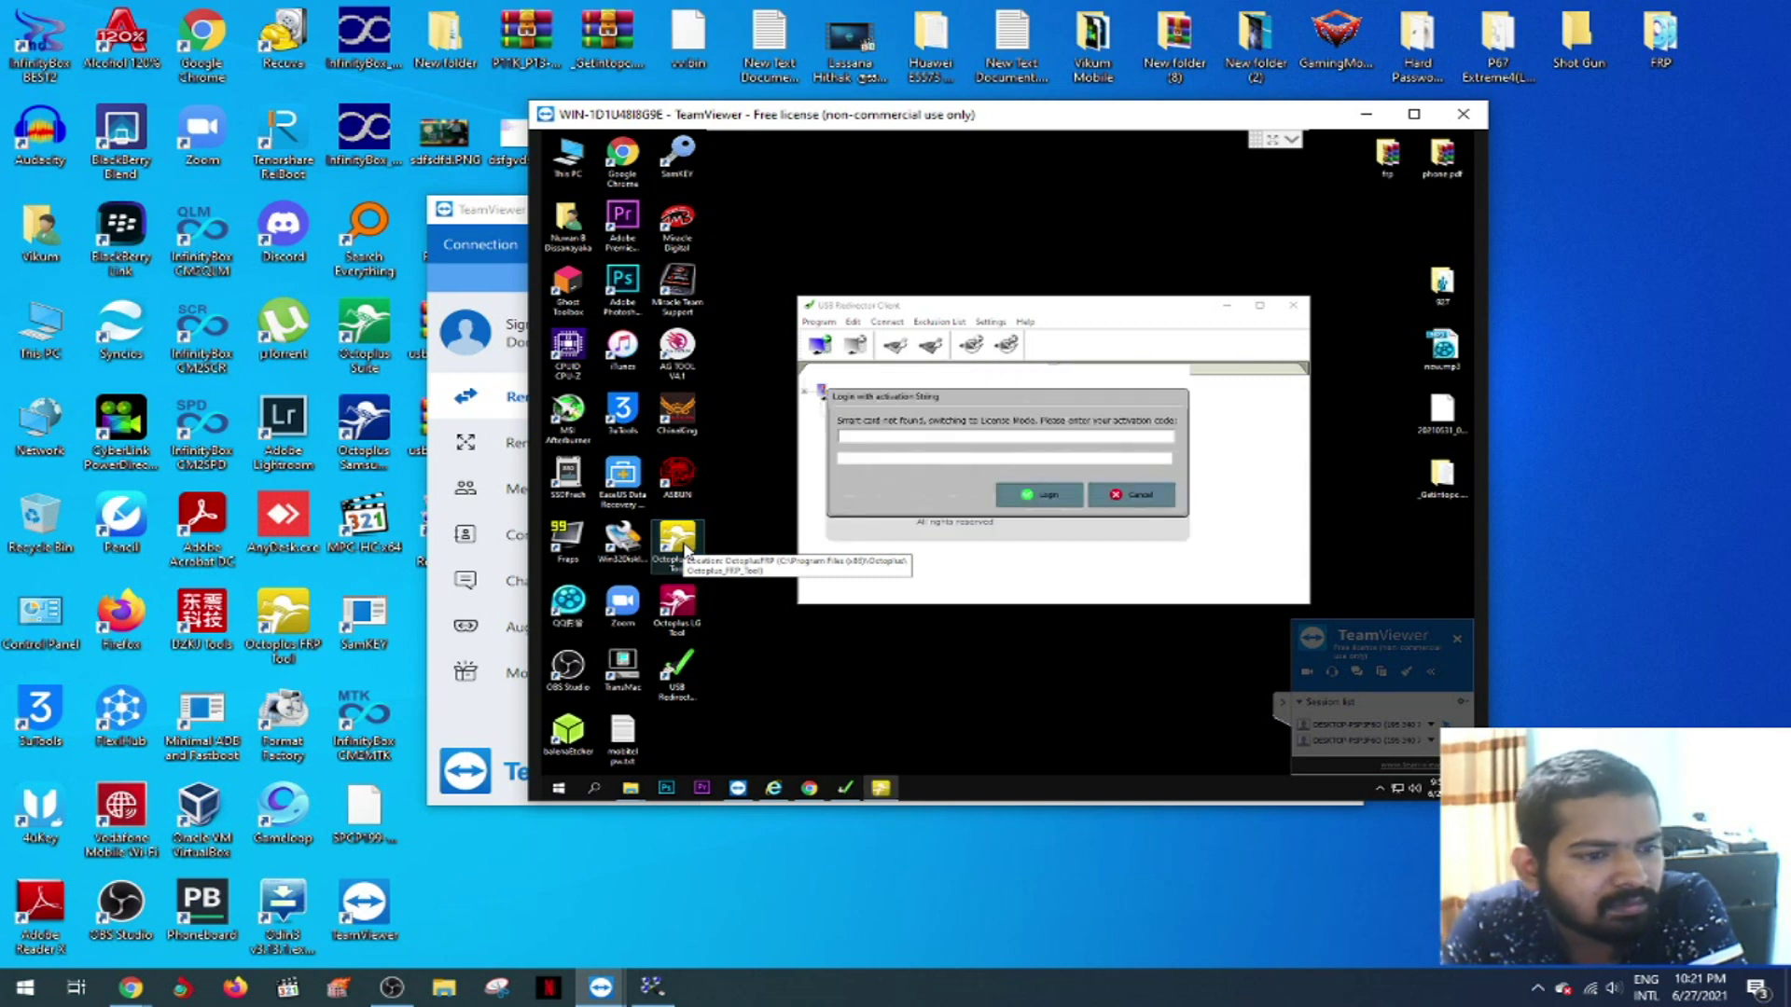
{"action": "left_click", "coordinate": [1152, 497]}
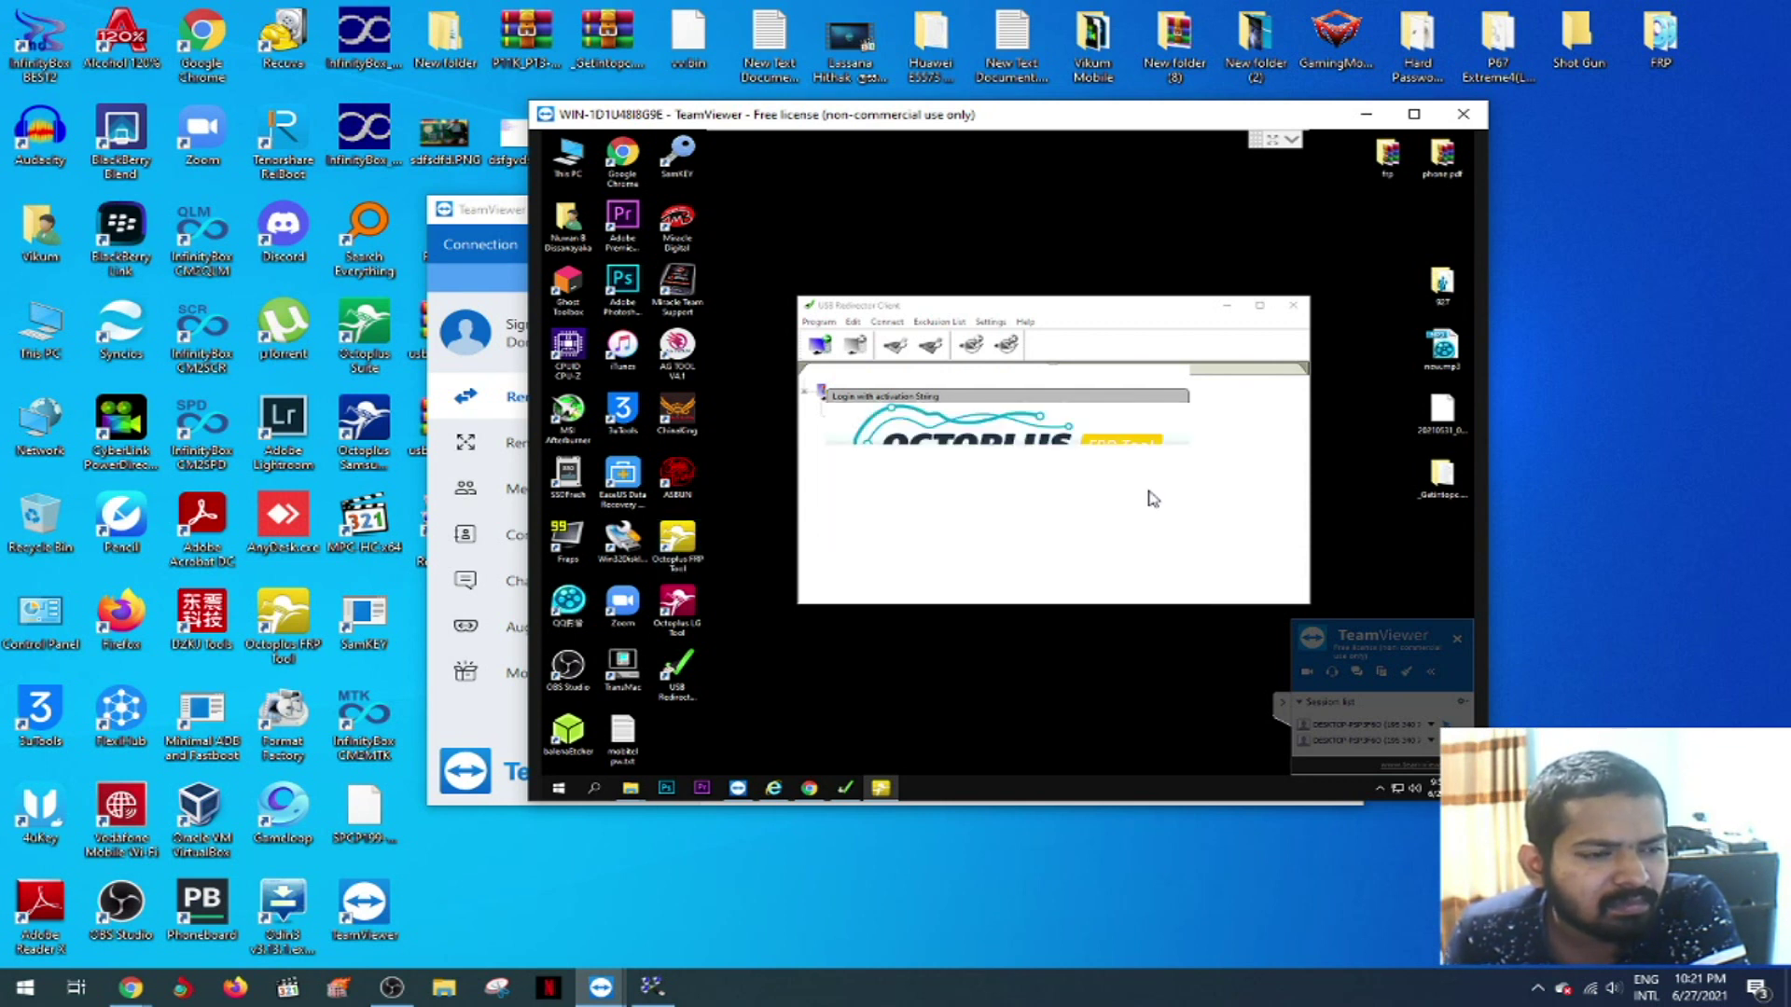
{"action": "right_click", "coordinate": [975, 271]}
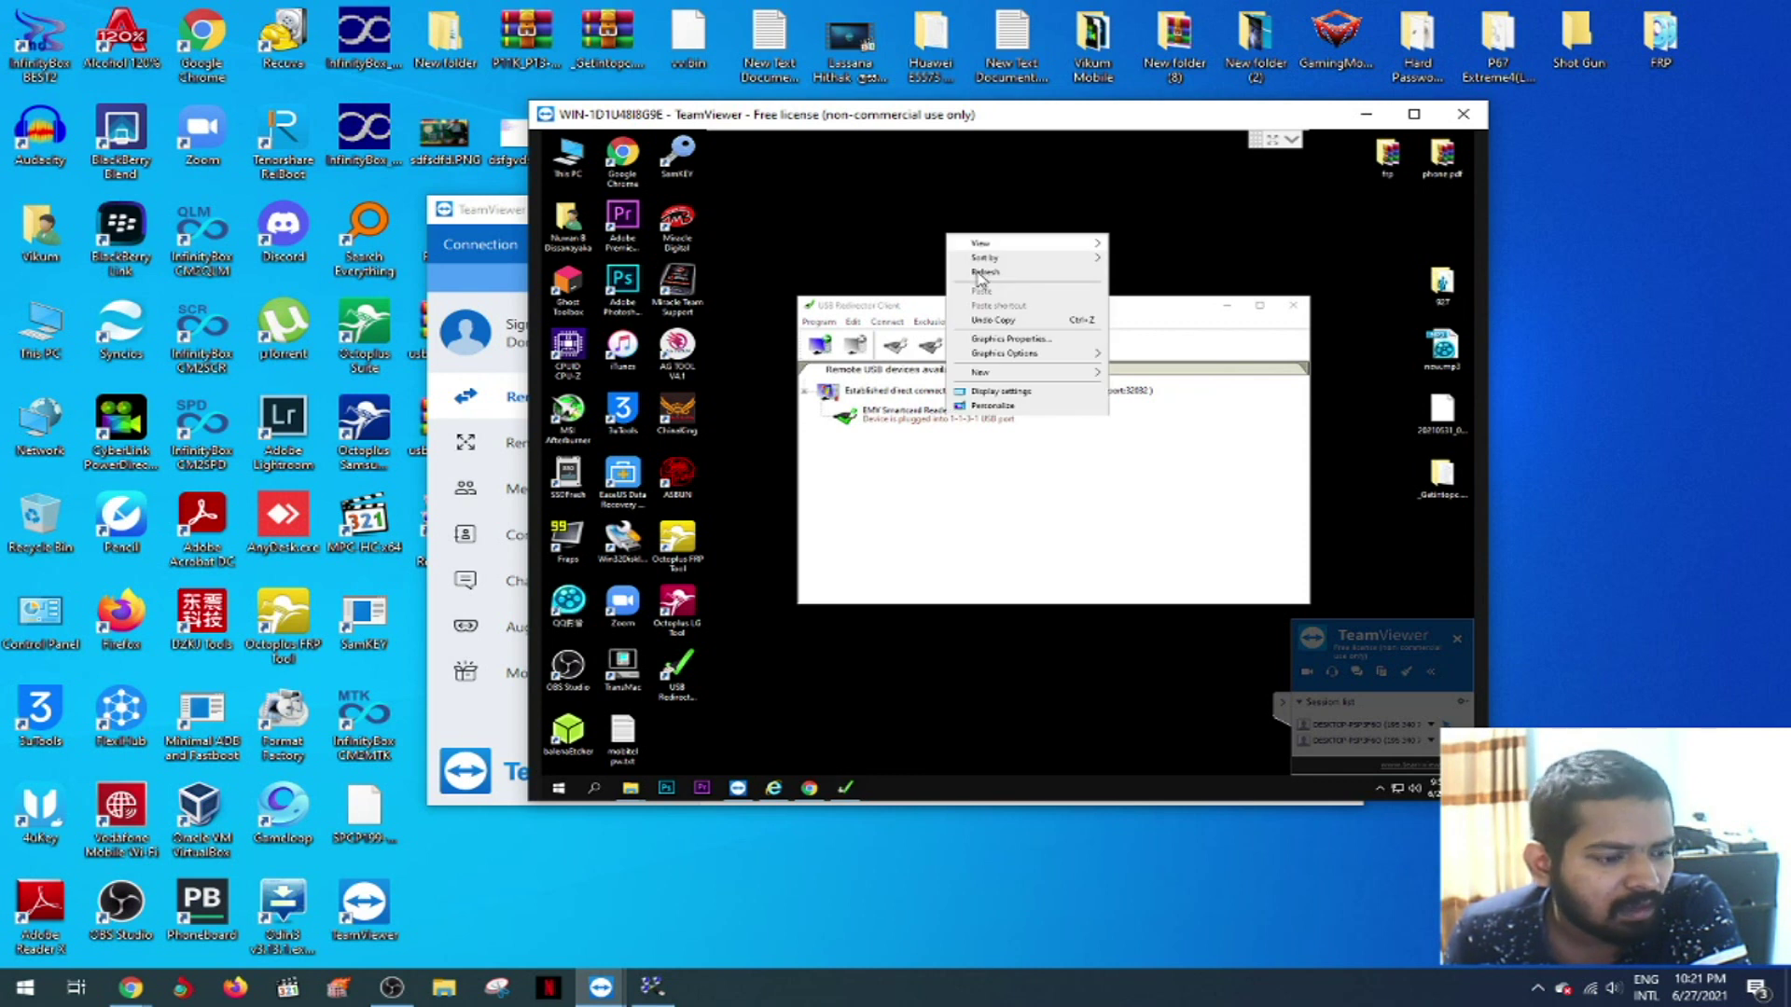
{"action": "left_click", "coordinate": [601, 987]}
- Check the VPN status, then view the USB server properties (7.247.62.68, port 32032) and close them
{"action": "left_click", "coordinate": [774, 898]}
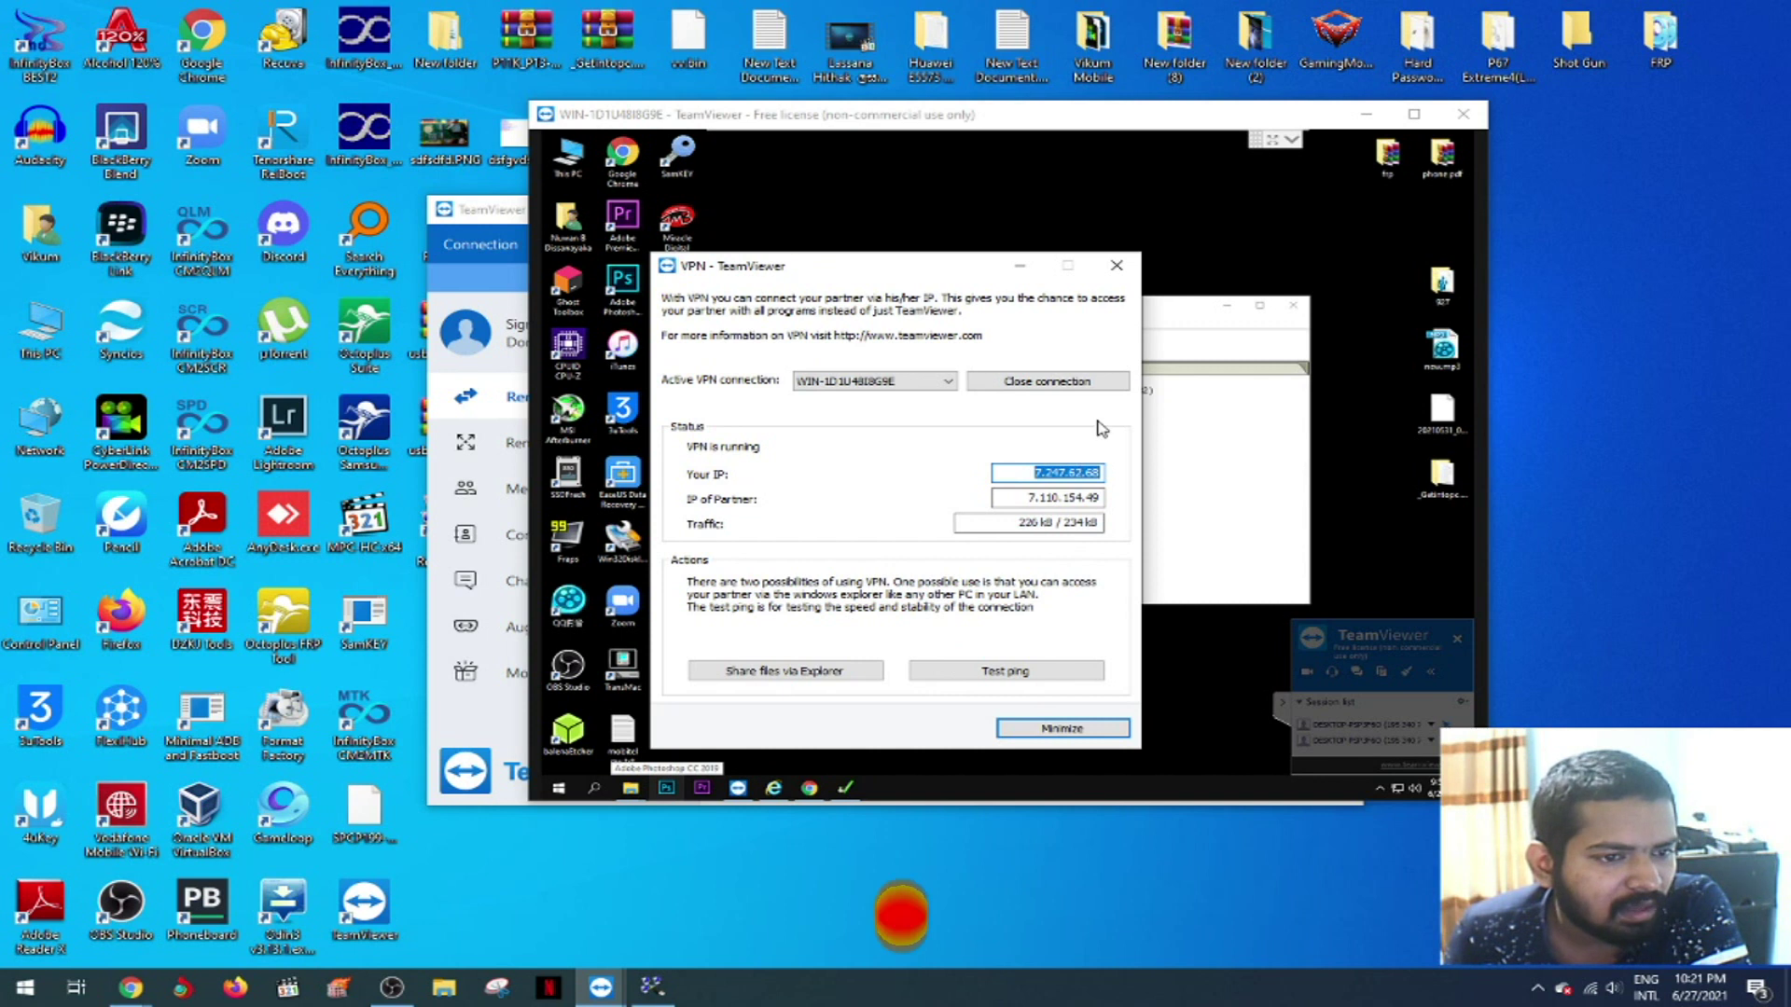
{"action": "left_click", "coordinate": [981, 438]}
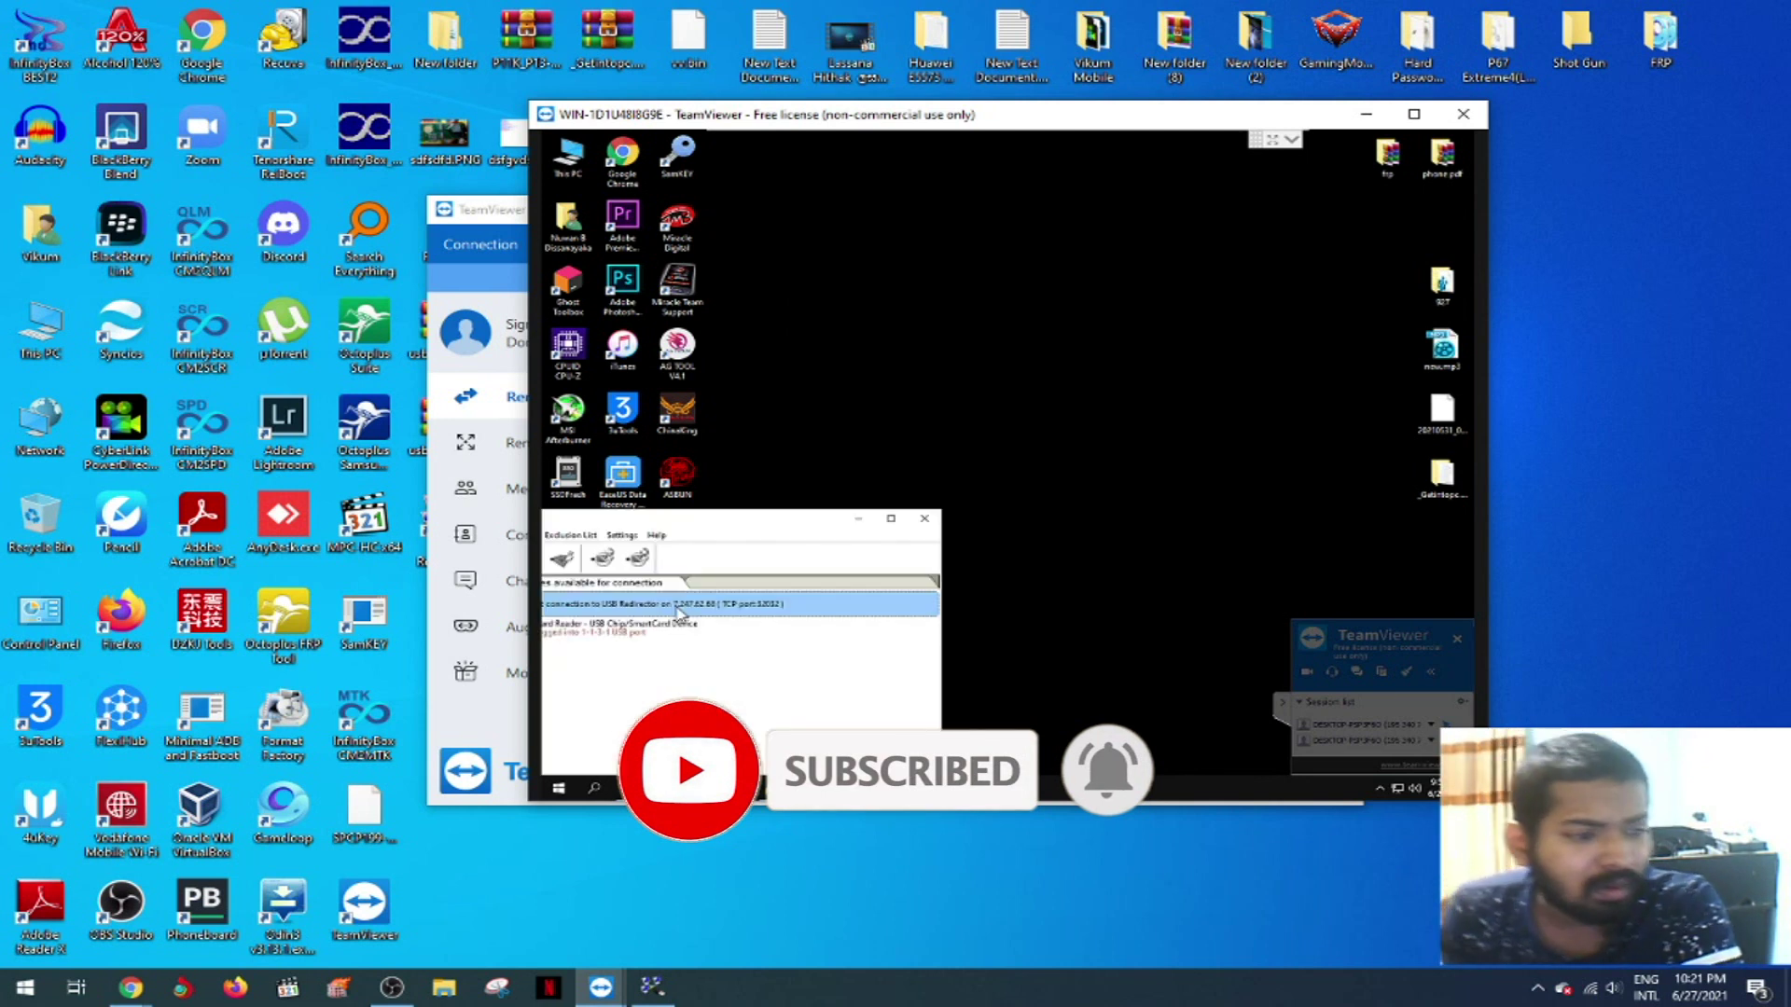
{"action": "double_click", "coordinate": [678, 611]}
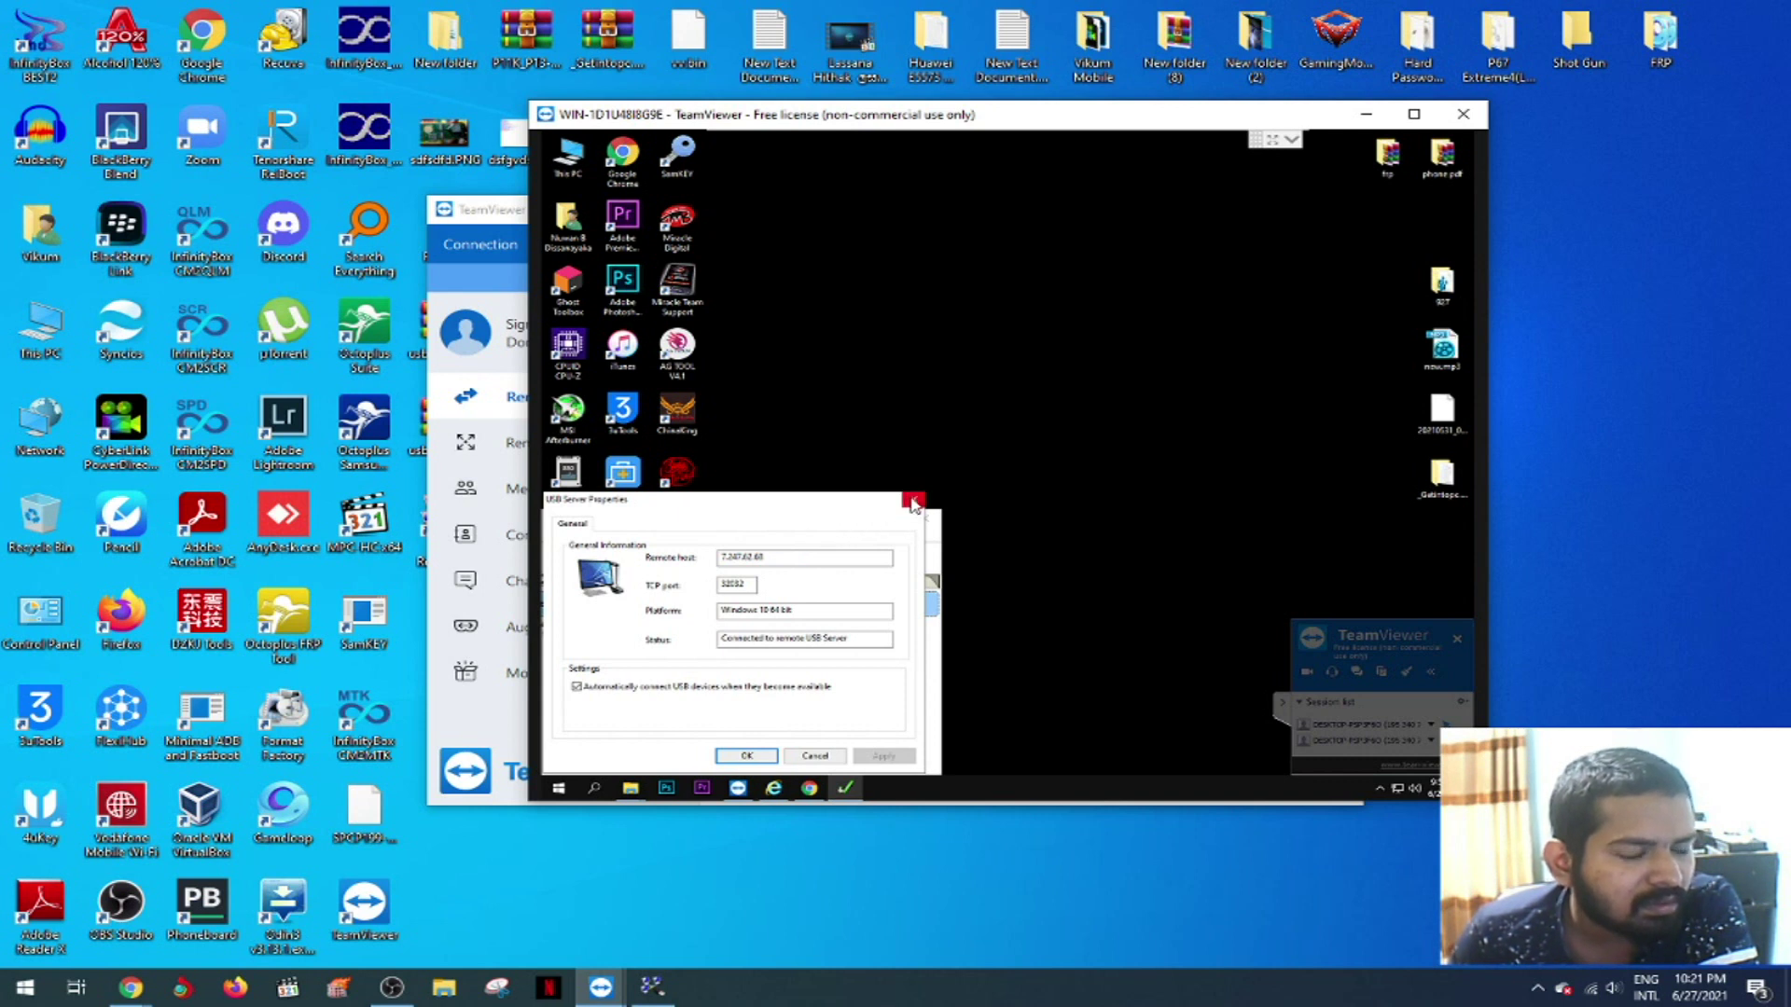
{"action": "left_click", "coordinate": [913, 502]}
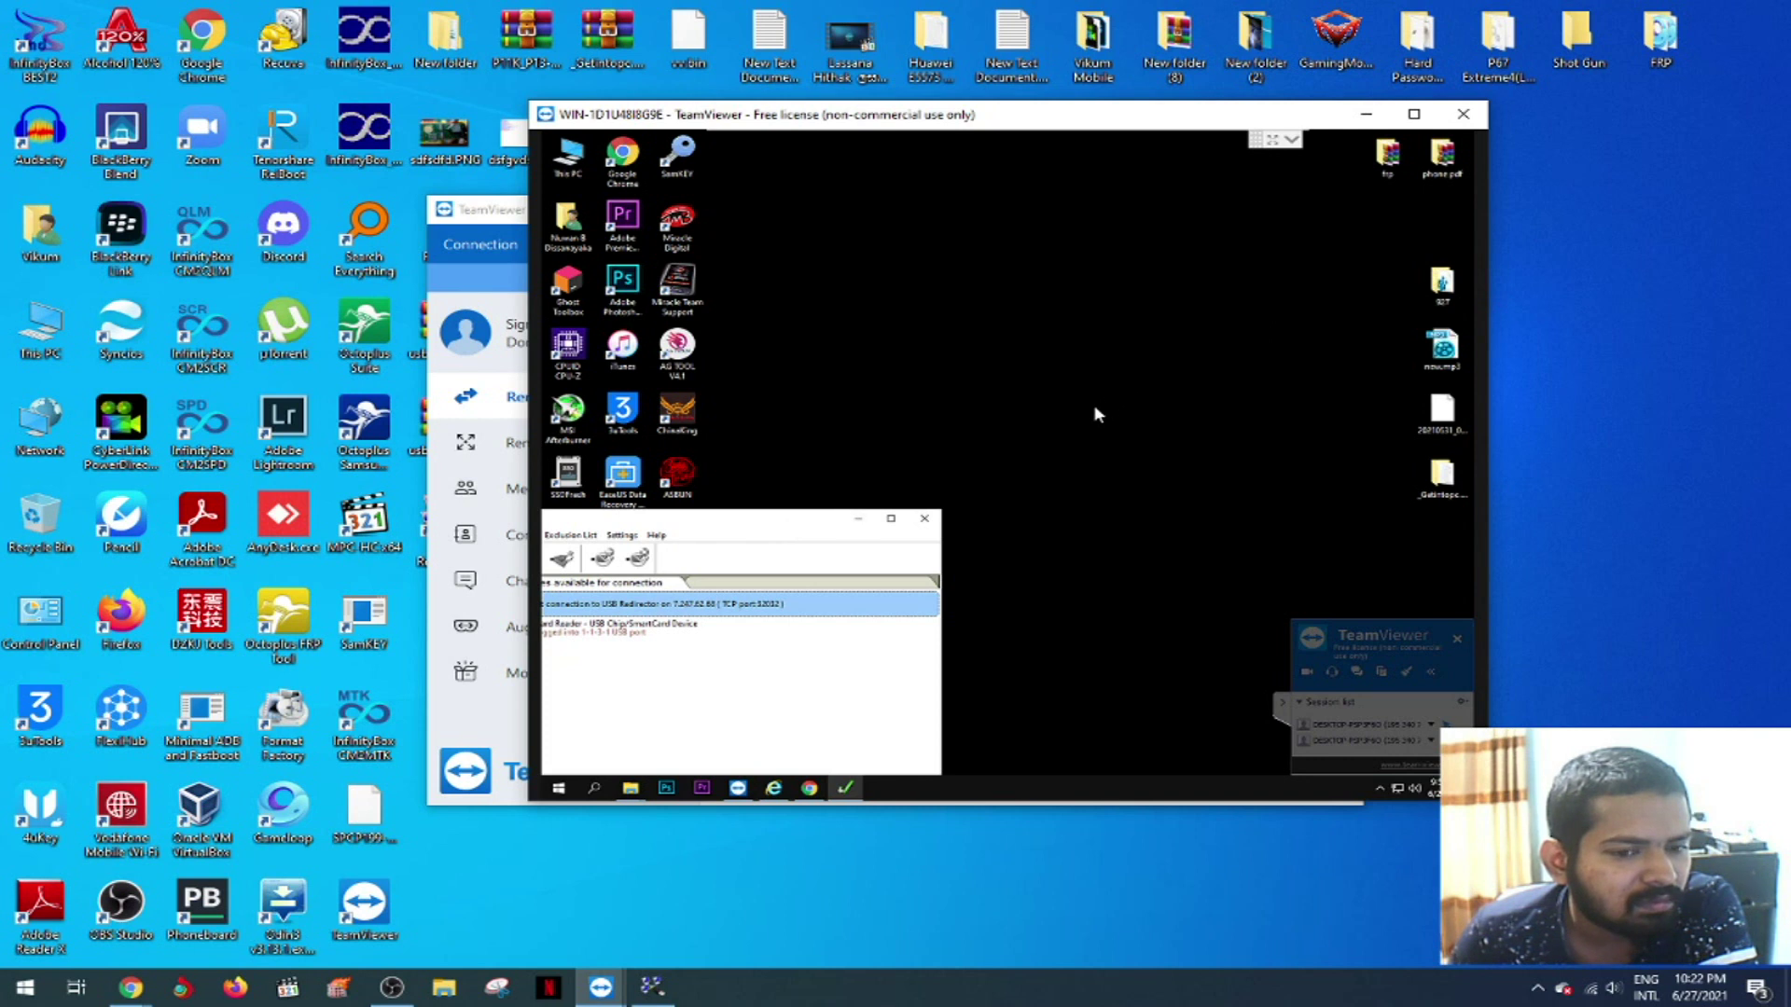
- Snap and hide the remote USB Redirector Client, cancel the Octoplus prompt, then close and relaunch the client
{"action": "key", "text": "super+Right"}
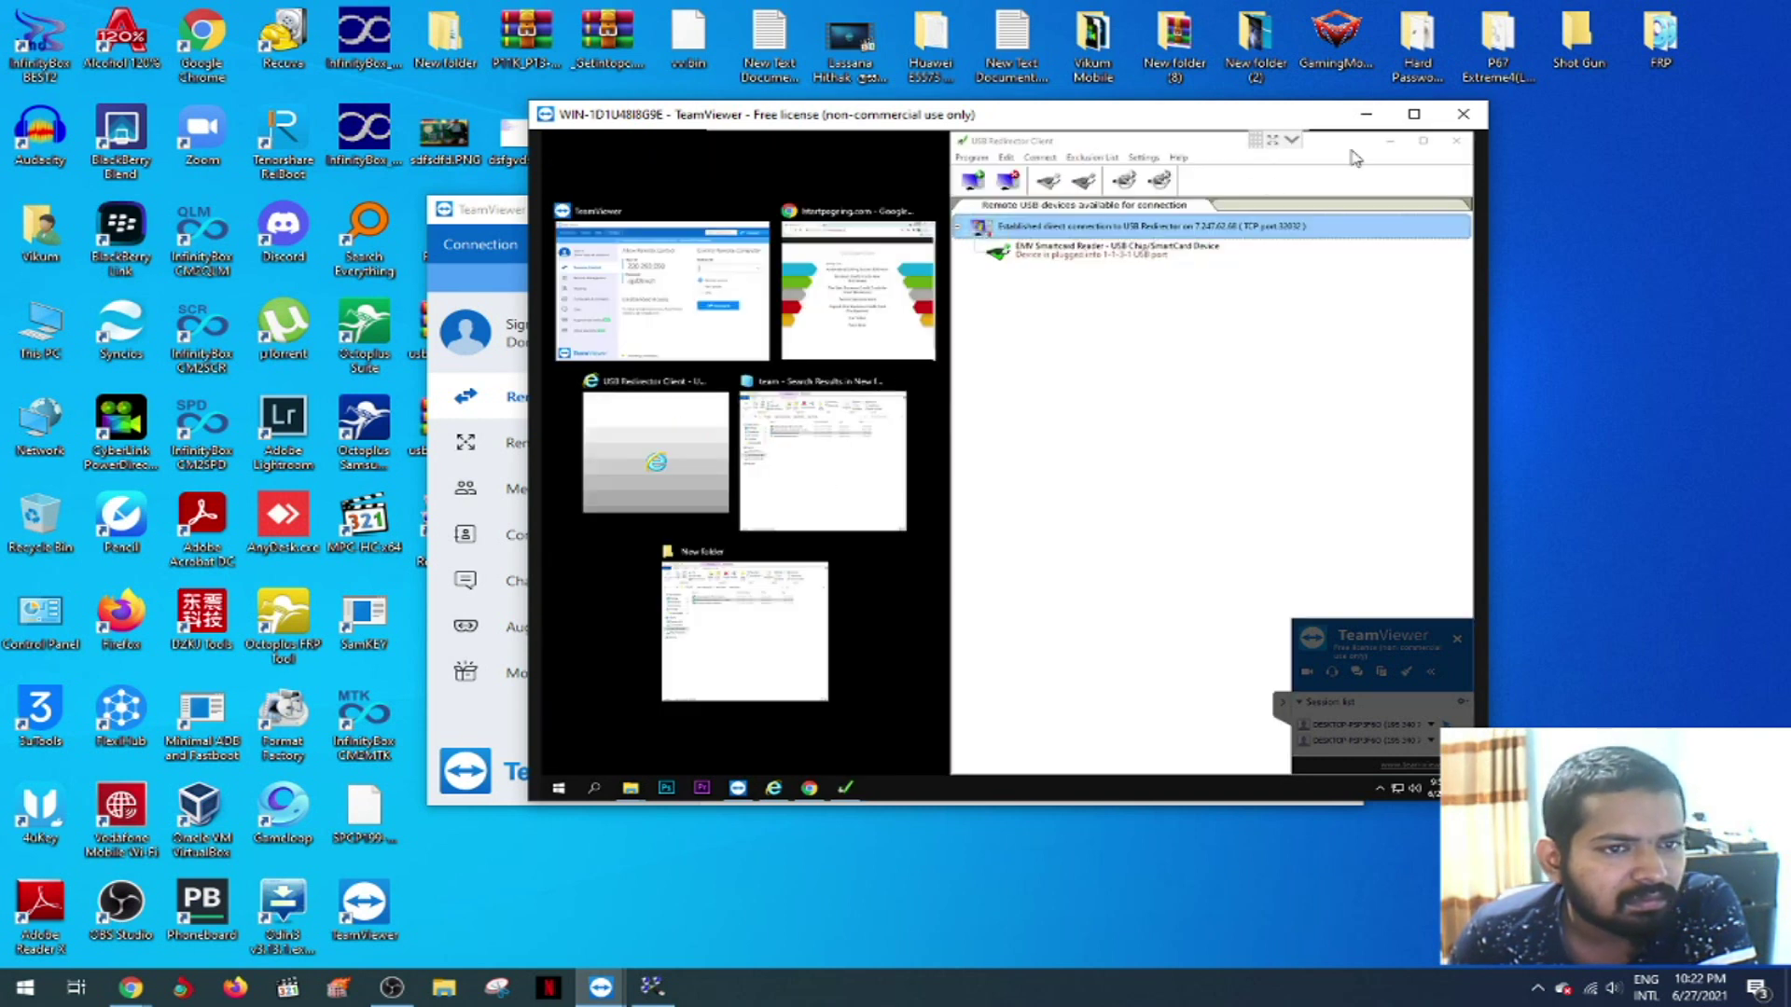
{"action": "left_click", "coordinate": [1394, 149]}
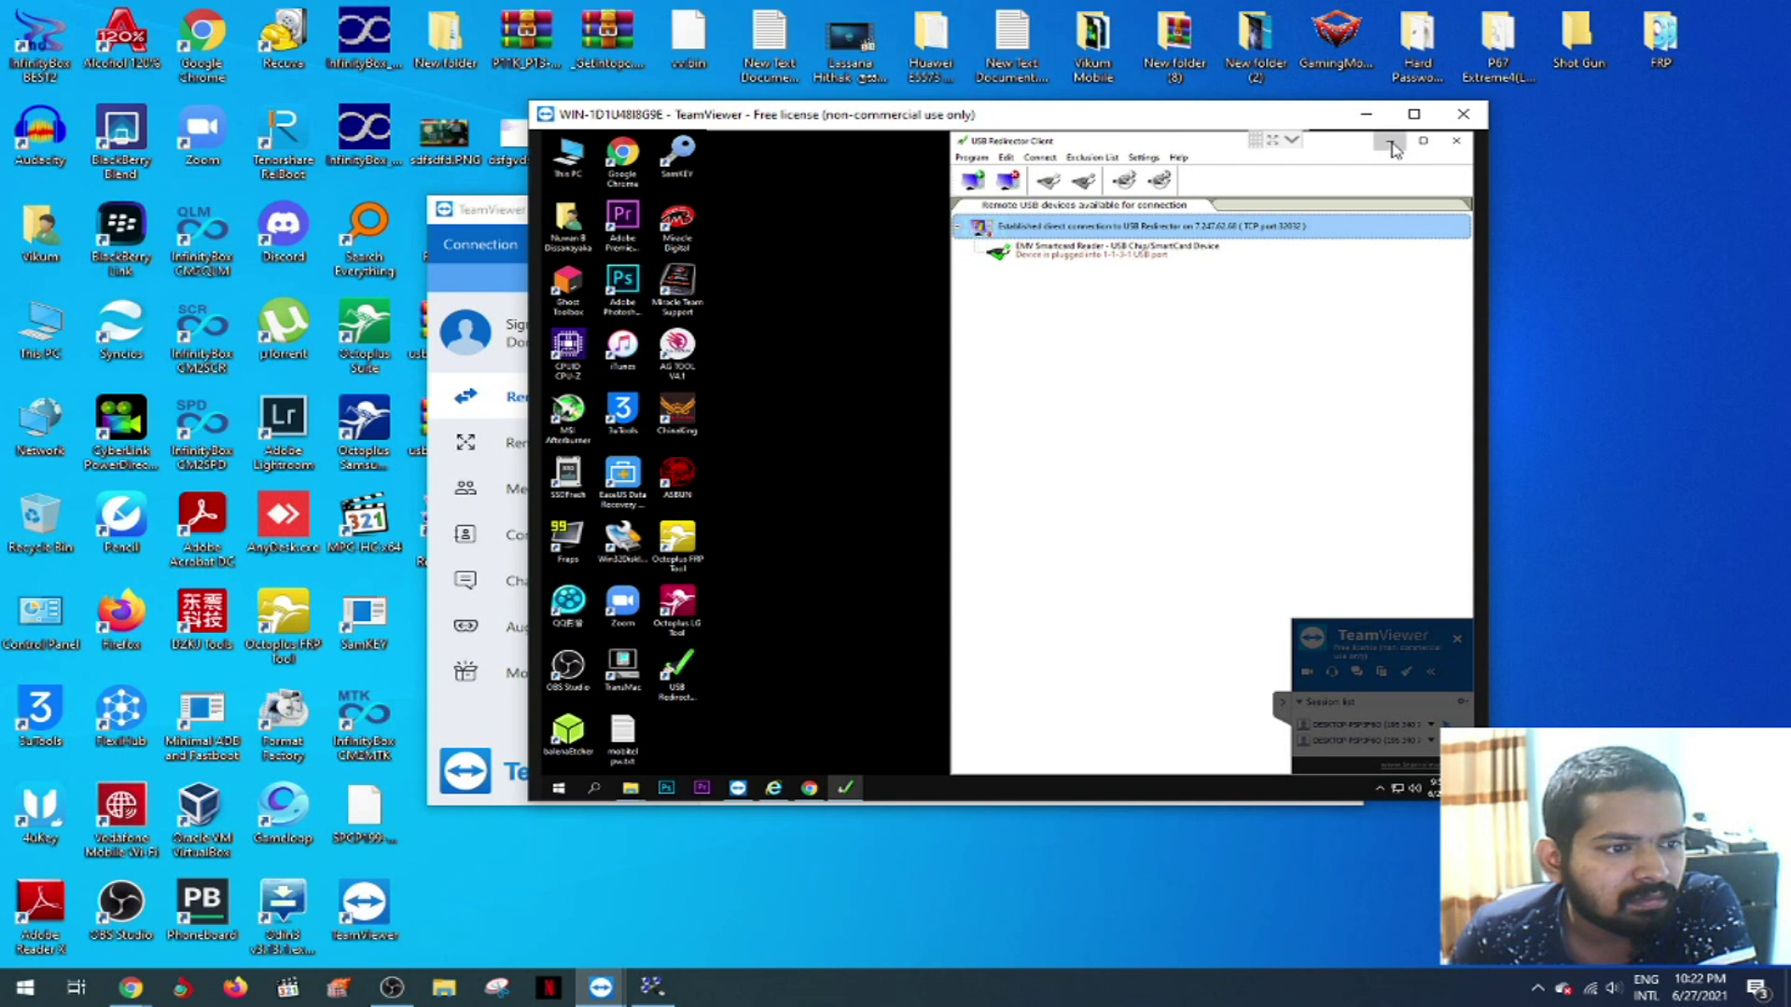
{"action": "left_click", "coordinate": [1393, 149]}
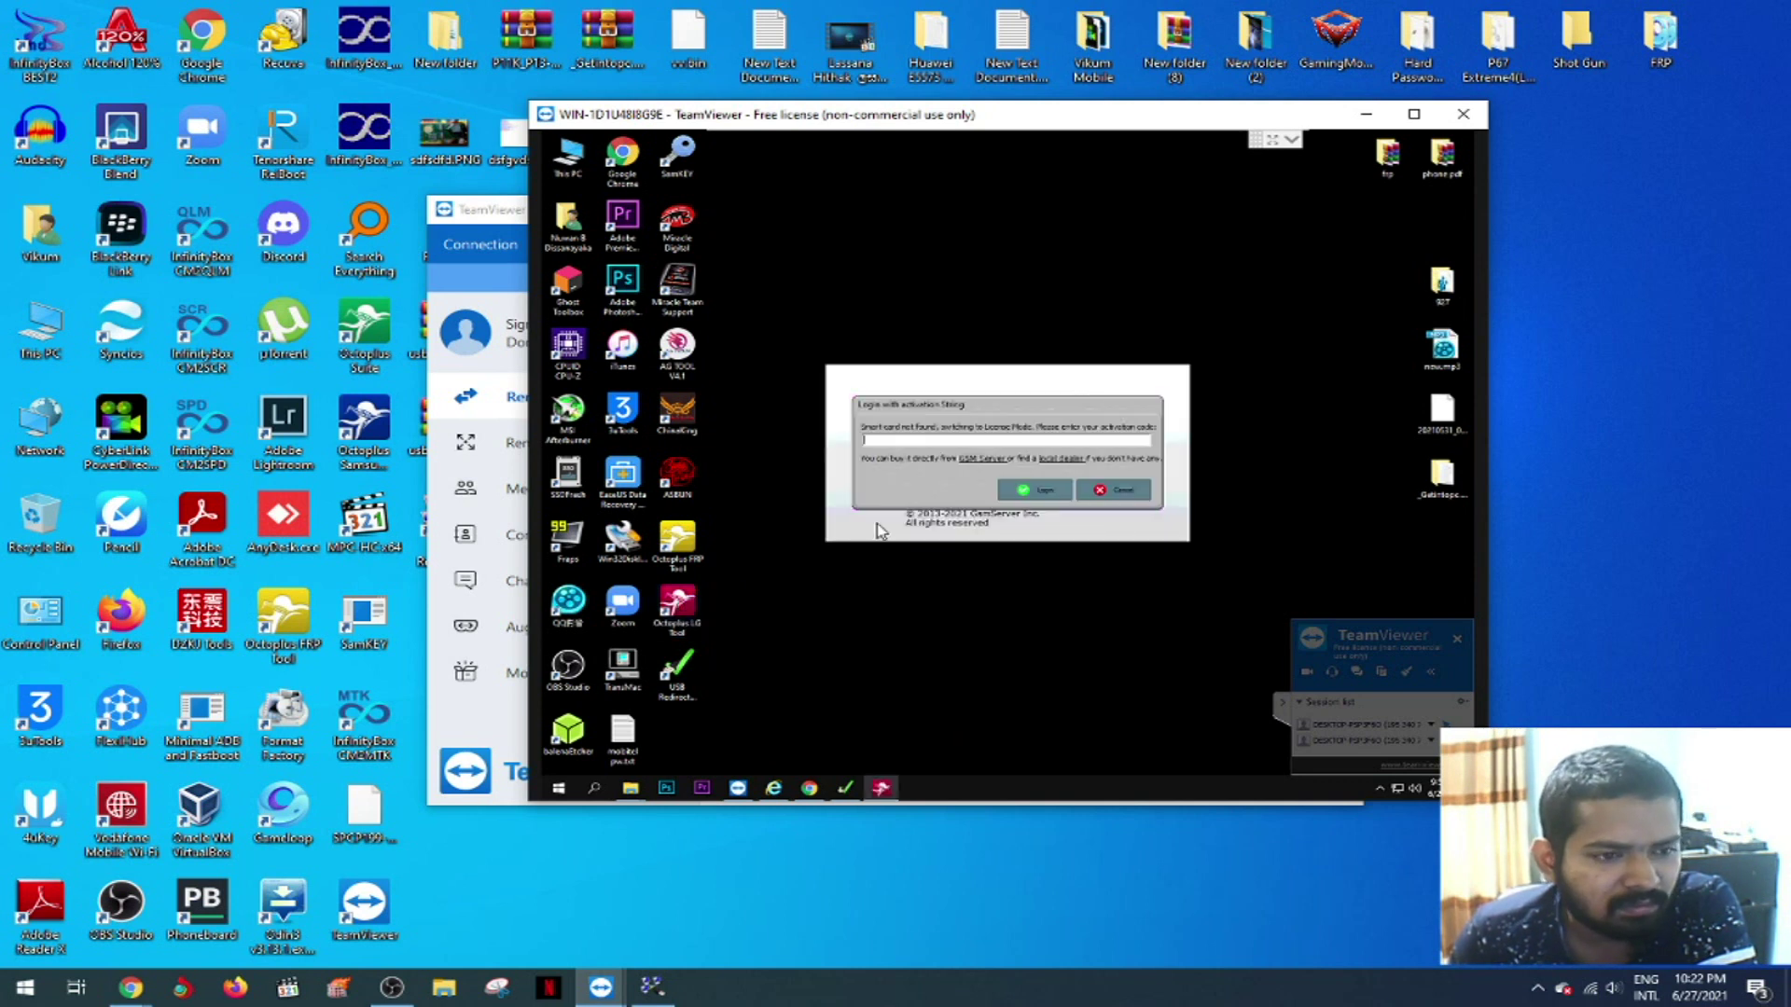
{"action": "left_click", "coordinate": [1104, 491]}
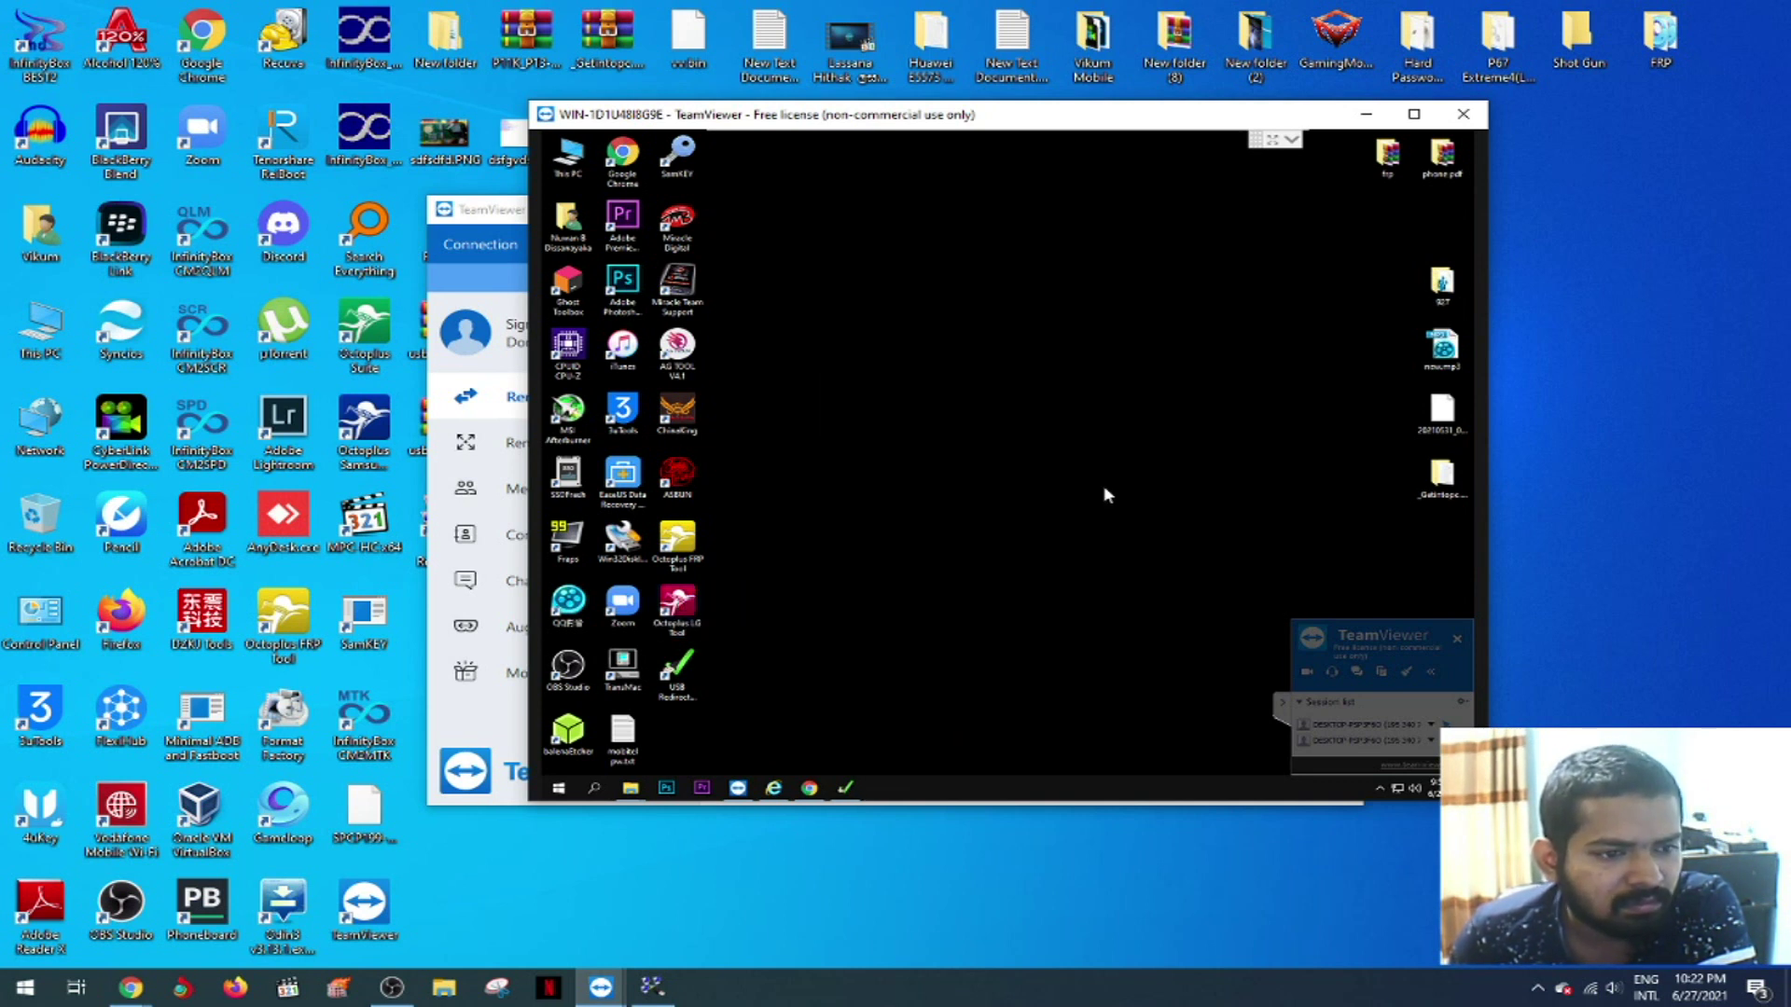
{"action": "left_click", "coordinate": [849, 791]}
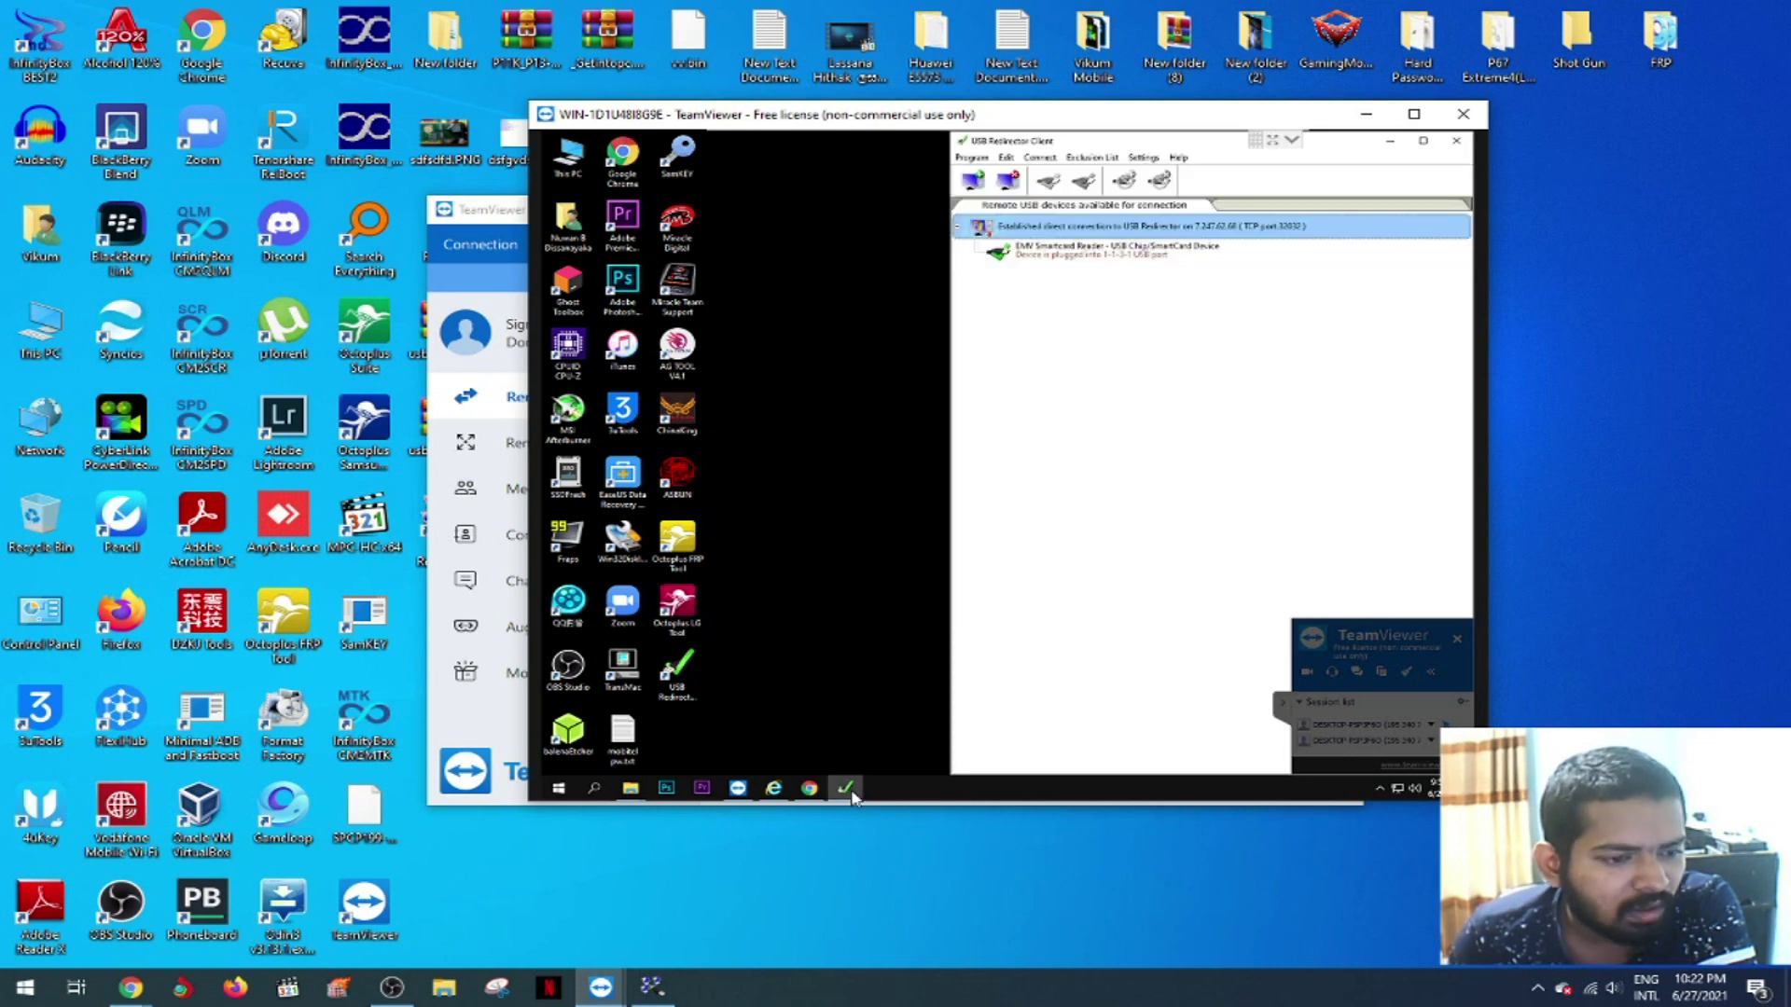
{"action": "left_click", "coordinate": [1457, 142]}
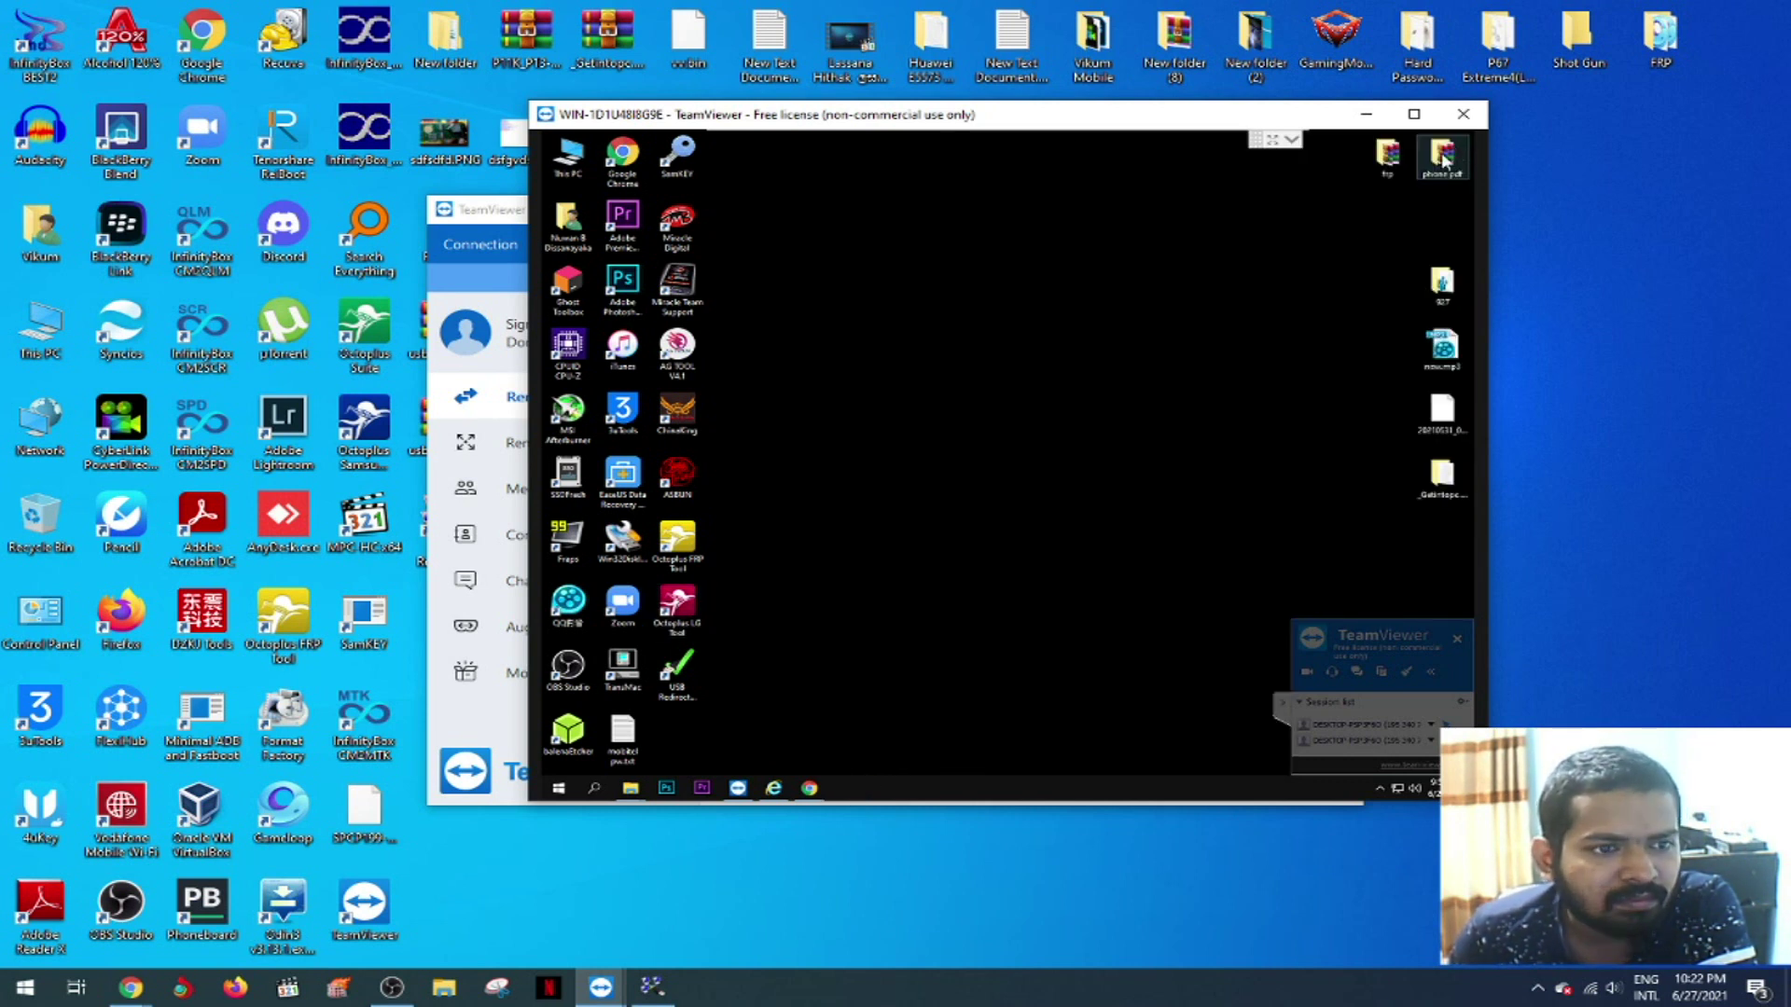
{"action": "double_click", "coordinate": [679, 673]}
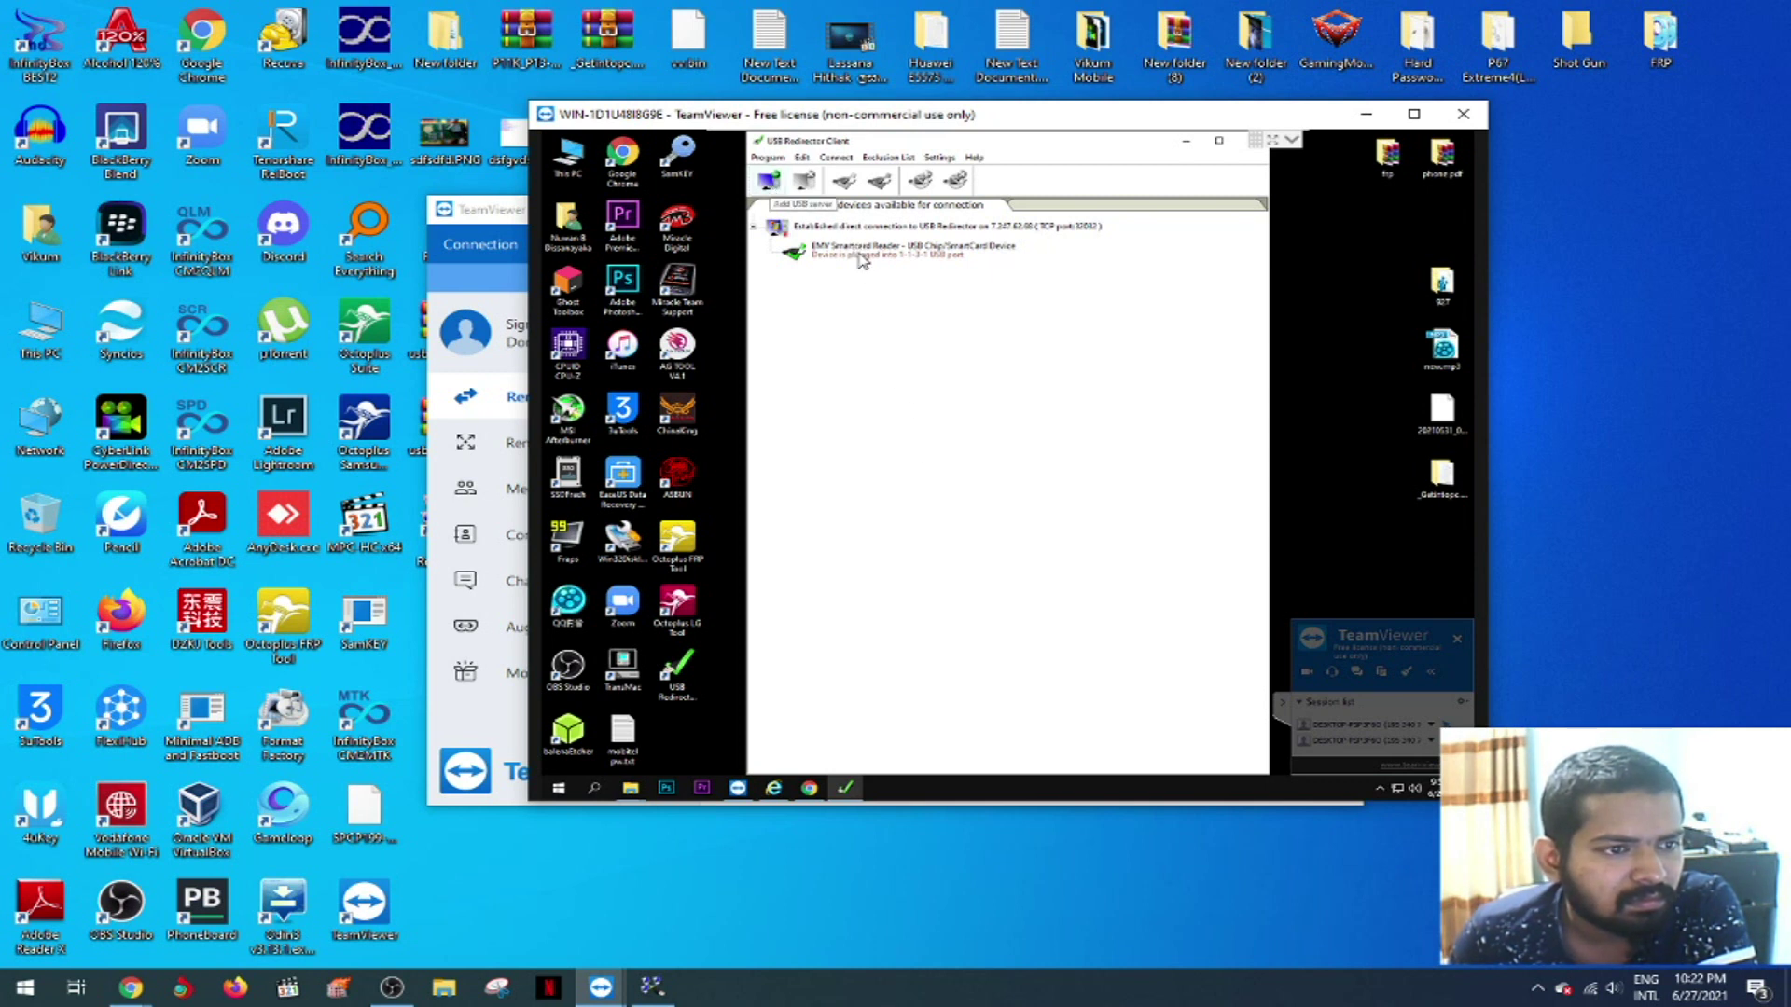
- Inspect the EMV Smartcard Reader properties, run Octoplus LG Tool and cancel its prompt, then close the client
{"action": "double_click", "coordinate": [862, 261]}
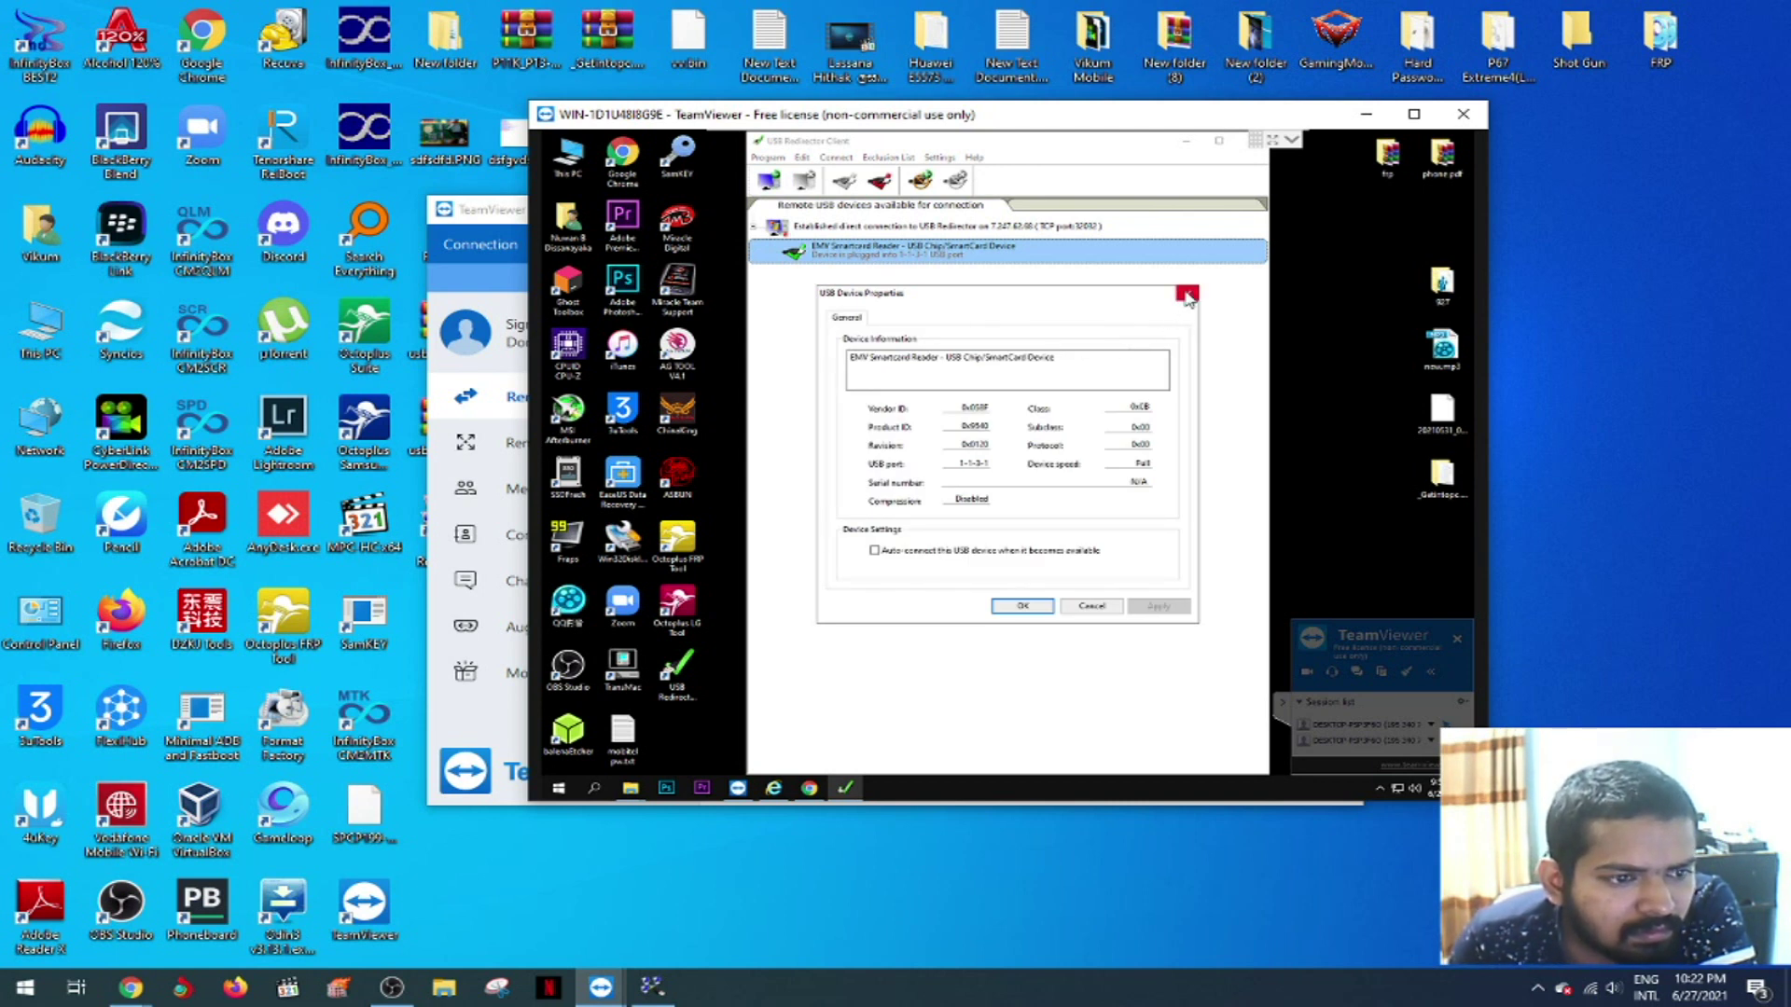
{"action": "left_click", "coordinate": [1187, 296]}
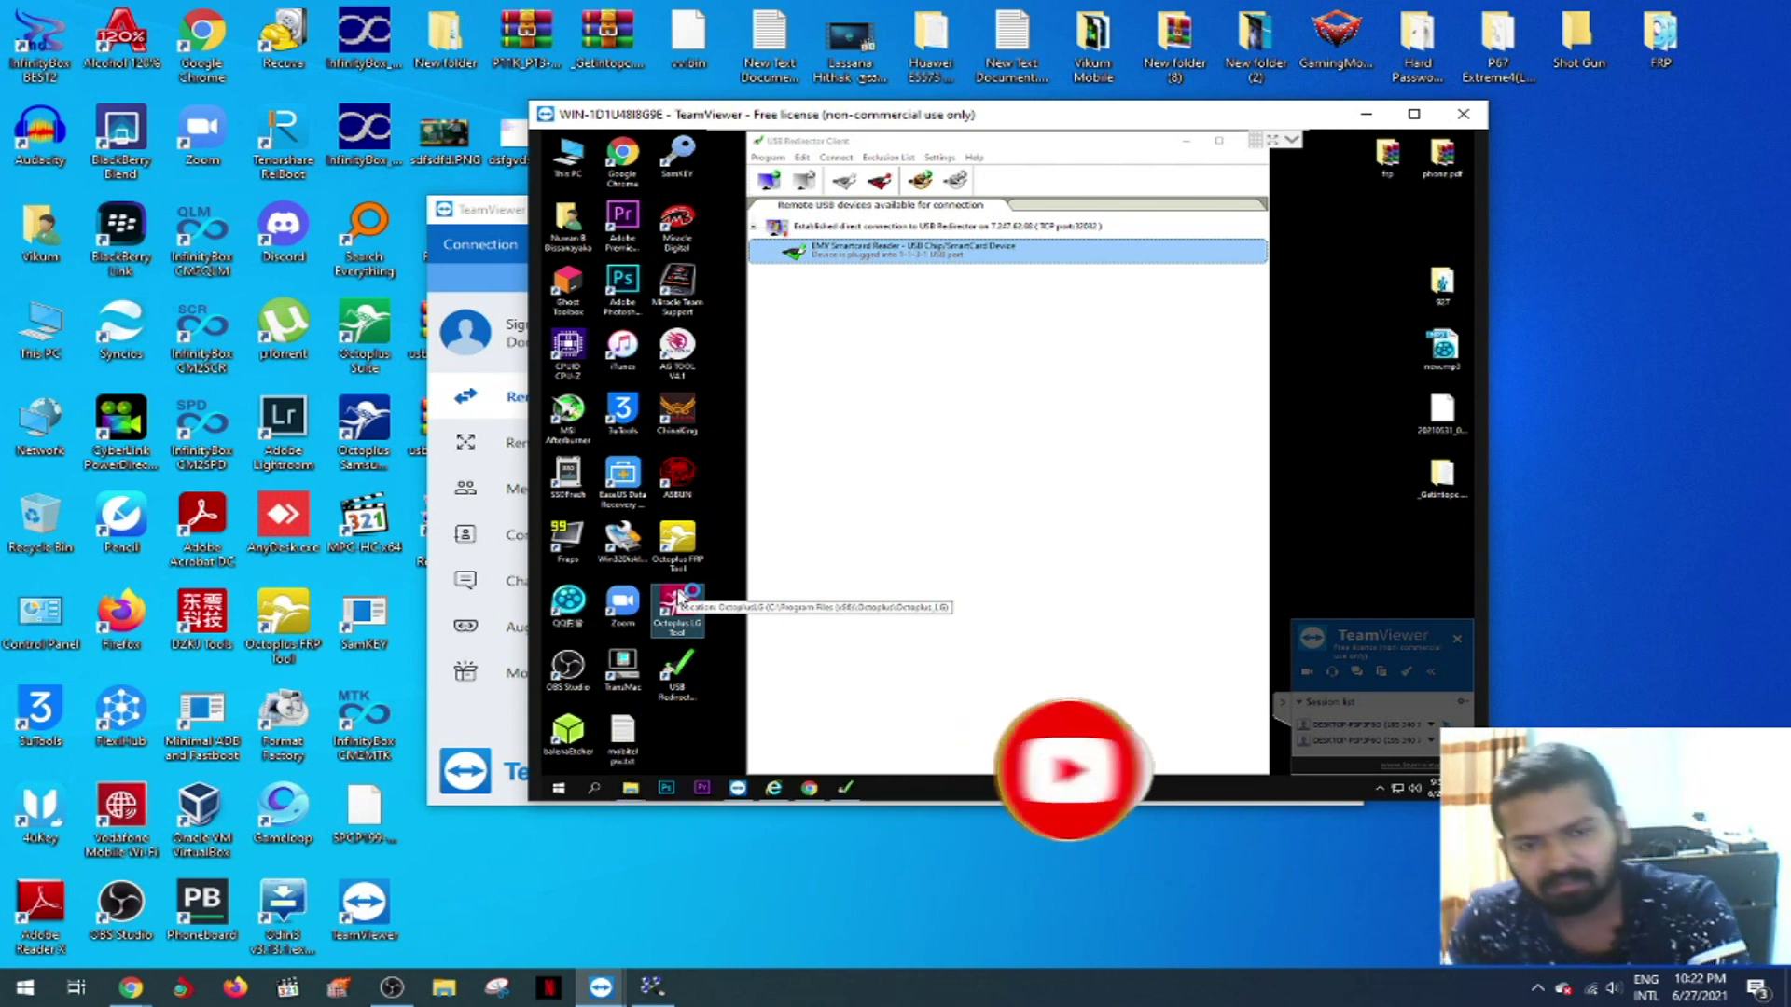
{"action": "double_click", "coordinate": [678, 597]}
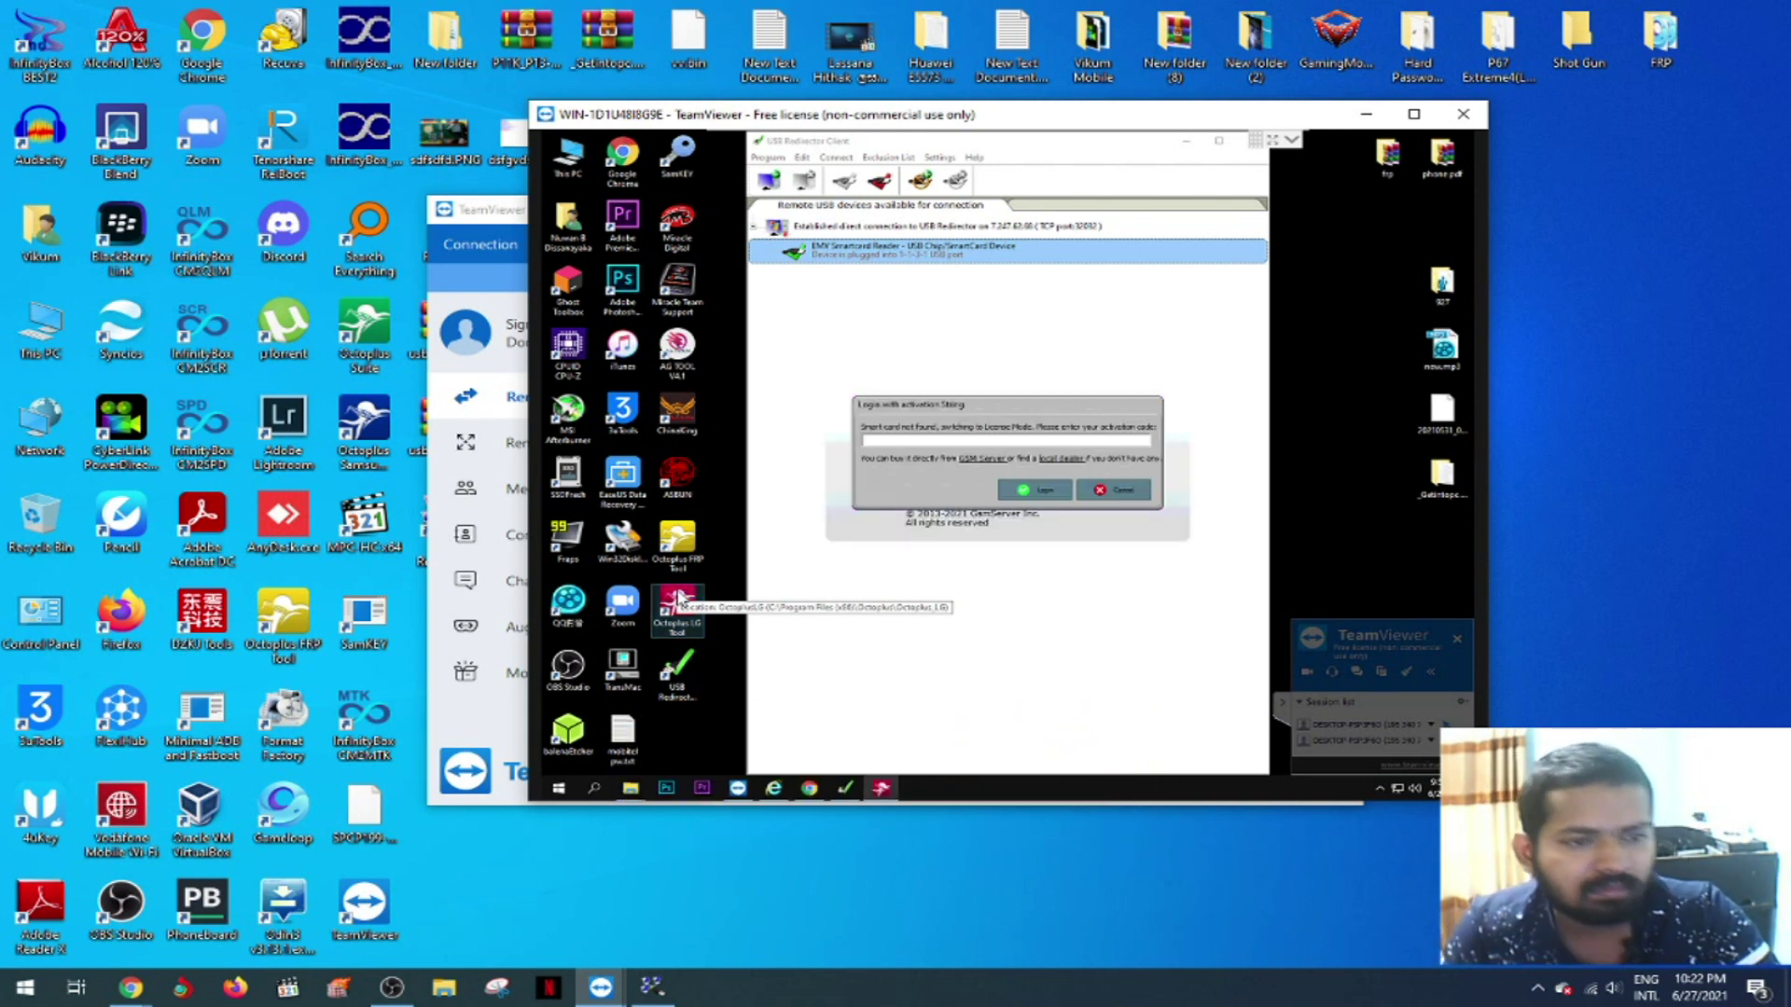
{"action": "left_click", "coordinate": [1119, 491]}
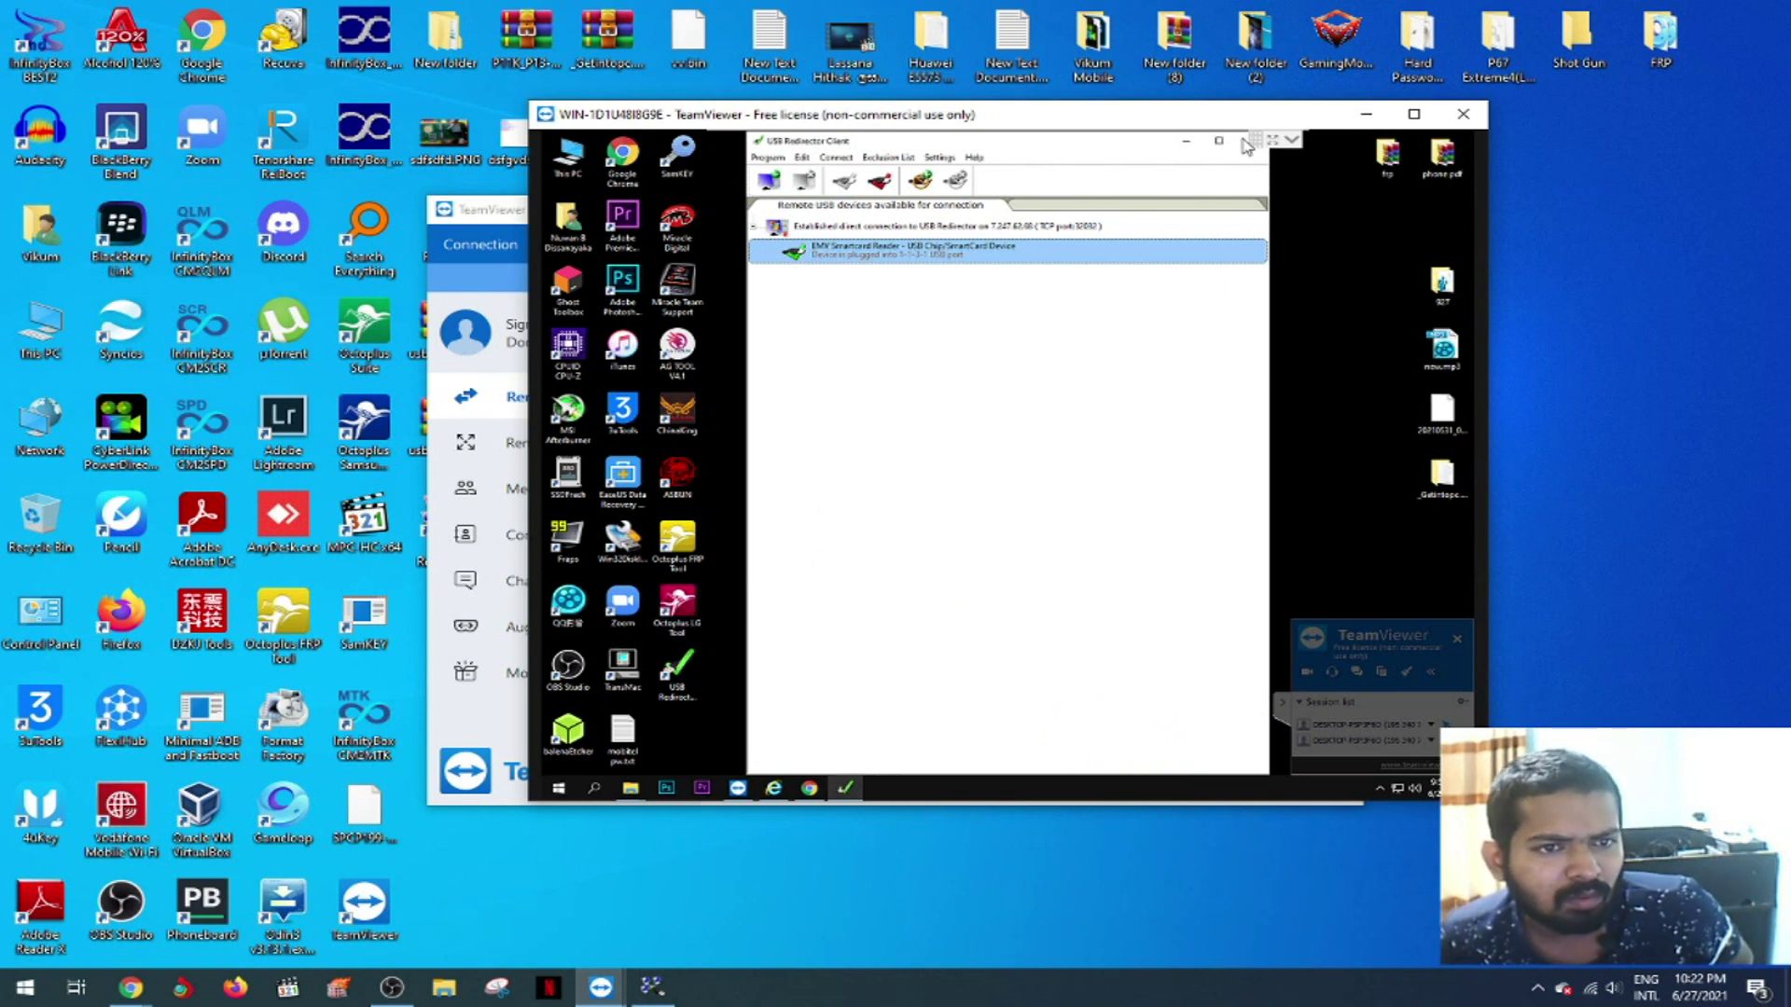
{"action": "left_click_drag", "start_coordinate": [1101, 149], "coordinate": [1099, 193]}
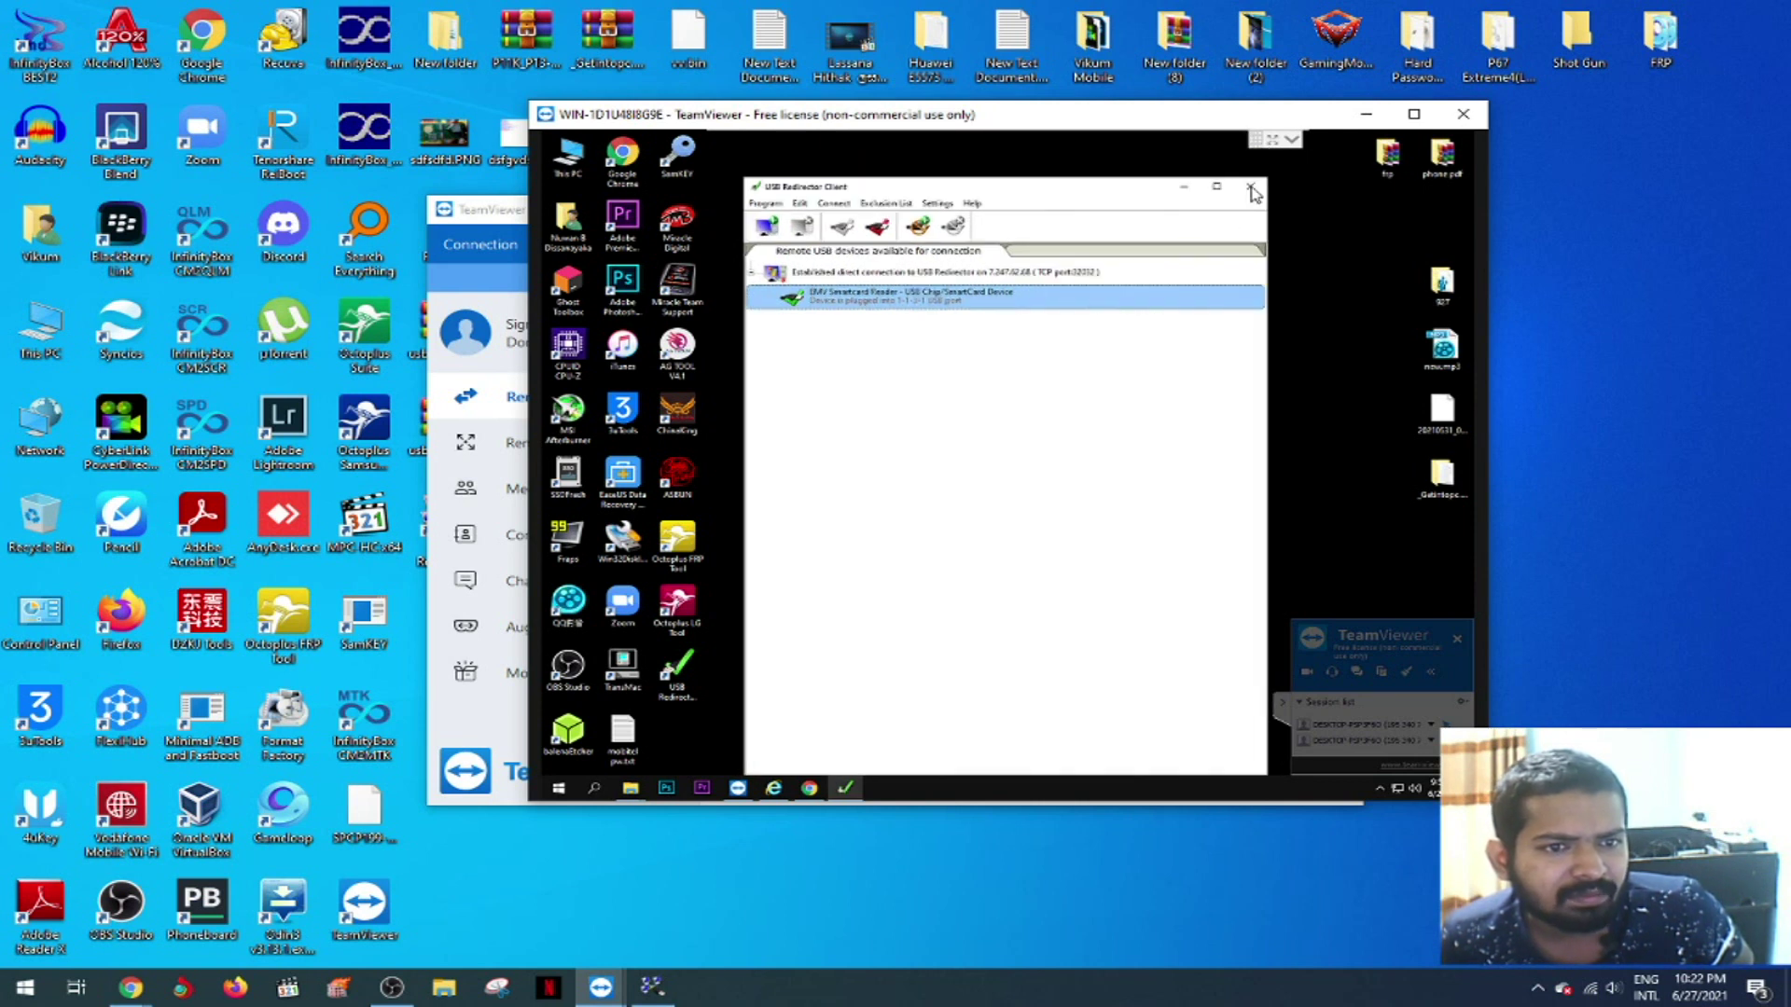
{"action": "left_click", "coordinate": [1251, 189]}
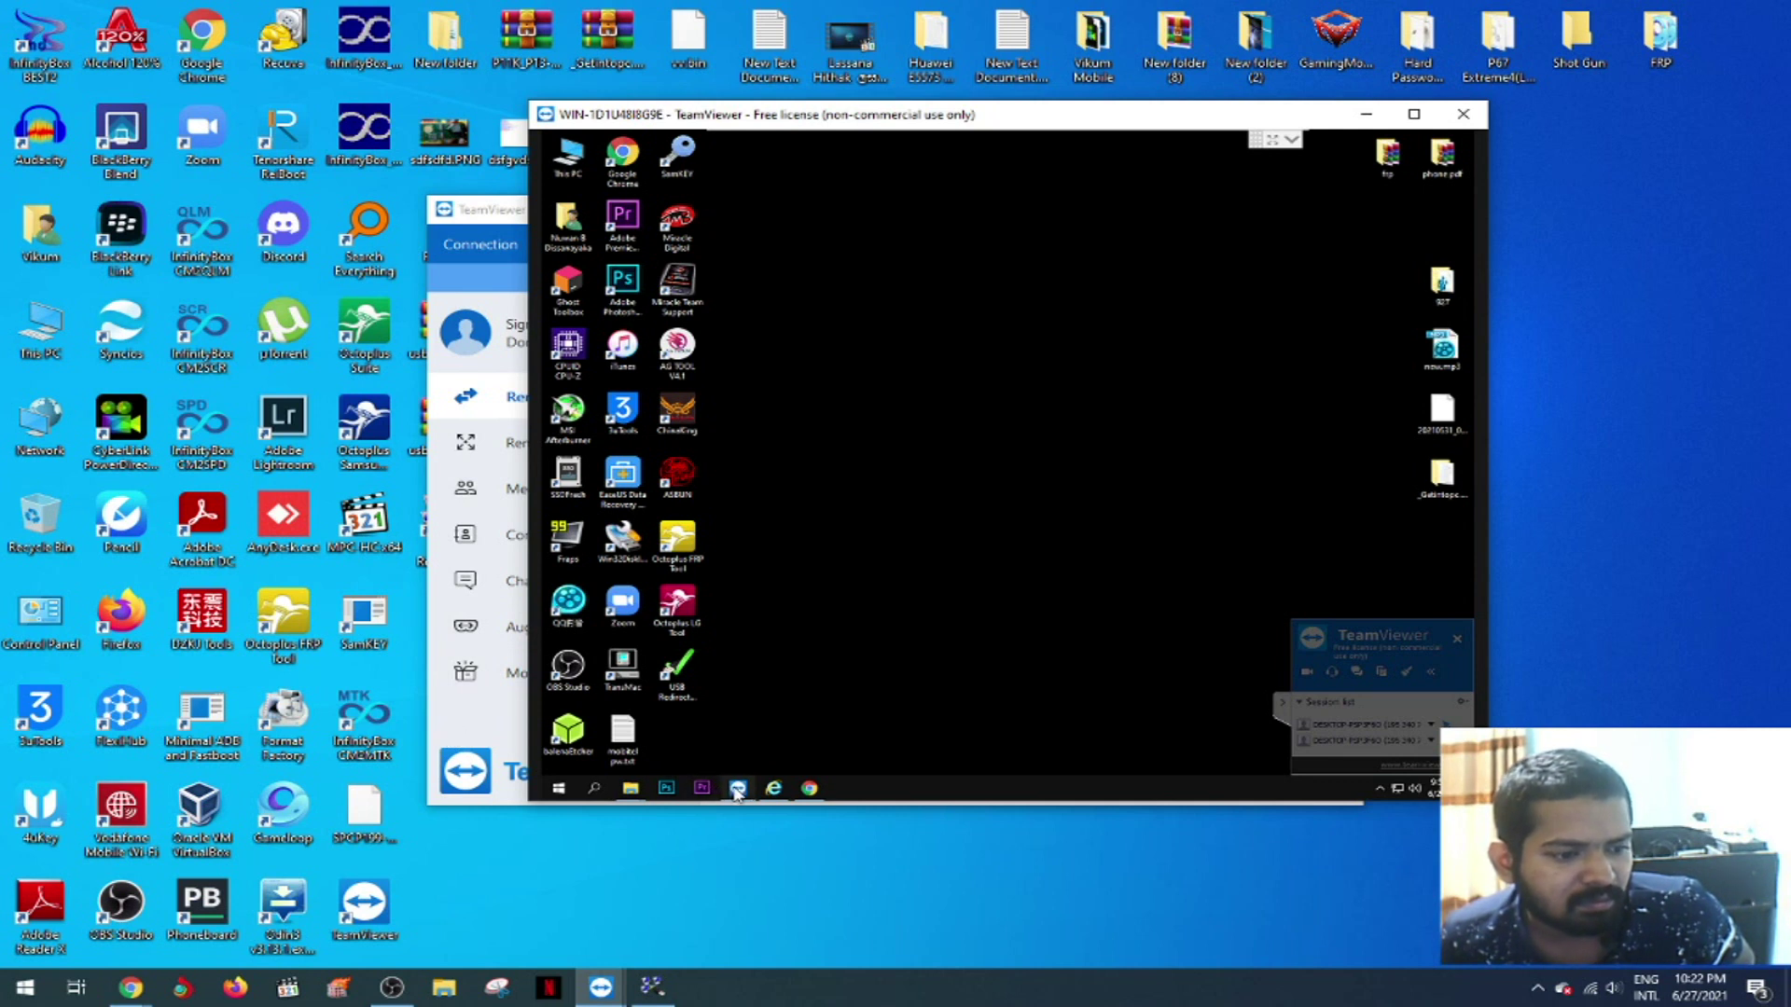
- Restore the remote TeamViewer window and close the sponsored-session notice
{"action": "mouse_move", "coordinate": [737, 791]}
{"action": "left_click", "coordinate": [739, 748]}
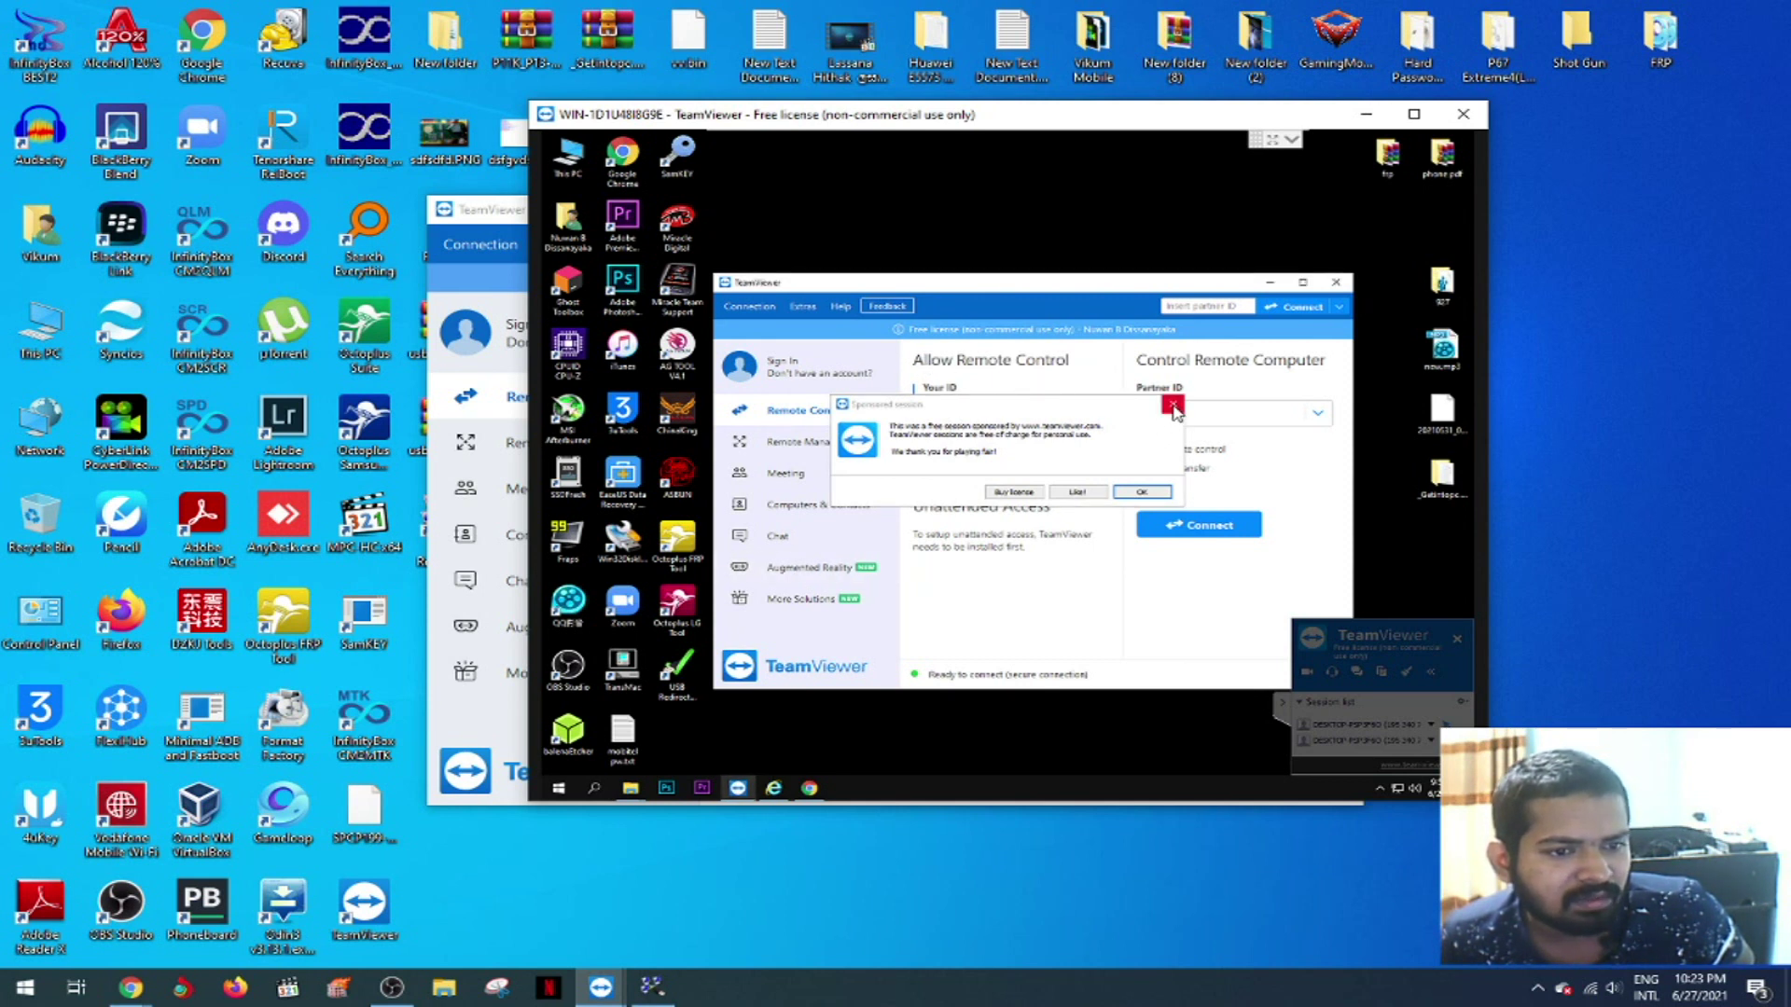
{"action": "left_click", "coordinate": [1174, 408]}
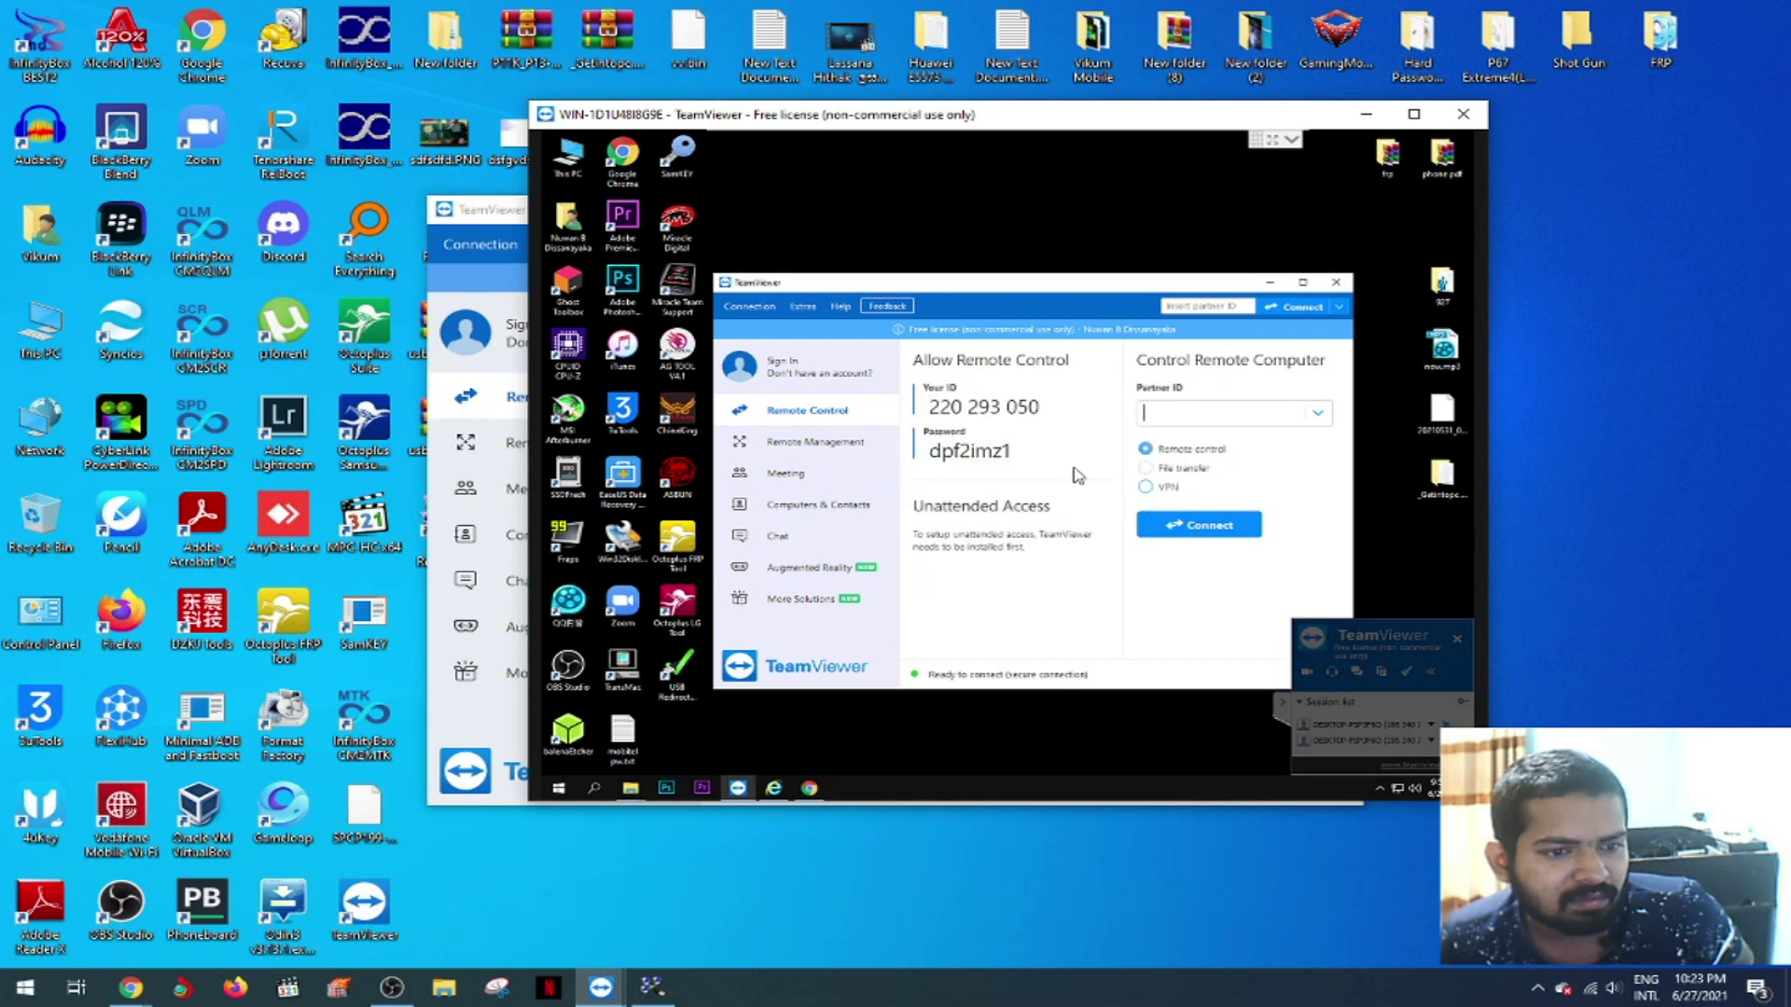
- In the remote TeamViewer's Advanced options, try uninstalling the VPN driver and dismiss the VPN-running error
{"action": "left_click", "coordinate": [804, 307]}
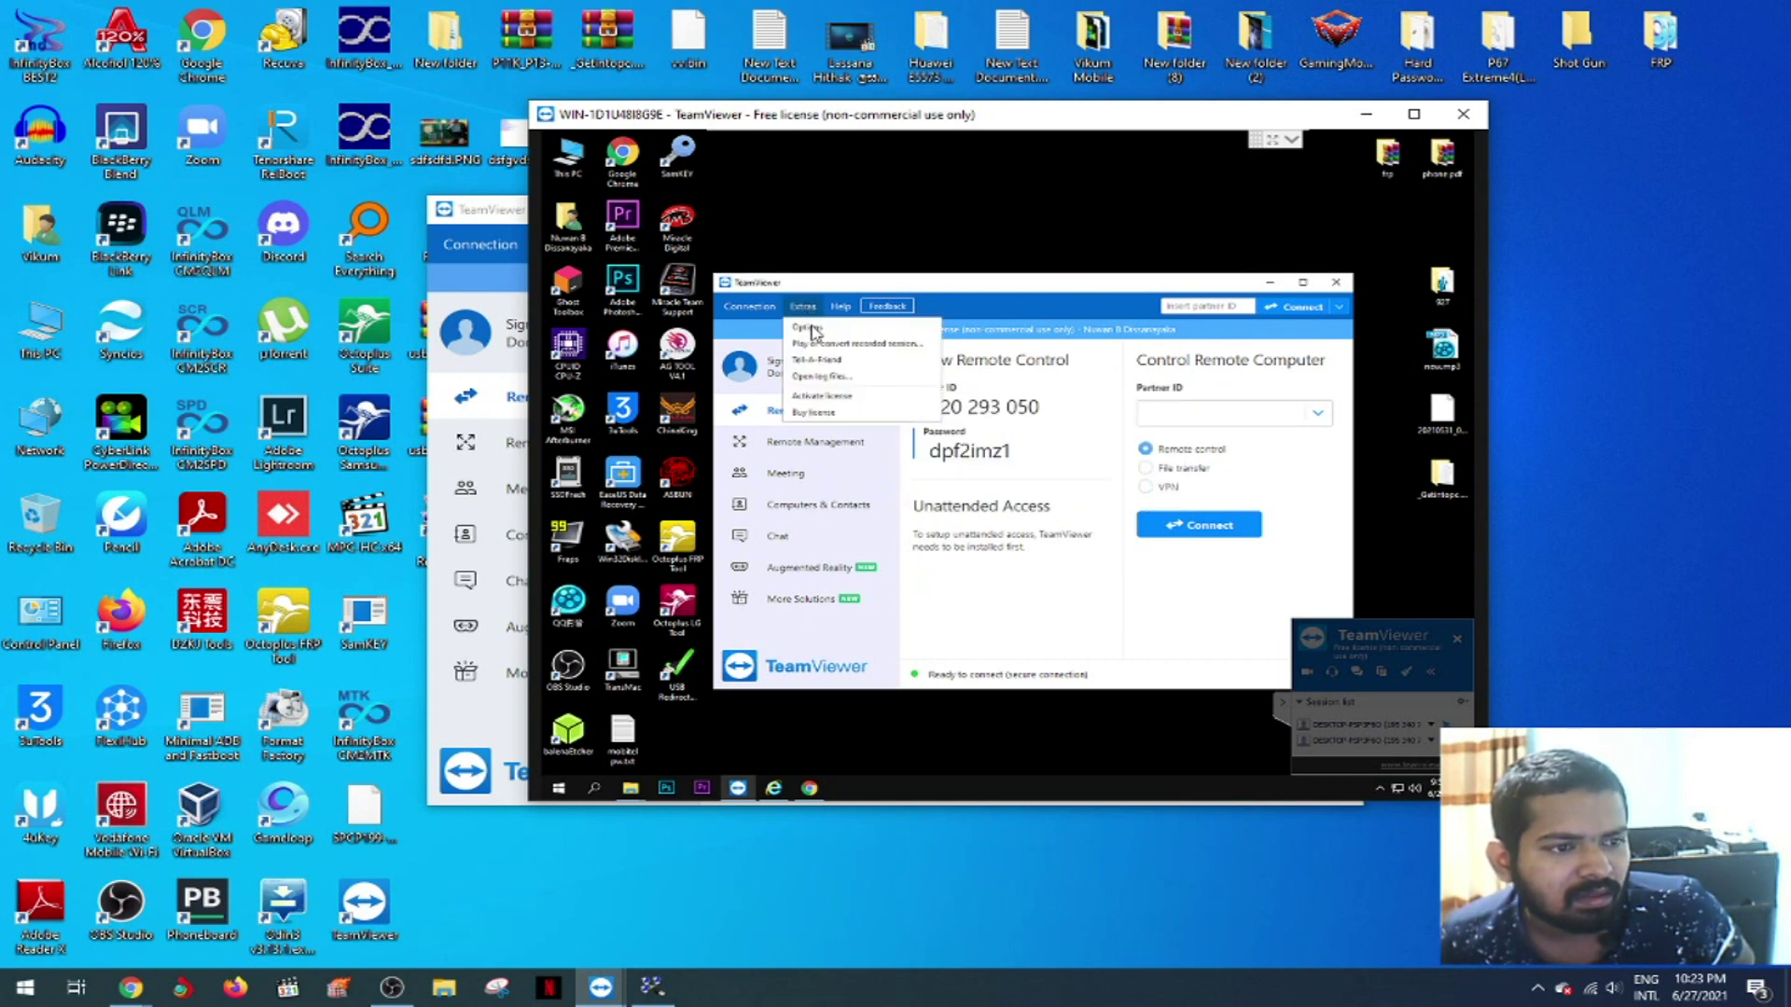
{"action": "left_click", "coordinate": [807, 328]}
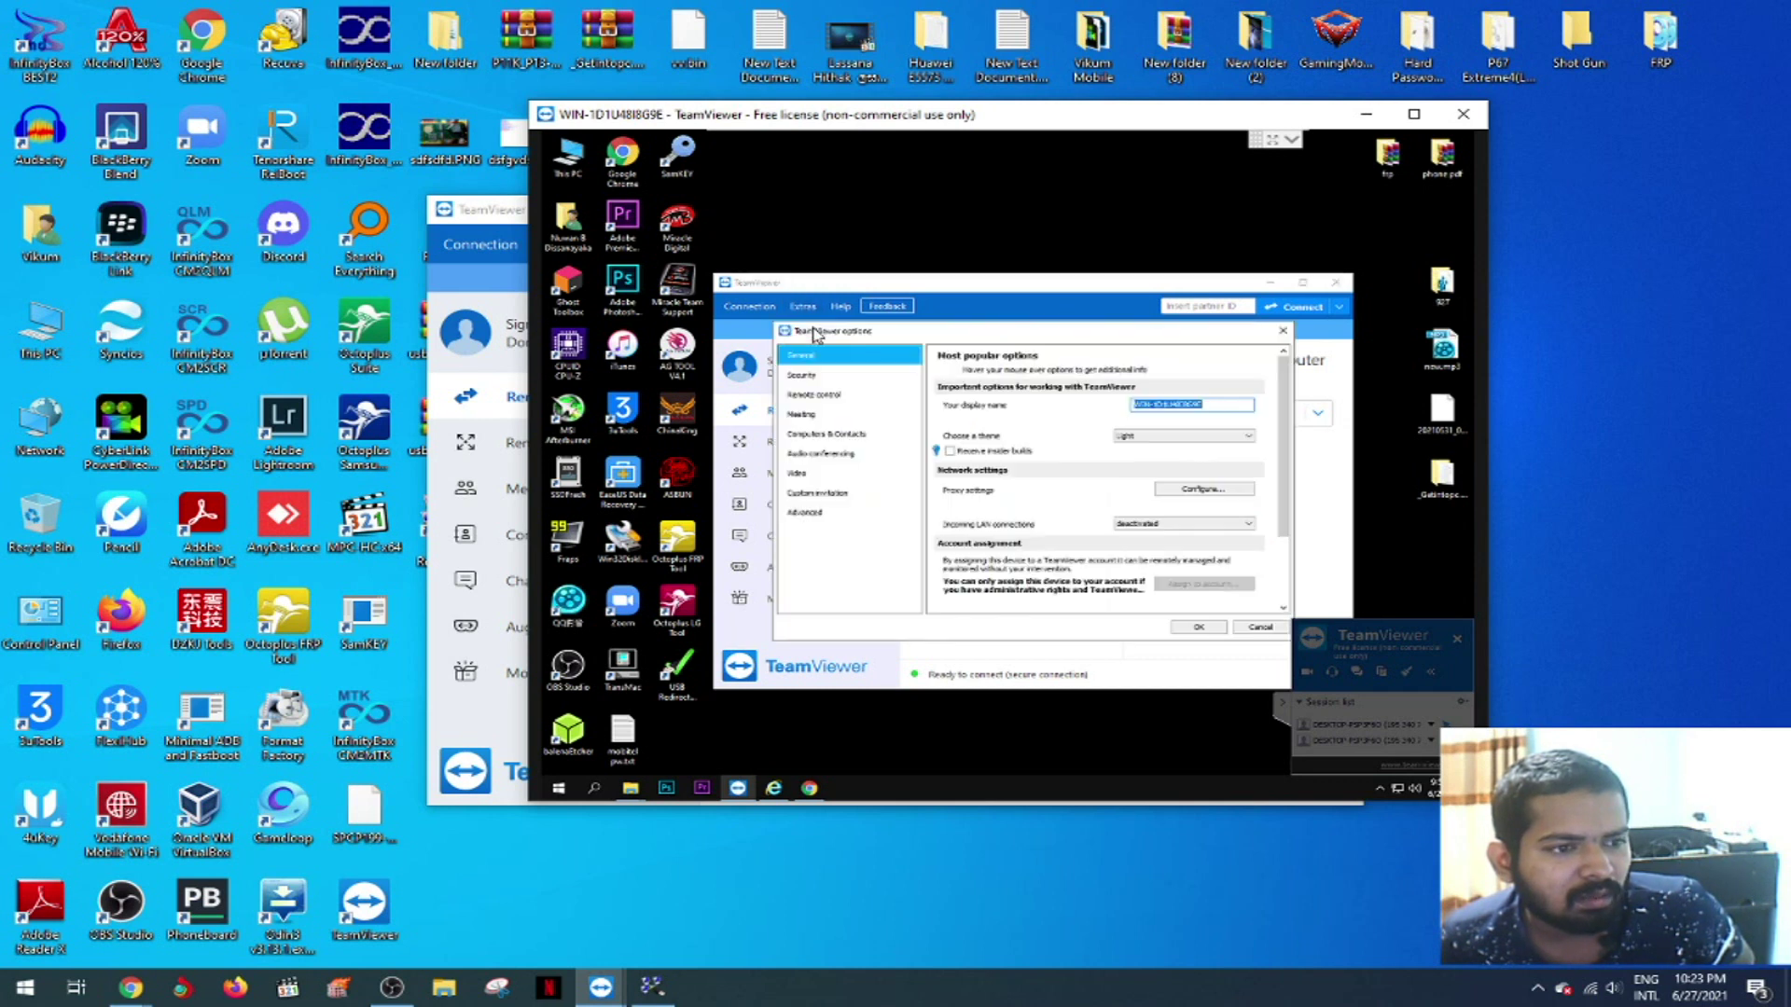
{"action": "left_click", "coordinate": [811, 519]}
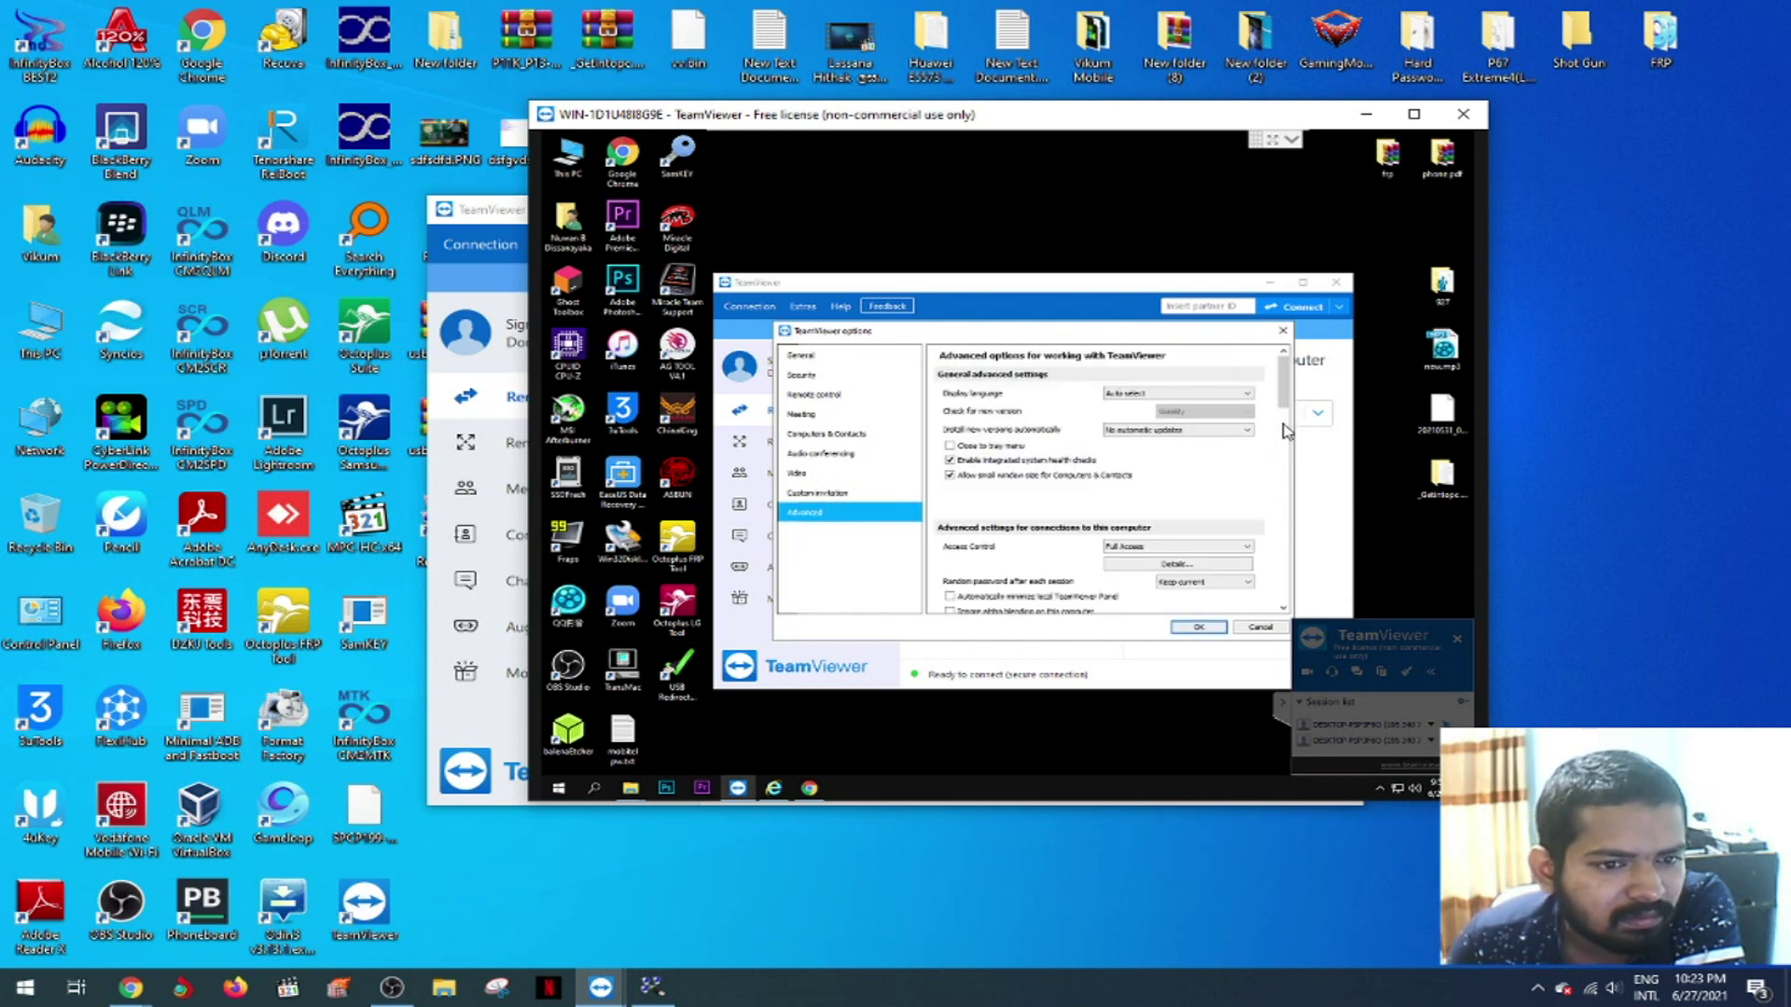
{"action": "scroll", "coordinate": [1287, 511], "scroll_direction": "down", "scroll_amount": 5}
{"action": "scroll", "coordinate": [1287, 539], "scroll_direction": "down", "scroll_amount": 6}
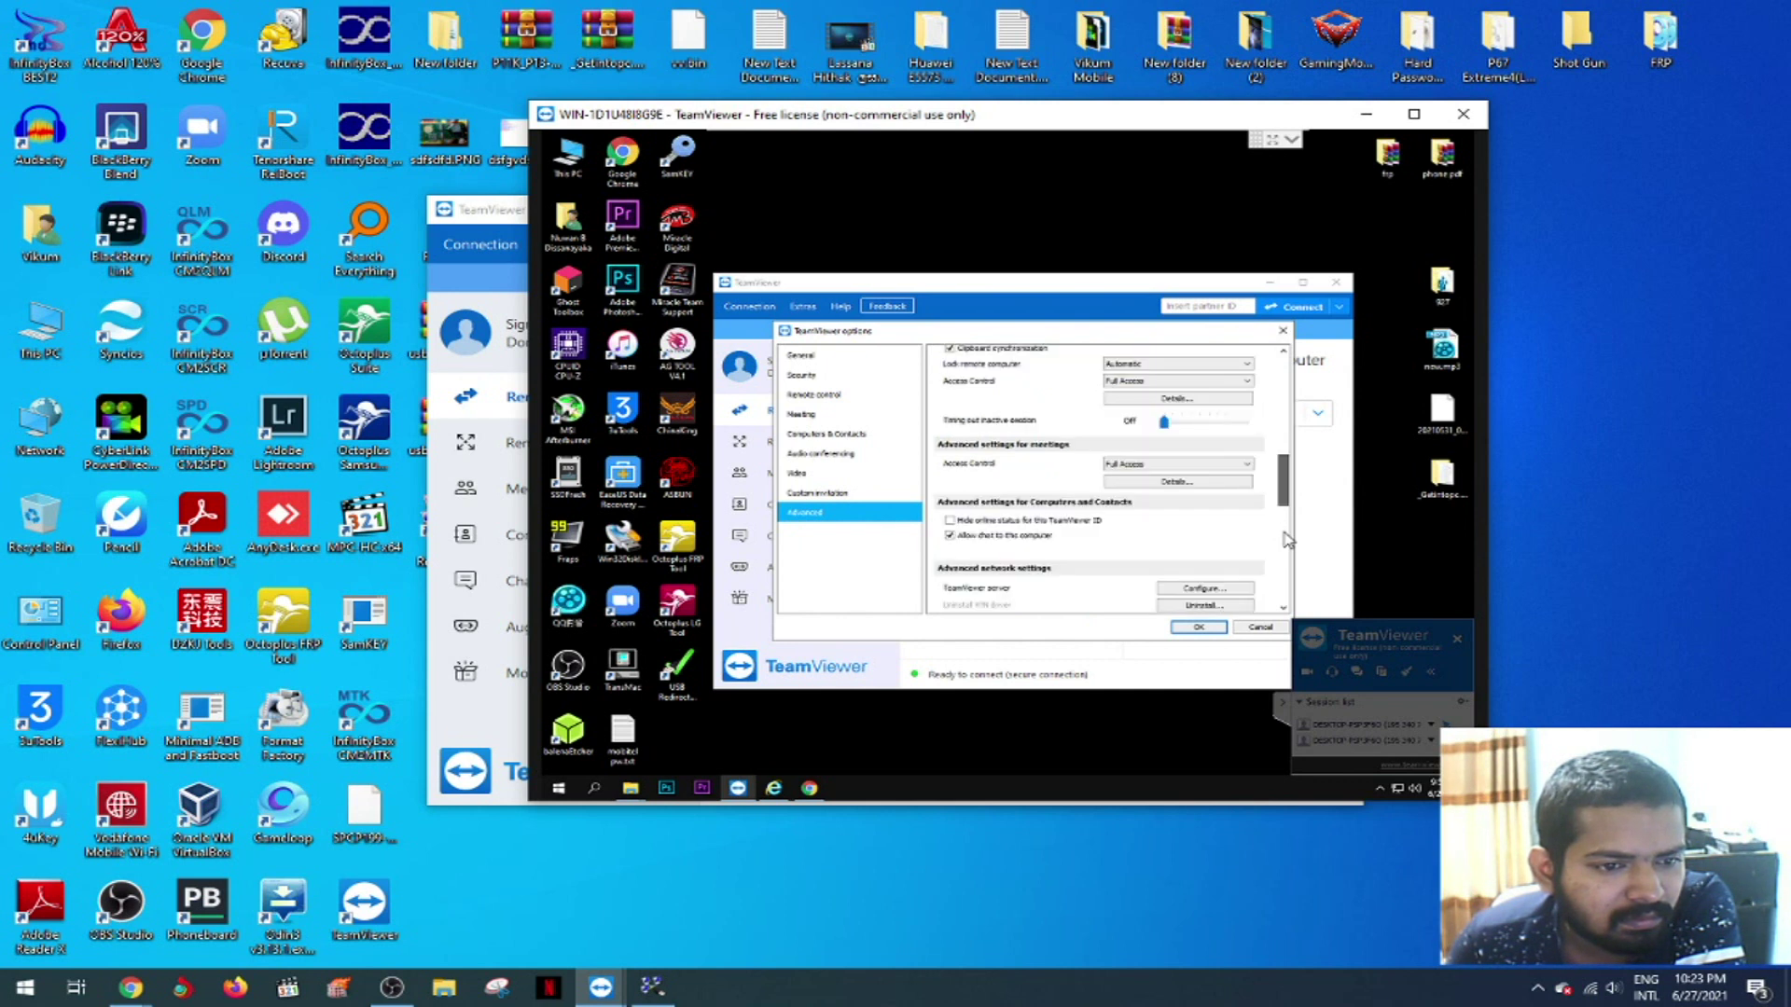
{"action": "scroll", "coordinate": [1290, 552], "scroll_direction": "up", "scroll_amount": 5}
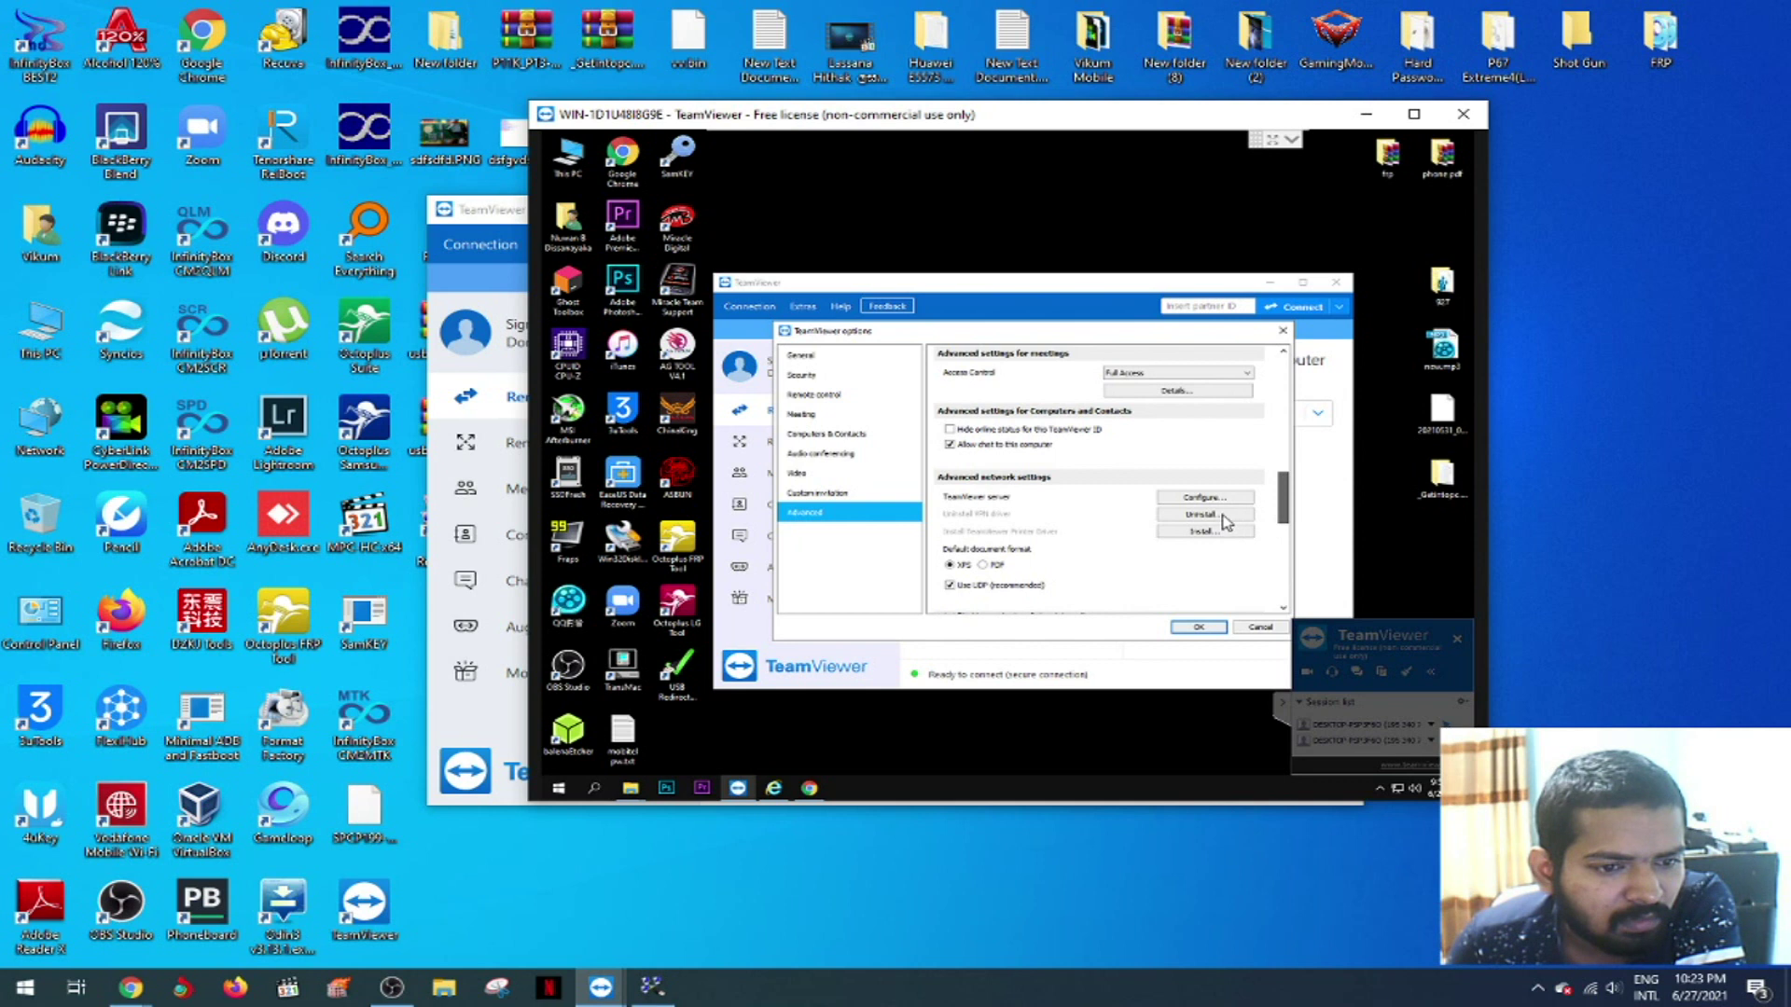
{"action": "left_click", "coordinate": [1213, 515]}
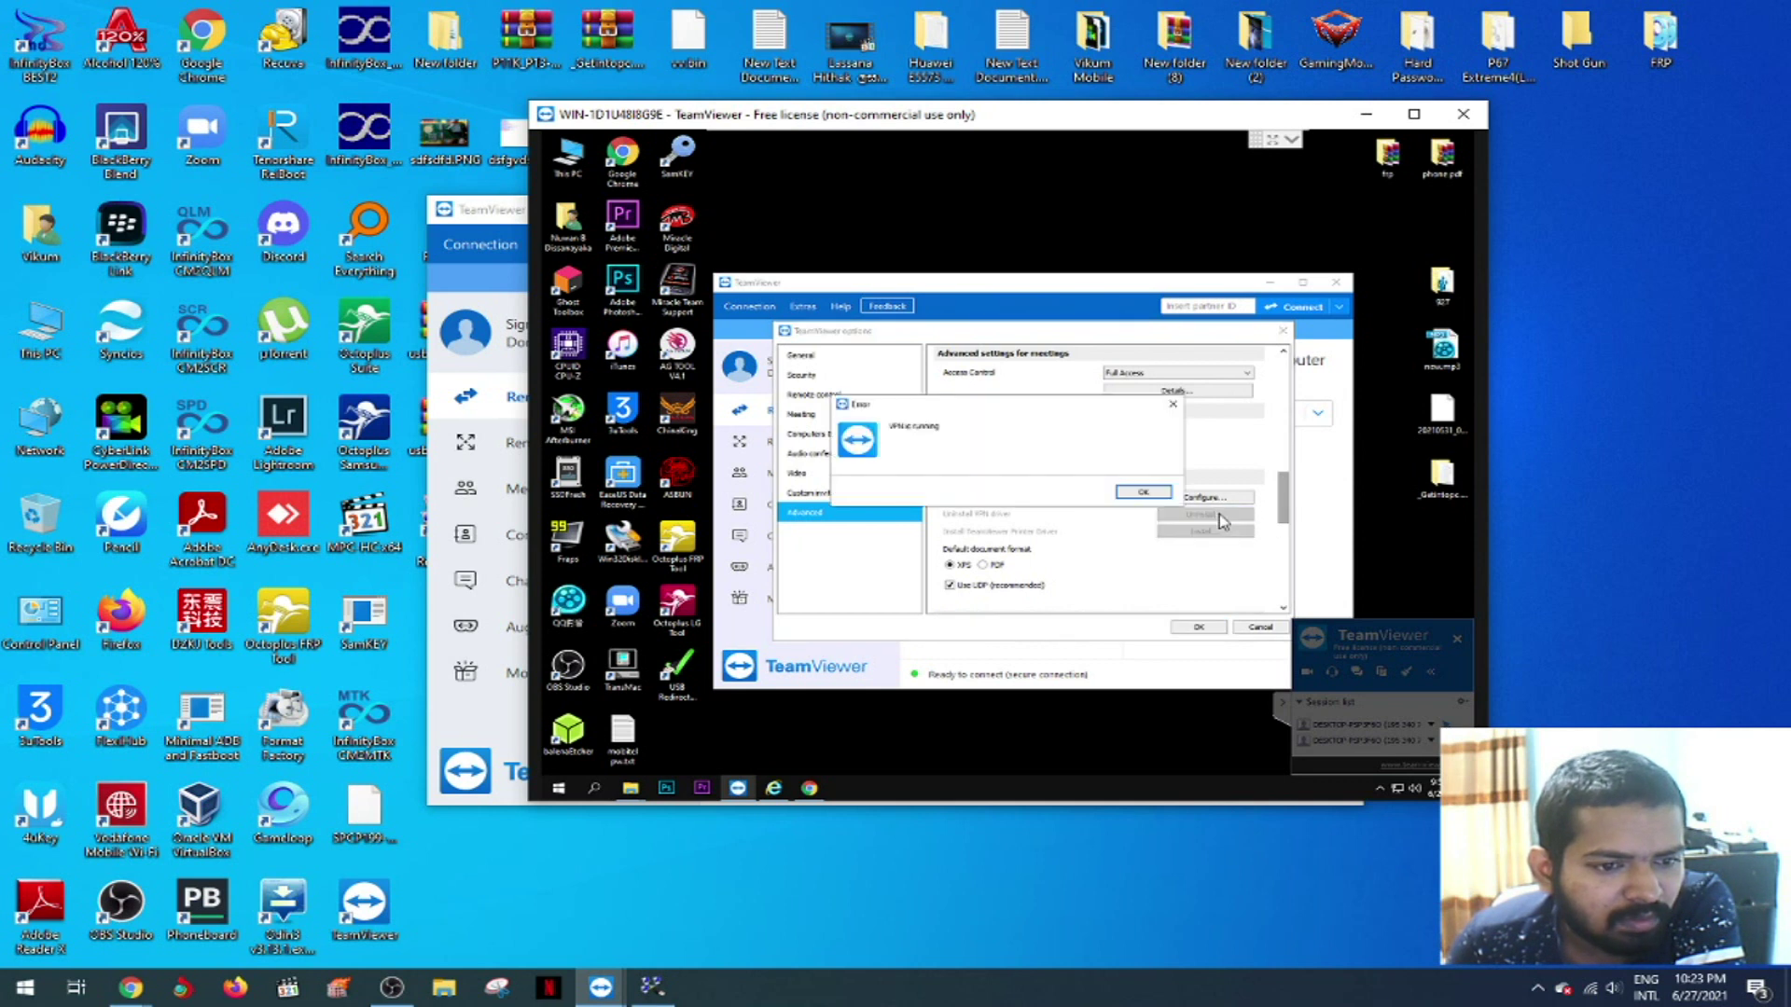
{"action": "left_click", "coordinate": [1145, 492]}
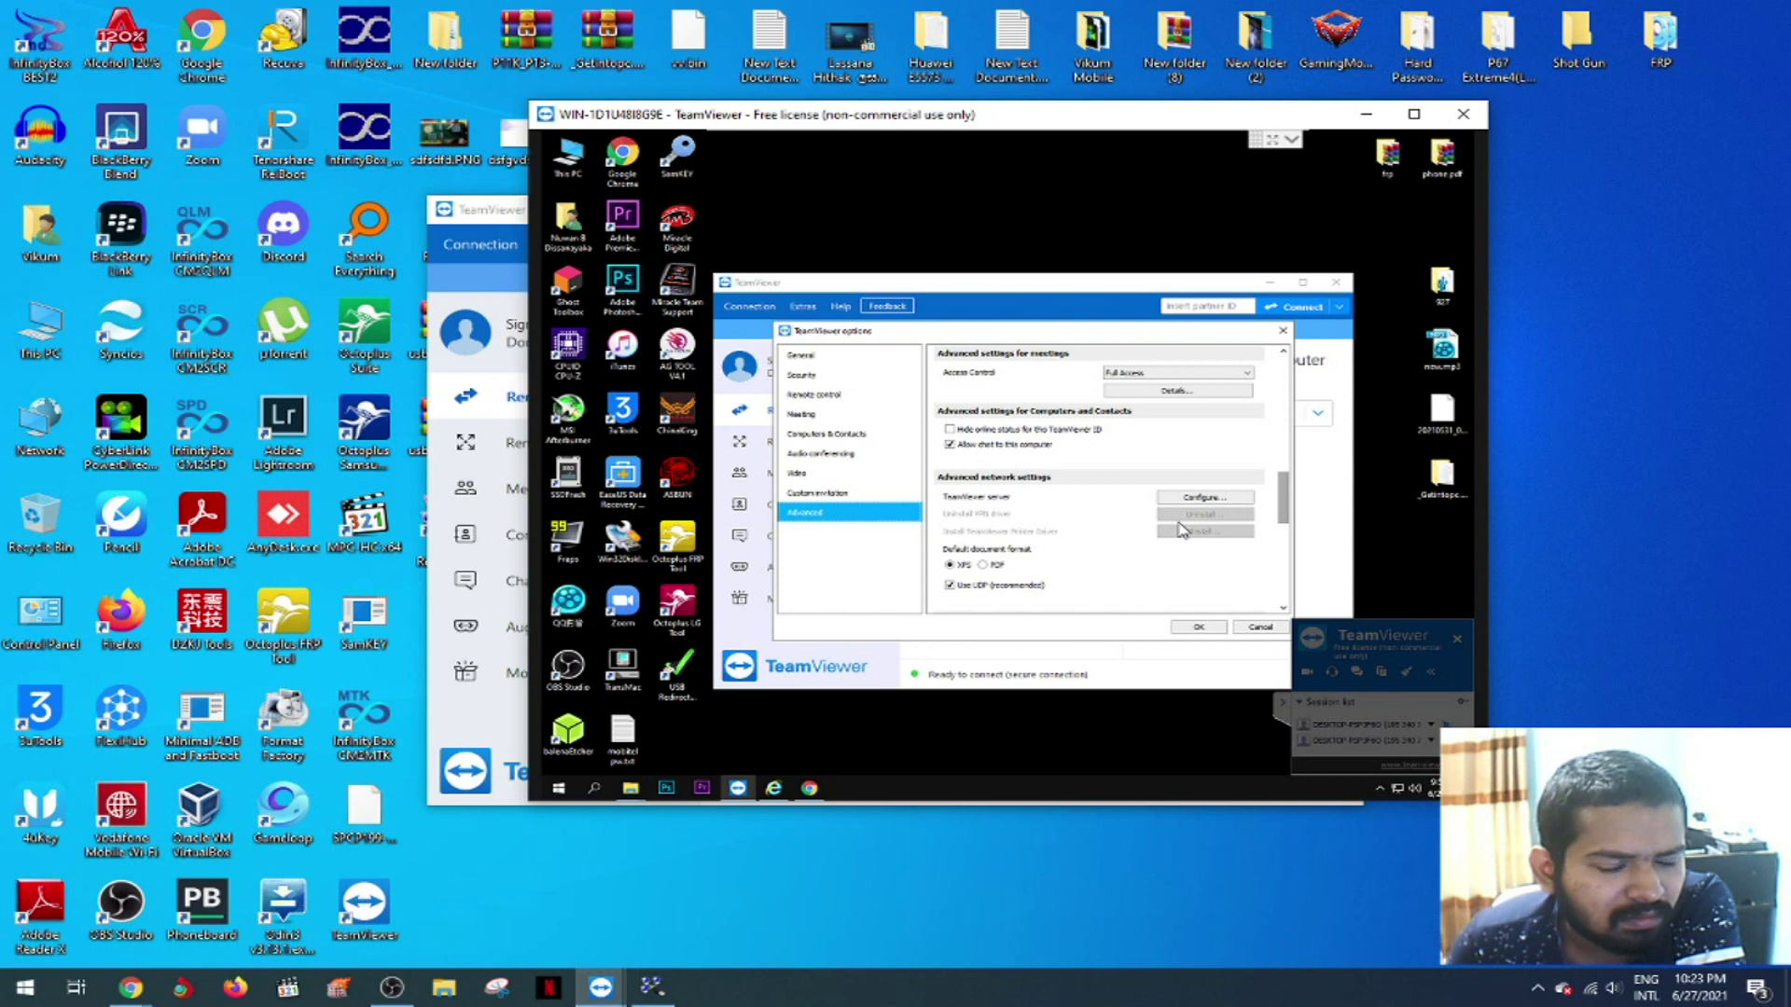
- Switch local TeamViewer to Remote control, close the VPN session window, and close the remote options
{"action": "left_click", "coordinate": [459, 730]}
{"action": "left_click", "coordinate": [1059, 453]}
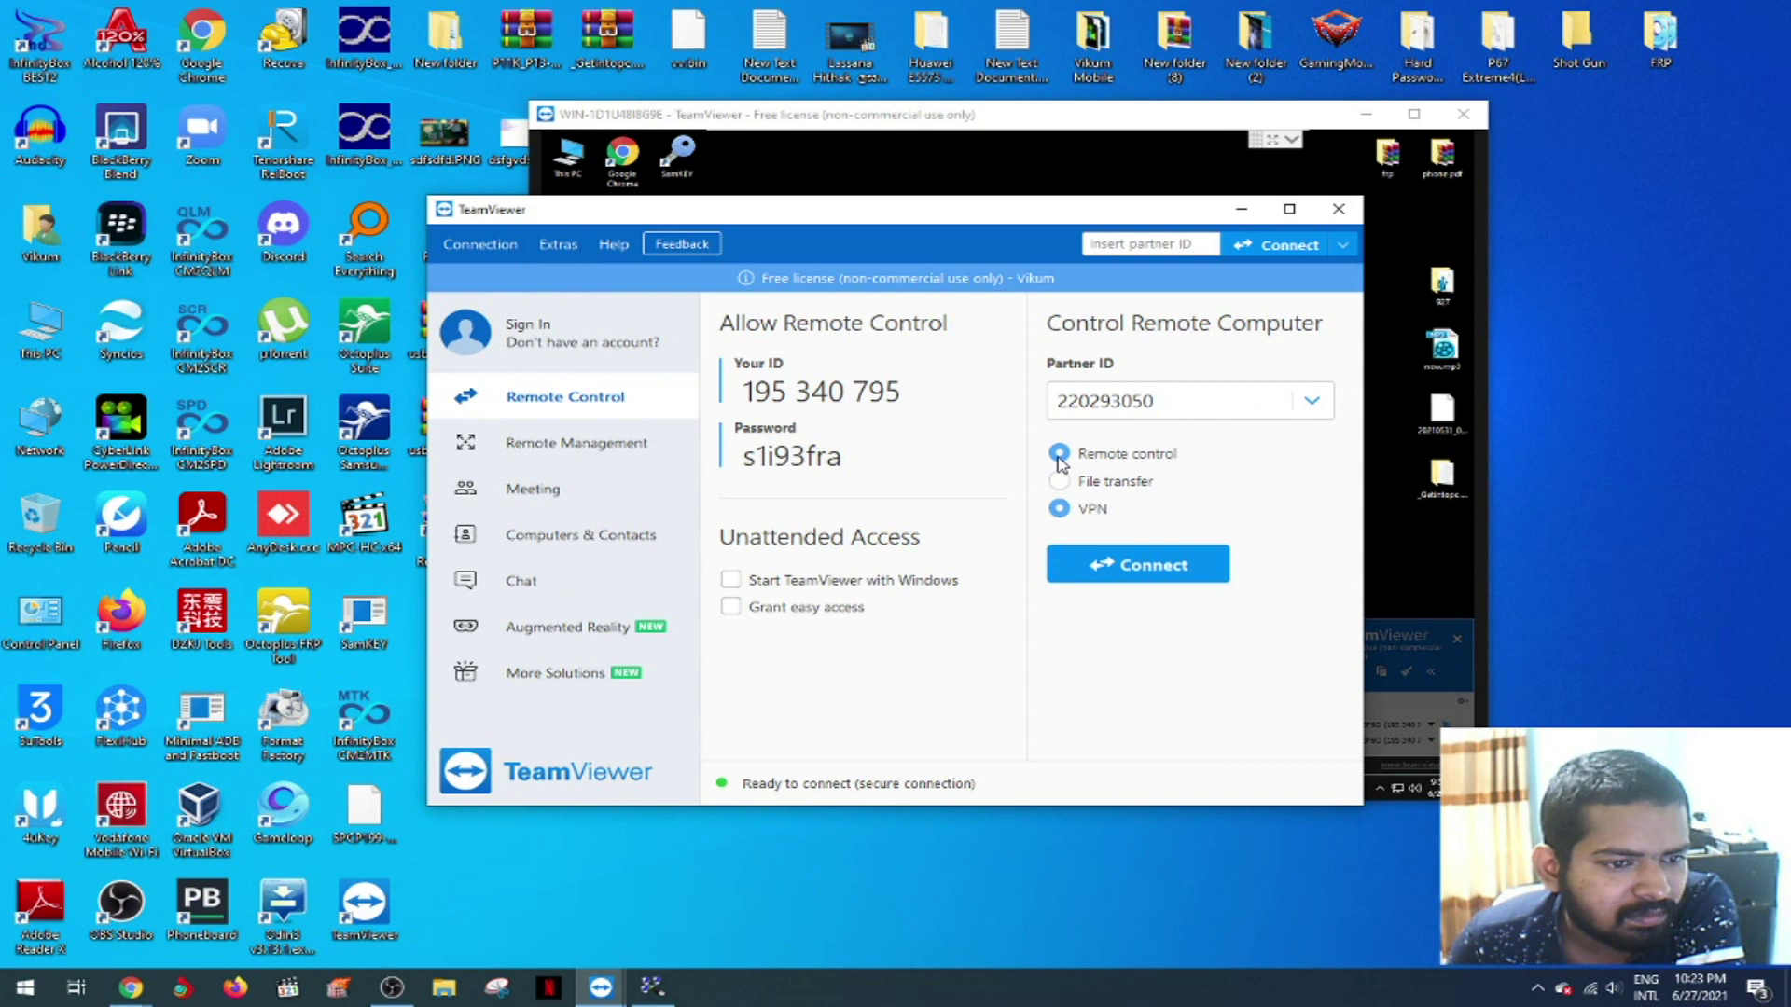
{"action": "mouse_move", "coordinate": [601, 986]}
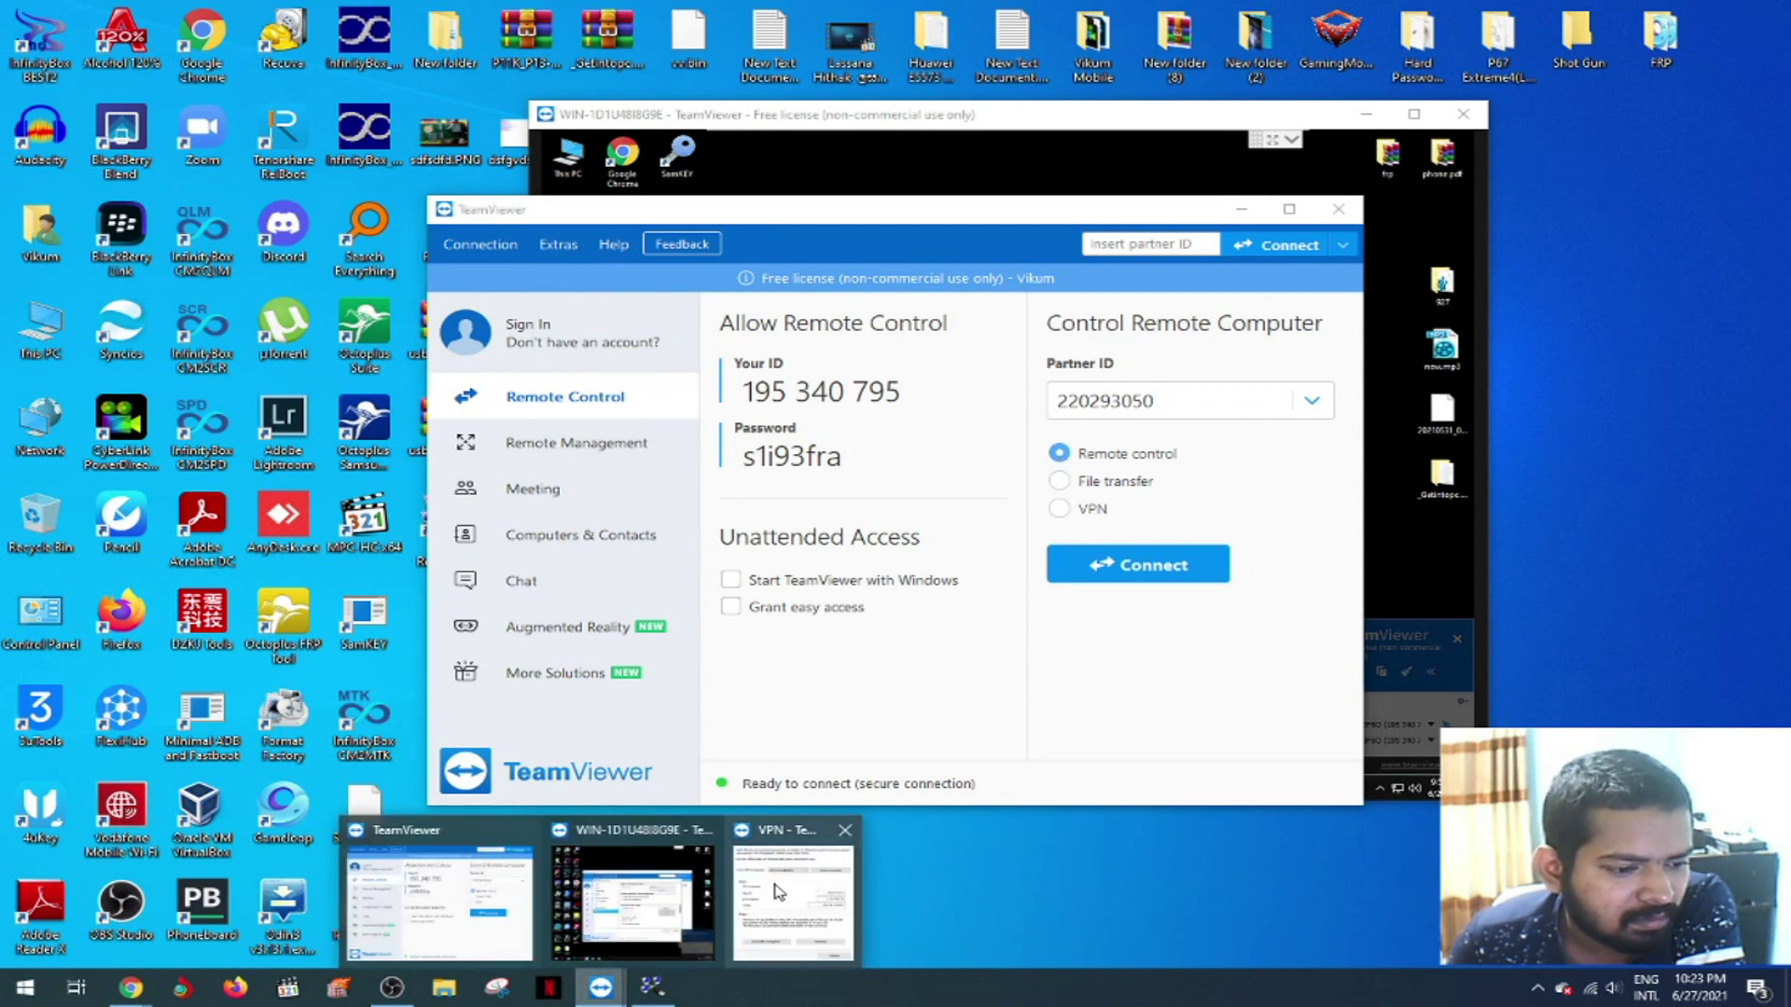
{"action": "left_click", "coordinate": [782, 890]}
{"action": "left_click", "coordinate": [1117, 266]}
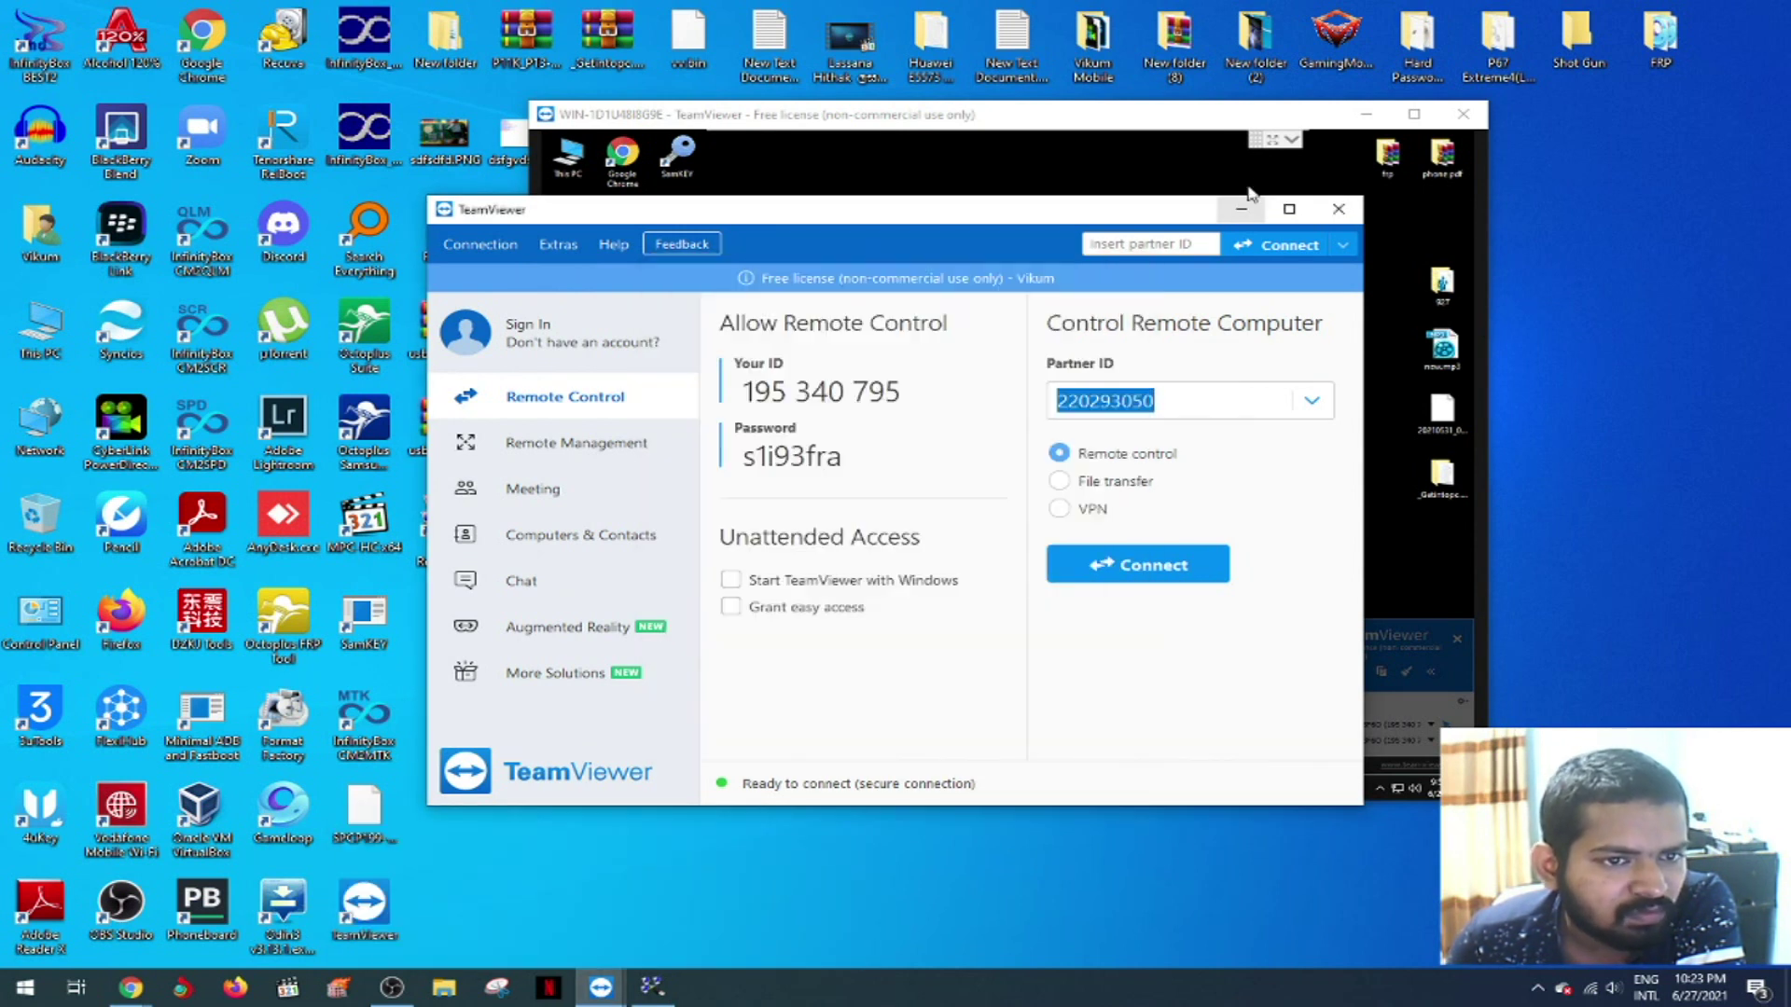
{"action": "left_click", "coordinate": [1212, 117]}
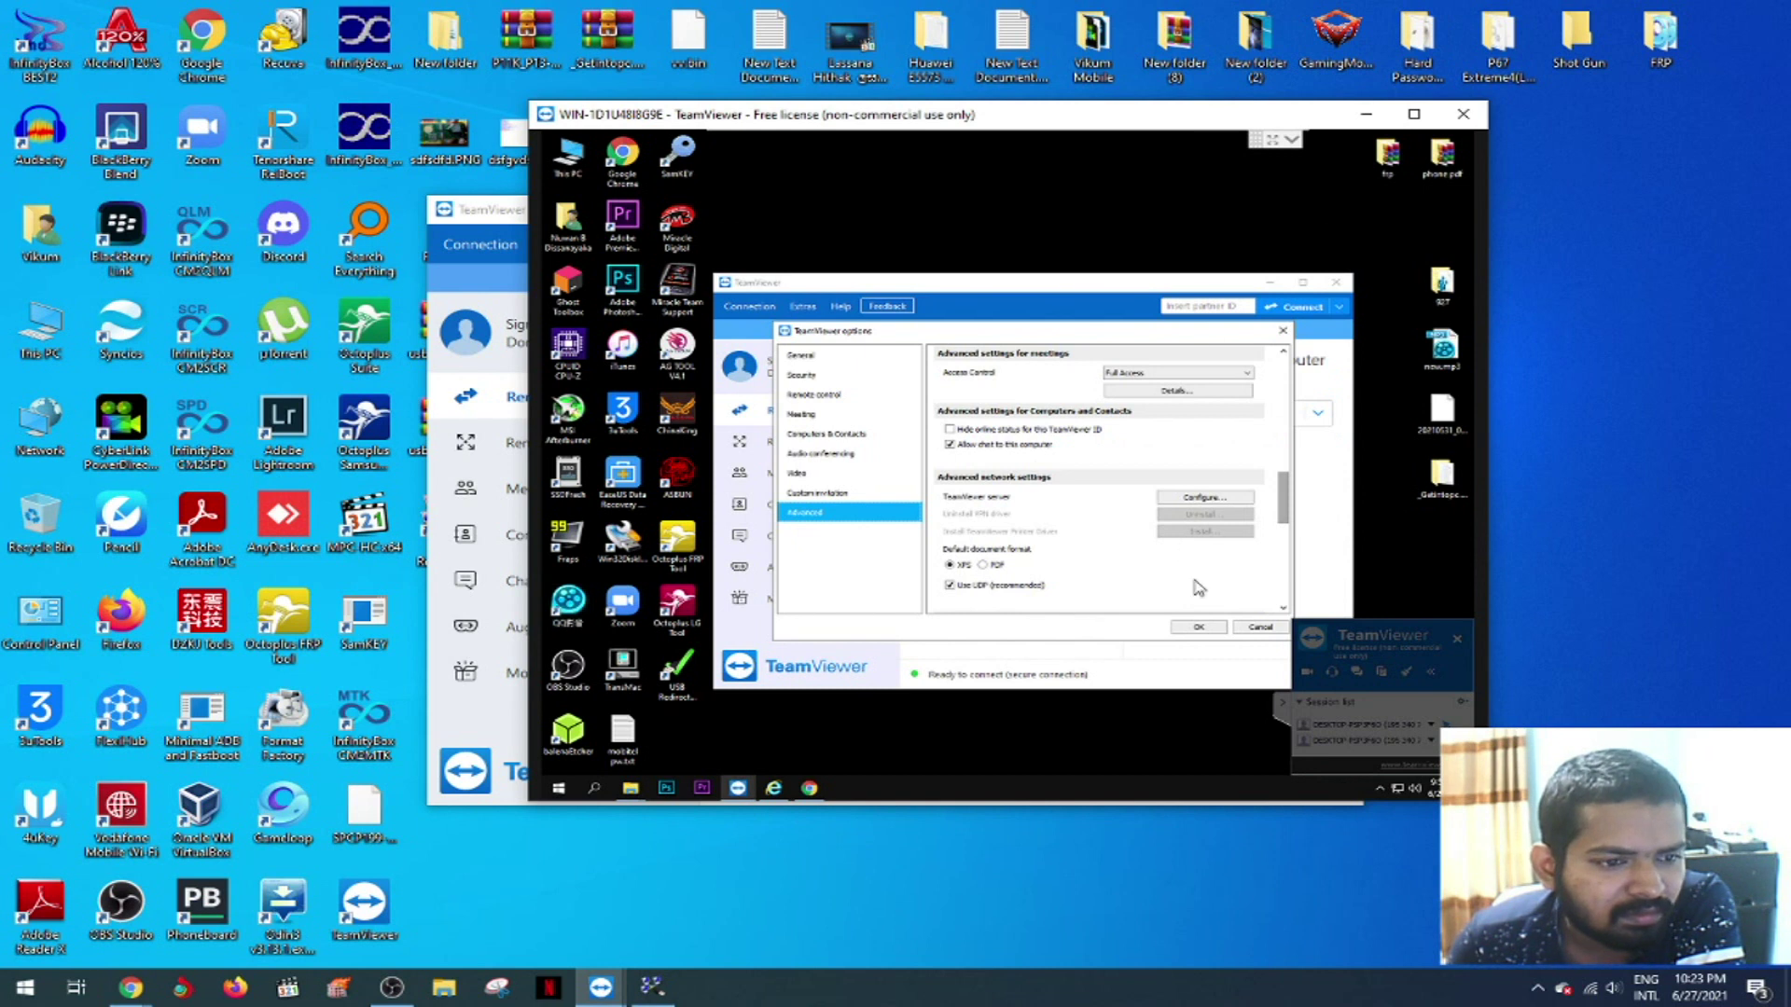
{"action": "left_click", "coordinate": [1259, 628]}
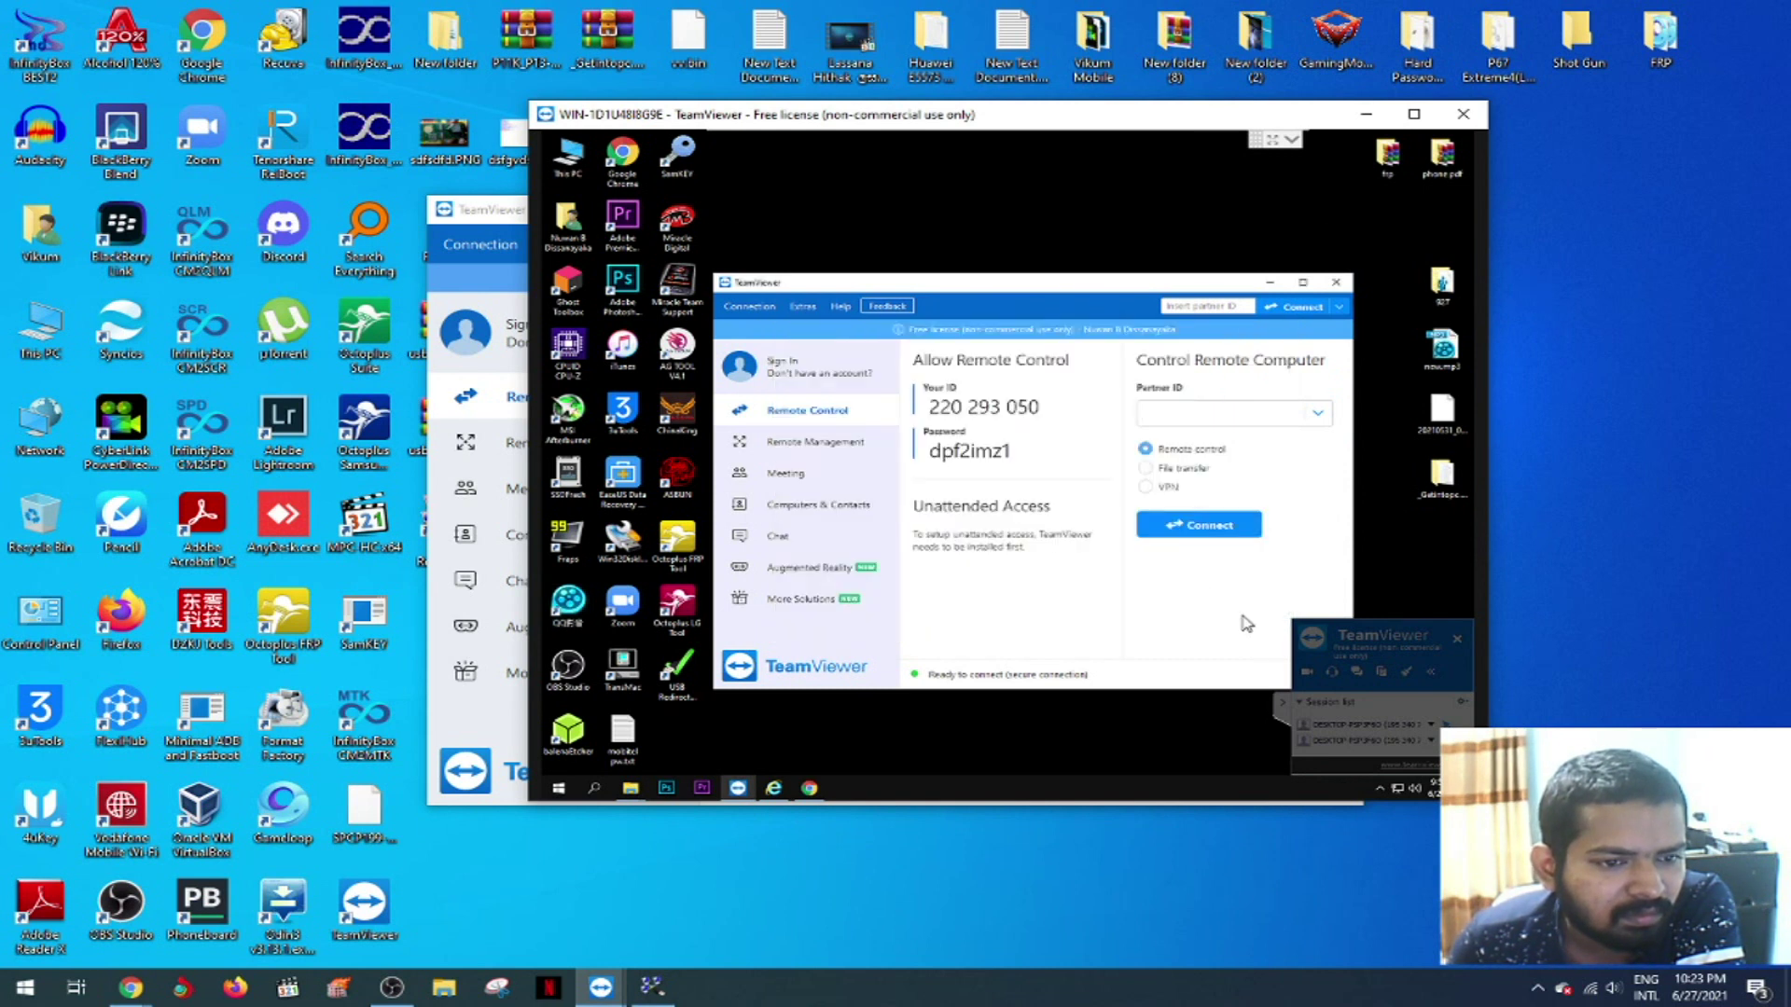
- Reopen the remote Advanced options, expand the full advanced list, review it, and cancel without changes
{"action": "left_click", "coordinate": [800, 307]}
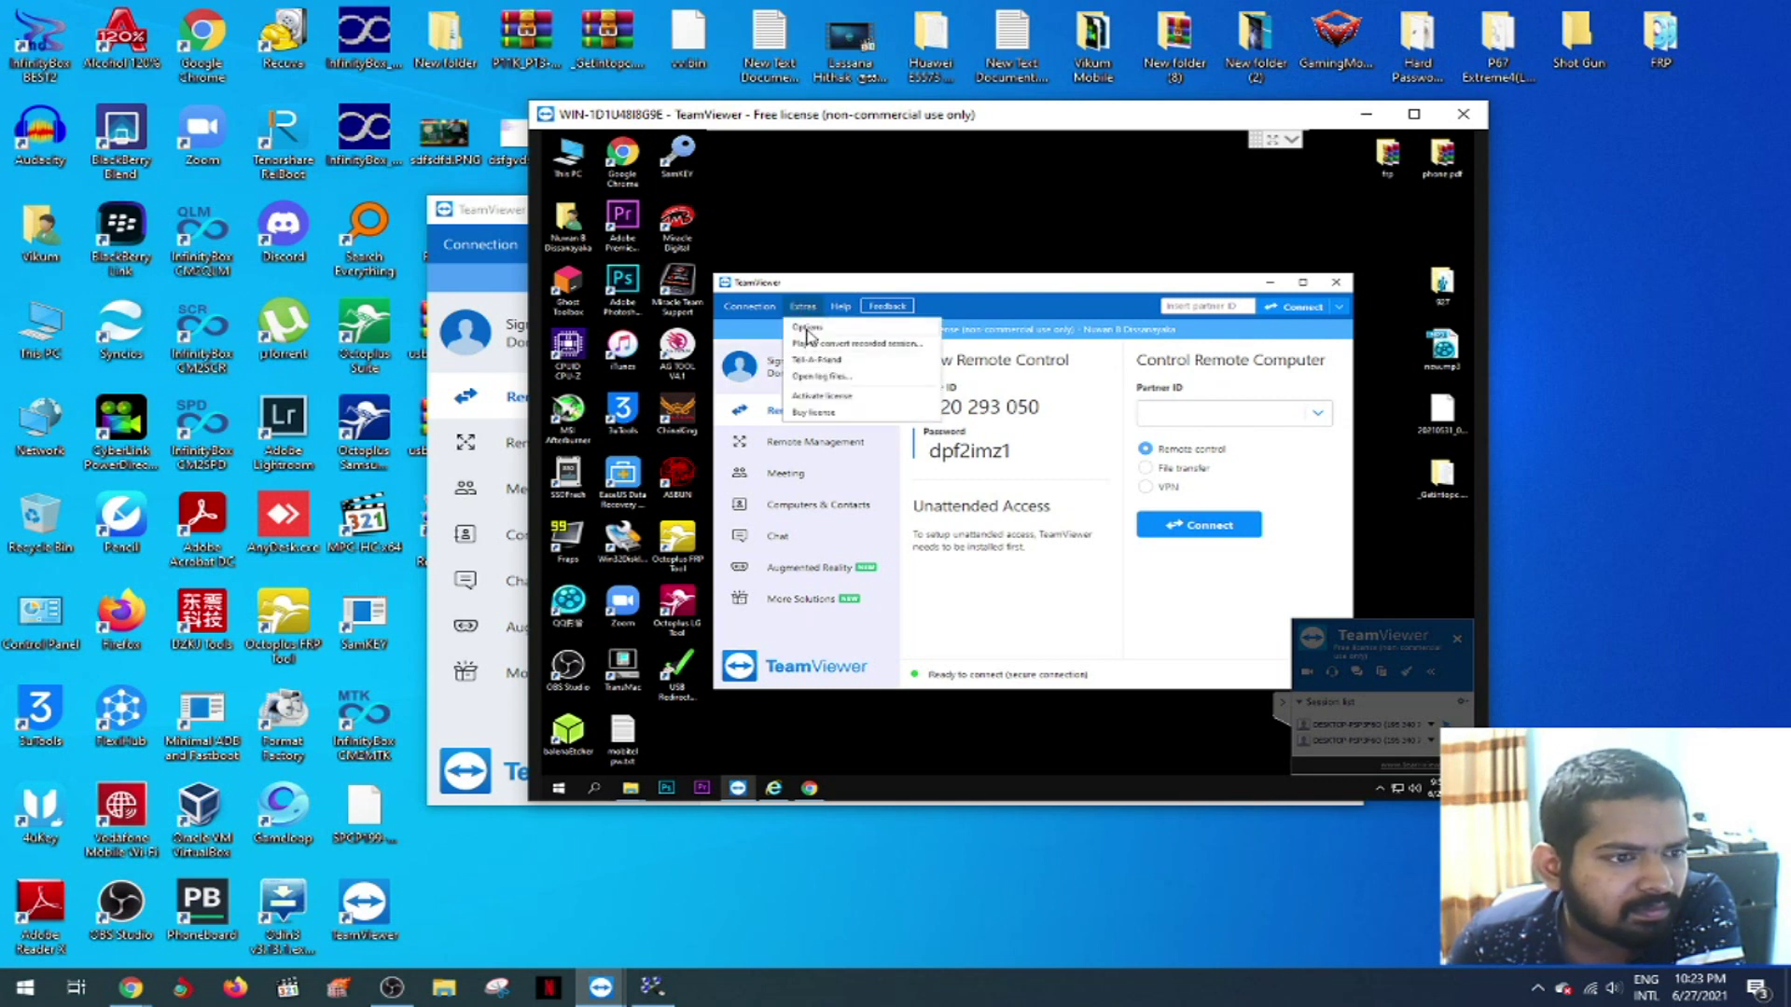
{"action": "left_click", "coordinate": [808, 328]}
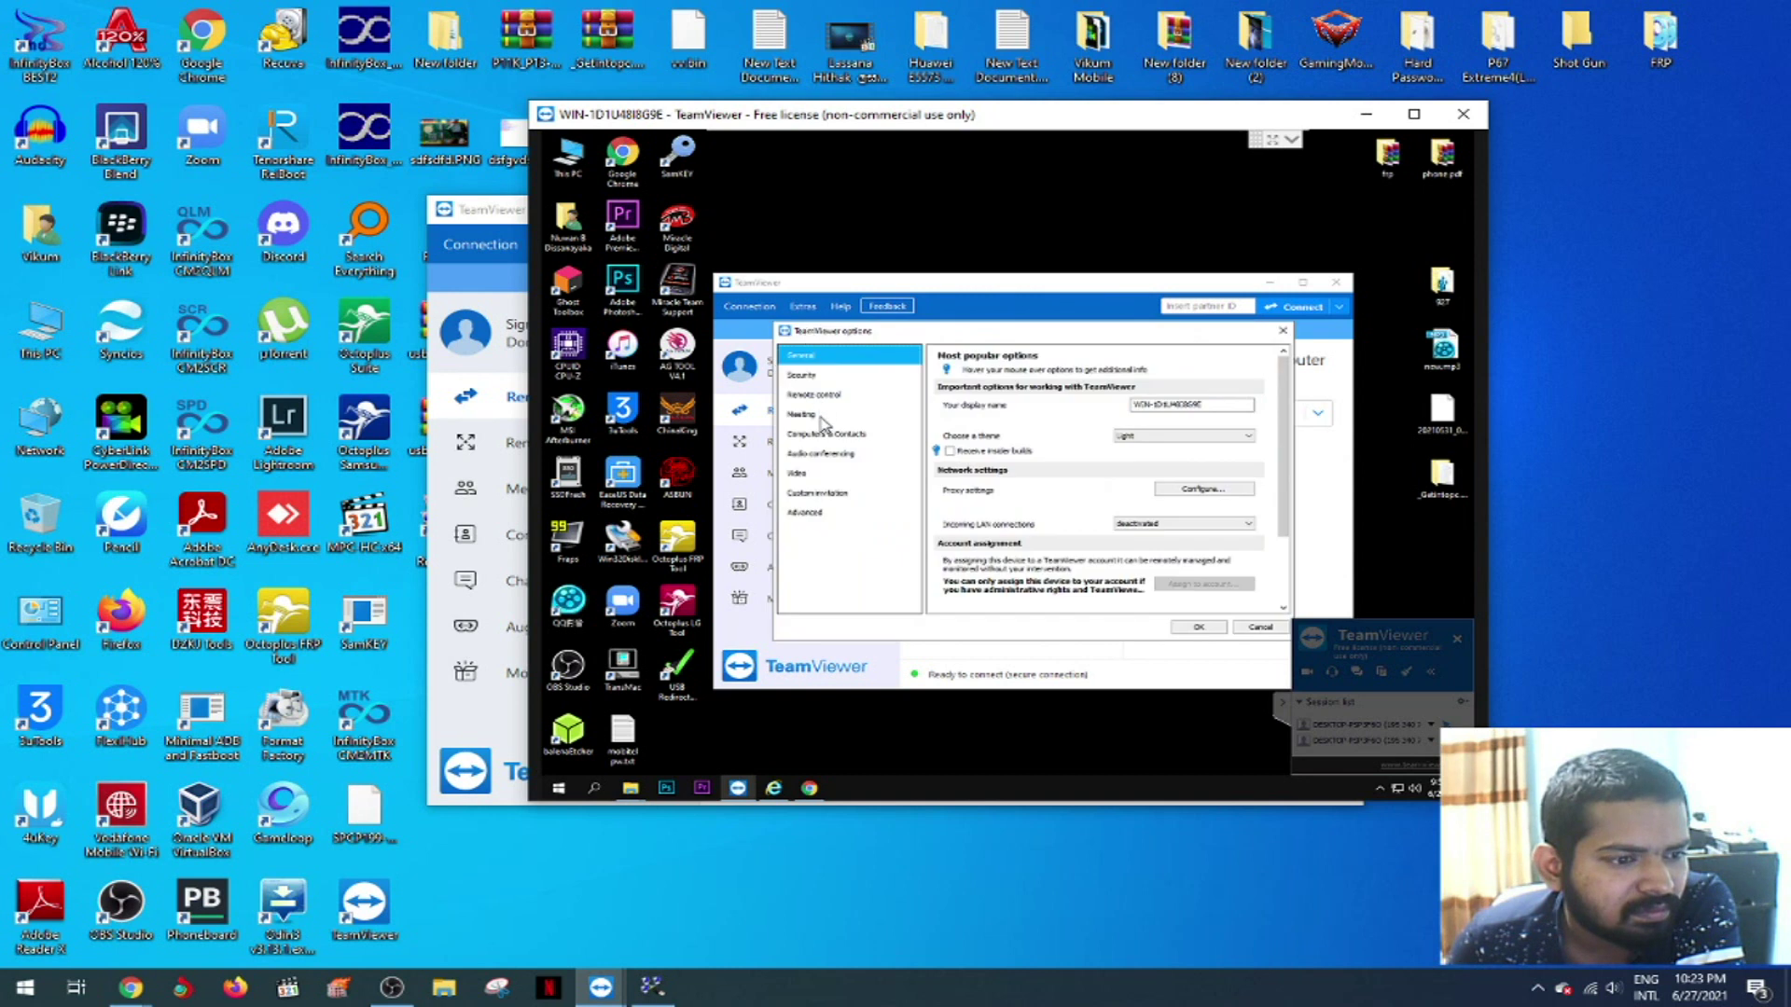
{"action": "left_click", "coordinate": [807, 514]}
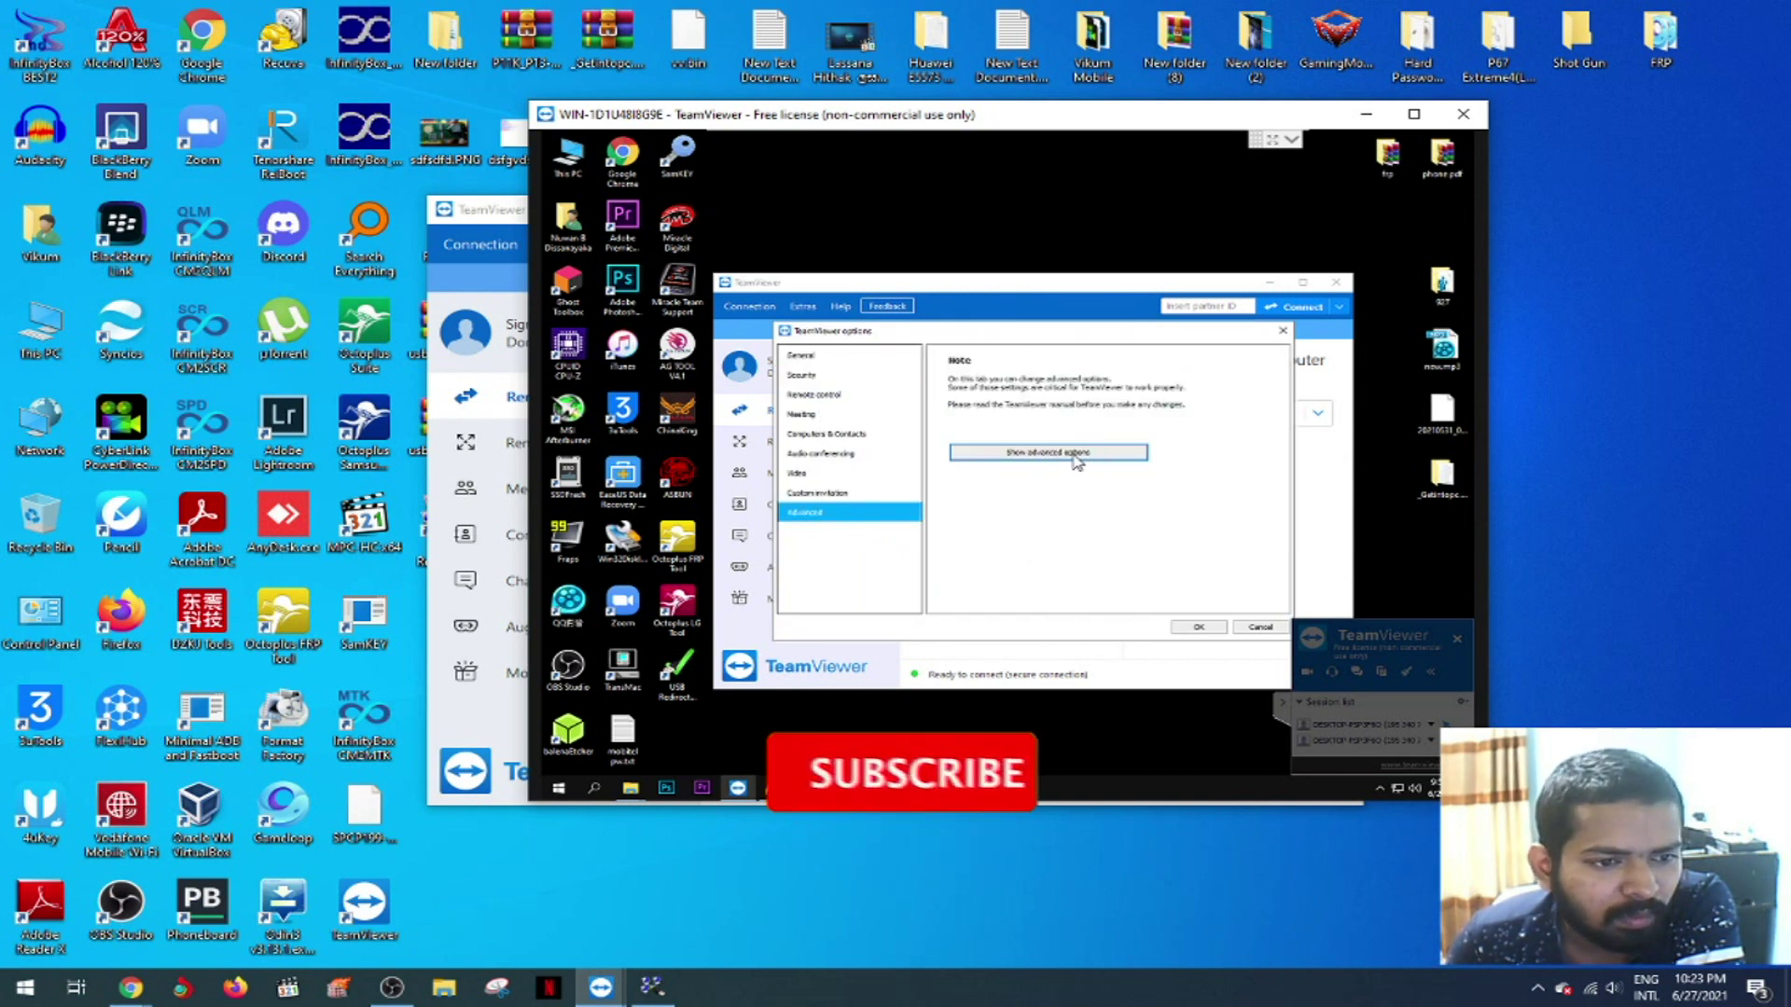
{"action": "left_click", "coordinate": [1049, 452]}
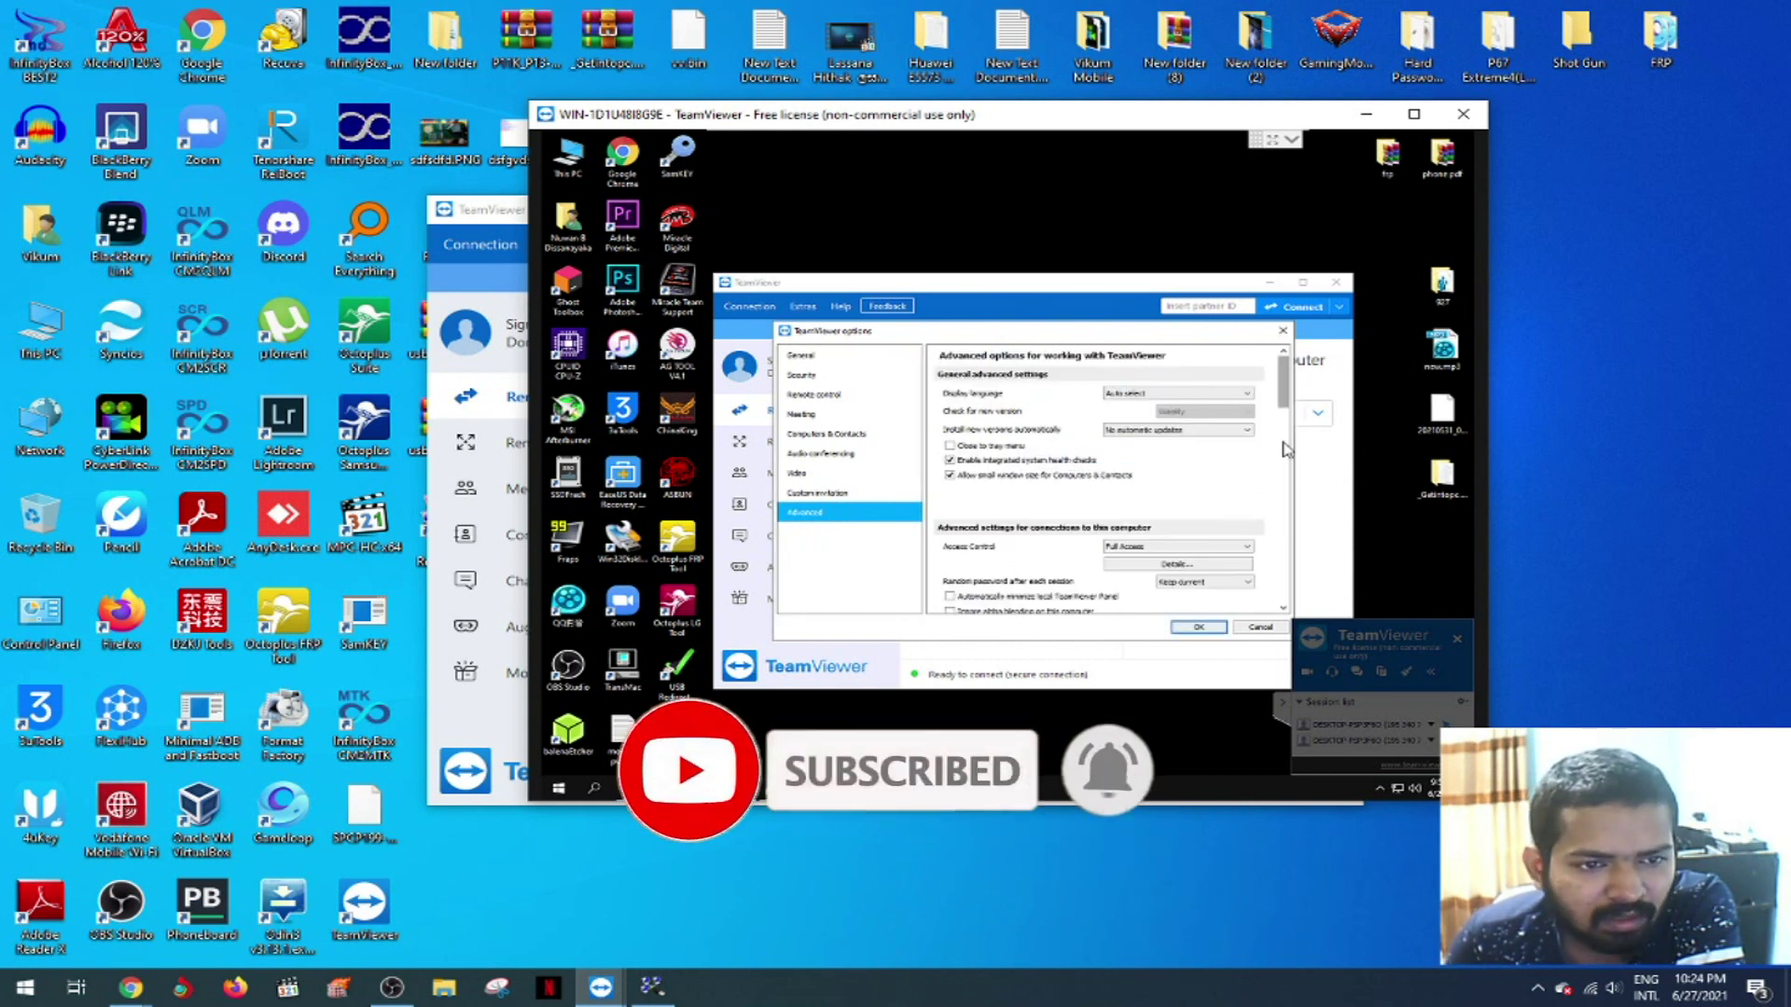
{"action": "scroll", "coordinate": [1285, 449], "scroll_direction": "down", "scroll_amount": 10}
{"action": "left_click_drag", "start_coordinate": [1286, 536], "coordinate": [1290, 560]}
{"action": "scroll", "coordinate": [1290, 573], "scroll_direction": "down", "scroll_amount": 5}
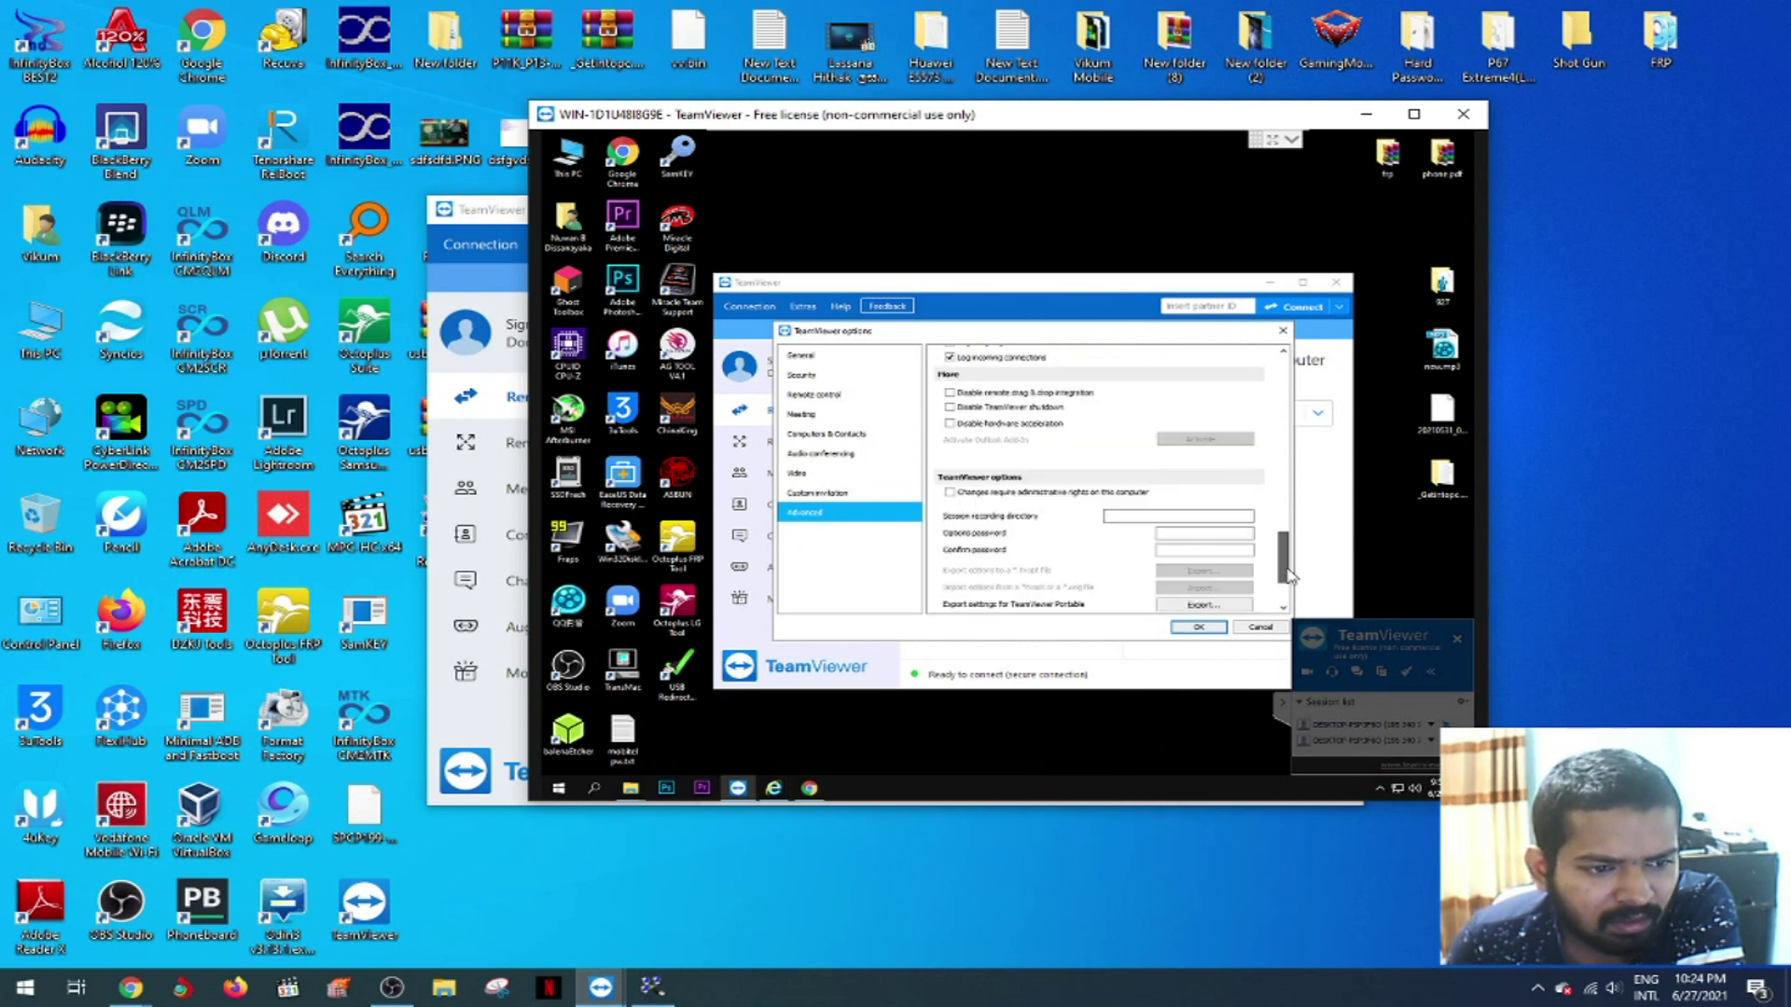
{"action": "scroll", "coordinate": [1292, 485], "scroll_direction": "up", "scroll_amount": 5}
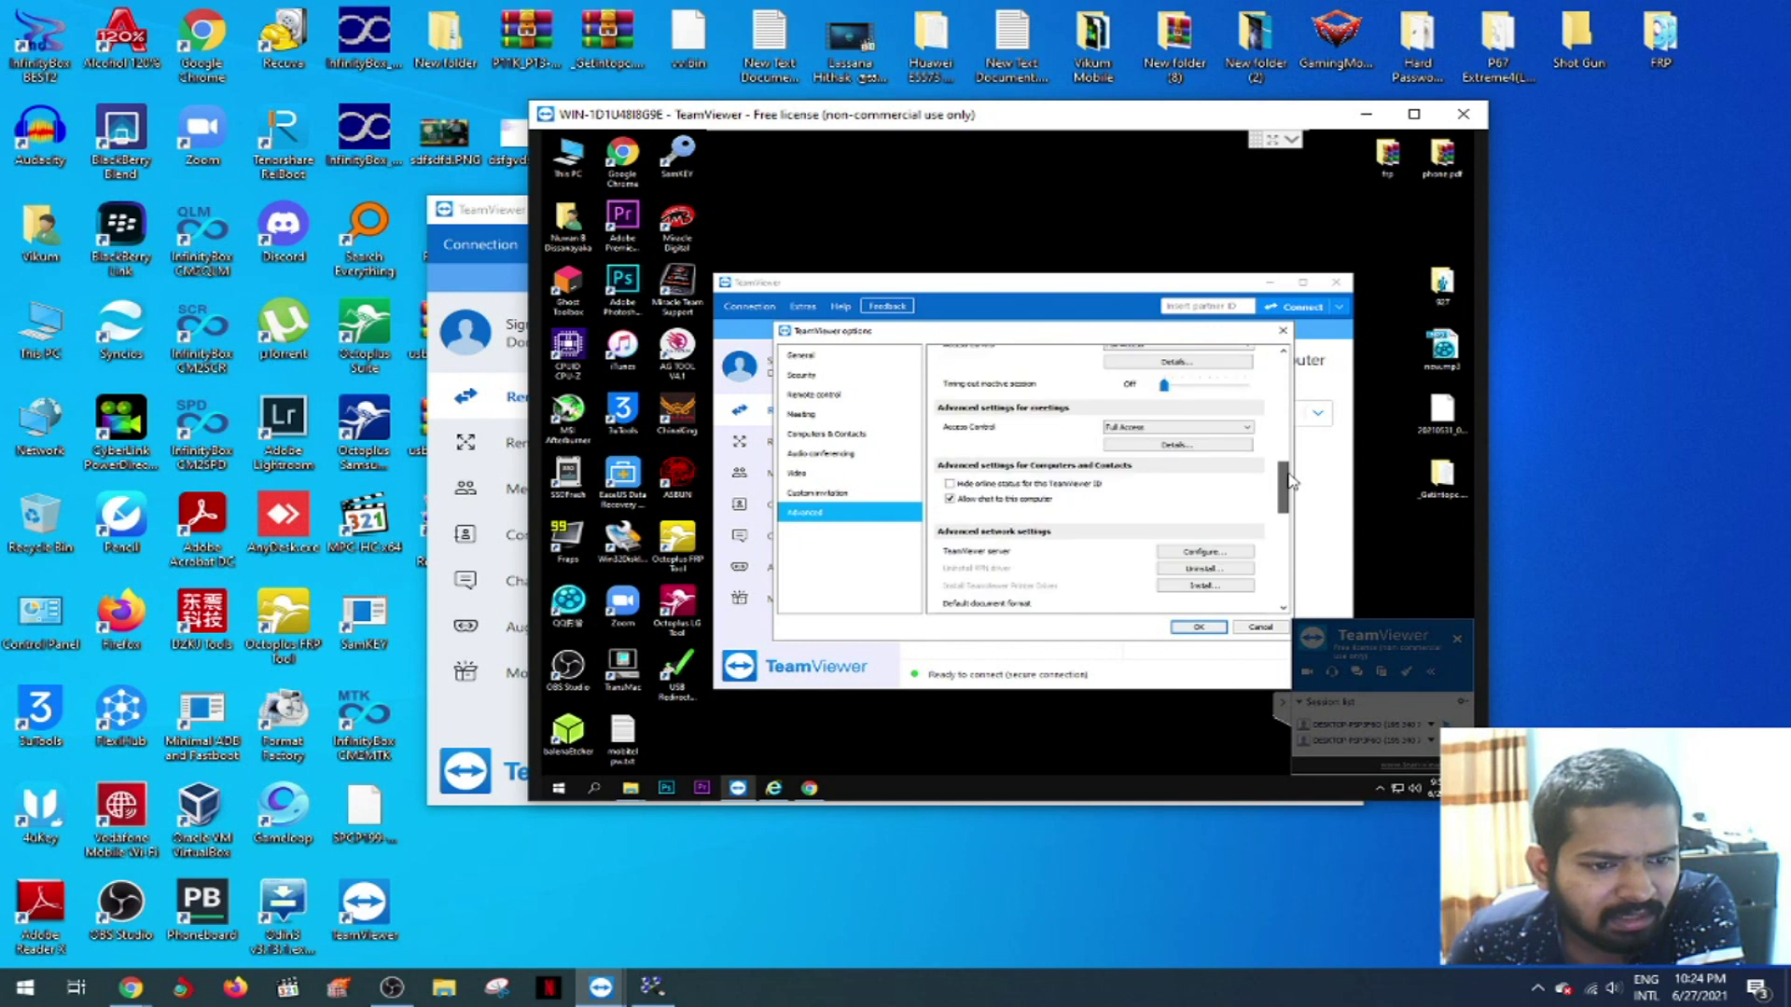
{"action": "scroll", "coordinate": [1290, 480], "scroll_direction": "up", "scroll_amount": 1}
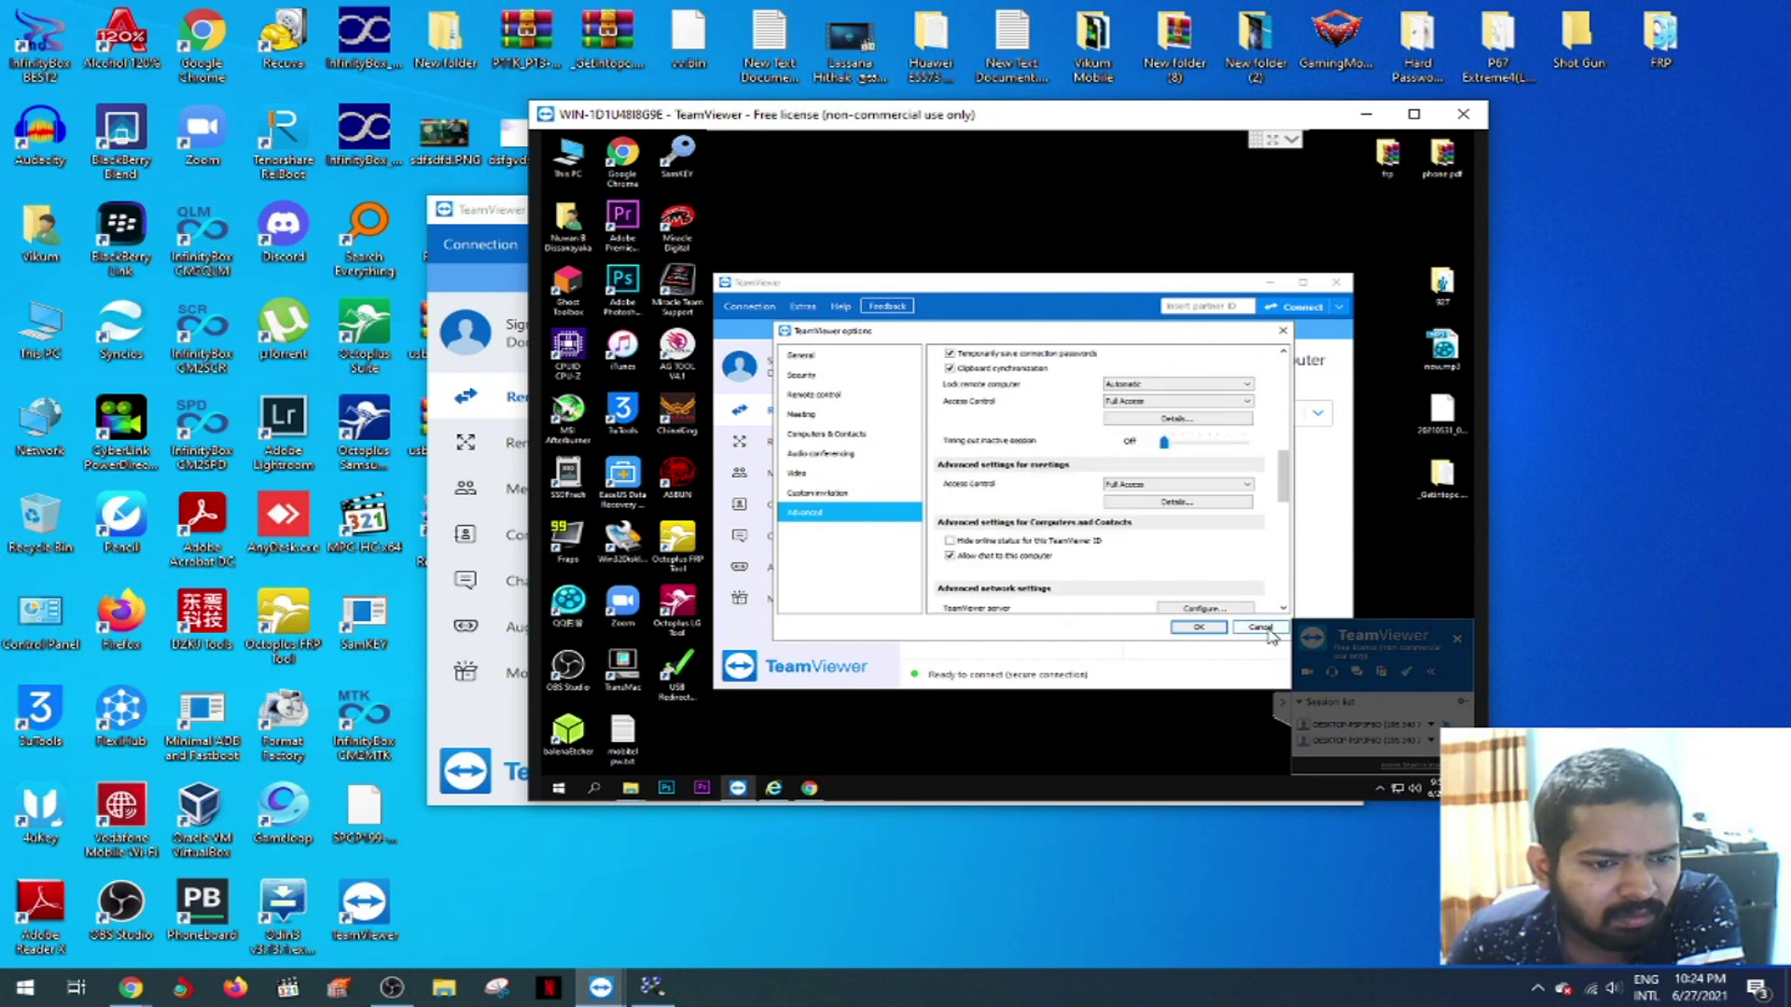
{"action": "left_click", "coordinate": [1261, 628]}
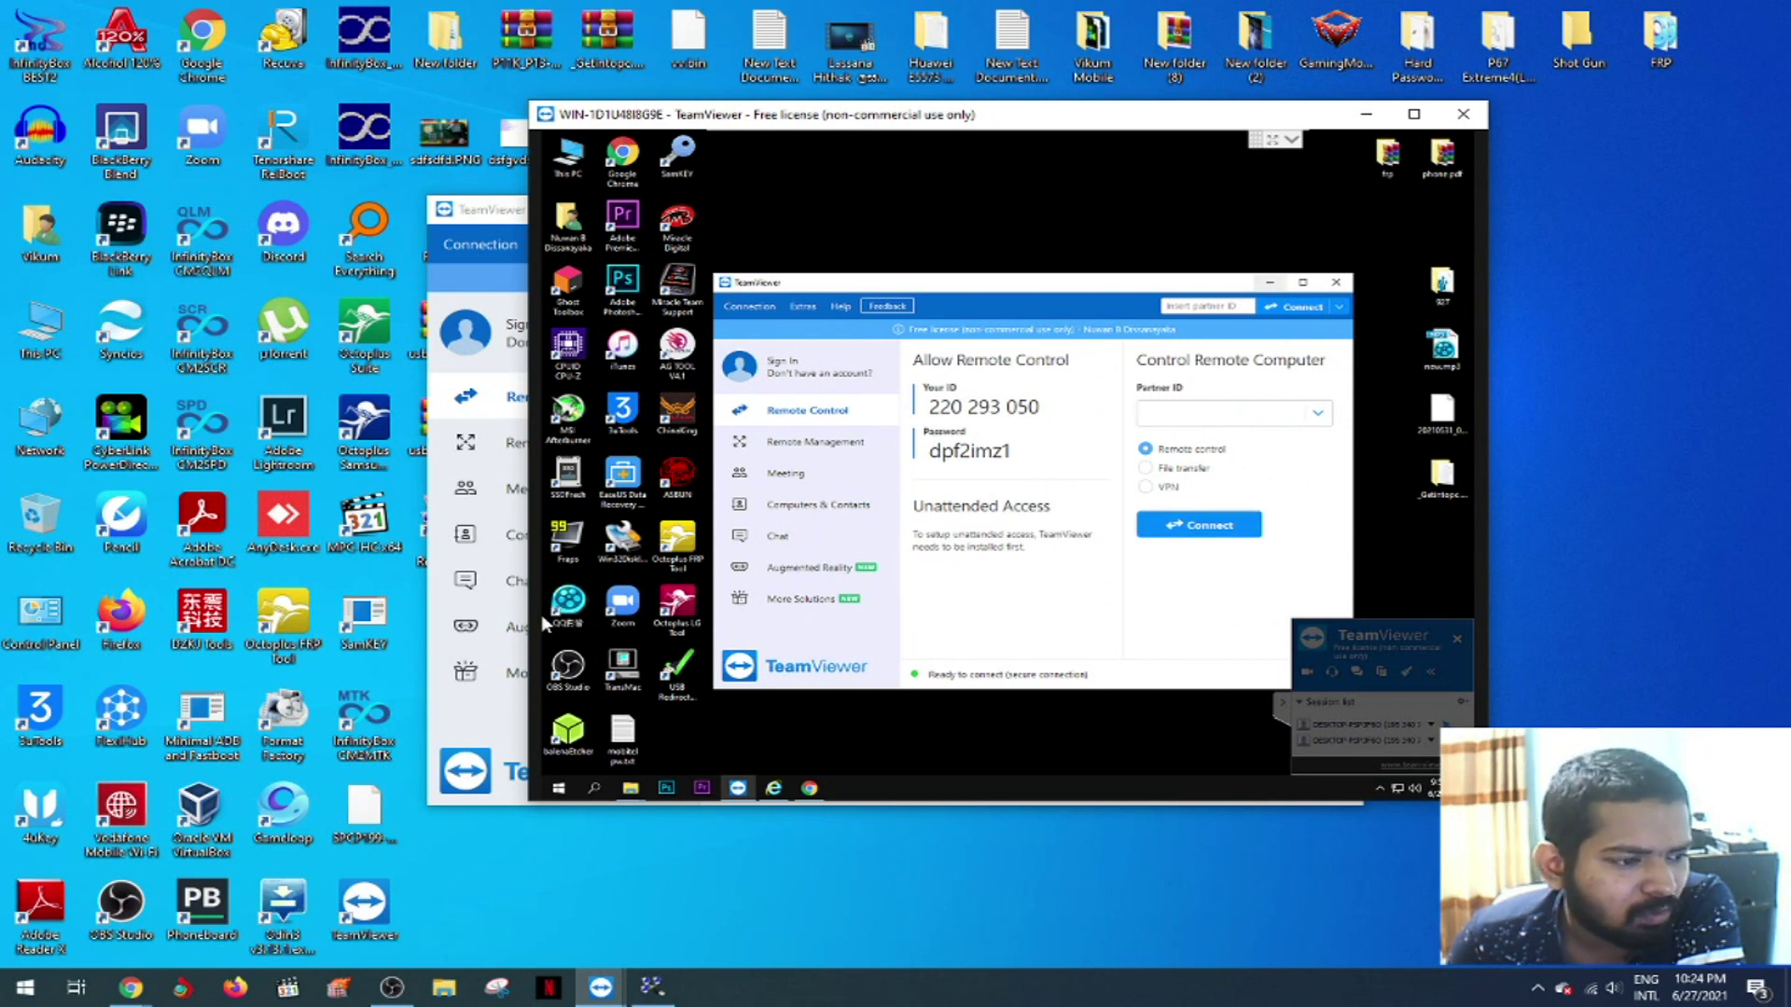
- Try a VPN connection to the partner and dismiss the multiple-connection warning
{"action": "left_click", "coordinate": [466, 739]}
{"action": "left_click", "coordinate": [1058, 509]}
{"action": "left_click", "coordinate": [1107, 567]}
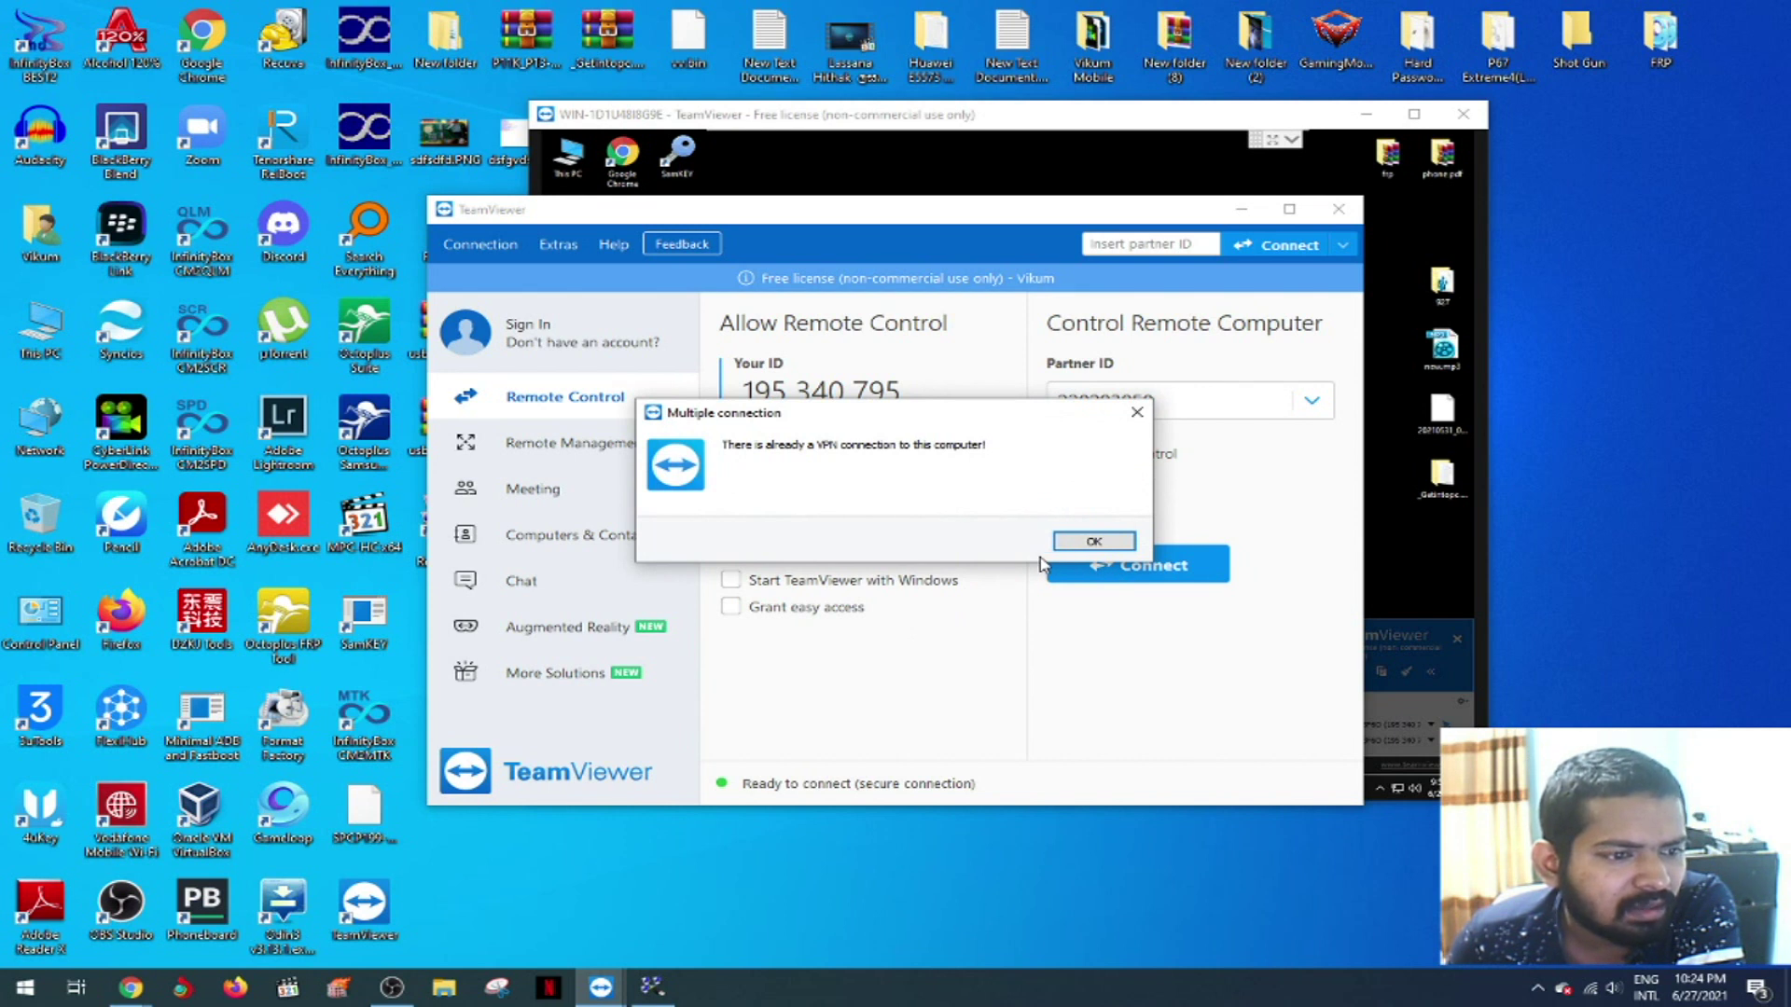
{"action": "left_click", "coordinate": [1095, 541]}
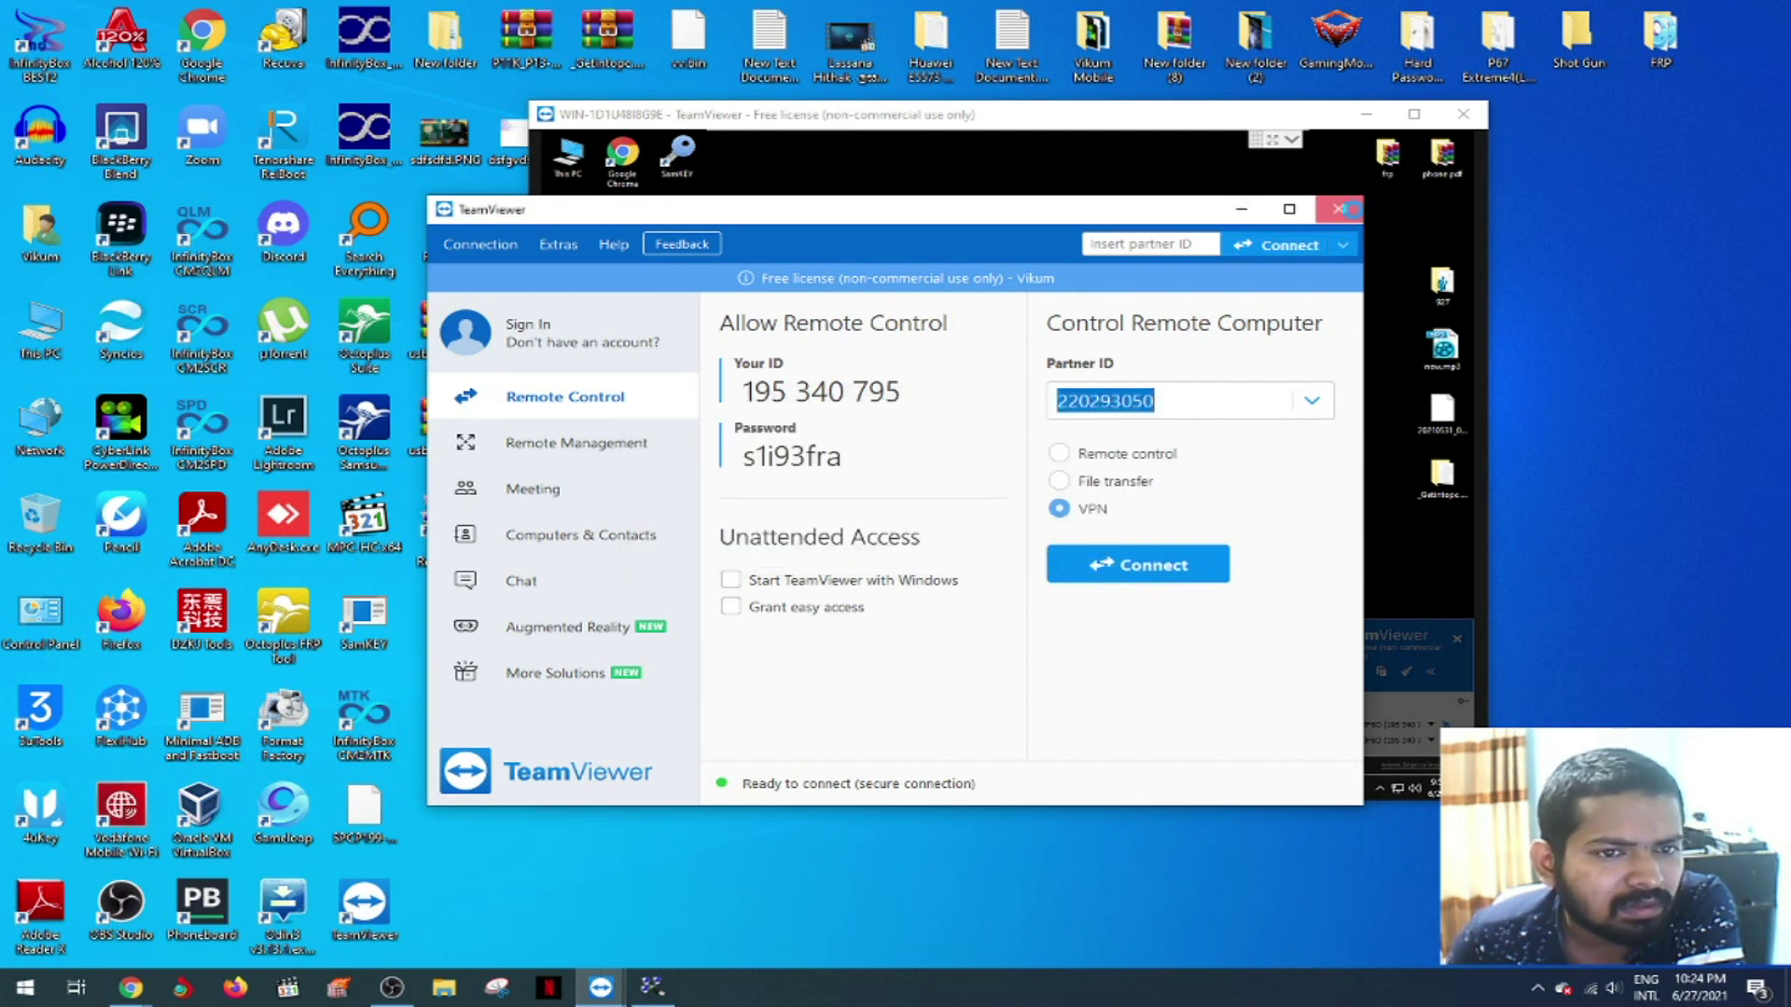
- Quit TeamViewer closing all connections, then relaunch it from the desktop shortcut
{"action": "left_click", "coordinate": [1339, 209]}
{"action": "left_click", "coordinate": [942, 543]}
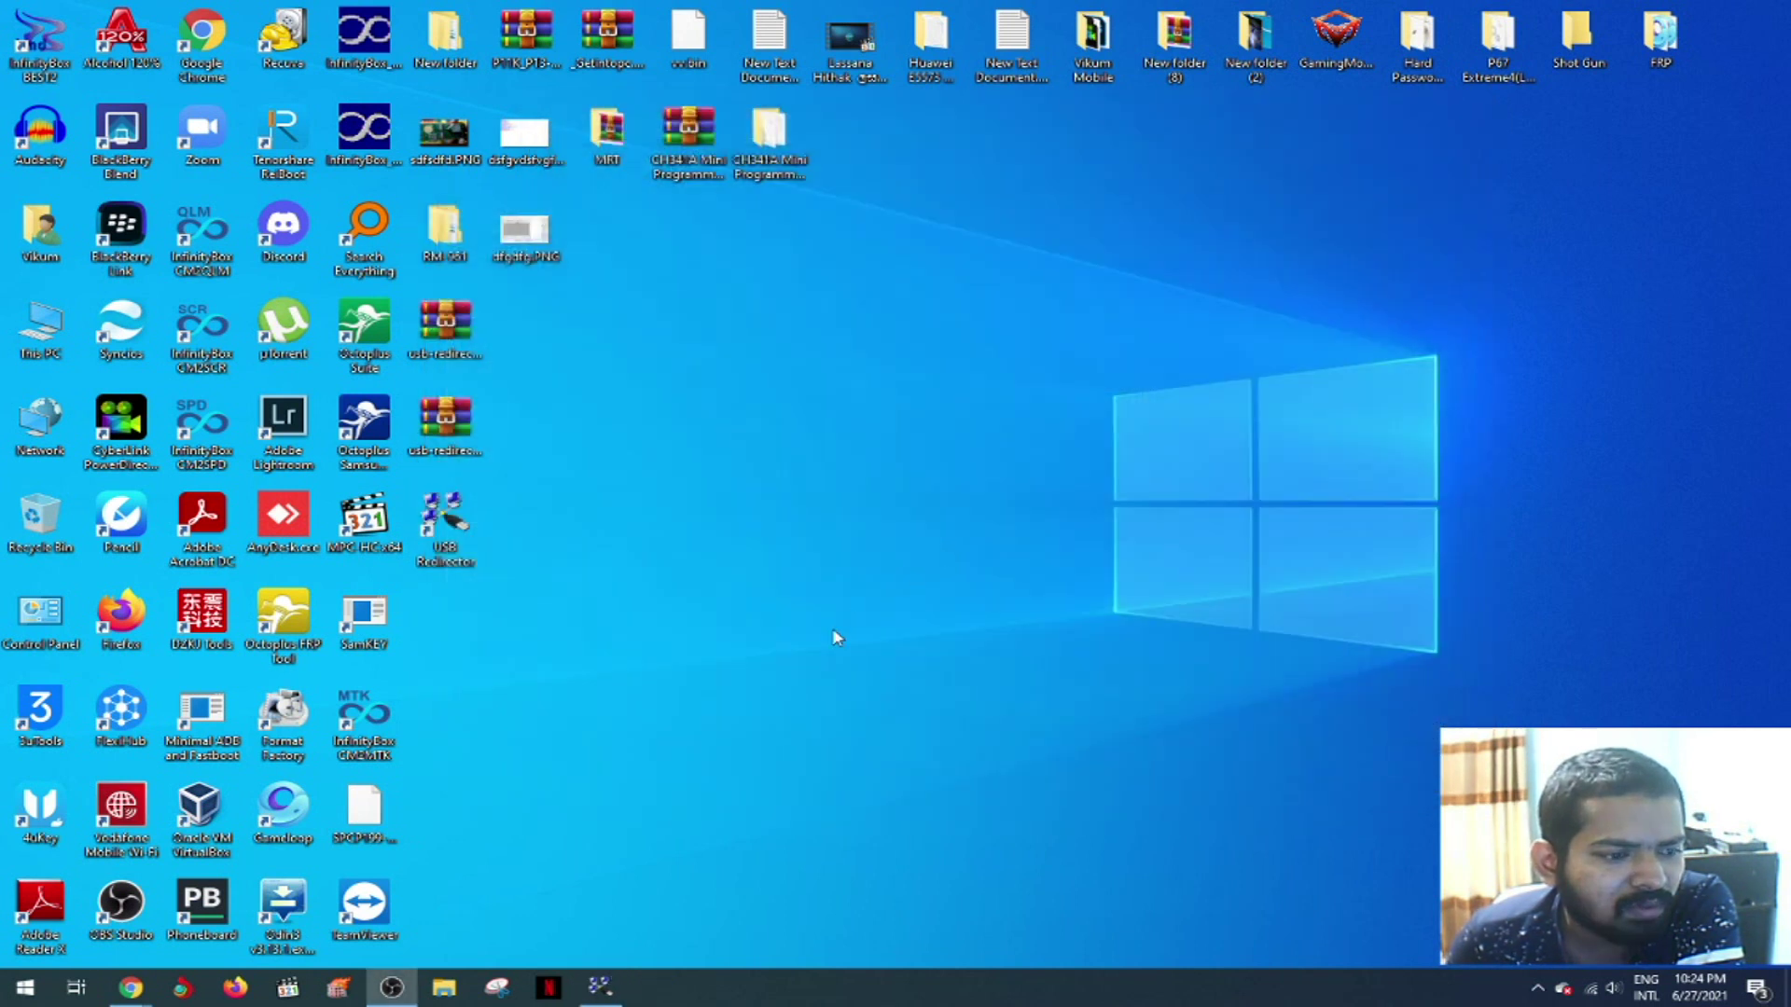
{"action": "left_click", "coordinate": [361, 919]}
{"action": "double_click", "coordinate": [361, 919]}
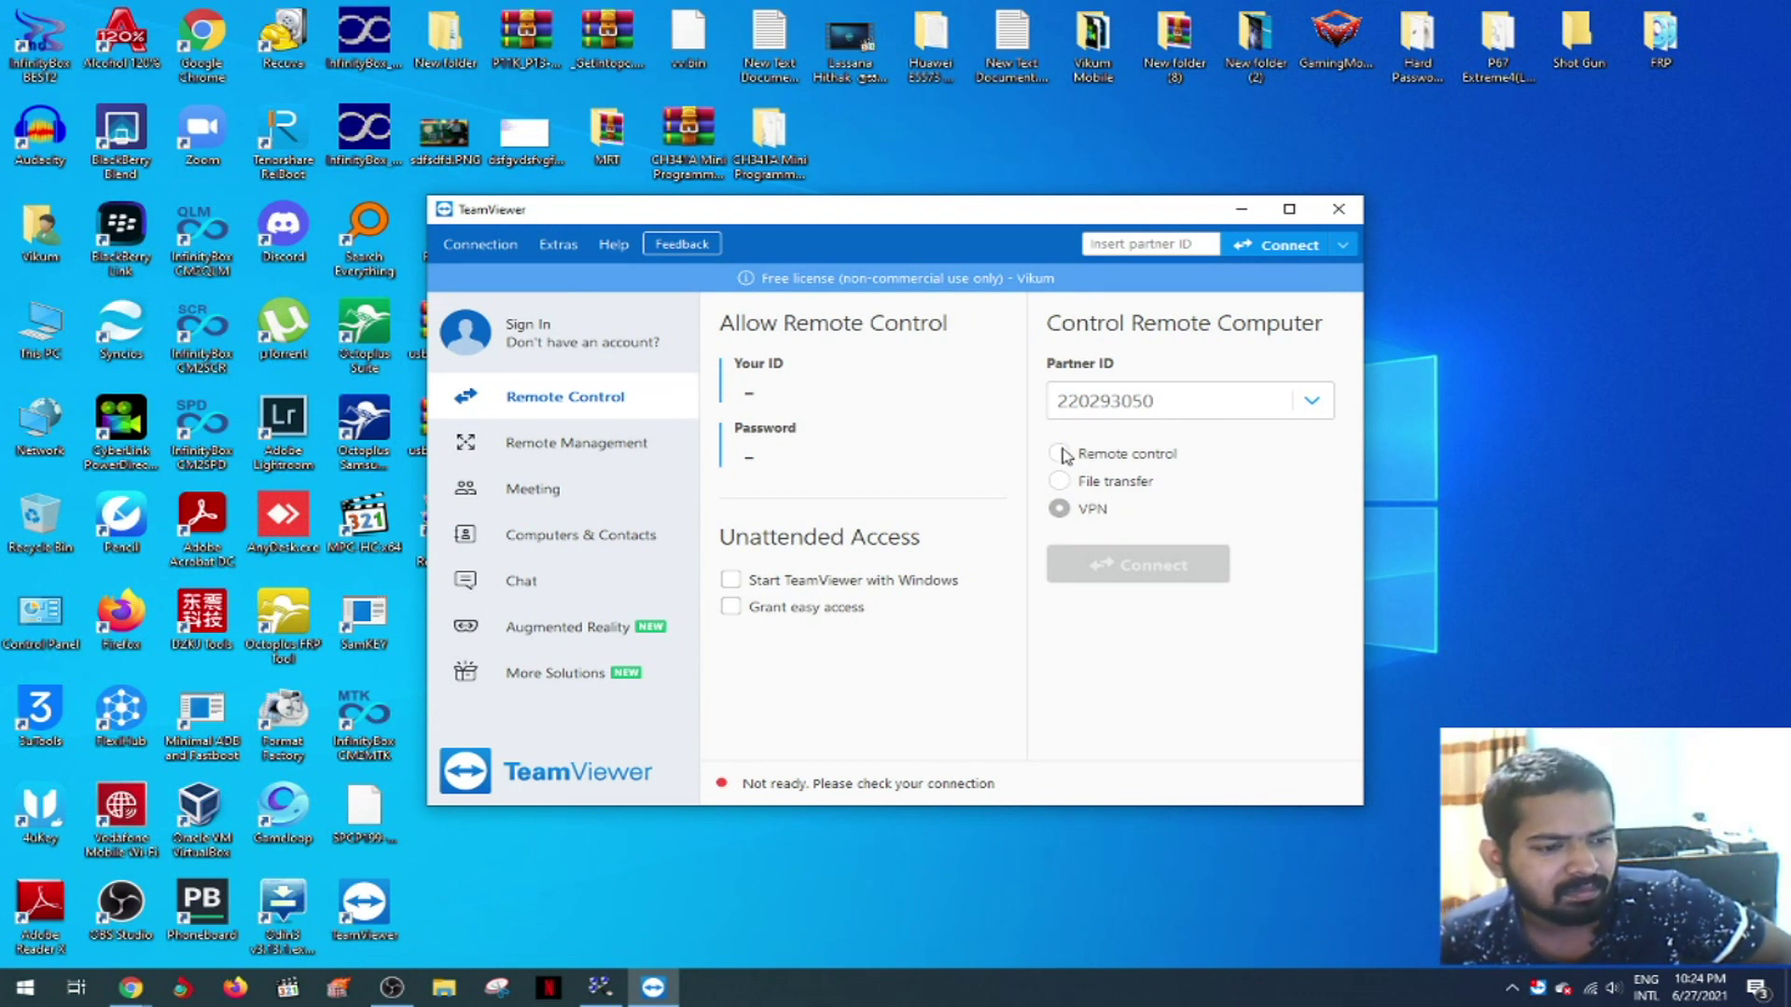
- Connect to the partner by Remote control and log on with the partner's password
{"action": "left_click", "coordinate": [1586, 984]}
{"action": "left_click", "coordinate": [1576, 975]}
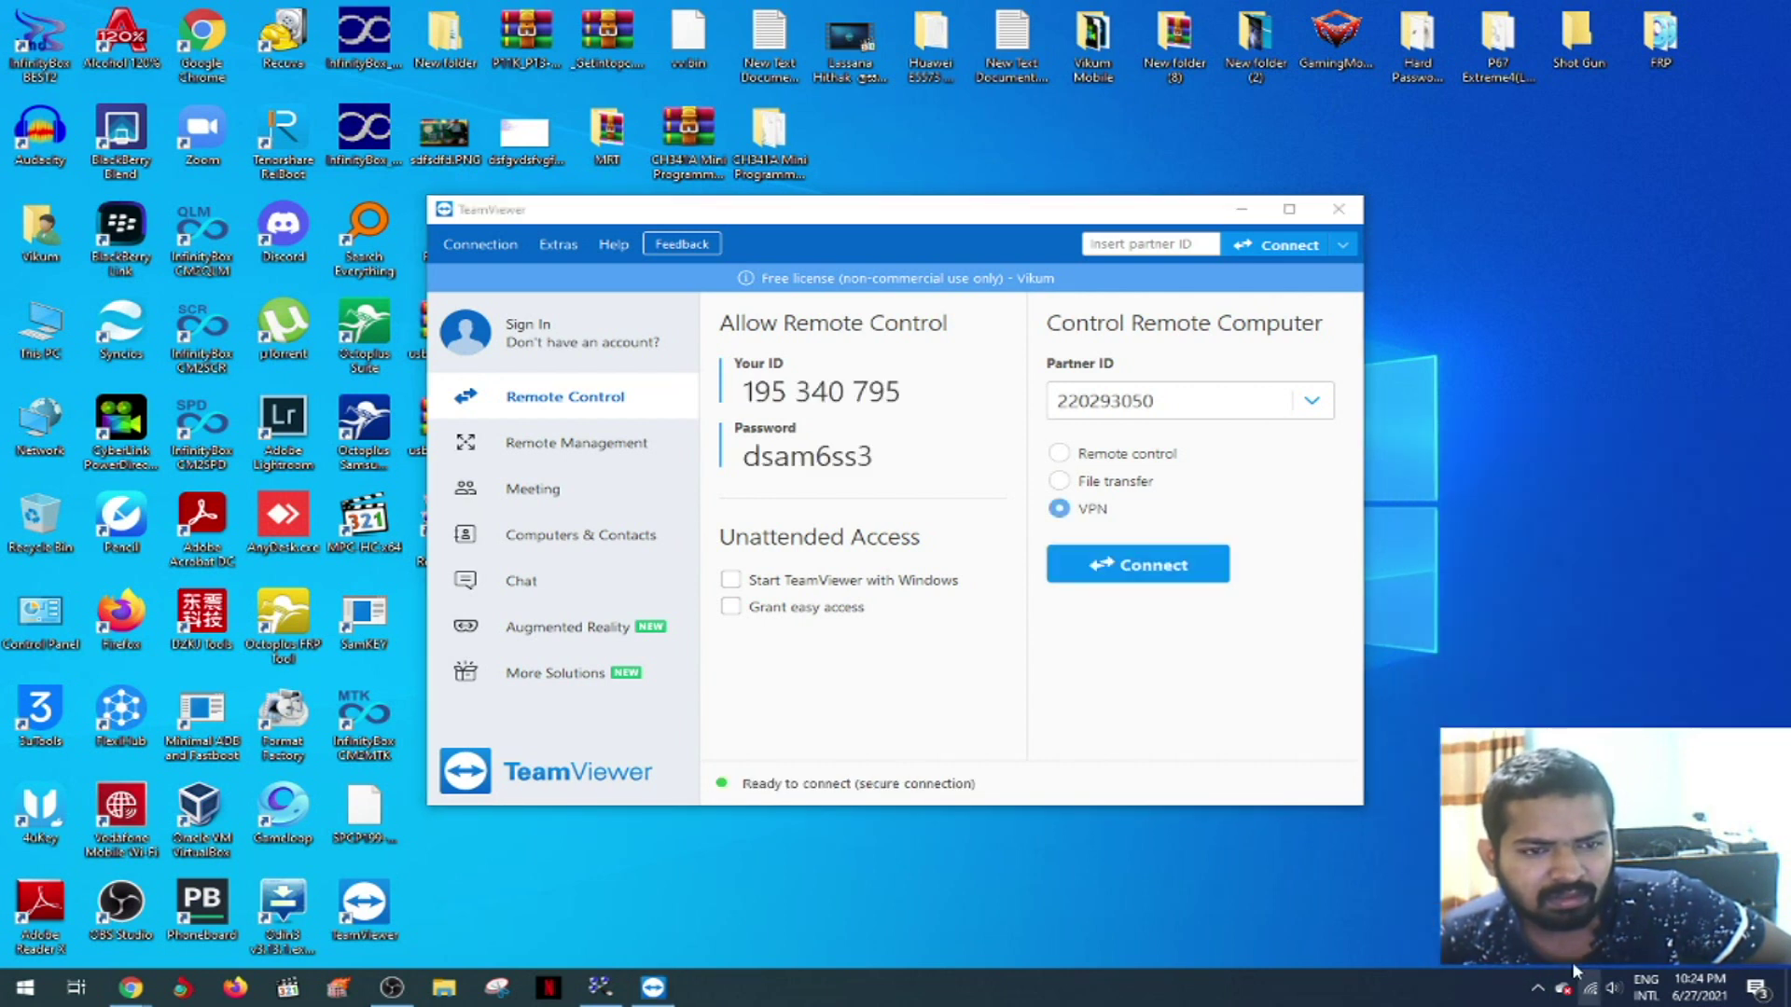
{"action": "left_click", "coordinate": [1058, 454]}
{"action": "left_click", "coordinate": [1133, 570]}
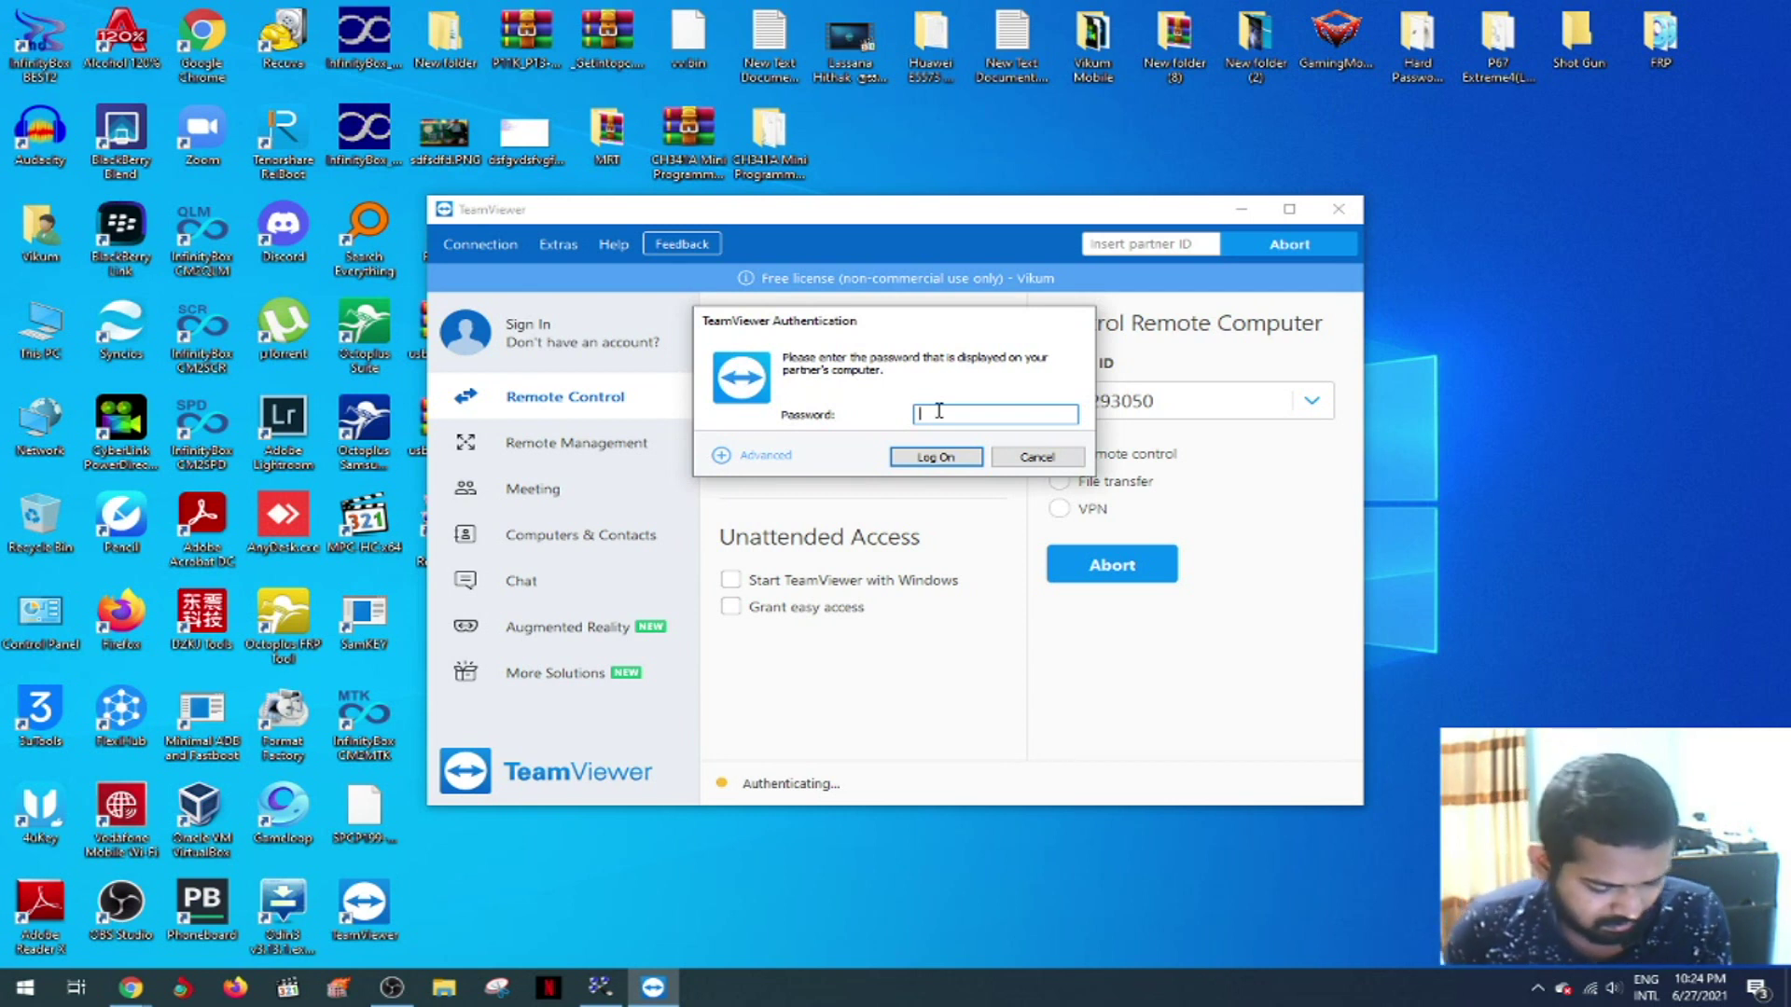
{"action": "type", "text": "123456"}
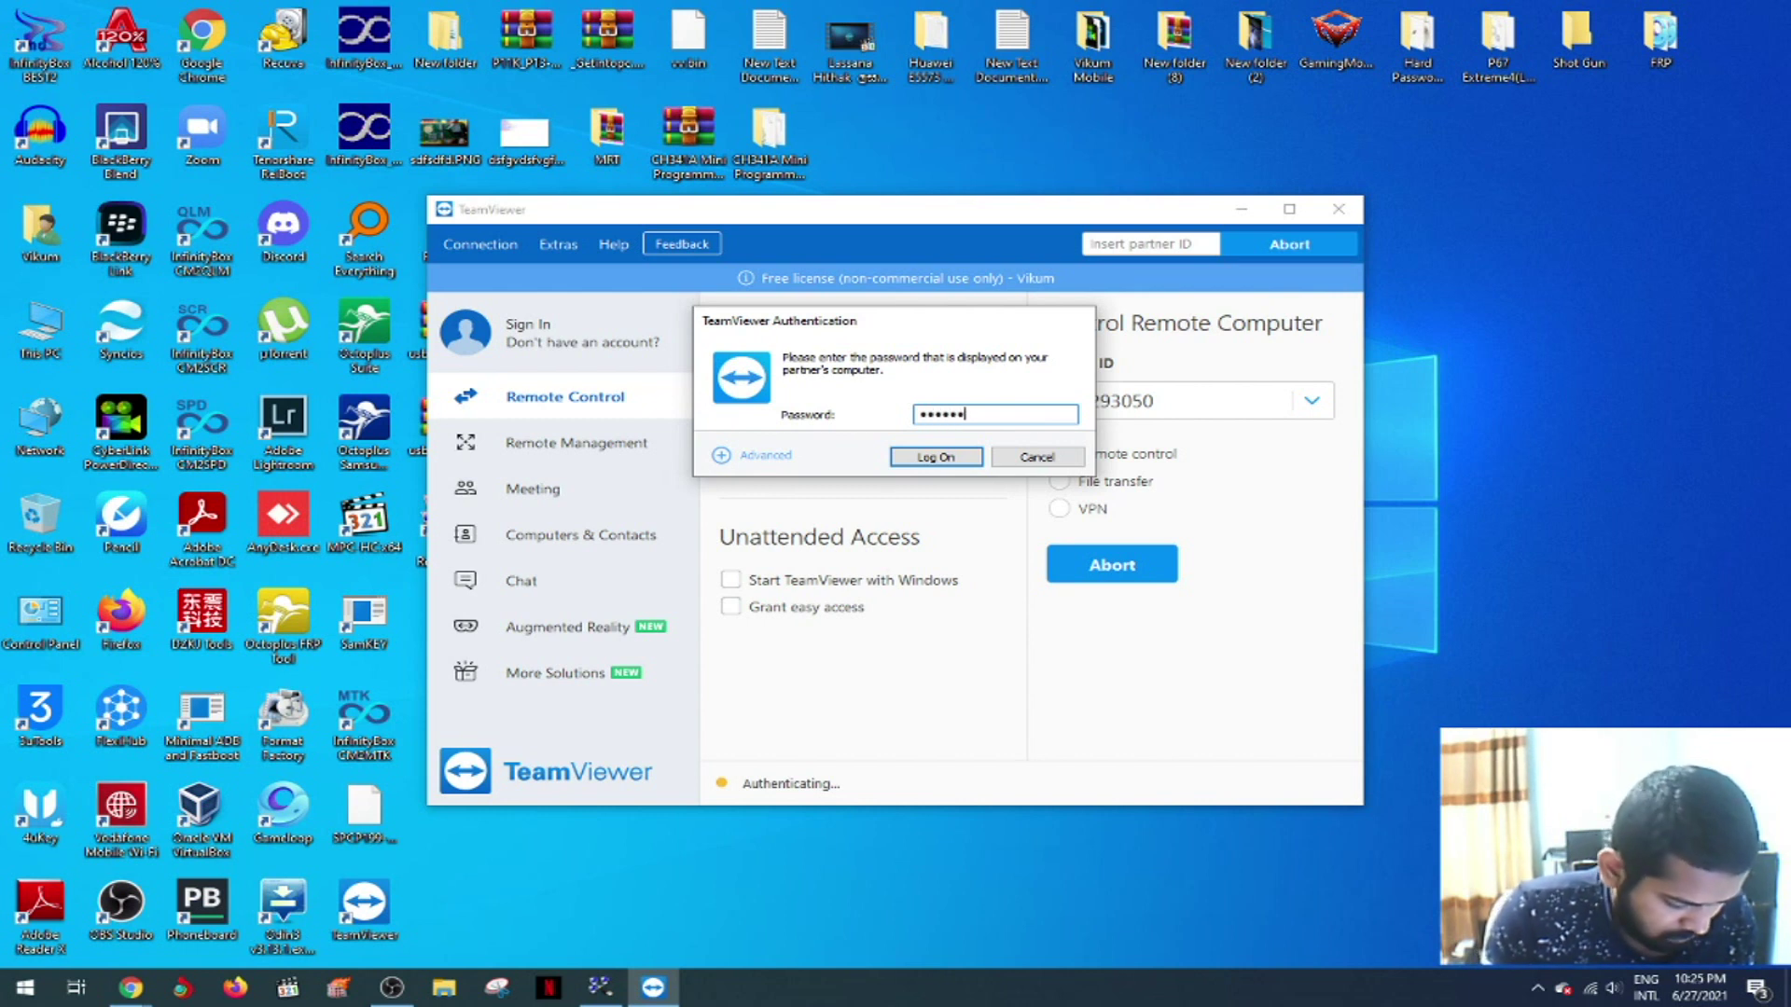
{"action": "type", "text": "78"}
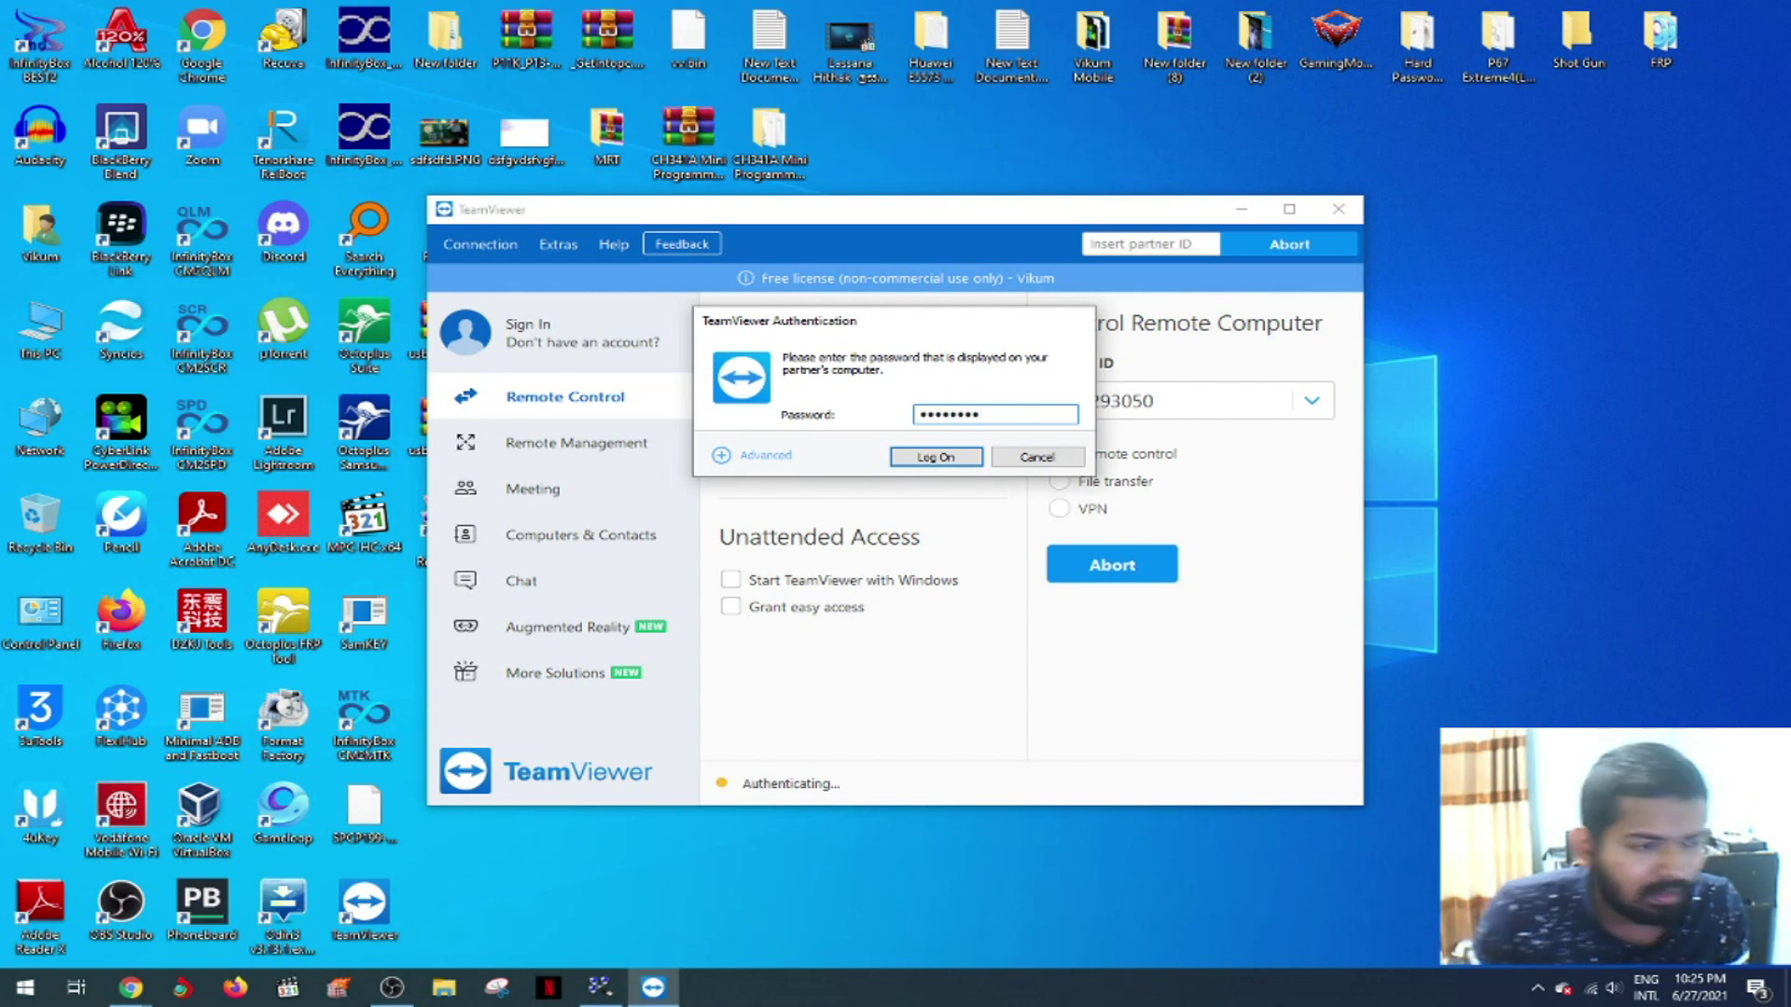
{"action": "left_click", "coordinate": [961, 456]}
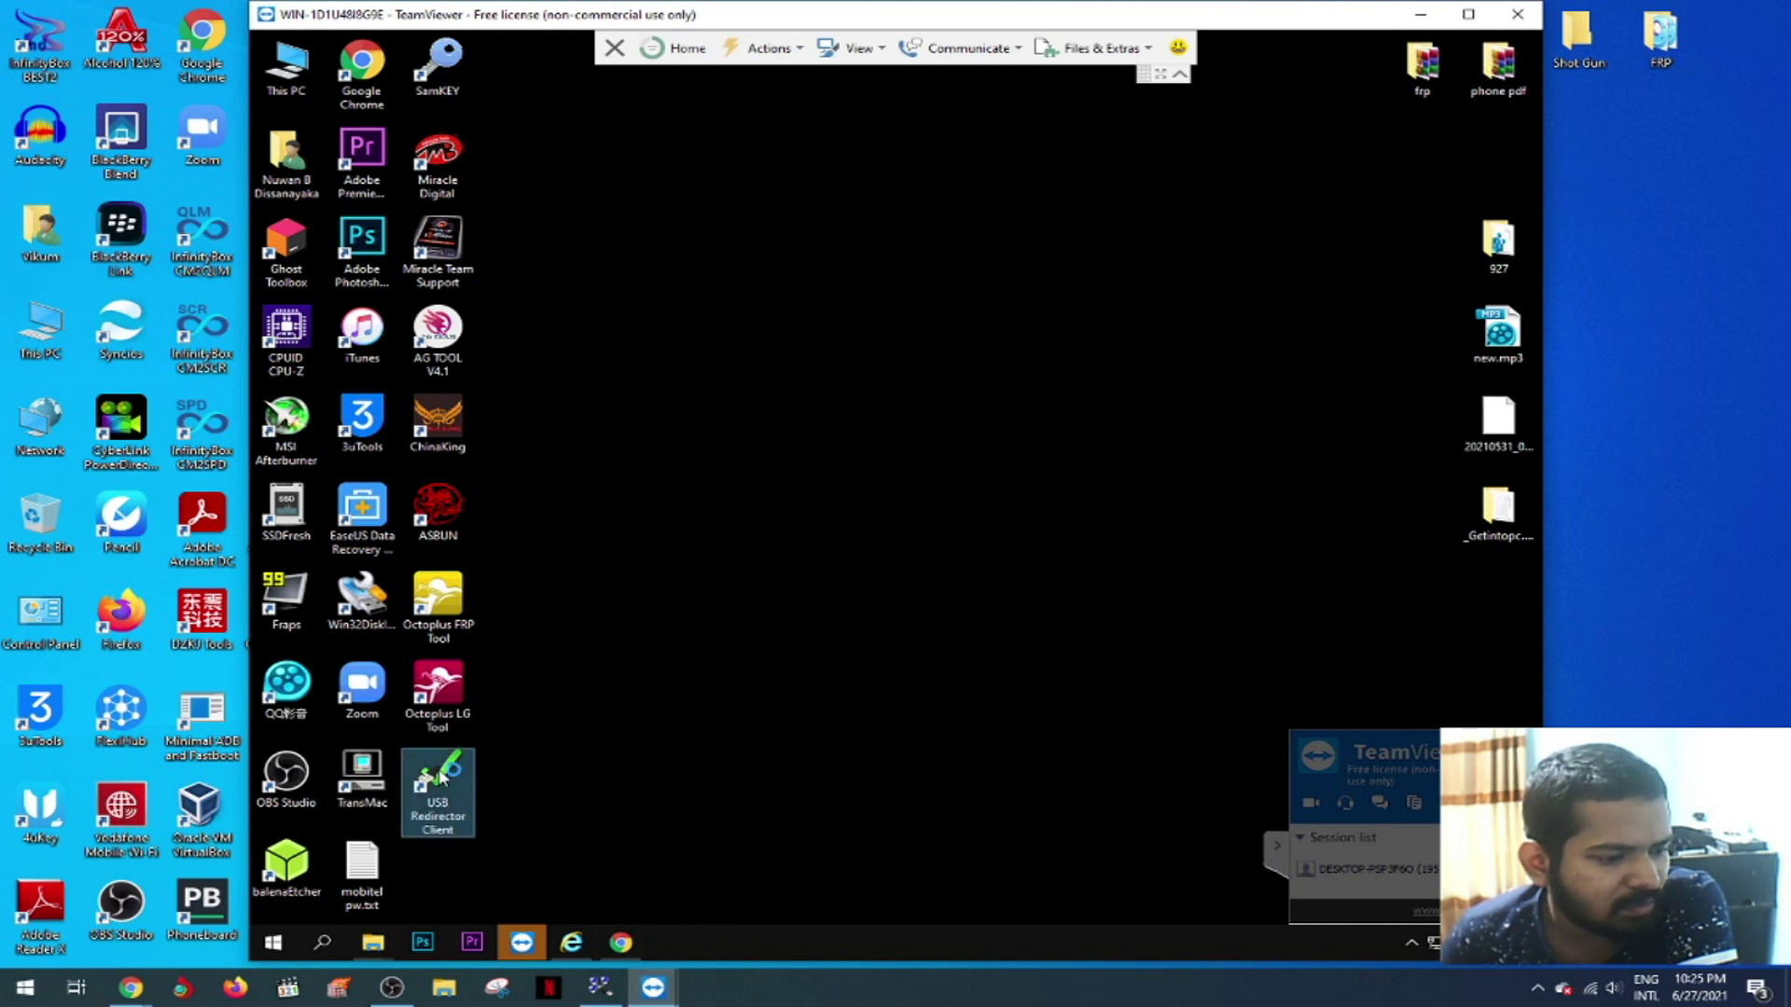
- Open USB Redirector Client on the remote PC and start adding a USB server
{"action": "left_click", "coordinate": [600, 986]}
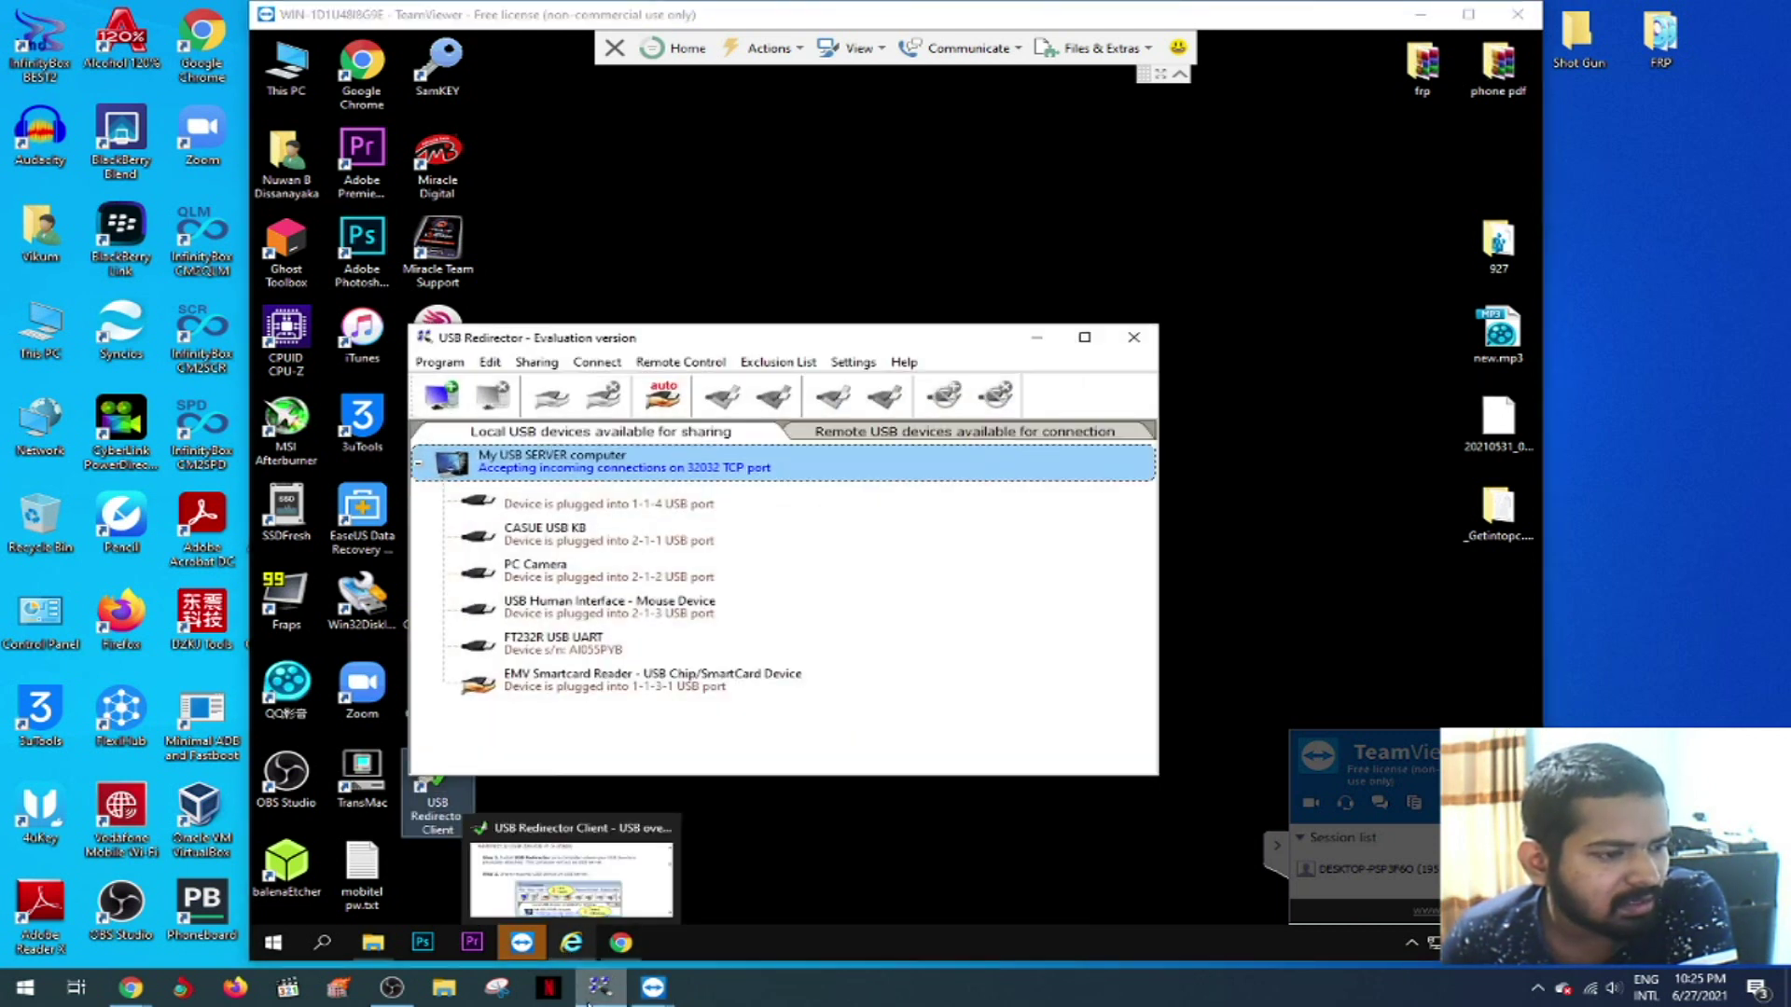
{"action": "left_click", "coordinate": [590, 990]}
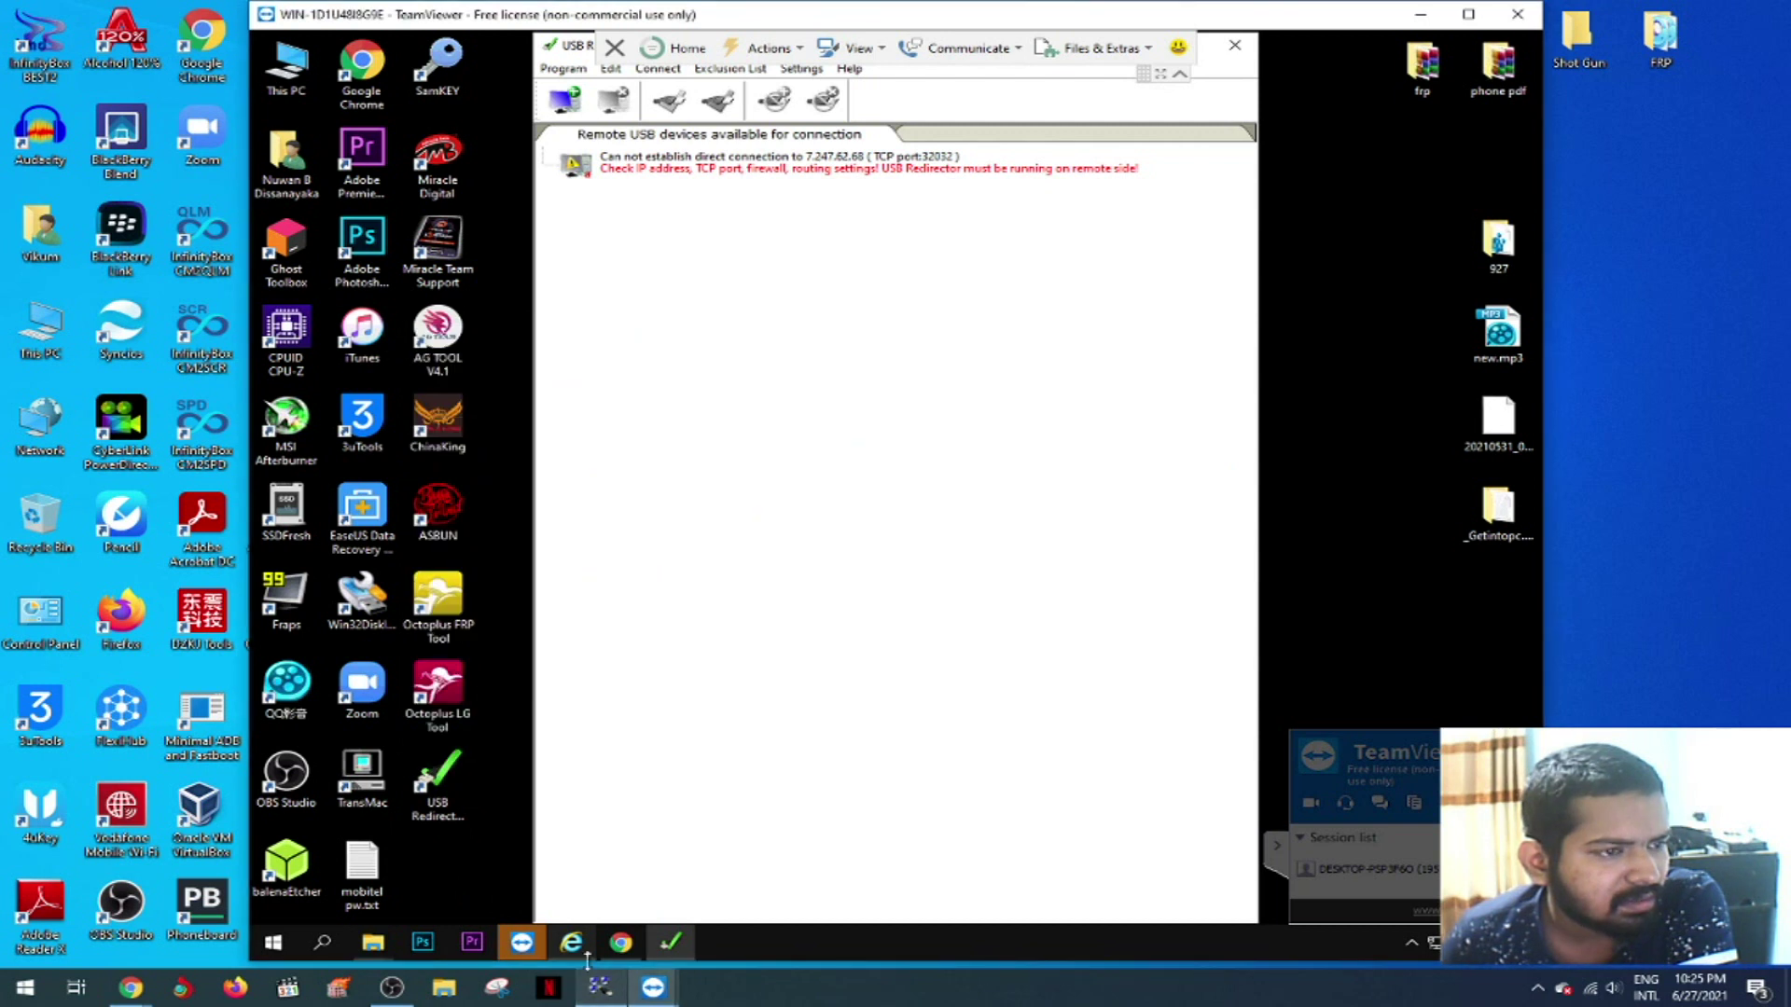
{"action": "left_click", "coordinate": [565, 99]}
- Start an additional VPN connection to the partner, confirm it, and log on with the partner's password
{"action": "mouse_move", "coordinate": [653, 987]}
{"action": "left_click", "coordinate": [582, 923]}
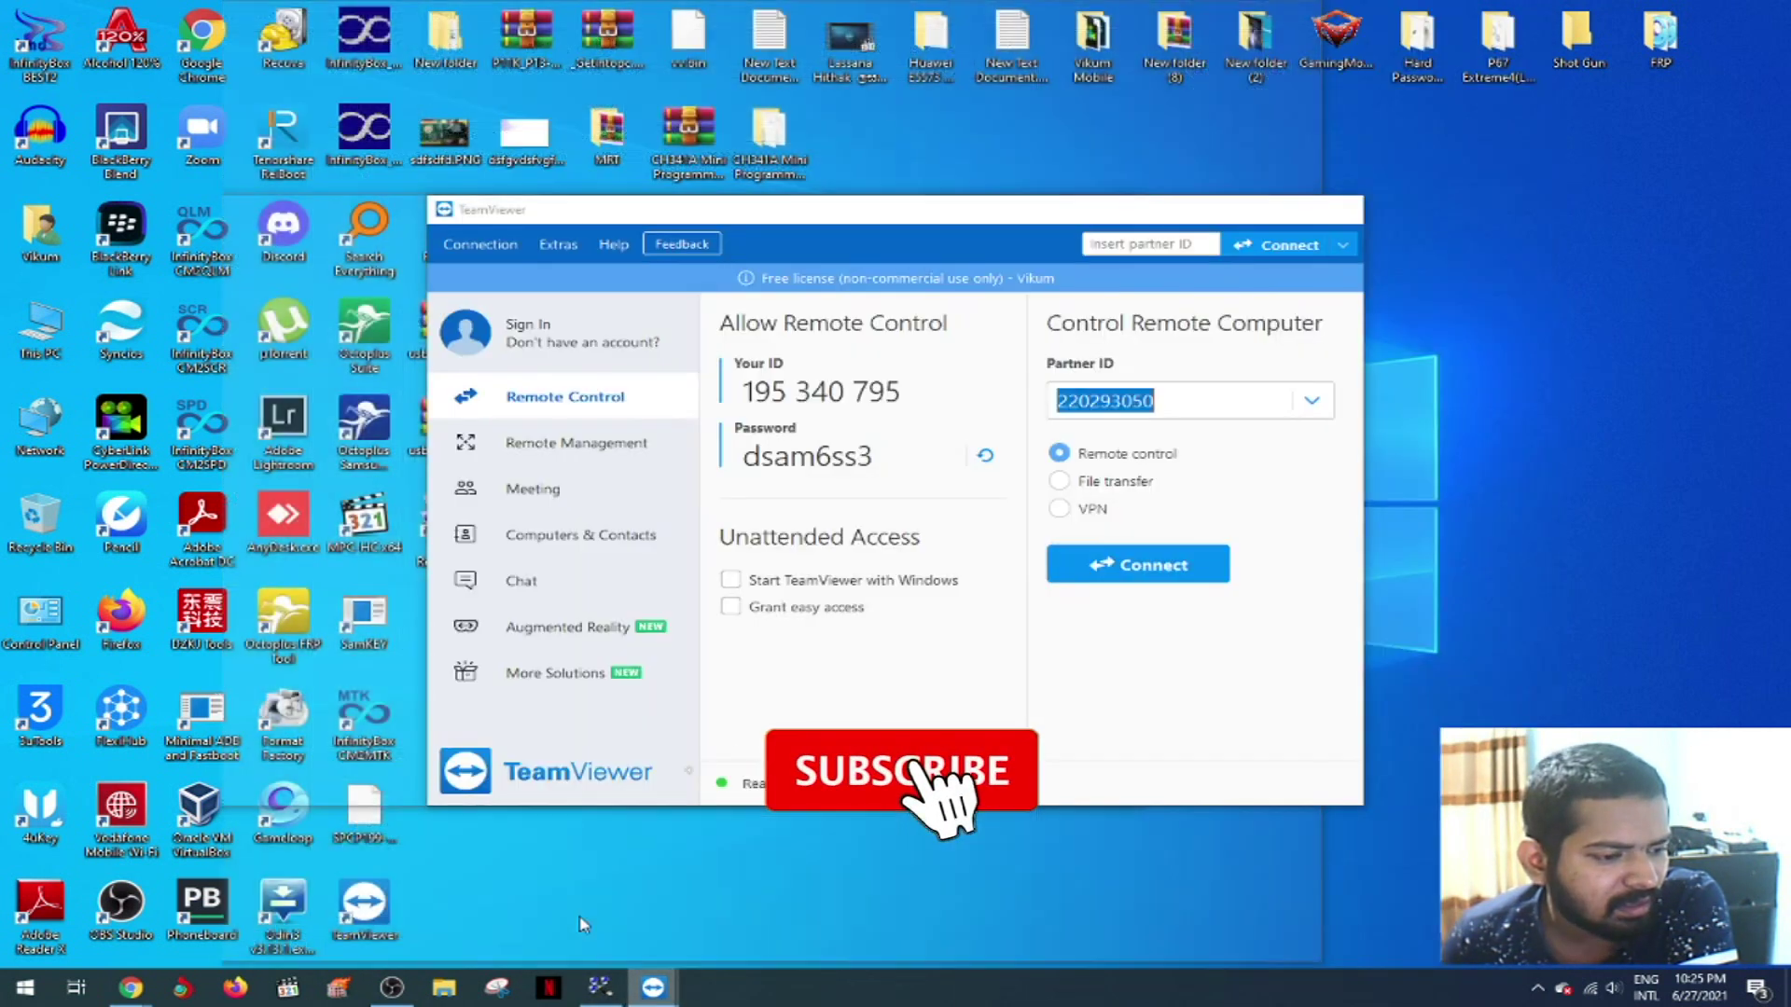
{"action": "left_click", "coordinate": [1060, 509]}
{"action": "left_click", "coordinate": [1115, 570]}
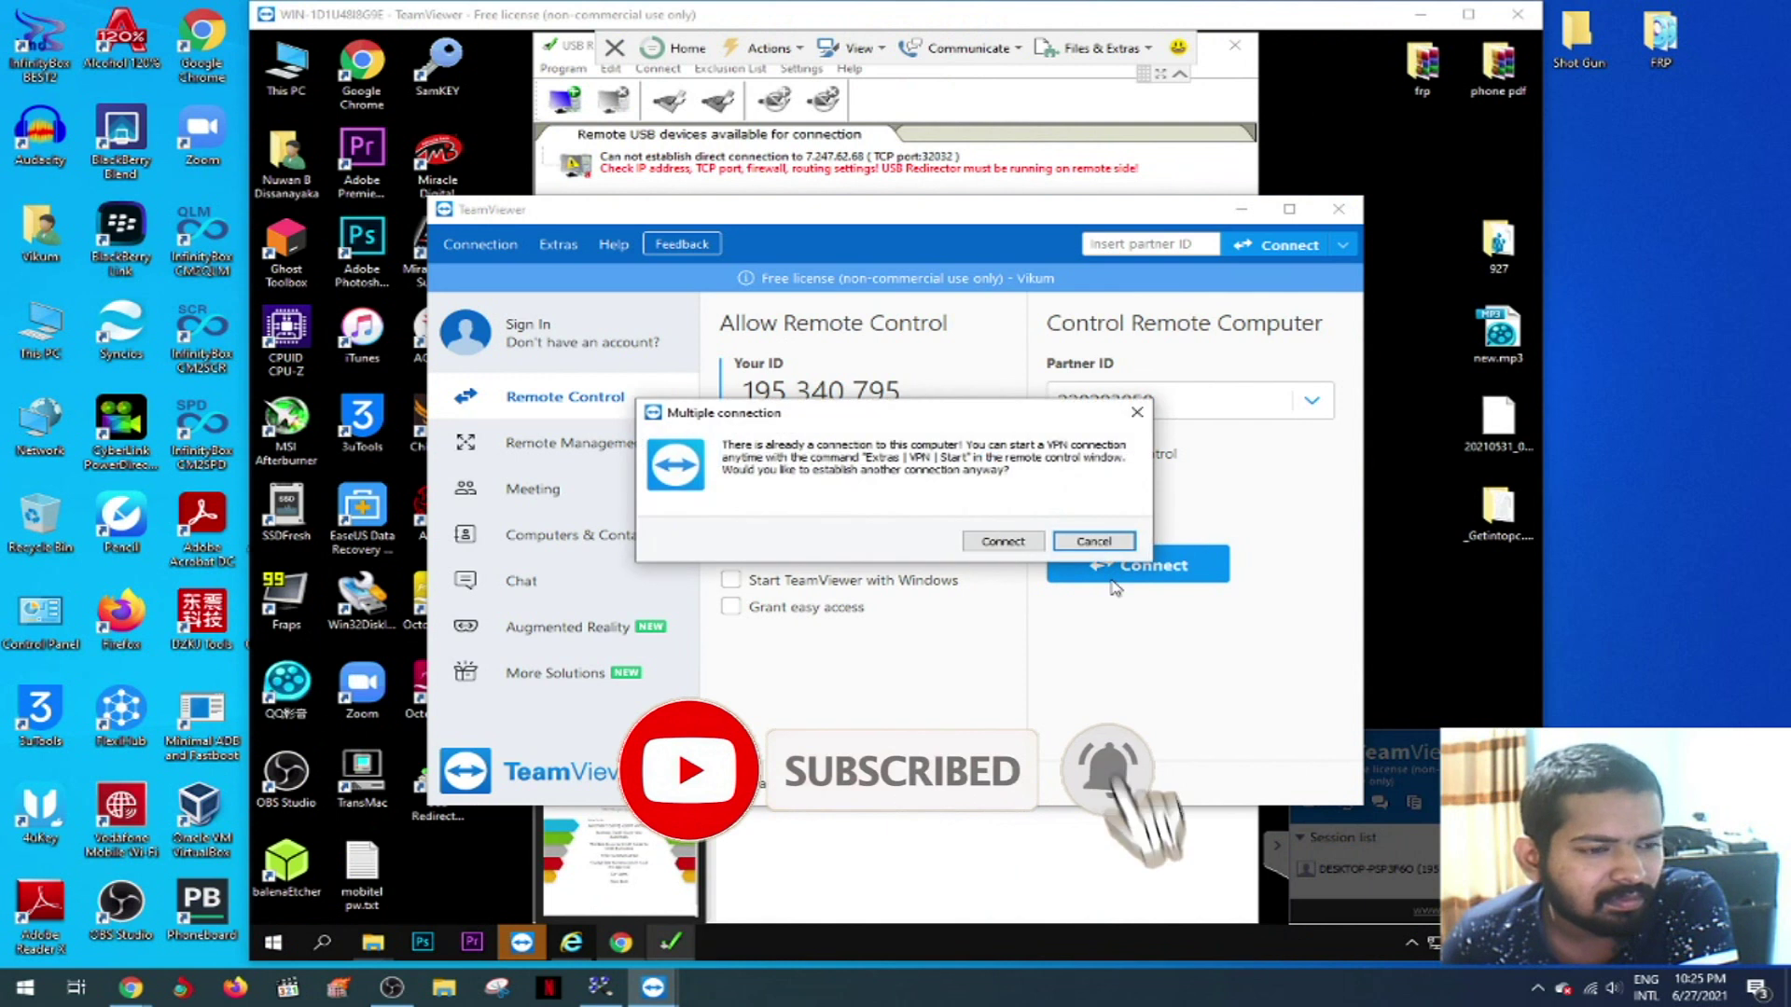
{"action": "left_click", "coordinate": [1003, 541]}
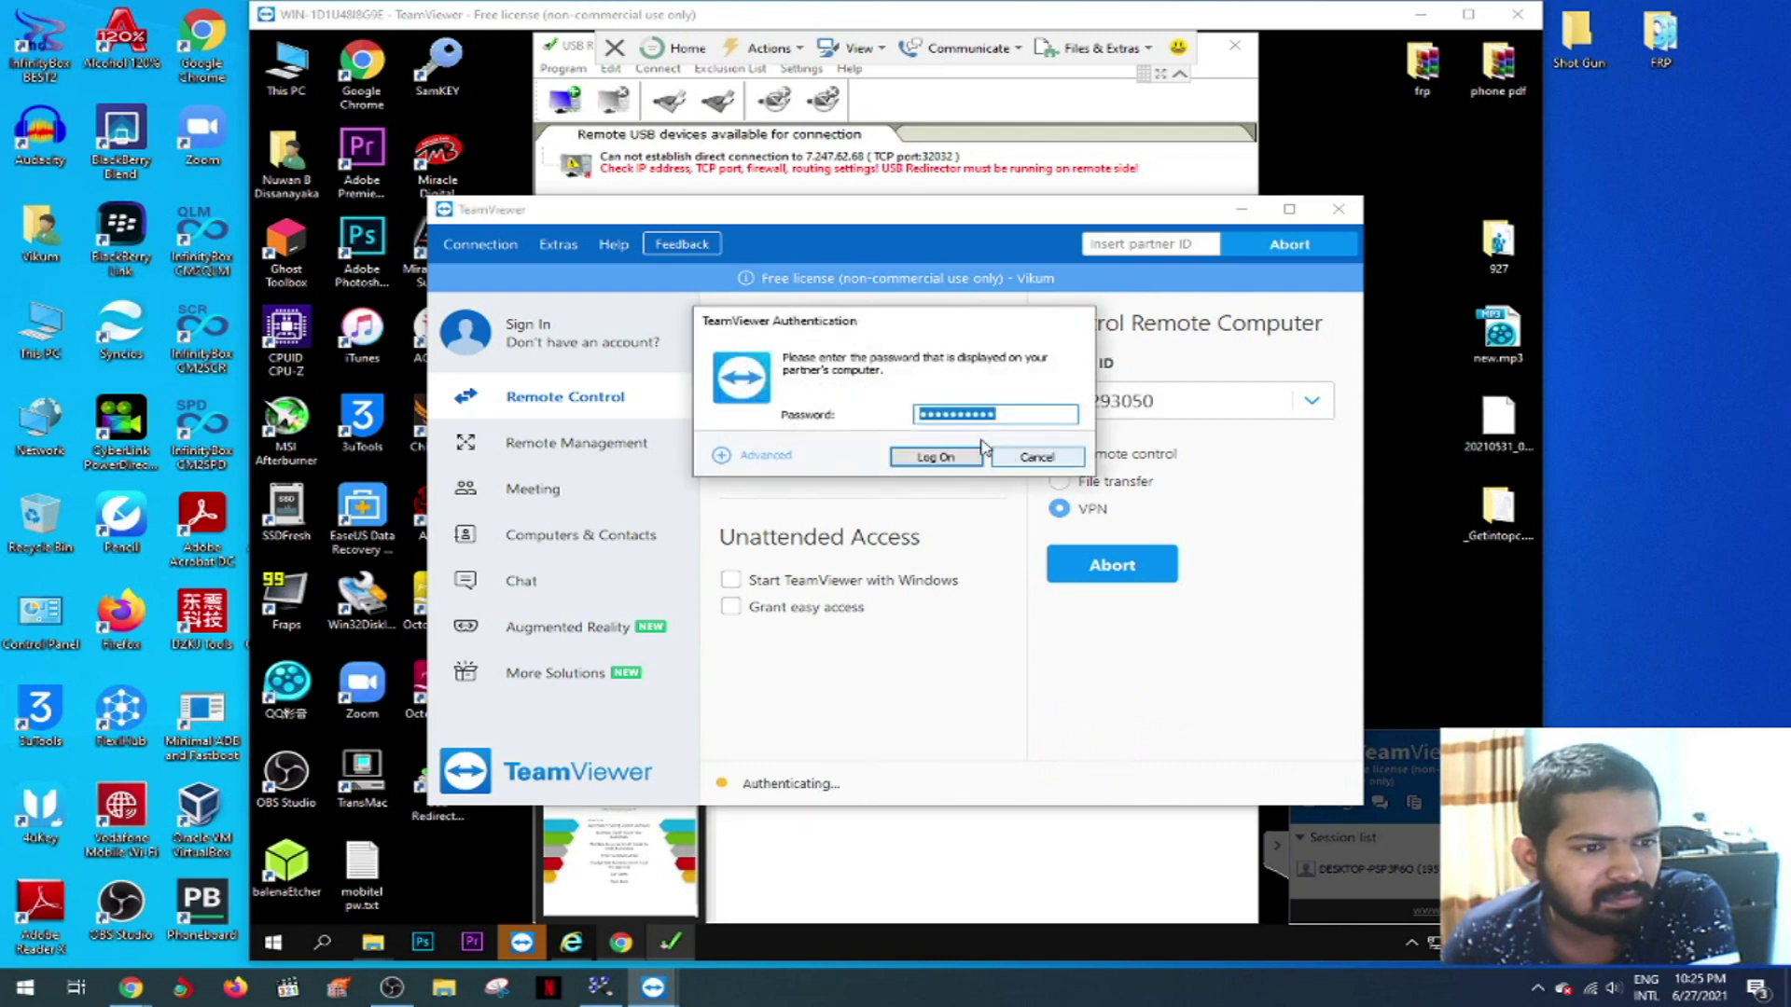
{"action": "left_click", "coordinate": [939, 455]}
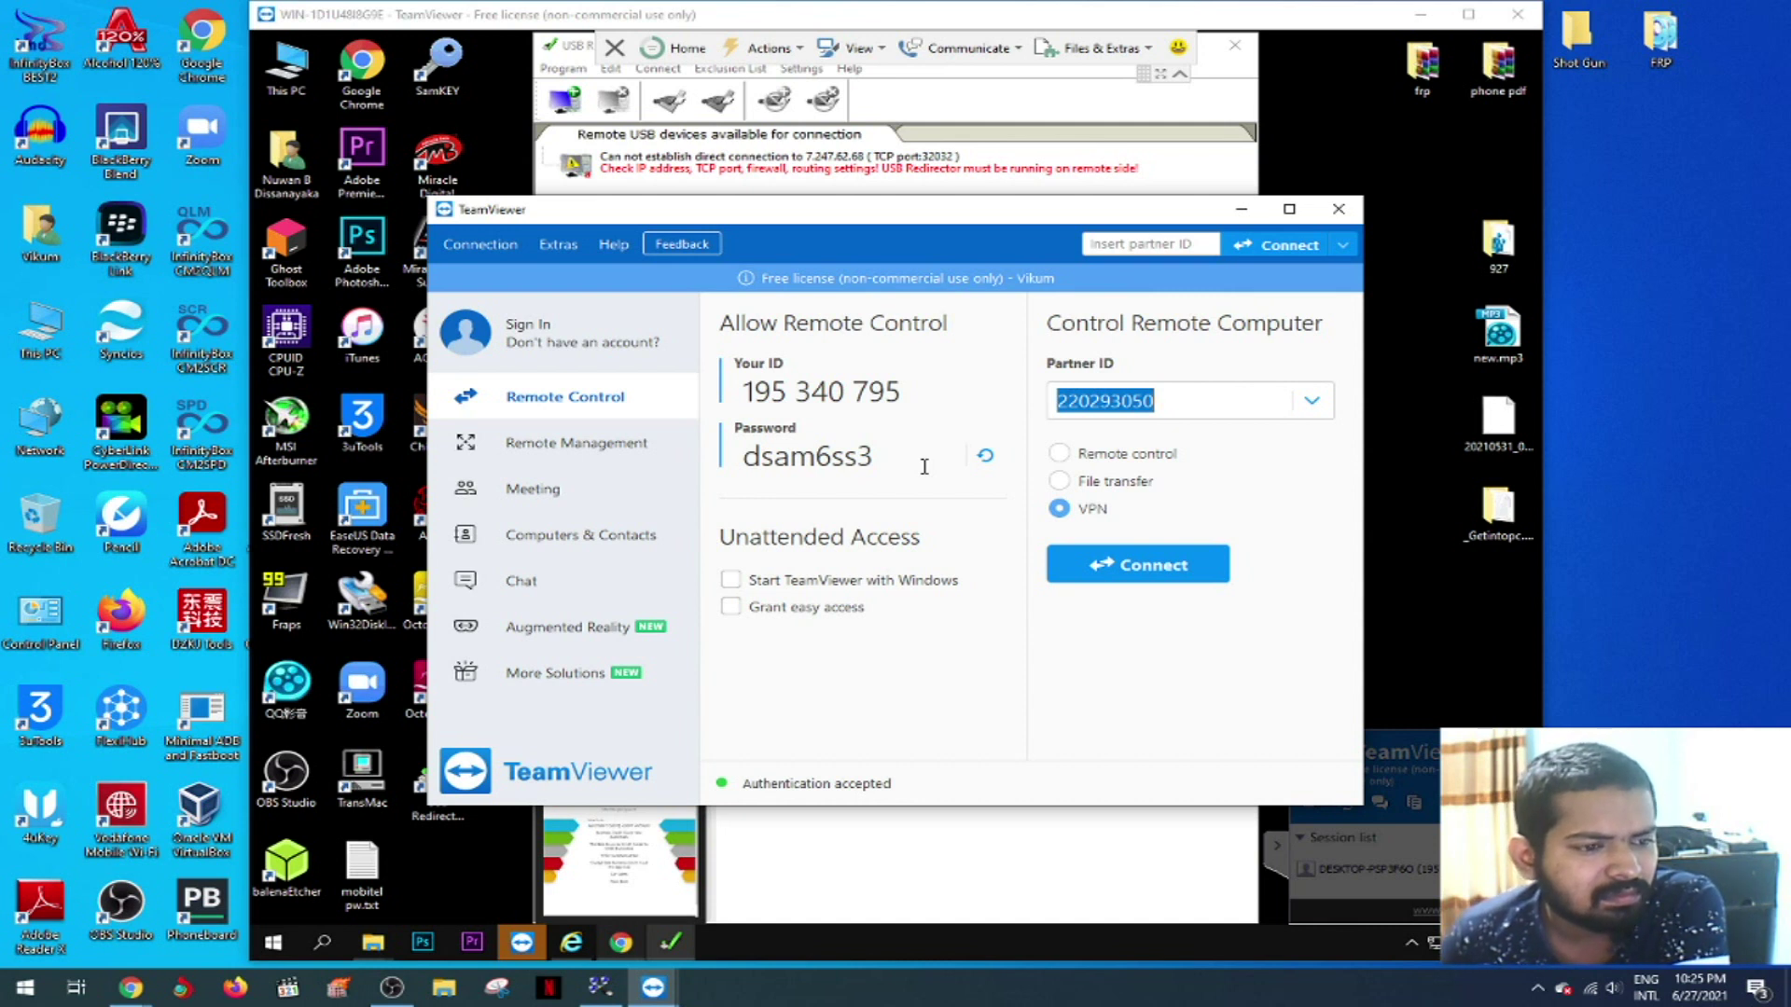
- Copy this PC's VPN IP address from the VPN status window, then minimize TeamViewer
{"action": "double_click", "coordinate": [1026, 473]}
{"action": "left_click", "coordinate": [1025, 472]}
{"action": "left_click_drag", "start_coordinate": [1026, 472], "coordinate": [1126, 483]}
{"action": "right_click", "coordinate": [1069, 471]}
{"action": "left_click", "coordinate": [1166, 533]}
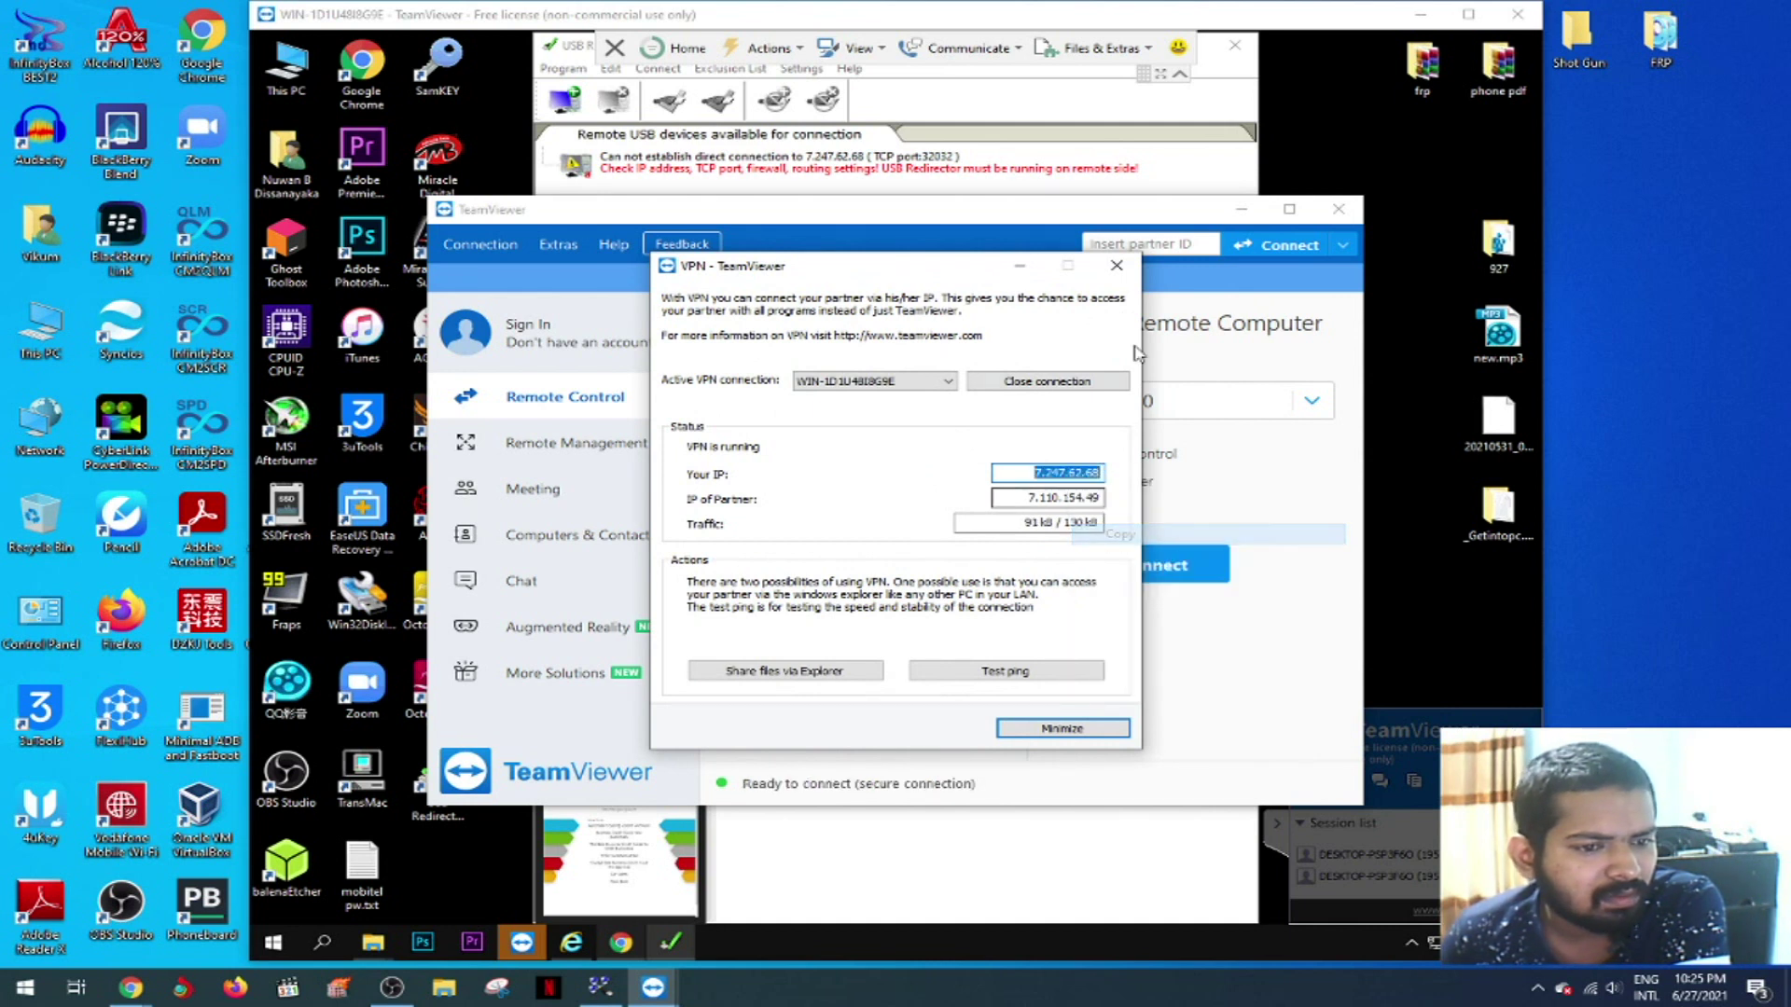
{"action": "left_click", "coordinate": [1020, 266]}
{"action": "left_click", "coordinate": [1241, 209]}
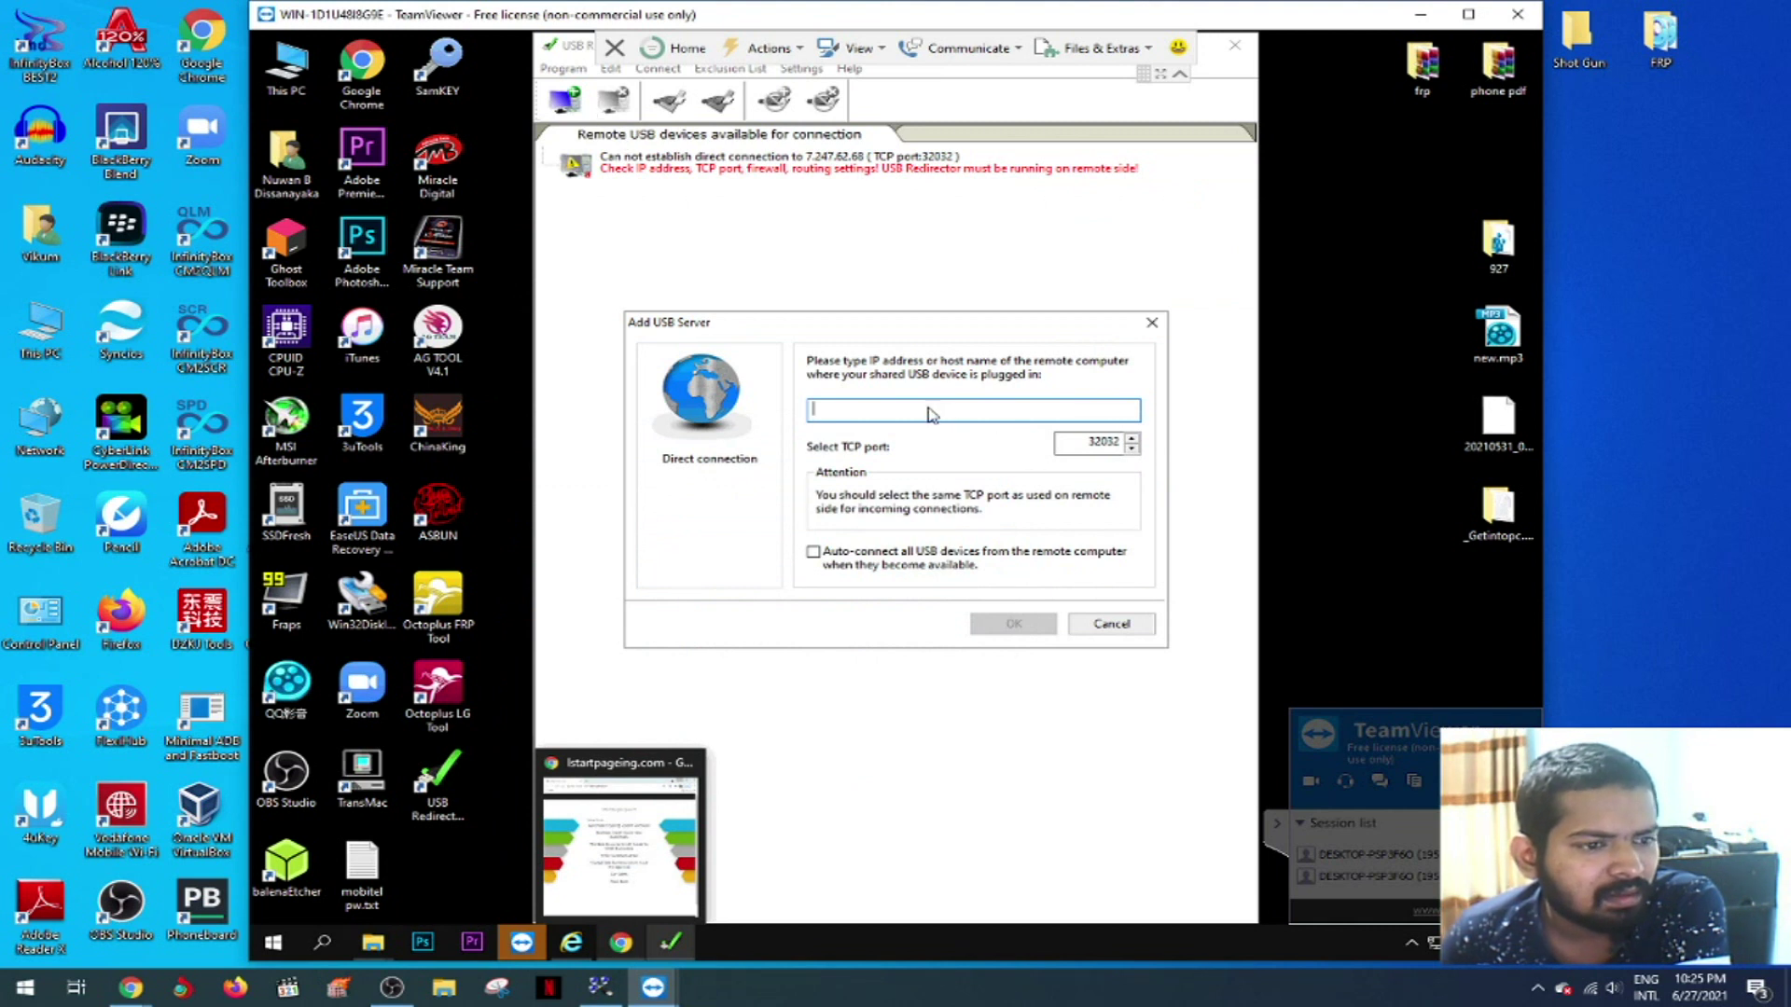
- Paste 7.247.62.68 as the server address, enable Auto-connect all USB devices, and confirm
{"action": "right_click", "coordinate": [853, 415]}
{"action": "left_click", "coordinate": [900, 488]}
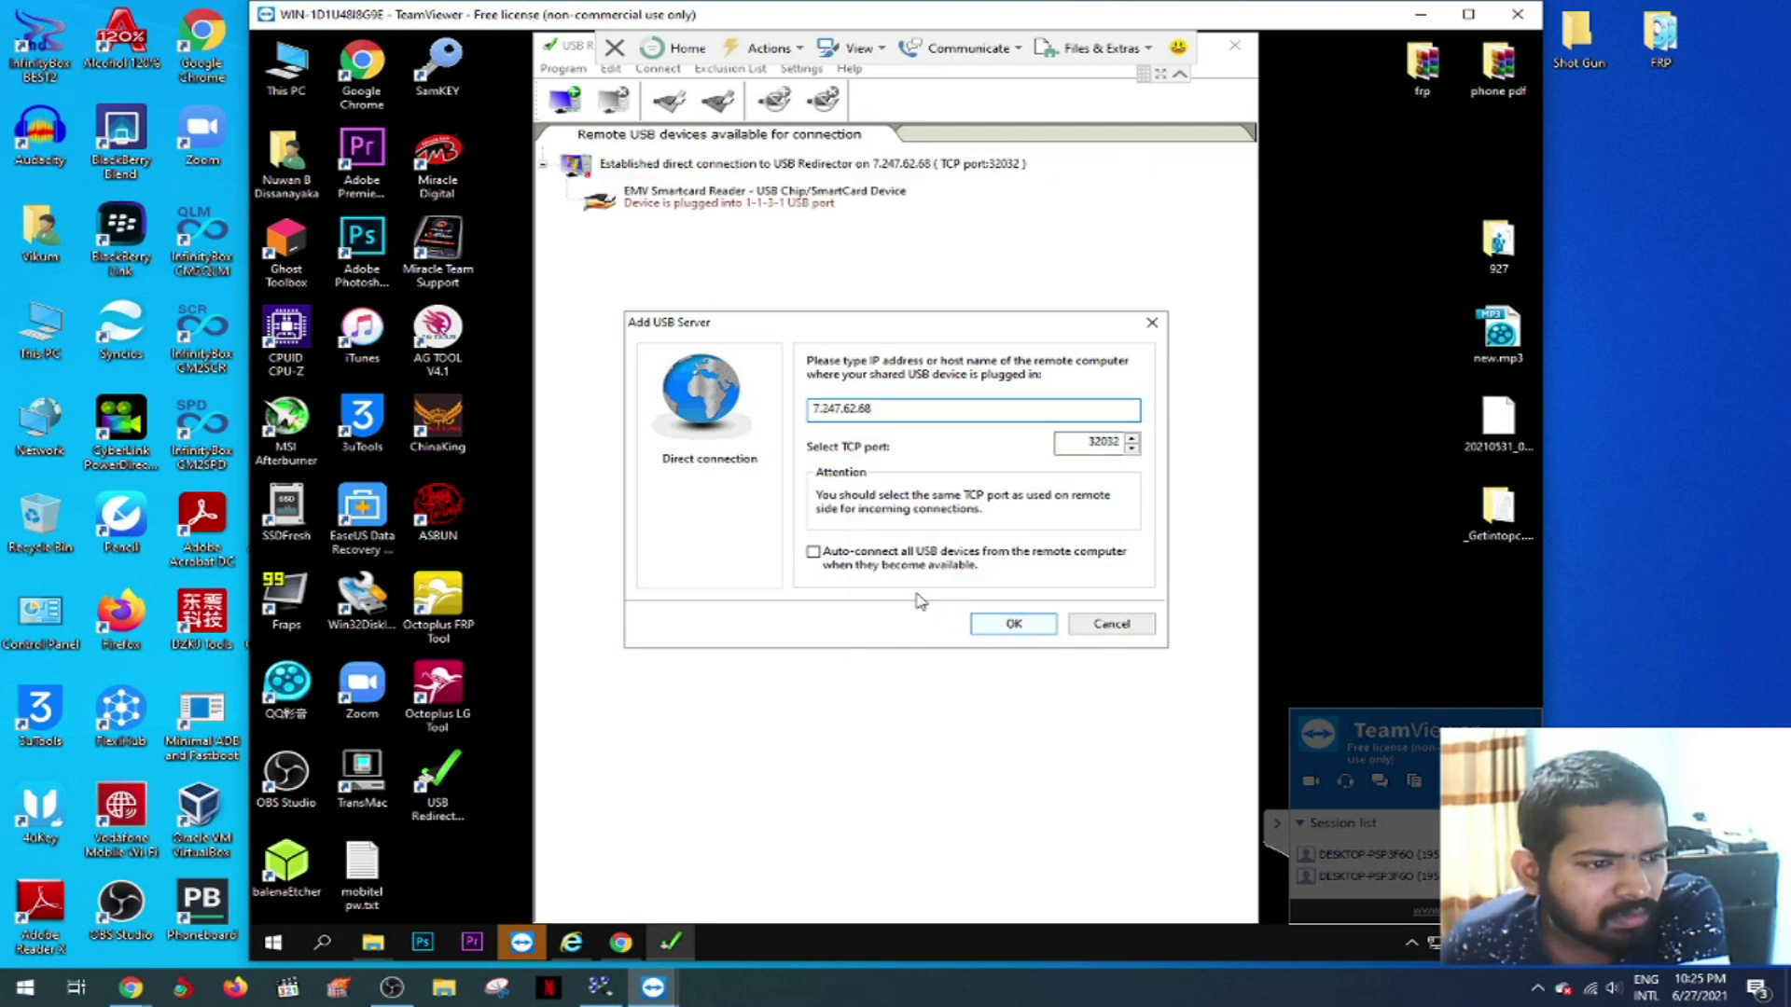
{"action": "left_click", "coordinate": [814, 552]}
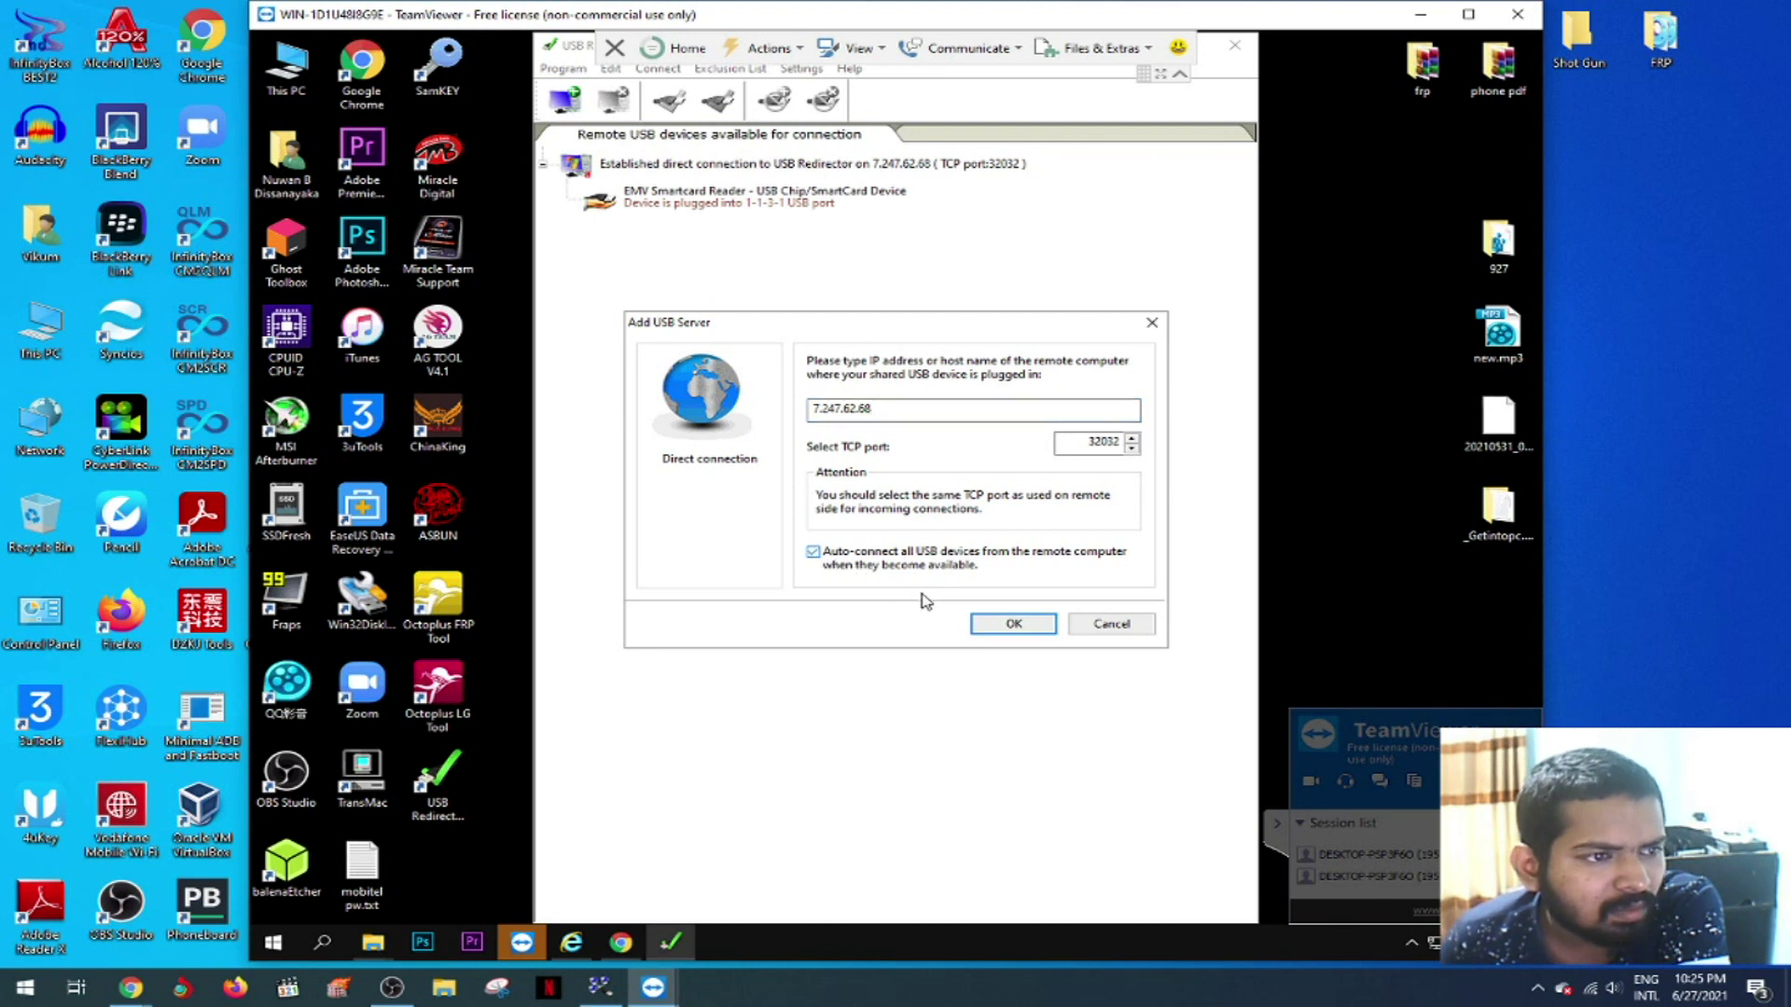
{"action": "left_click", "coordinate": [997, 628]}
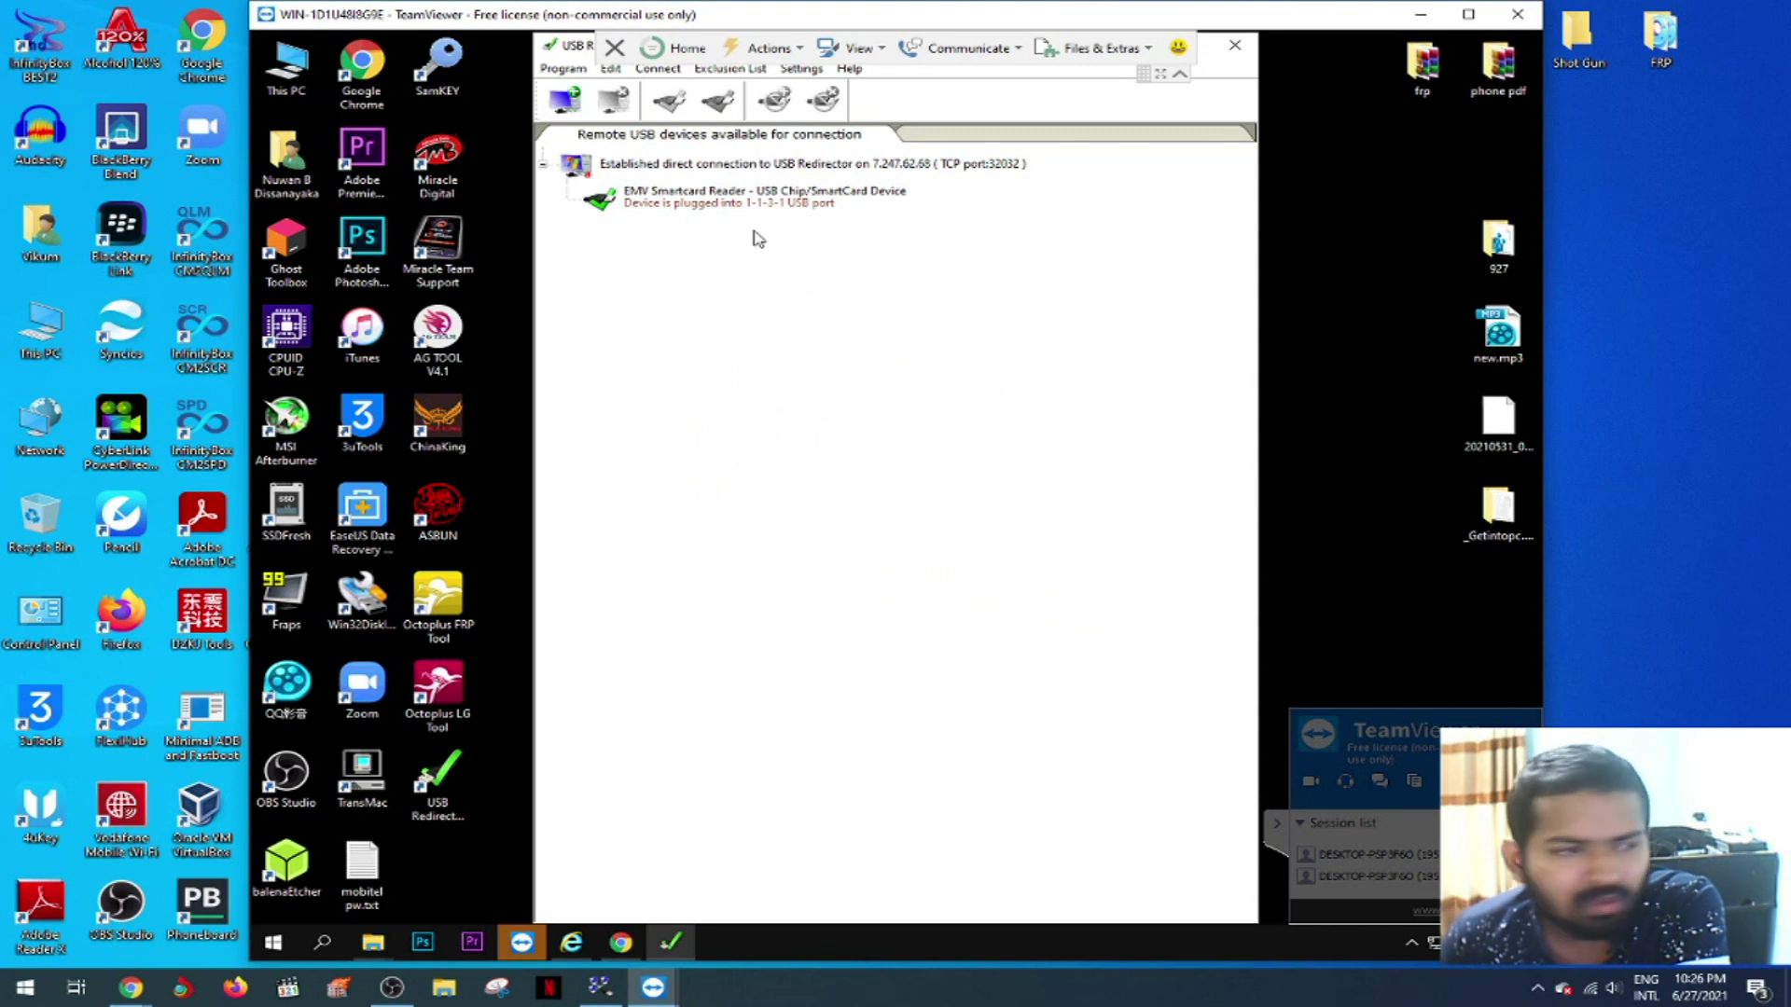
- Run Octoplus FRP Tool remotely and cancel its activation prompt, refresh the desktop, then start Octoplus LG Tool
{"action": "left_click", "coordinate": [504, 634]}
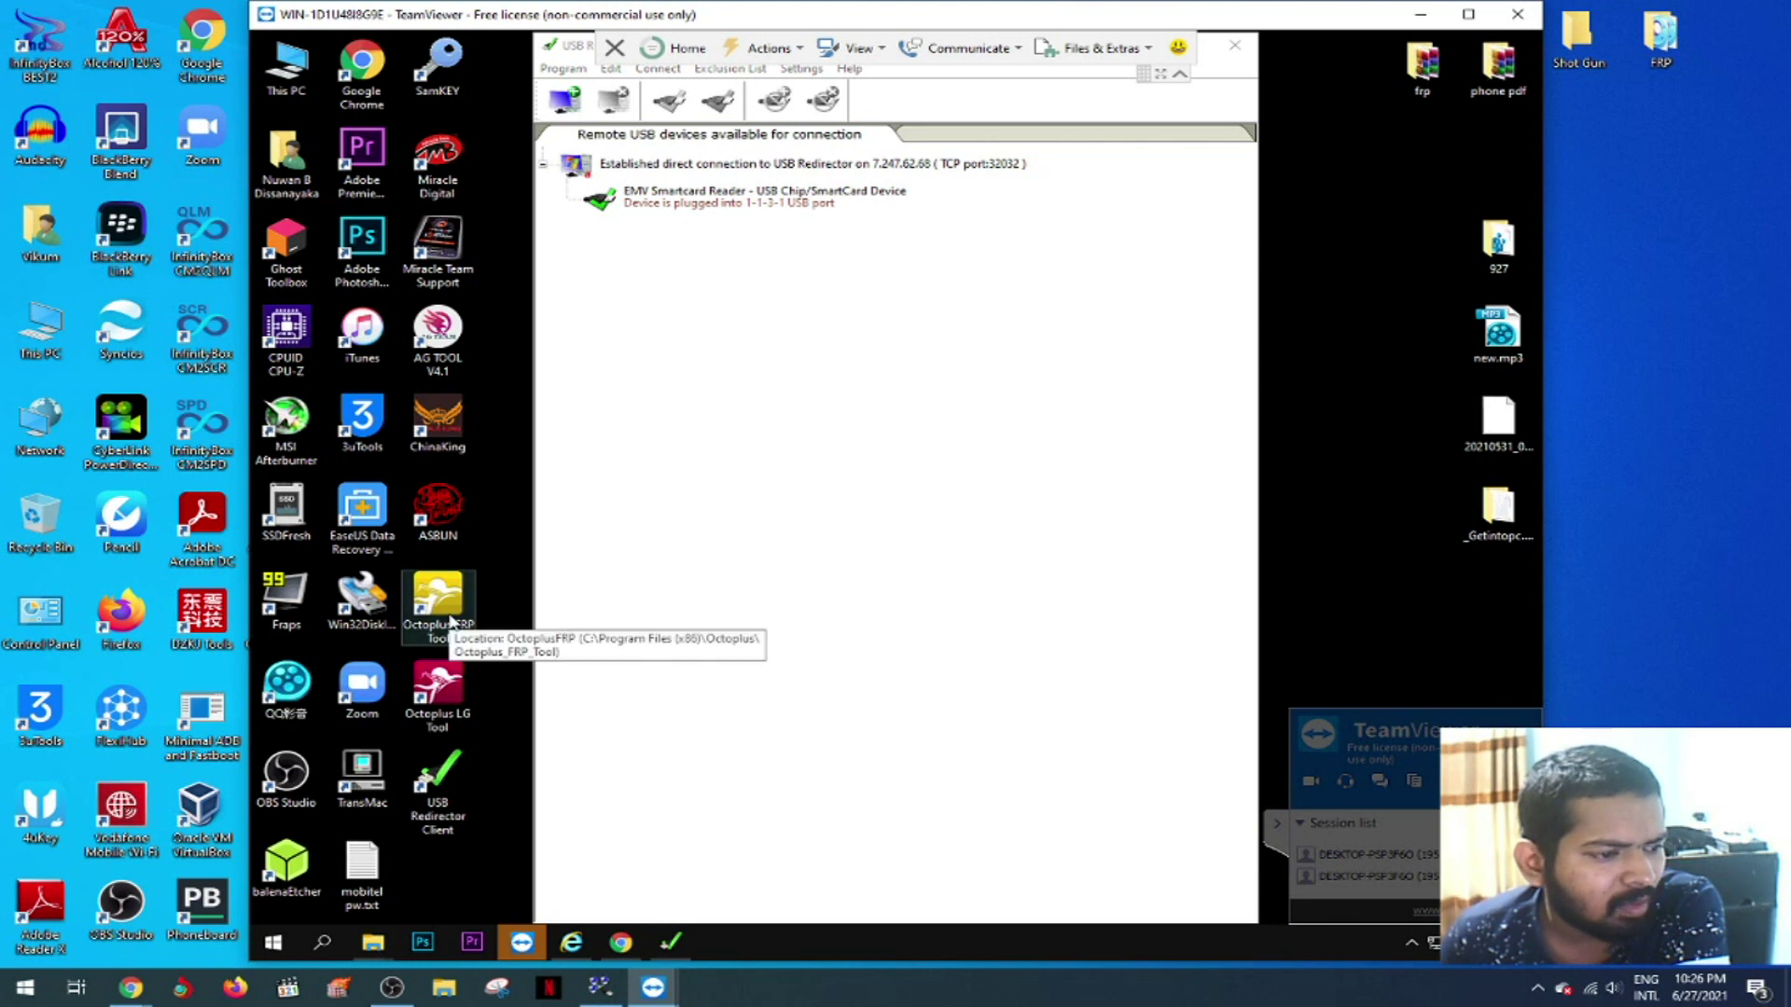
{"action": "double_click", "coordinate": [451, 622]}
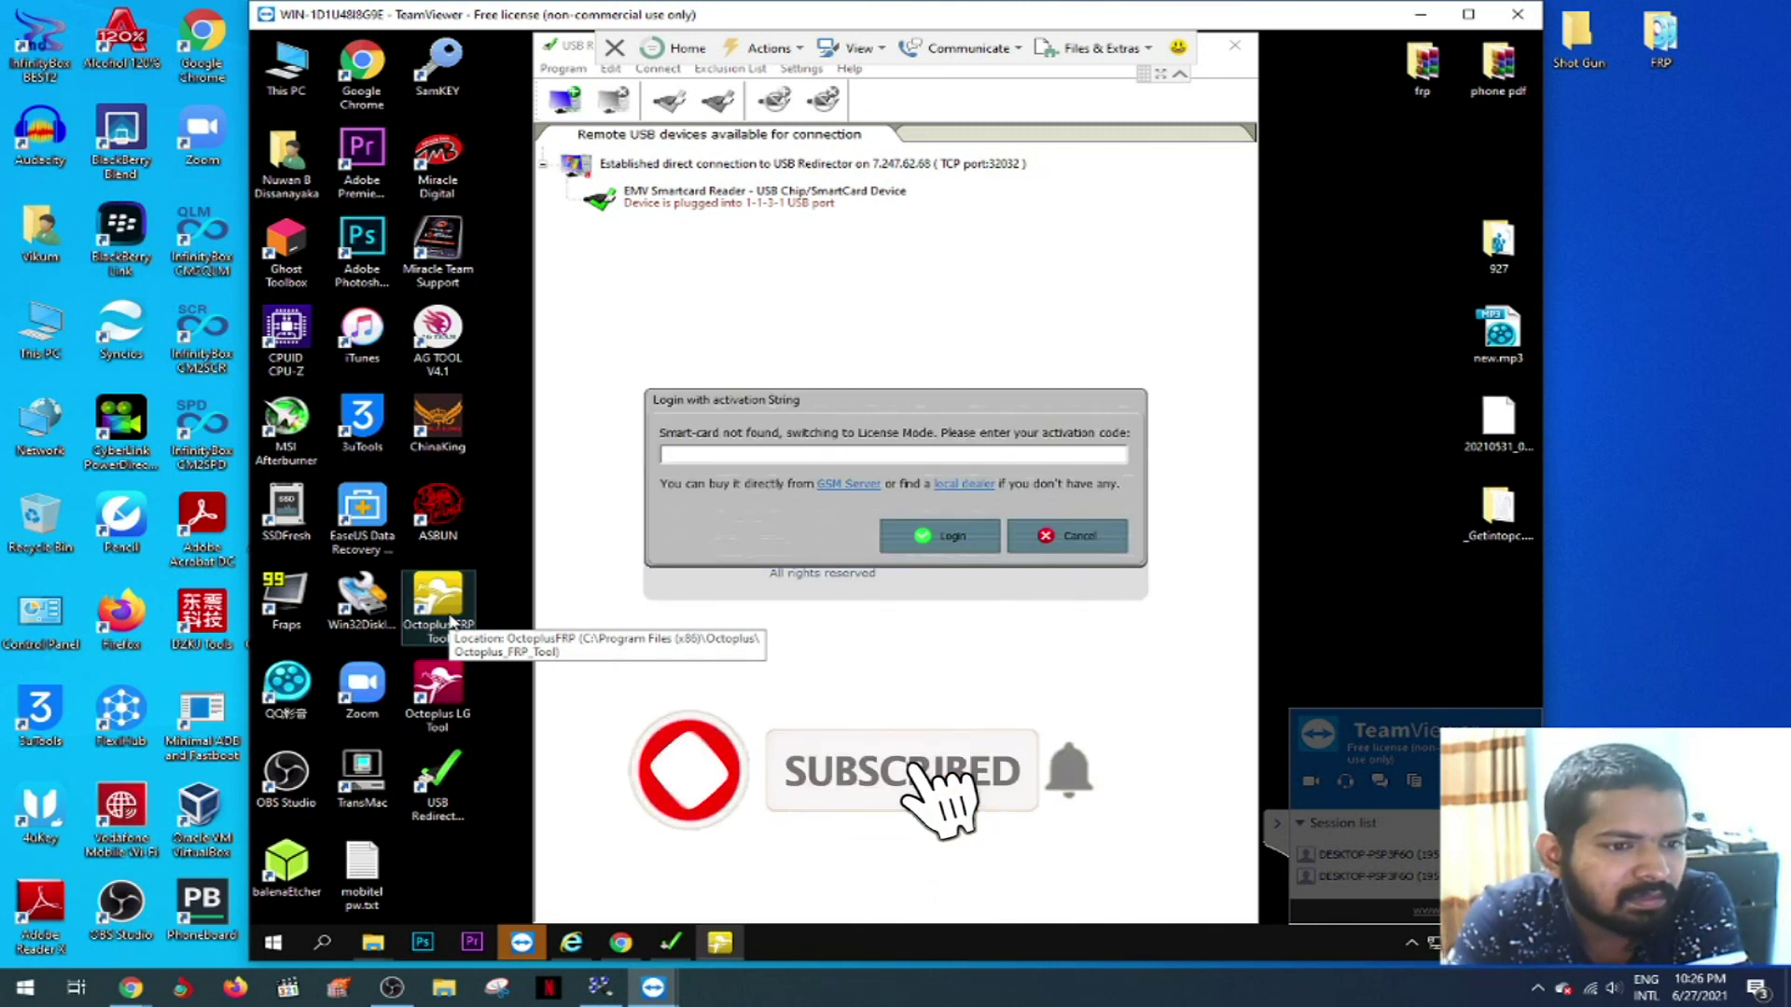
{"action": "left_click", "coordinate": [1085, 538]}
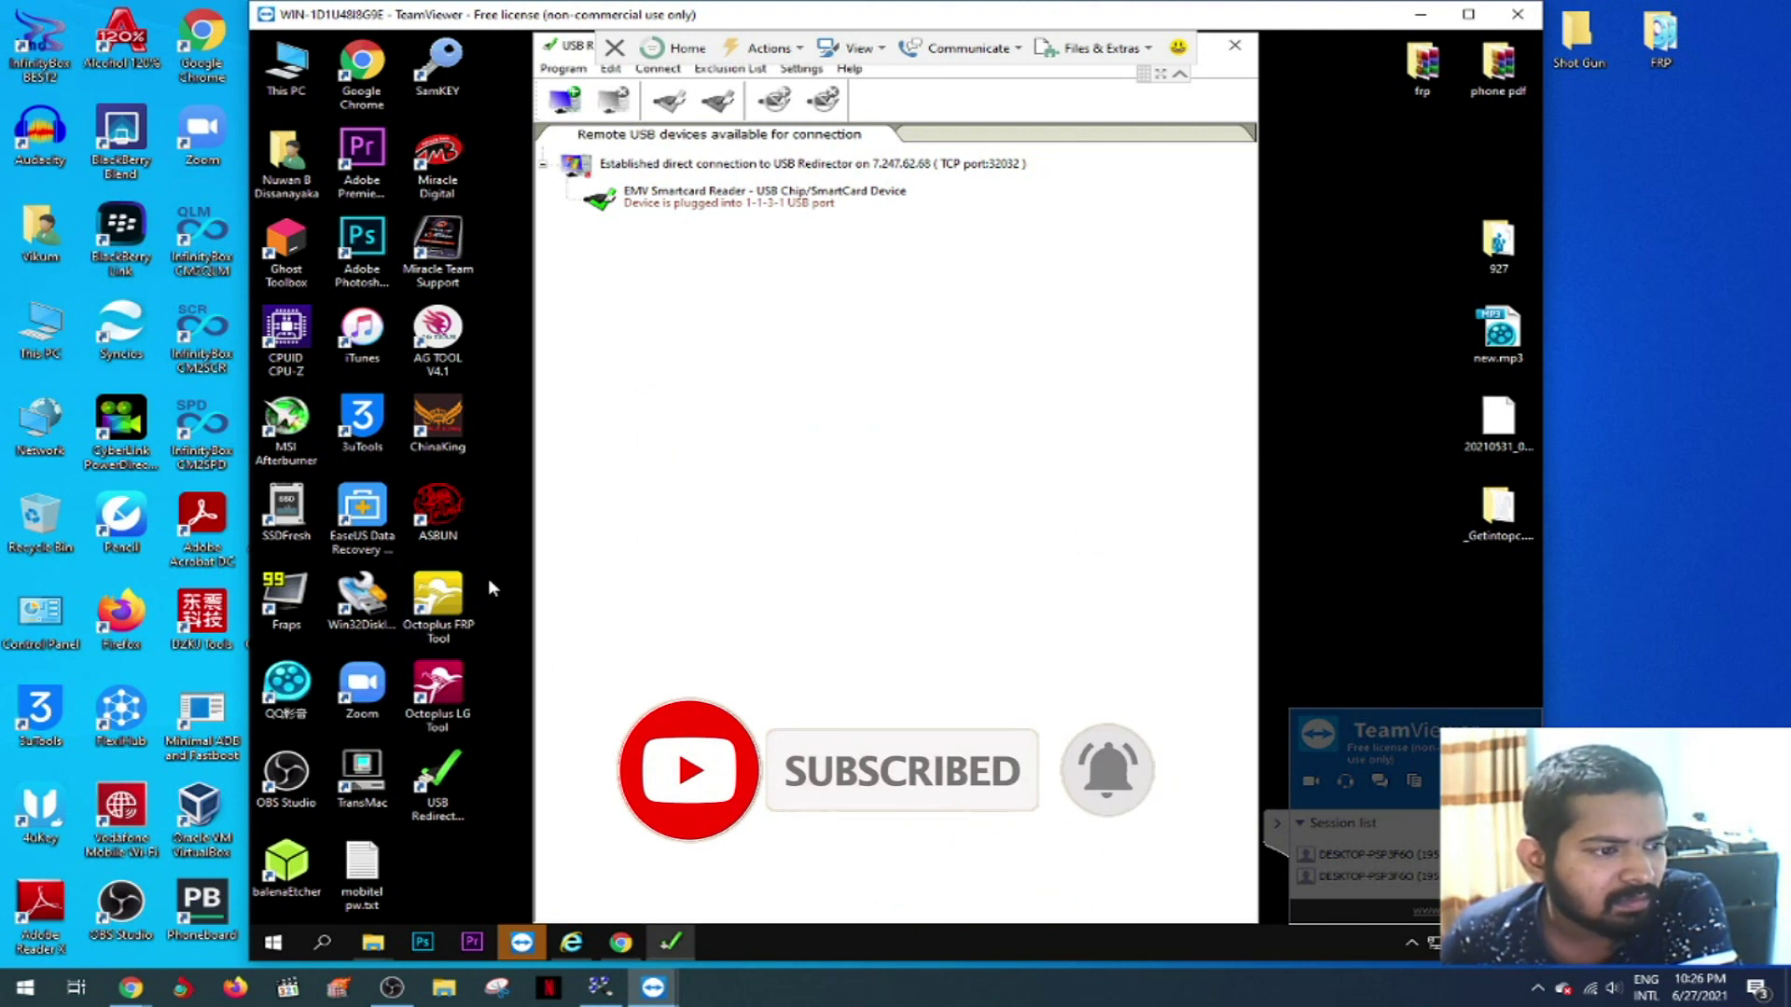
{"action": "right_click", "coordinate": [499, 524]}
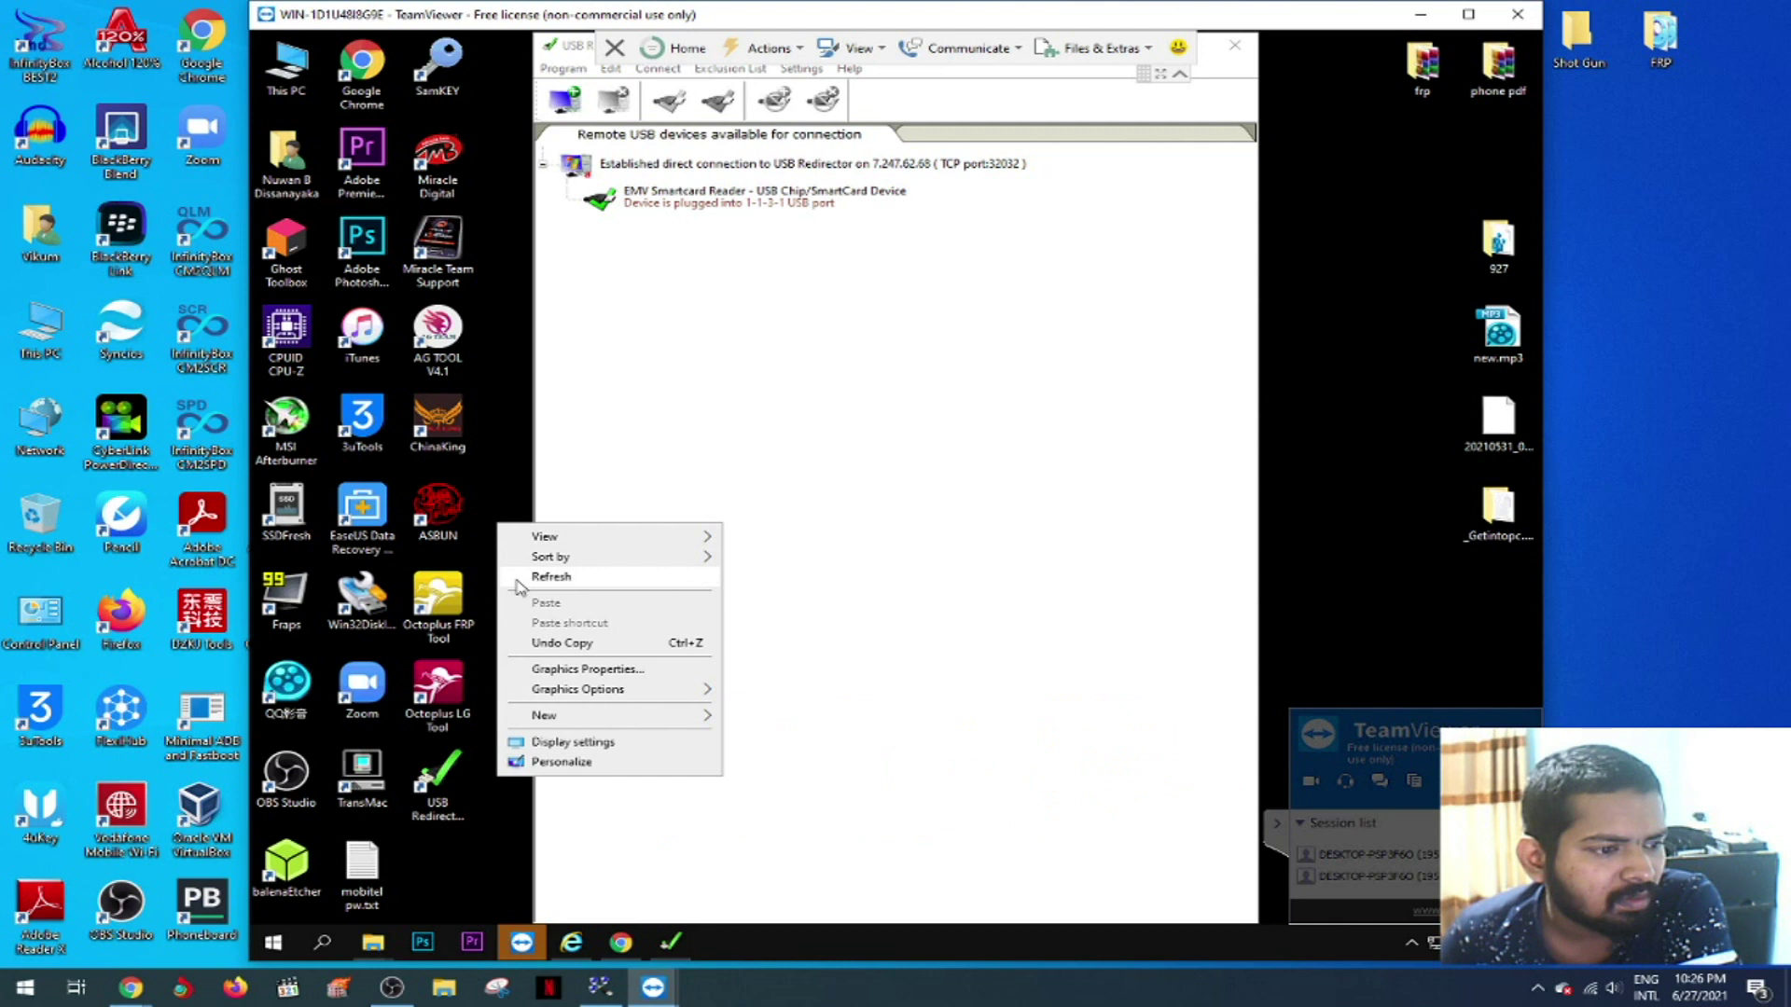
{"action": "left_click", "coordinate": [541, 577]}
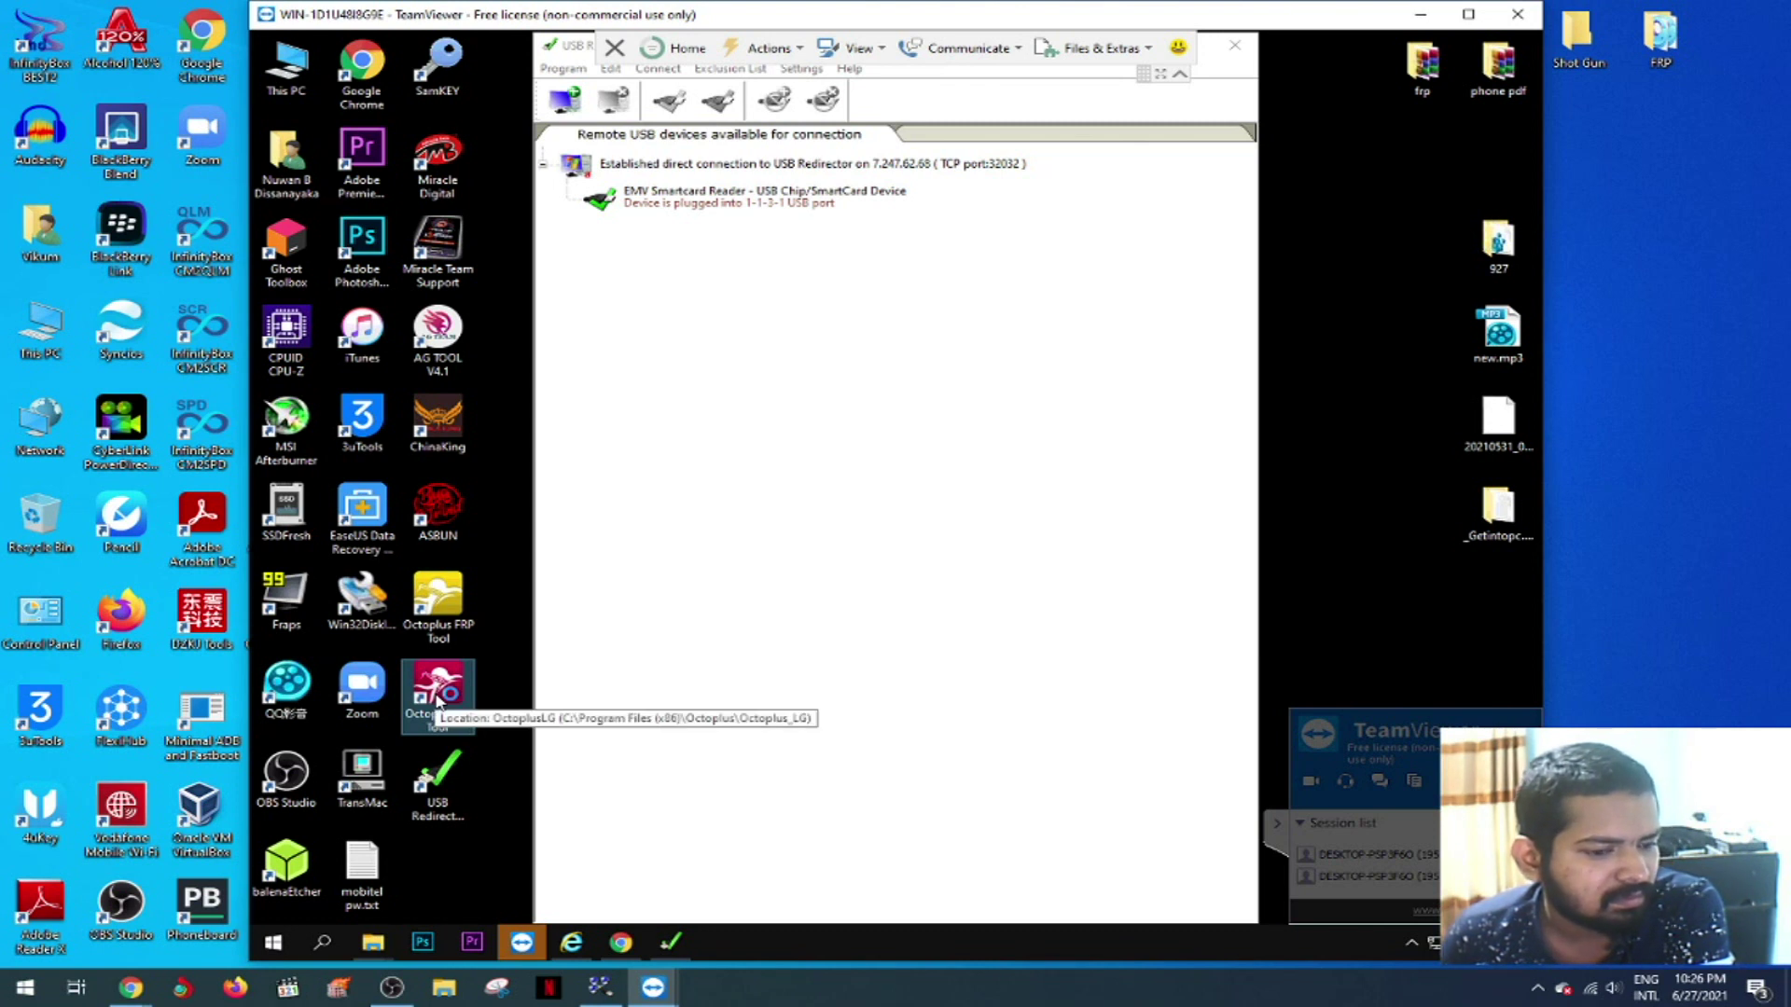
{"action": "double_click", "coordinate": [438, 694]}
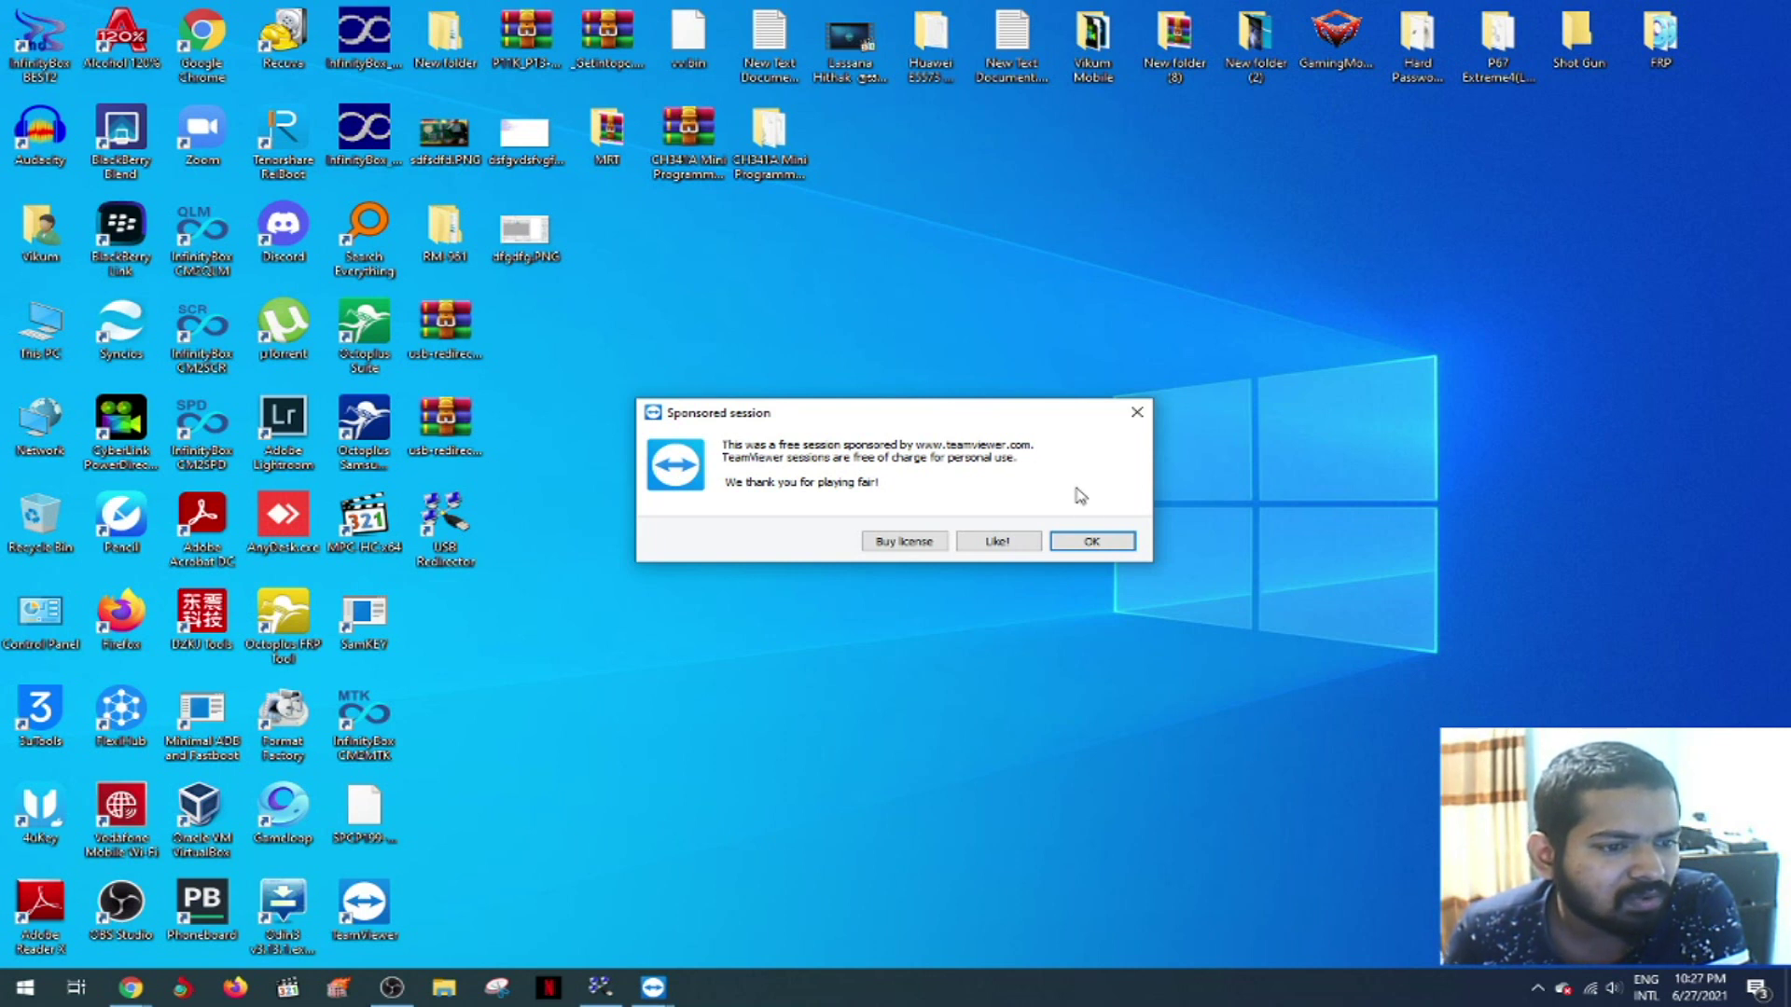
- Dismiss the sponsored-session notice, close the partner VPN connection from its status window, and exit TeamViewer
{"action": "left_click", "coordinate": [1117, 539]}
{"action": "mouse_move", "coordinate": [653, 988]}
{"action": "left_click", "coordinate": [747, 877]}
{"action": "left_click", "coordinate": [1116, 265]}
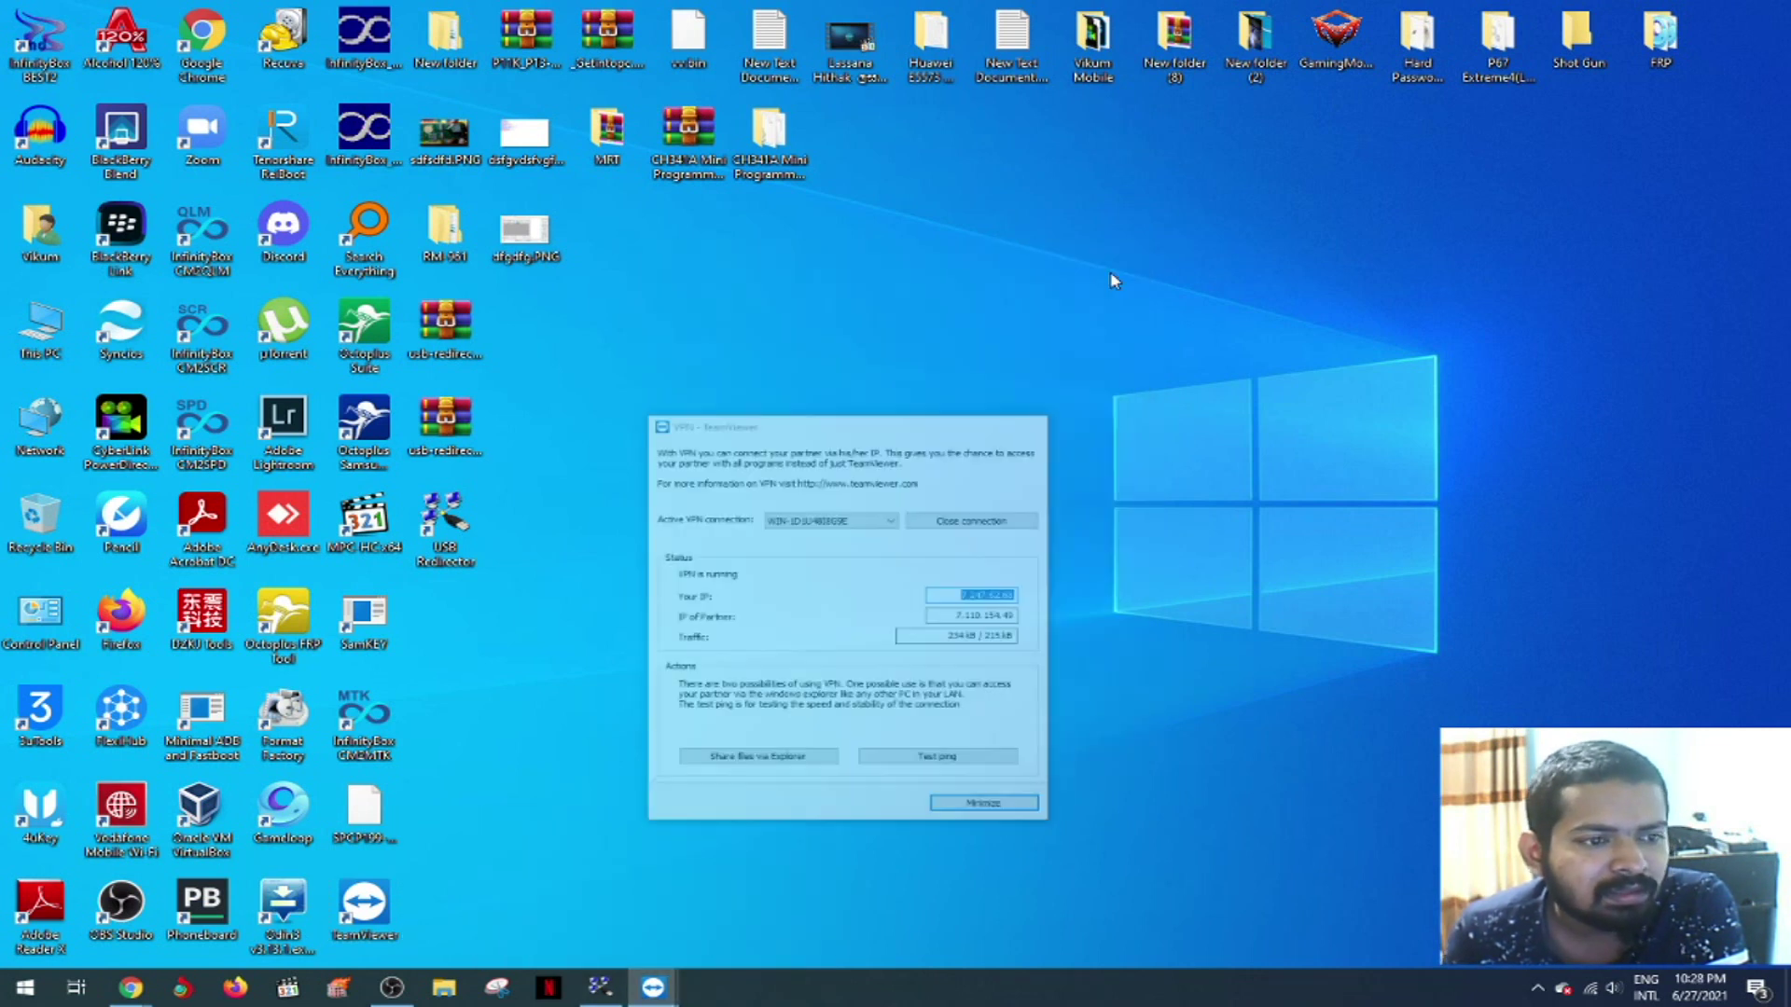
{"action": "left_click", "coordinate": [757, 874]}
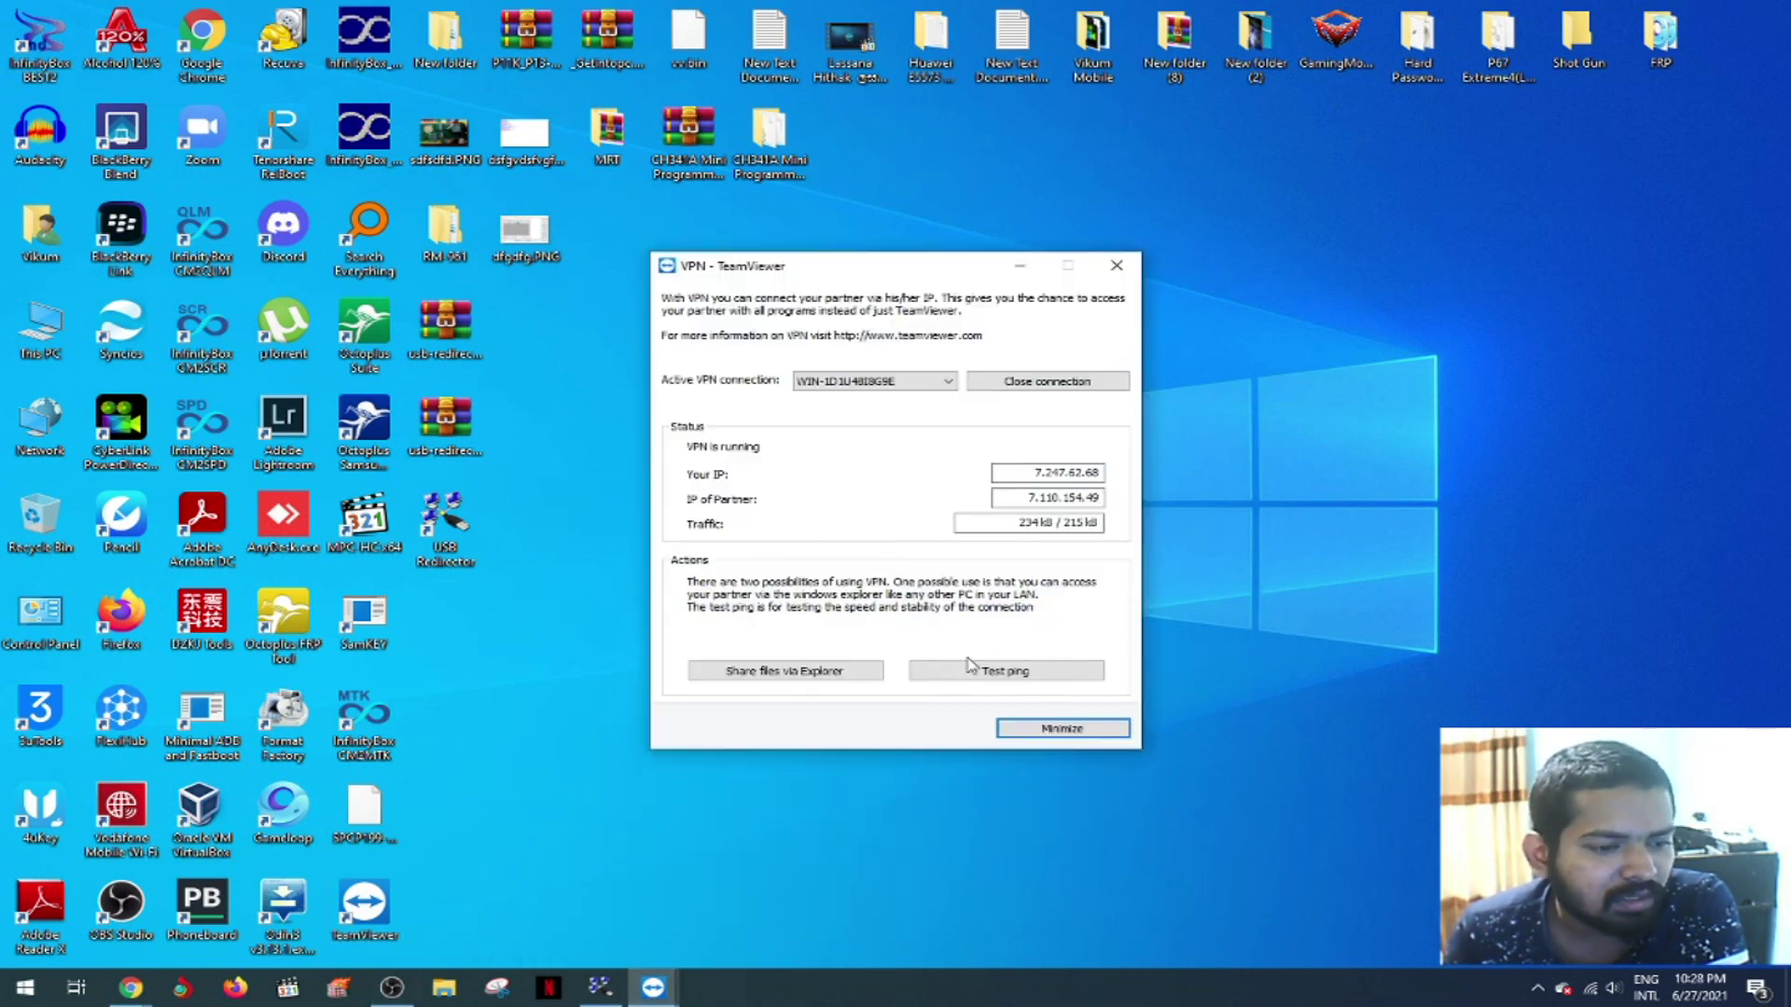
{"action": "left_click", "coordinate": [1073, 379]}
{"action": "left_click", "coordinate": [1092, 541]}
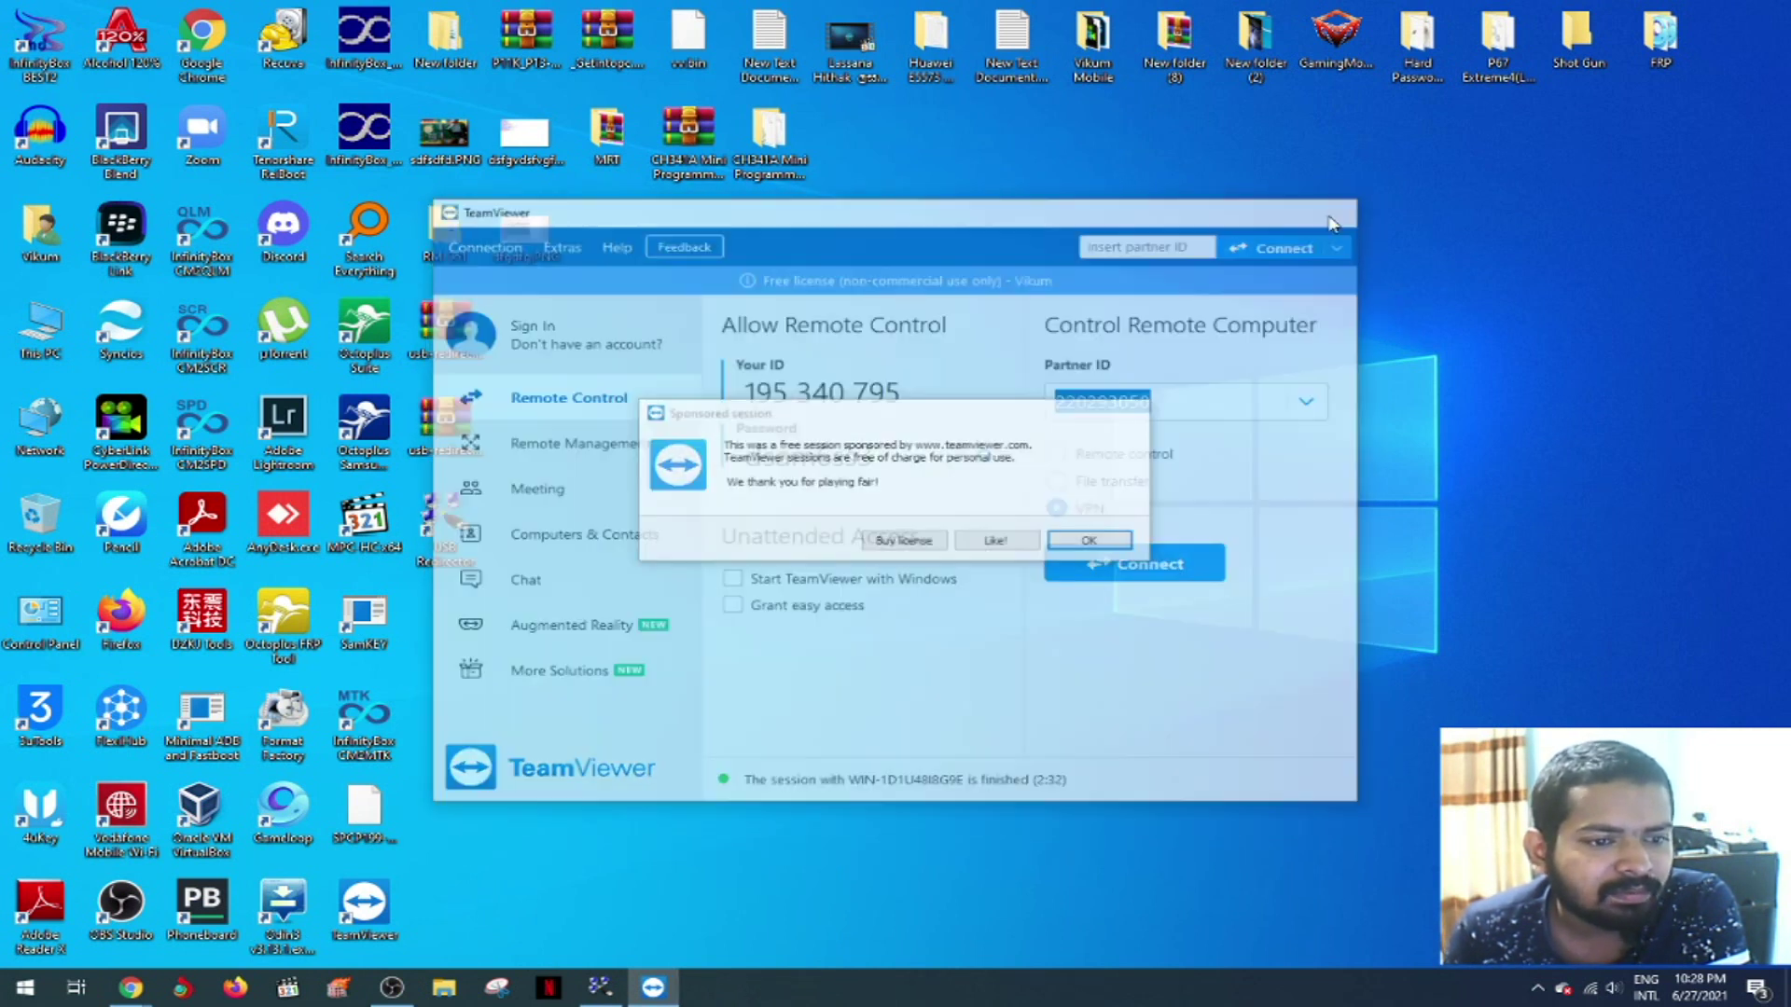
- Stop sharing the EMV Smartcard Reader in USB Redirector
{"action": "left_click", "coordinate": [599, 988]}
{"action": "left_click", "coordinate": [574, 690]}
{"action": "right_click", "coordinate": [565, 688]}
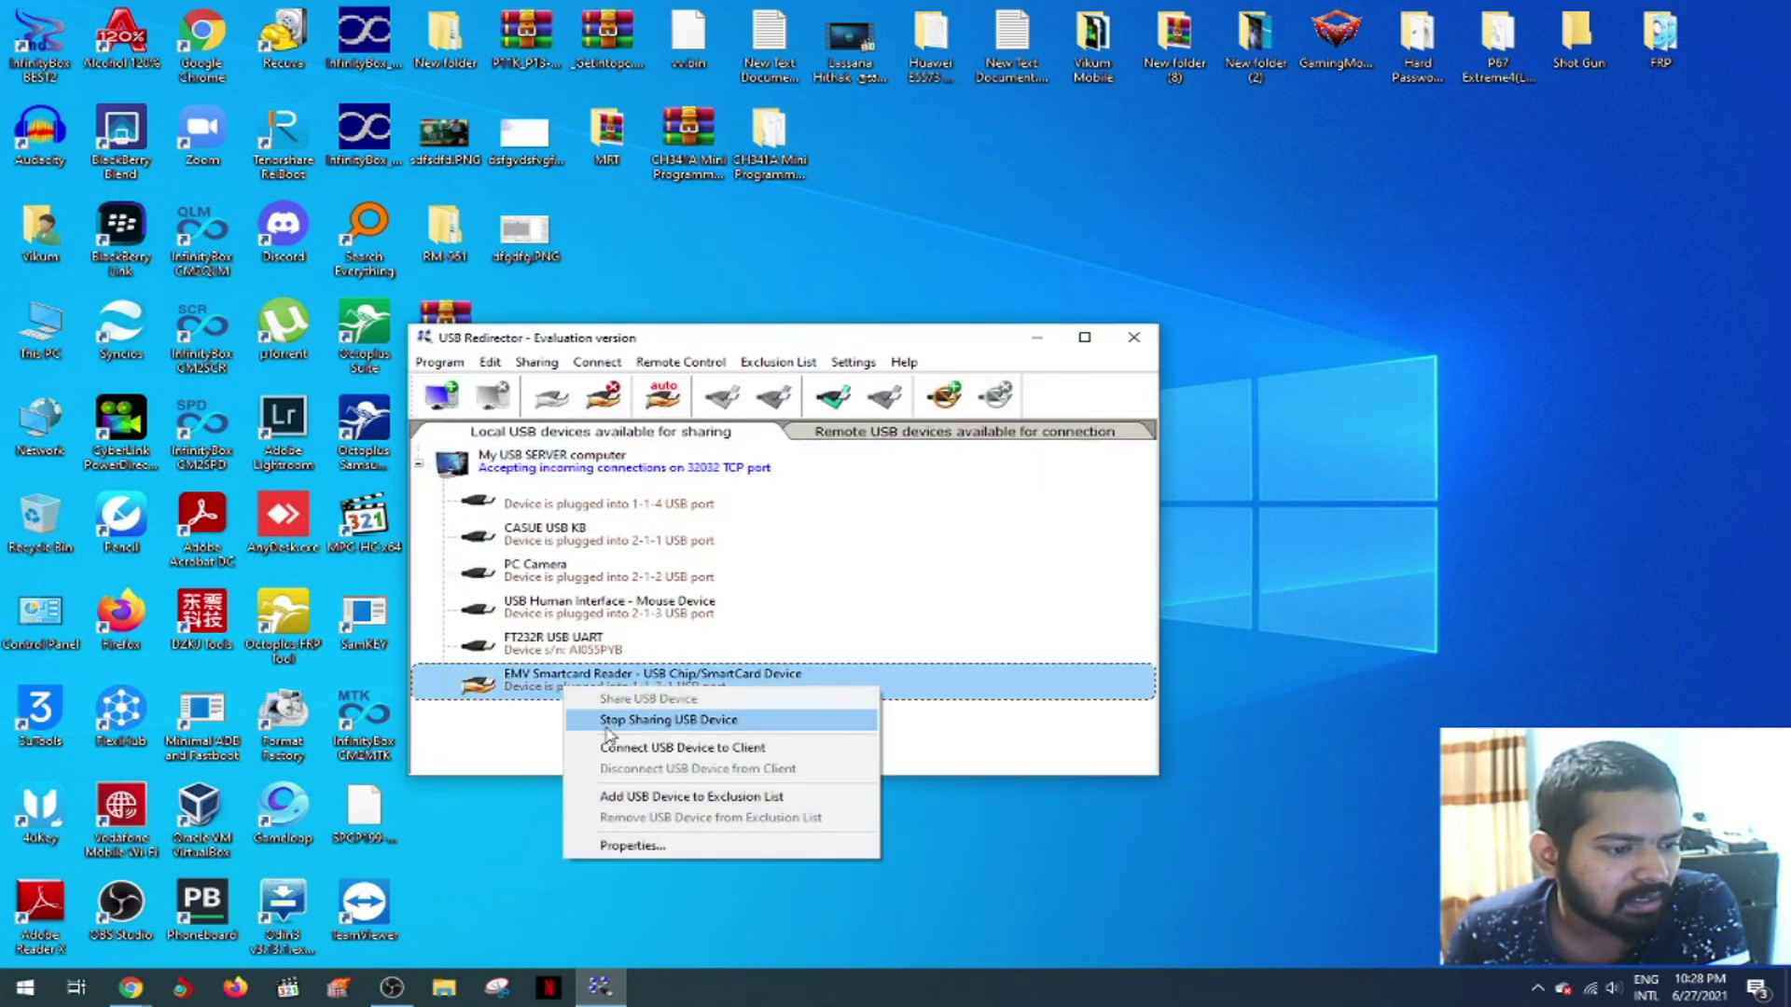
{"action": "left_click", "coordinate": [606, 720]}
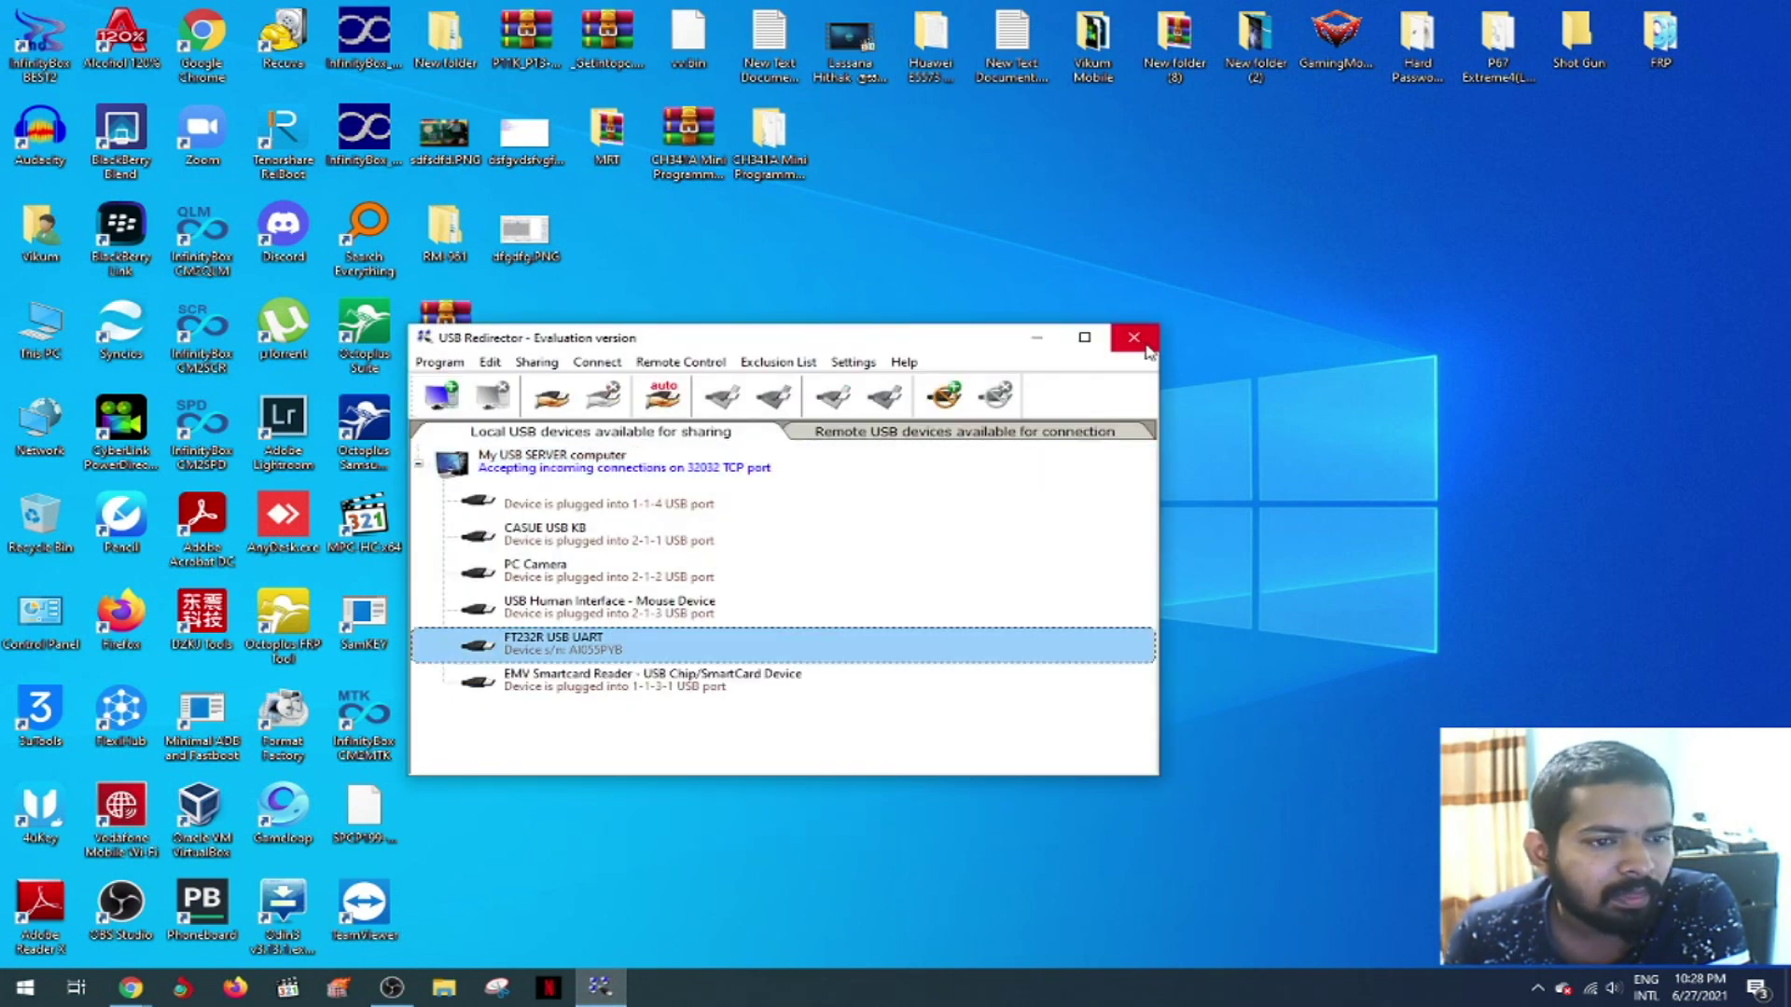
- Close USB Redirector and refresh the desktop
{"action": "left_click", "coordinate": [1133, 337]}
{"action": "right_click", "coordinate": [1132, 295]}
{"action": "left_click", "coordinate": [1169, 354]}
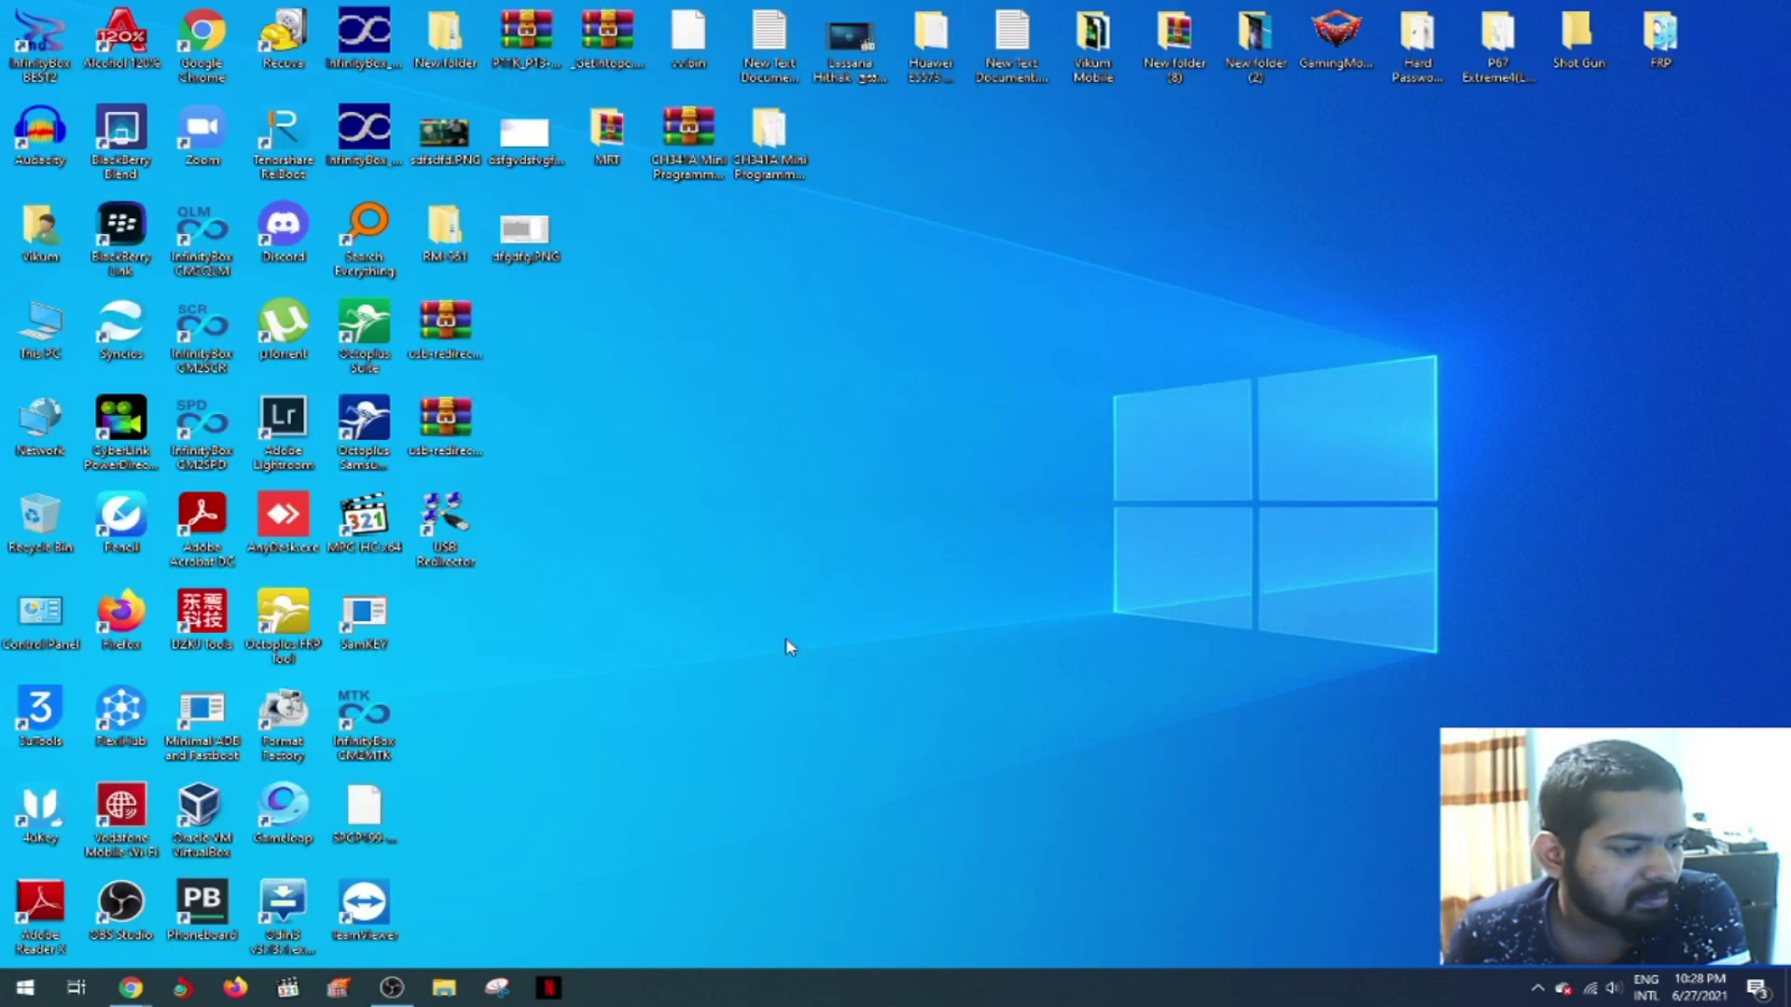